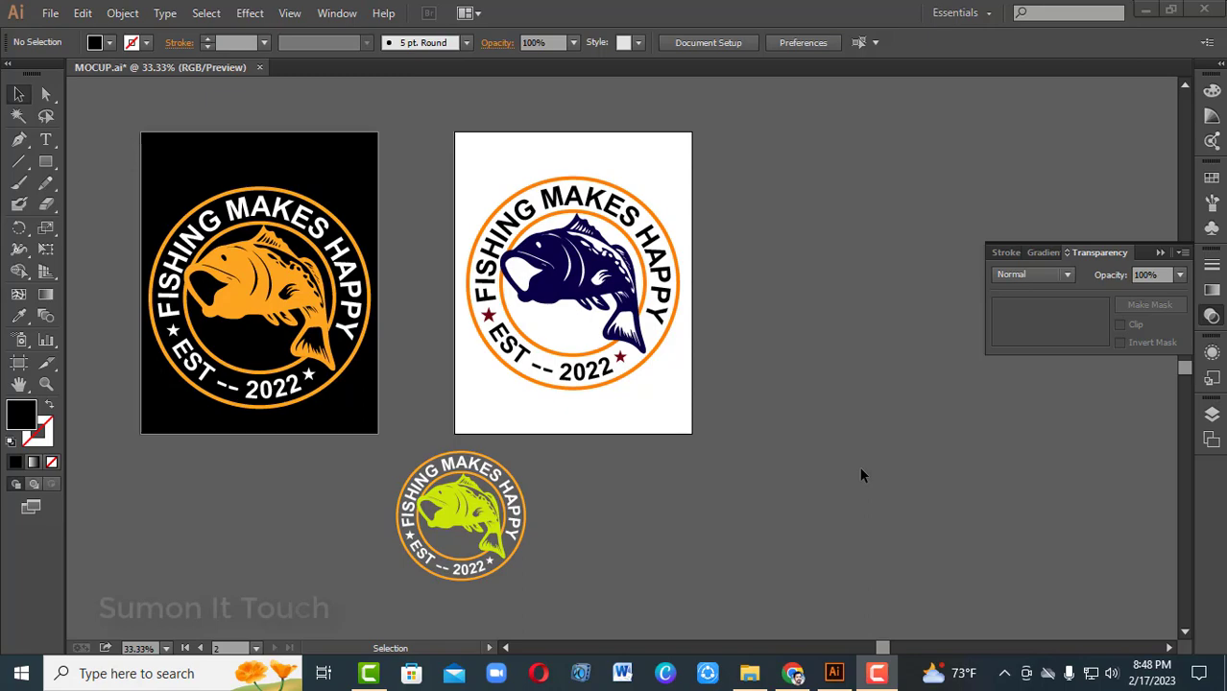
# - Switch to Chrome and examine several fishing T-shirt designs and their related suggestions in the Google image results
pyautogui.click(793, 673)
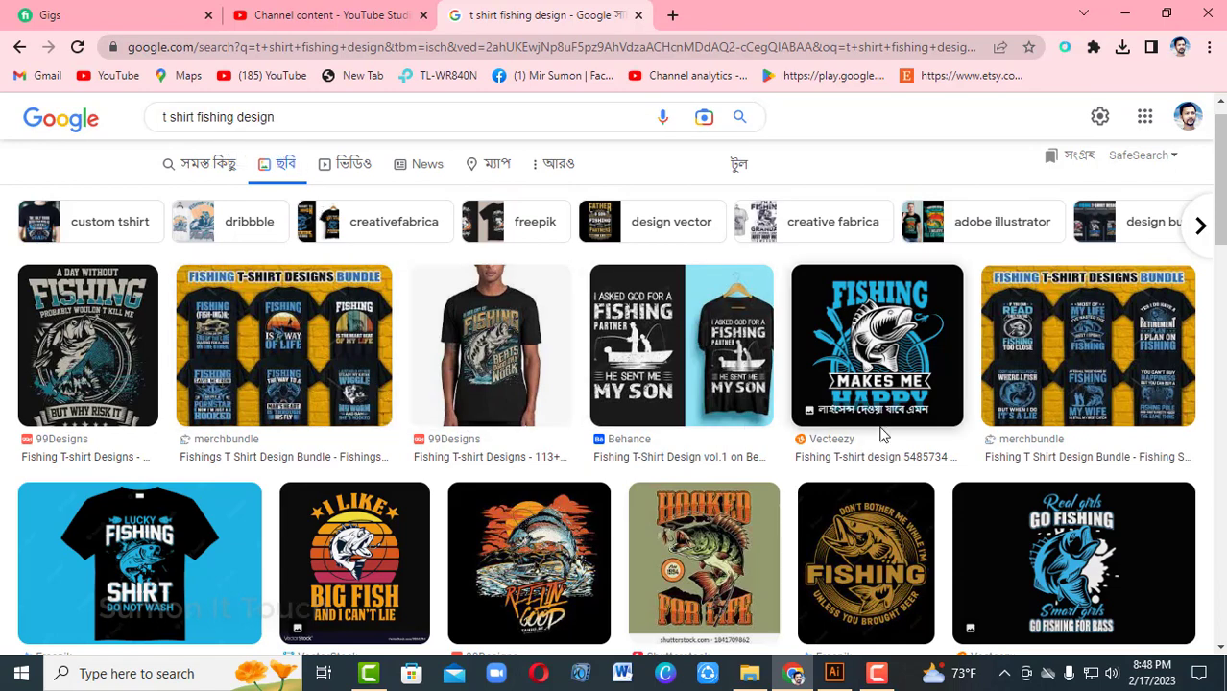
pyautogui.scroll(-1, 1219, 192)
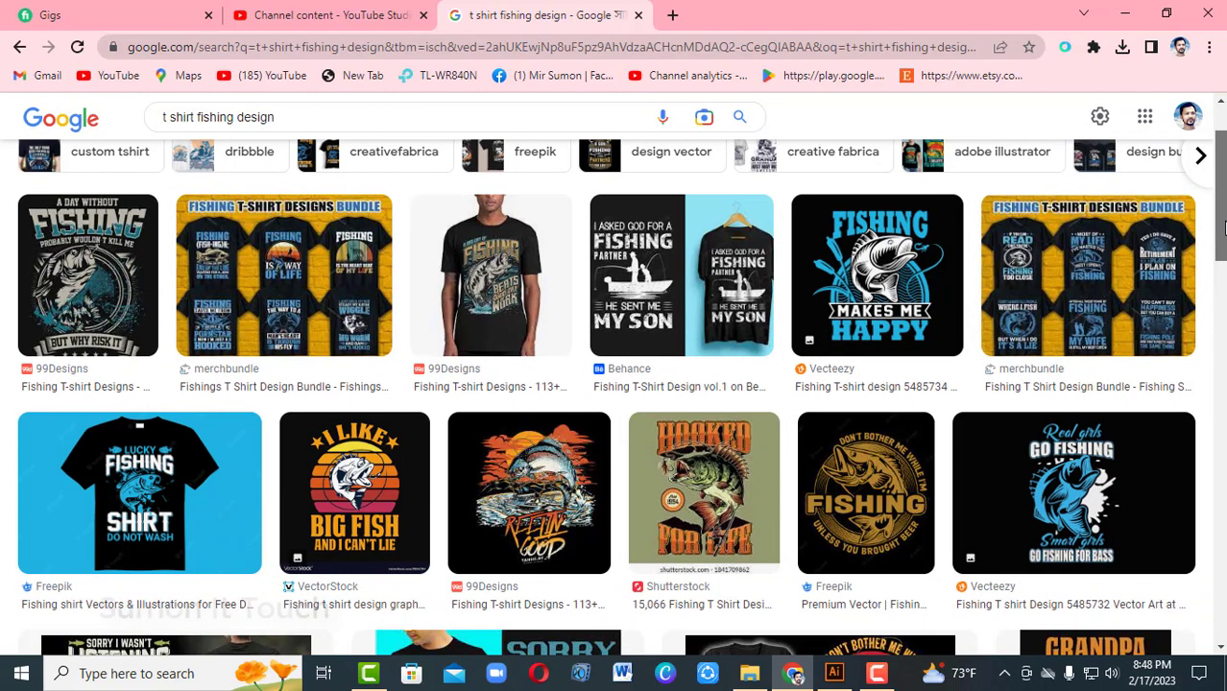
pyautogui.click(899, 314)
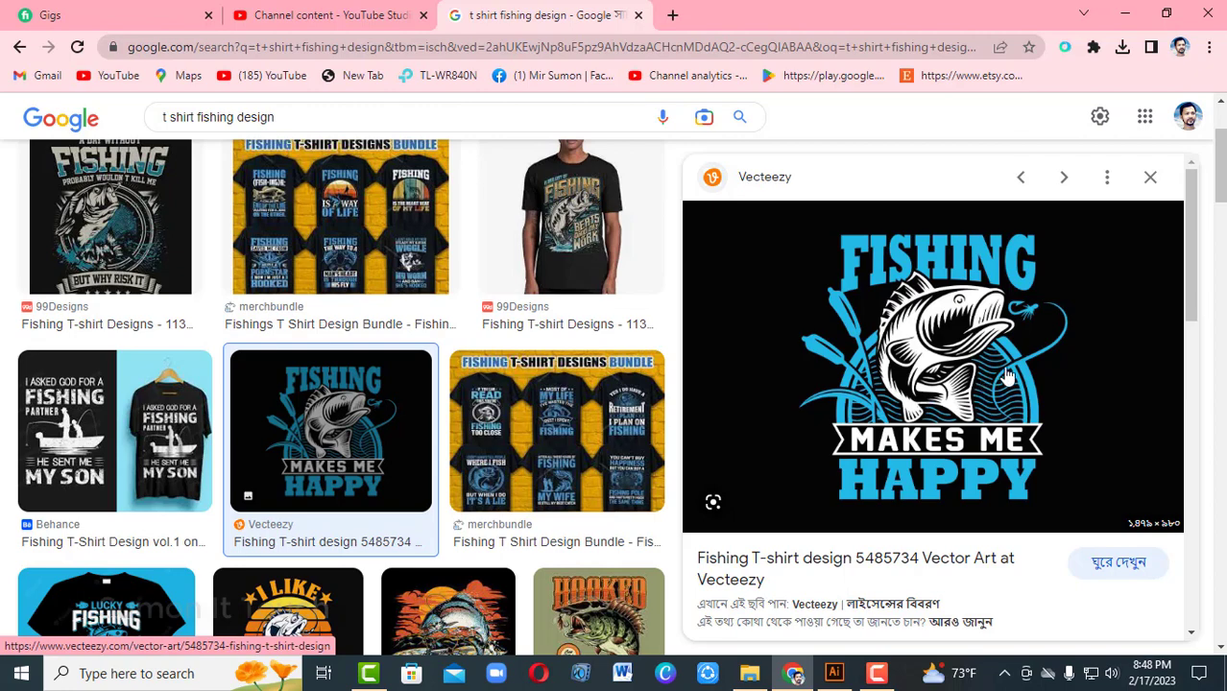
pyautogui.moveTo(1190, 255); pyautogui.dragTo(1183, 397)
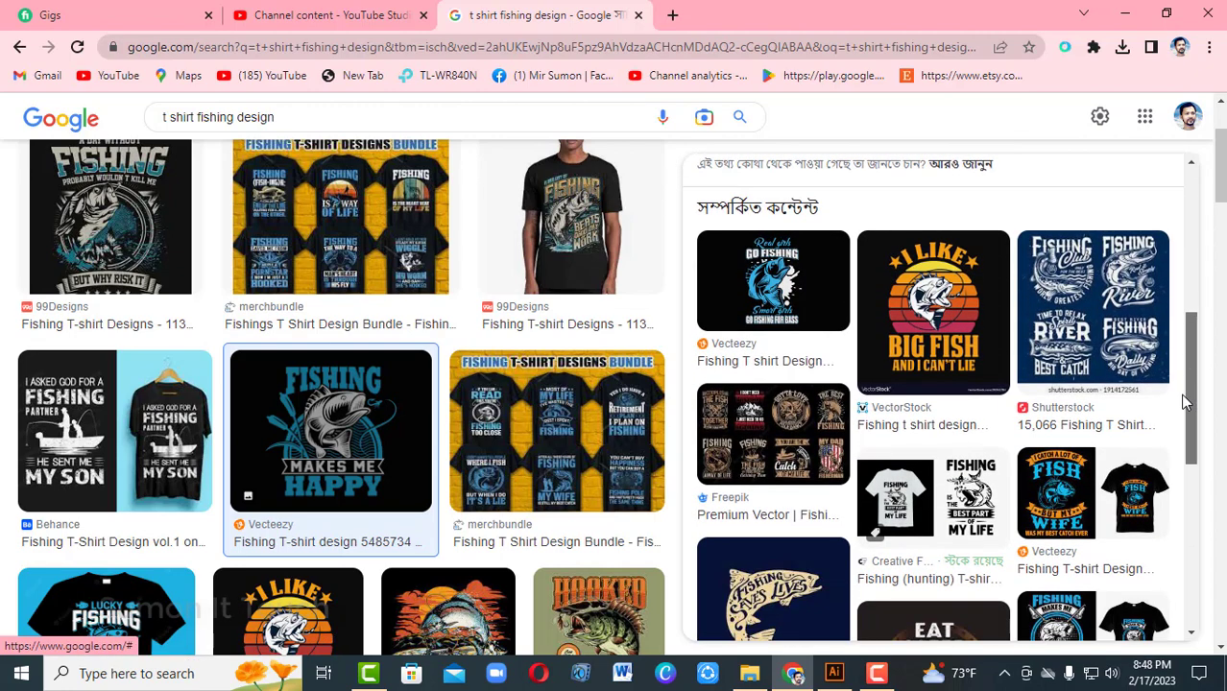
pyautogui.click(931, 312)
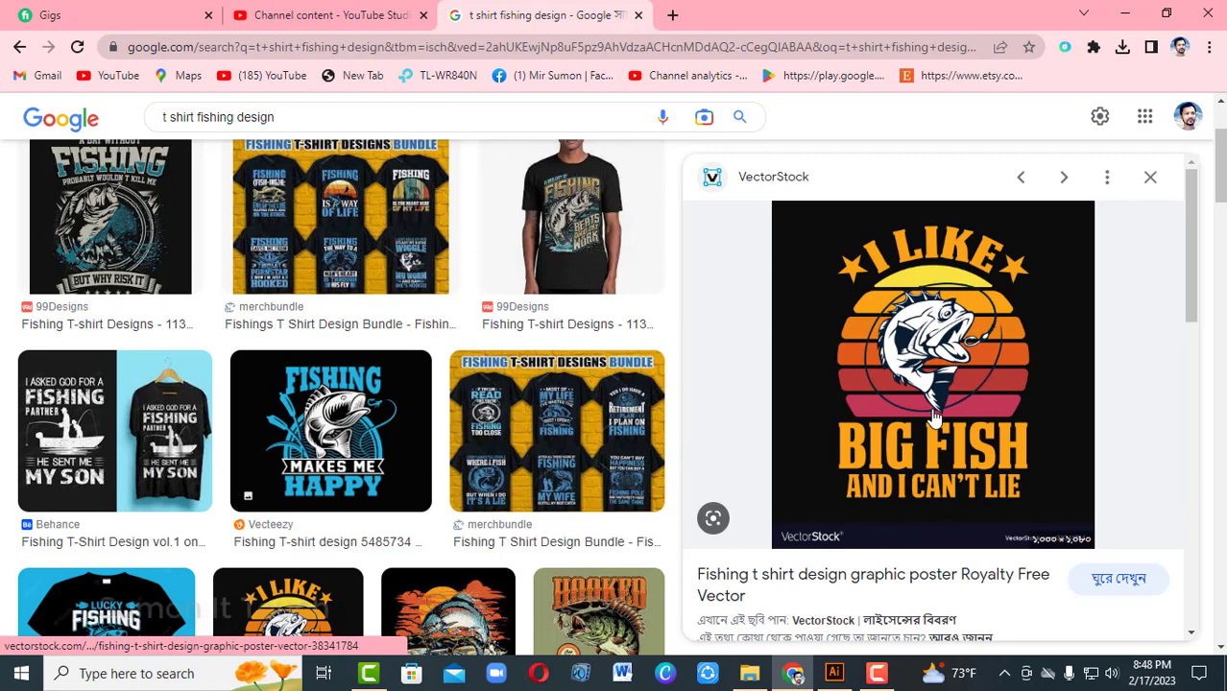
pyautogui.click(549, 240)
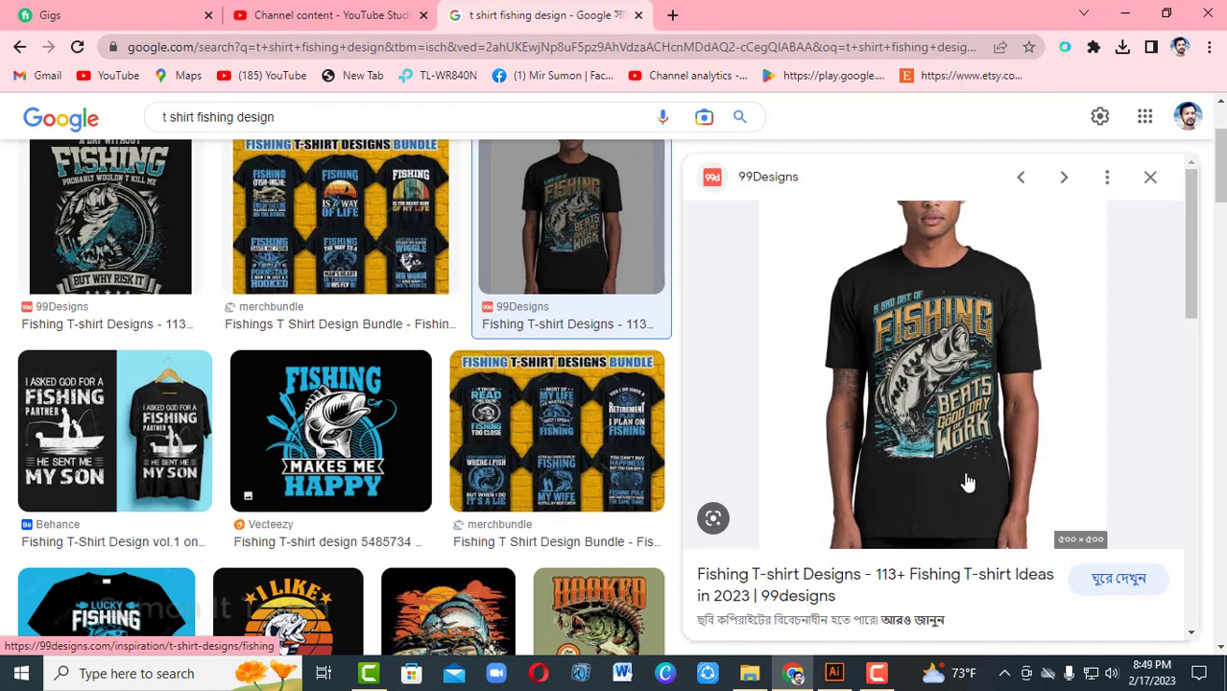
pyautogui.scroll(-4, 1167, 306)
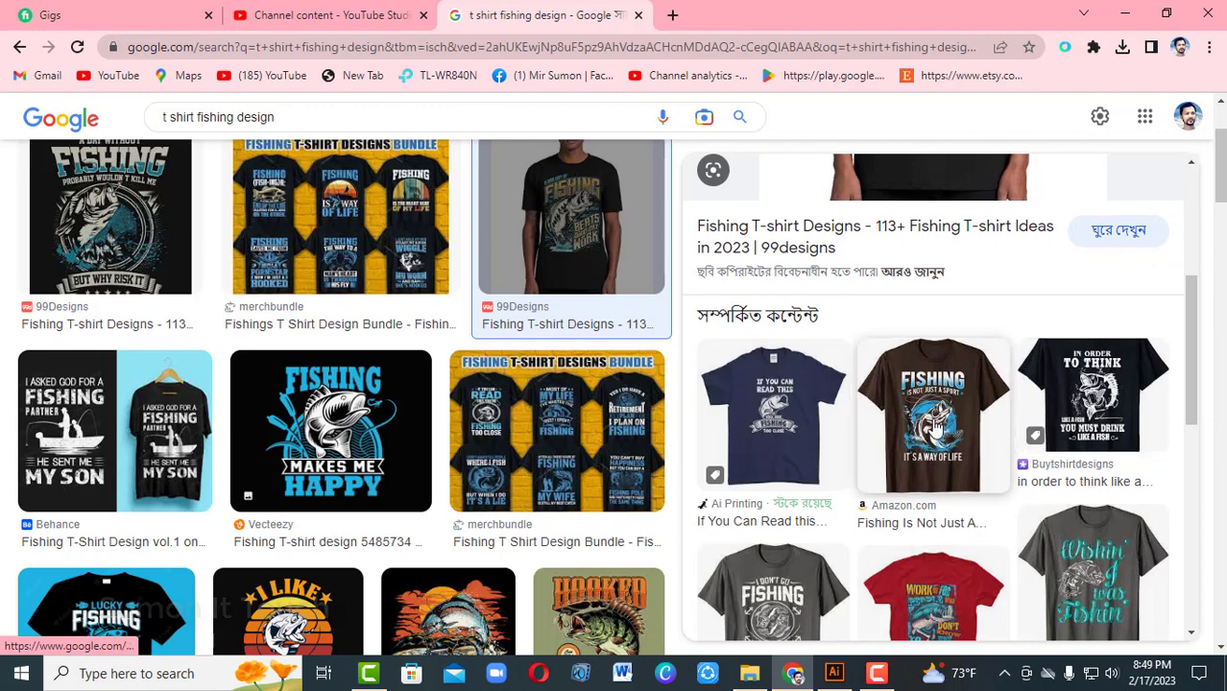
pyautogui.click(936, 430)
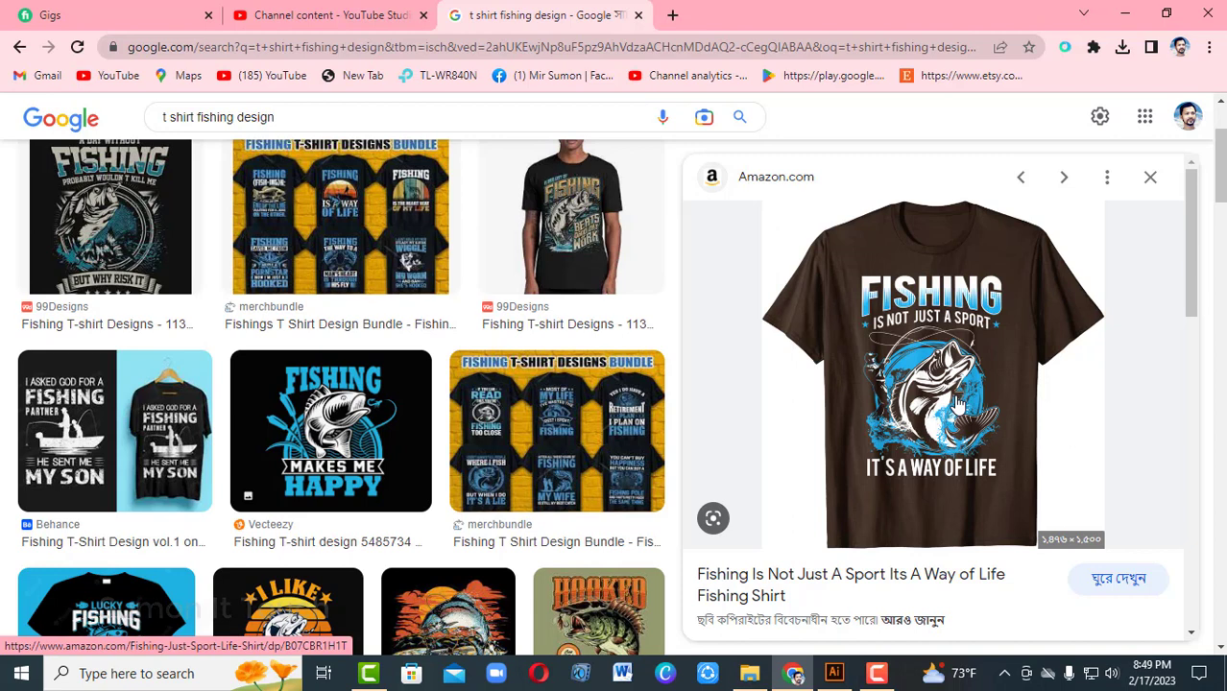
# - Switch to Illustrator and move the small green fishing badge slightly left, aligning it with the black artboard's right edge
pyautogui.click(833, 673)
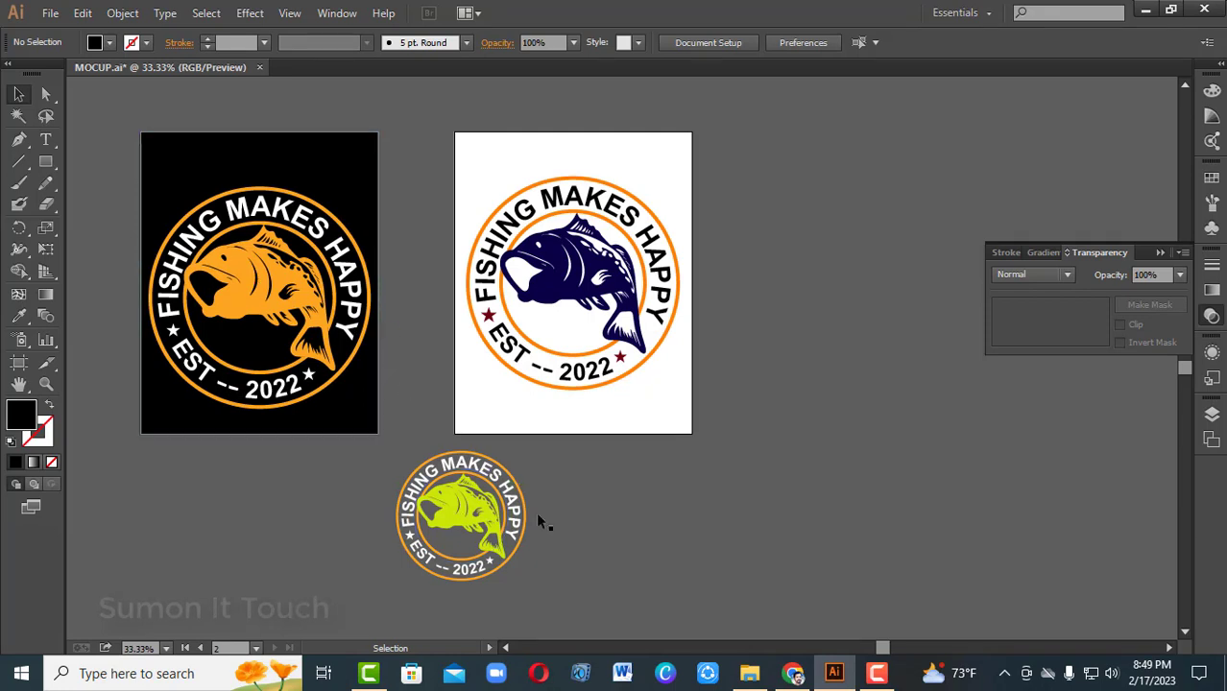
pyautogui.moveTo(491, 543); pyautogui.dragTo(471, 543)
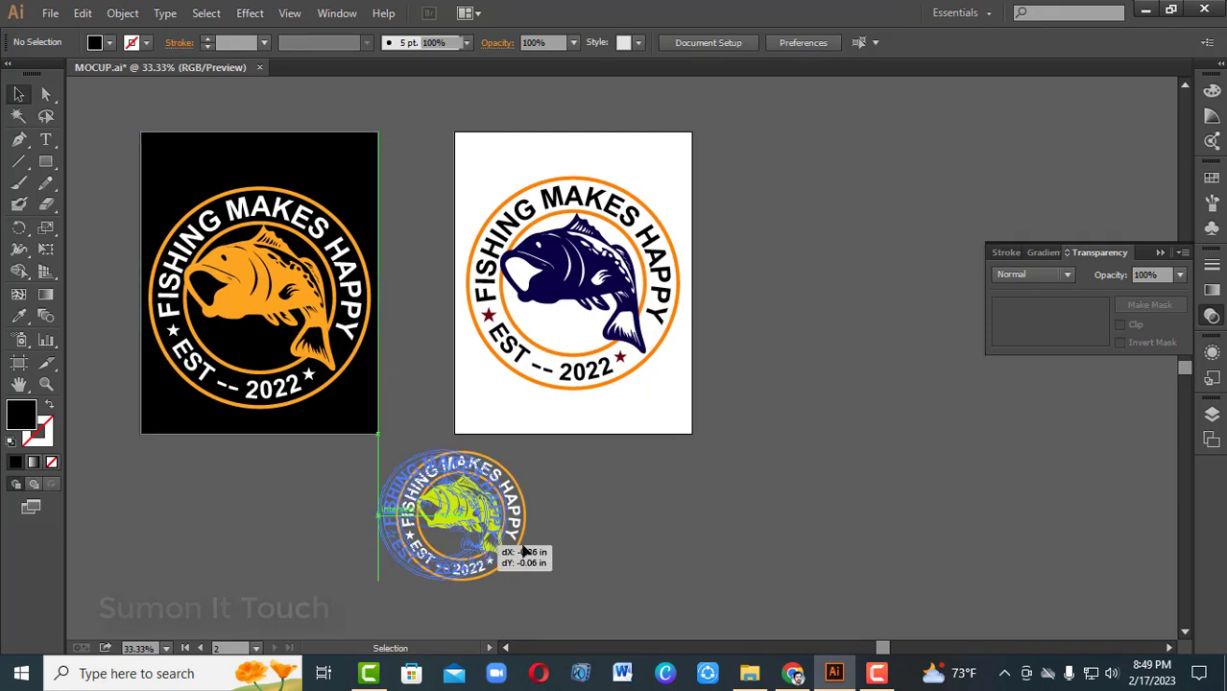
pyautogui.click(650, 518)
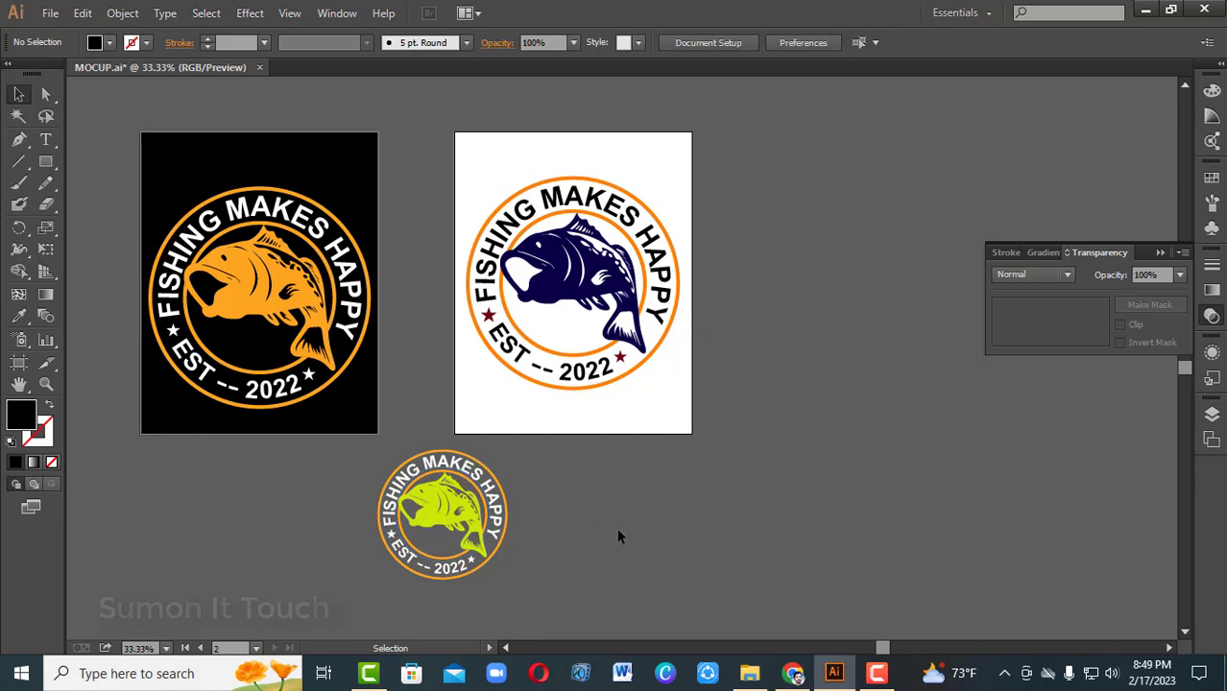
pyautogui.click(667, 185)
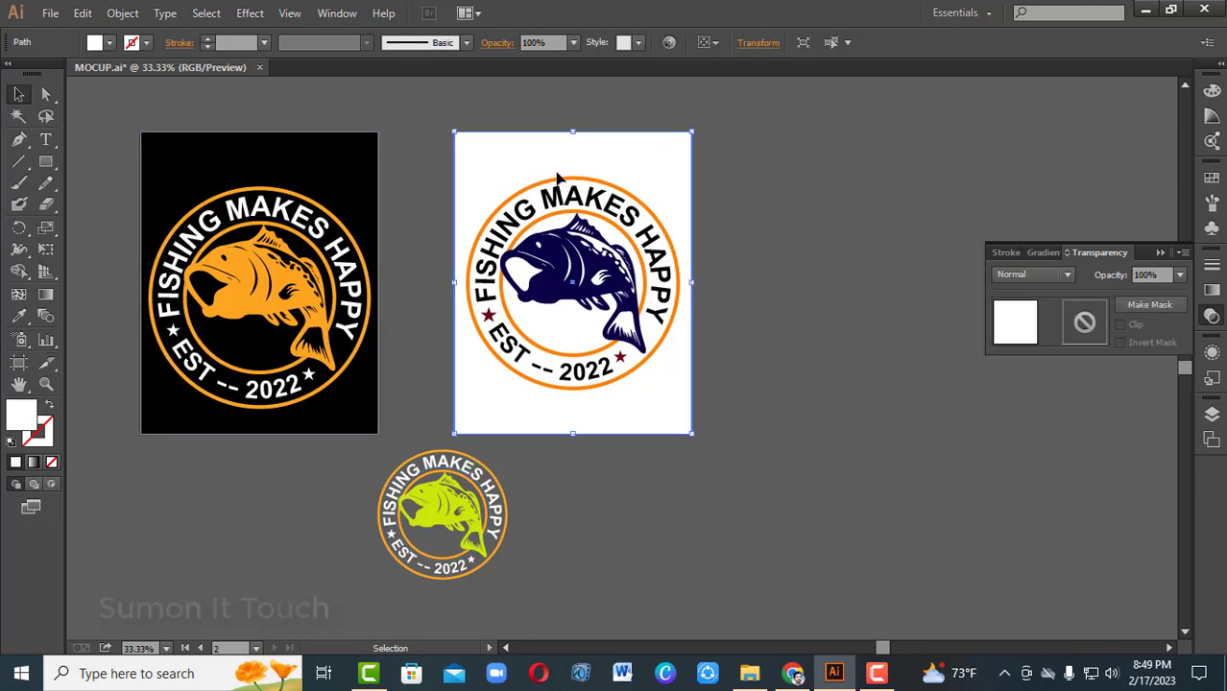
pyautogui.click(658, 486)
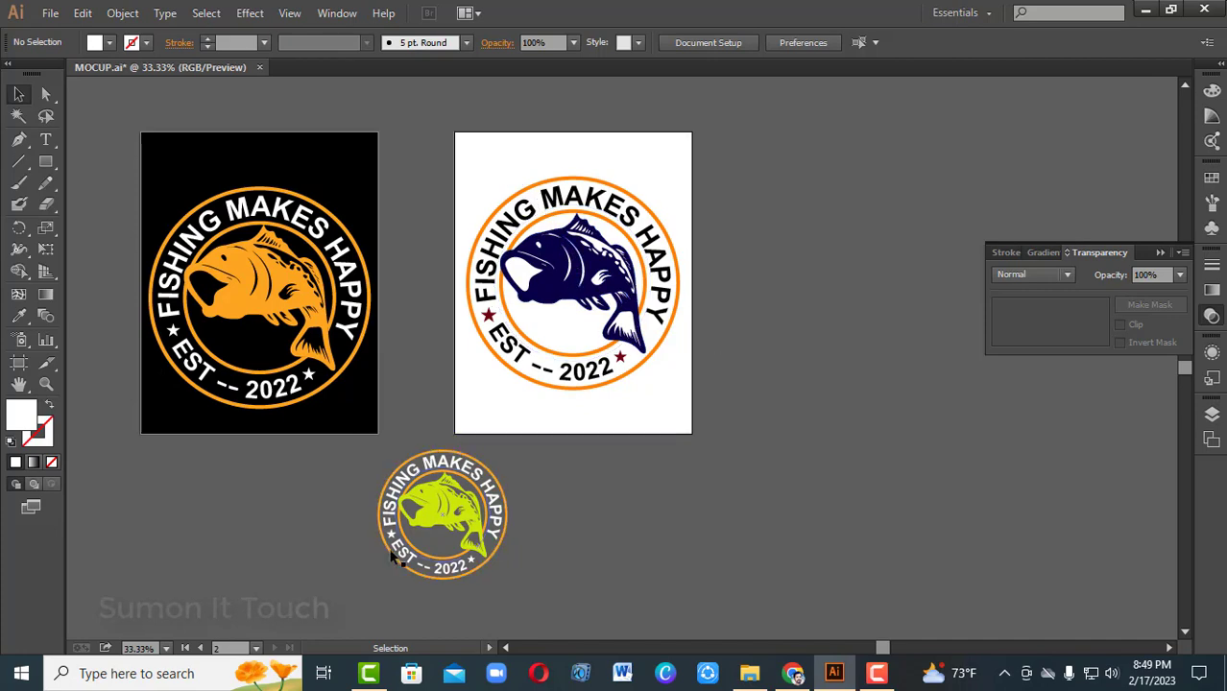
# - Open the image Screenshot_23.png from the Desktop
pyautogui.click(50, 13)
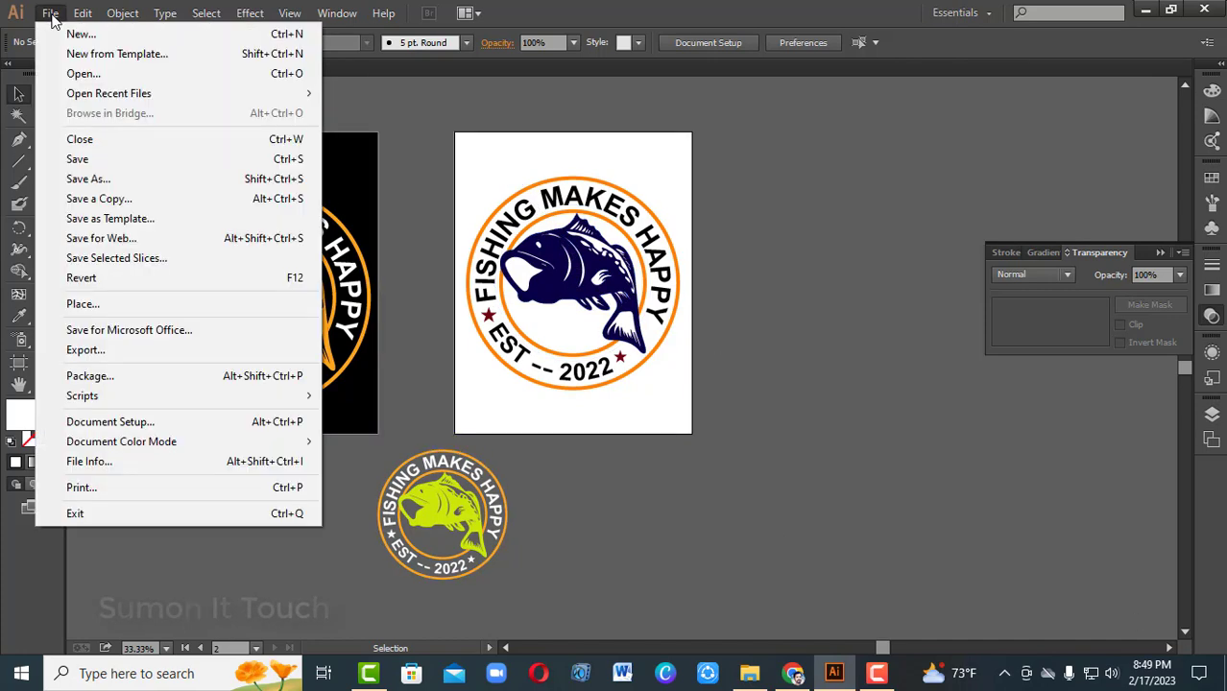
pyautogui.click(70, 77)
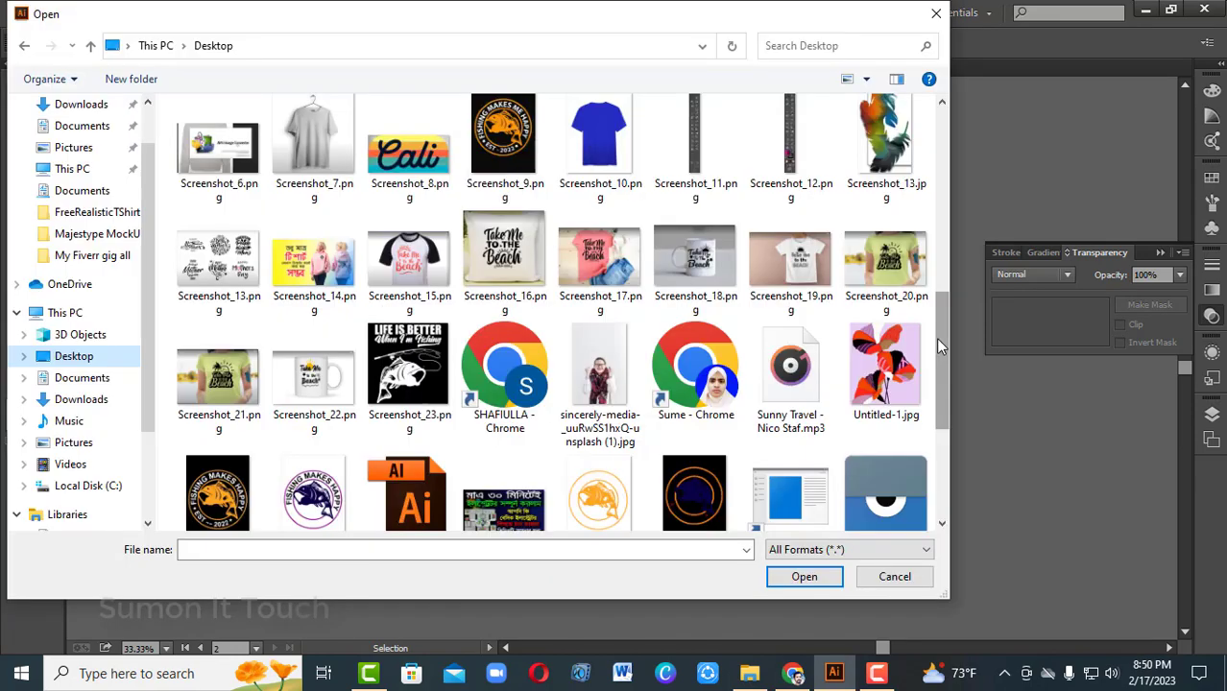
pyautogui.click(413, 362)
pyautogui.click(804, 576)
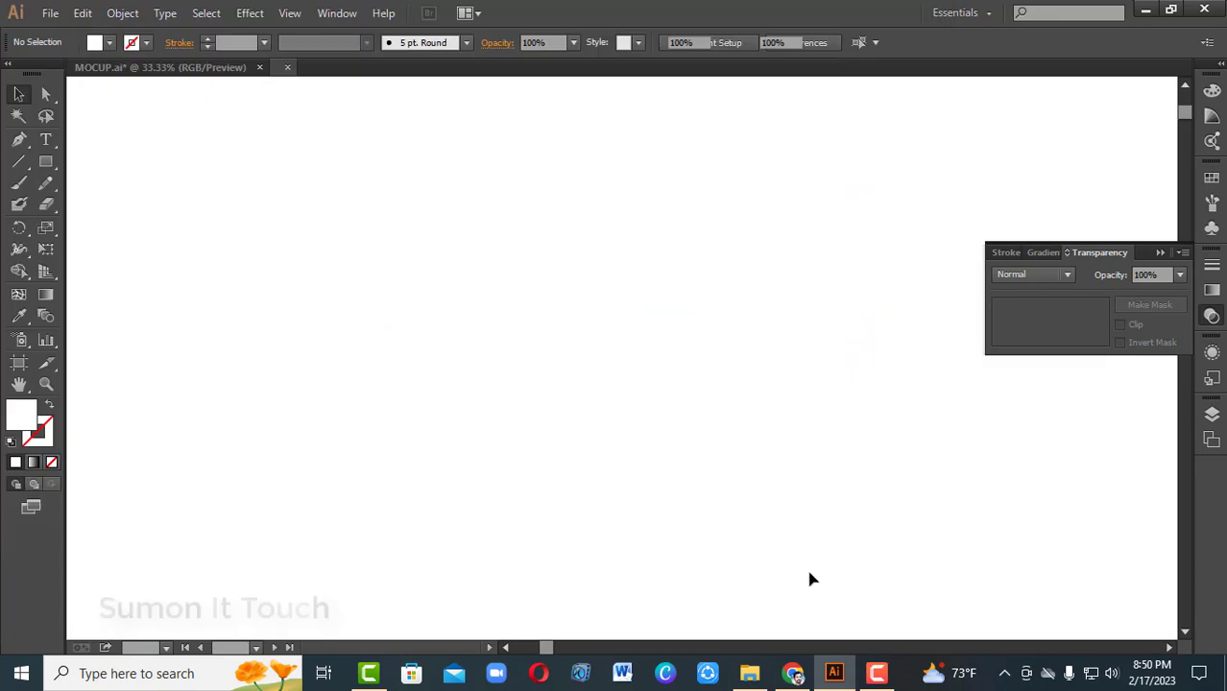
pyautogui.click(875, 210)
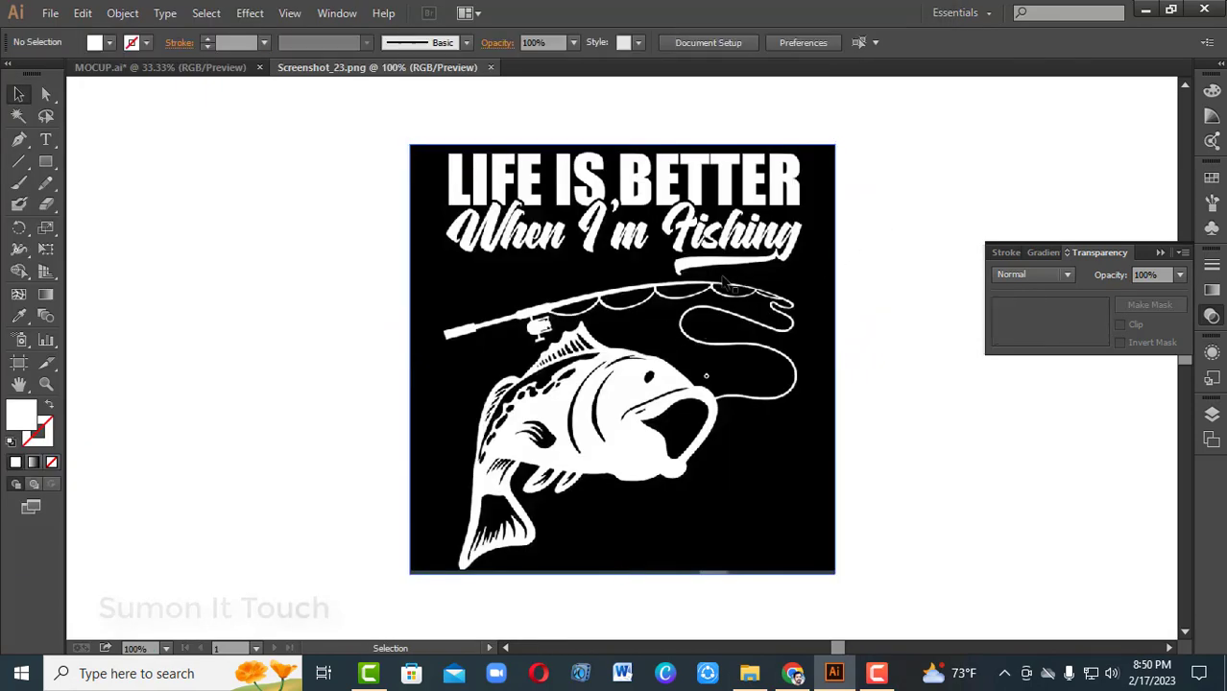
# - Examine the edge quality of the fish artwork up close in the opened image
pyautogui.hotkey('ctrl', '+')
pyautogui.hotkey('ctrl', '+')
pyautogui.hotkey('ctrl', '+')
pyautogui.hotkey('ctrl', '+')
pyautogui.hotkey('ctrl', '+')
pyautogui.scroll(1, 729, 286)
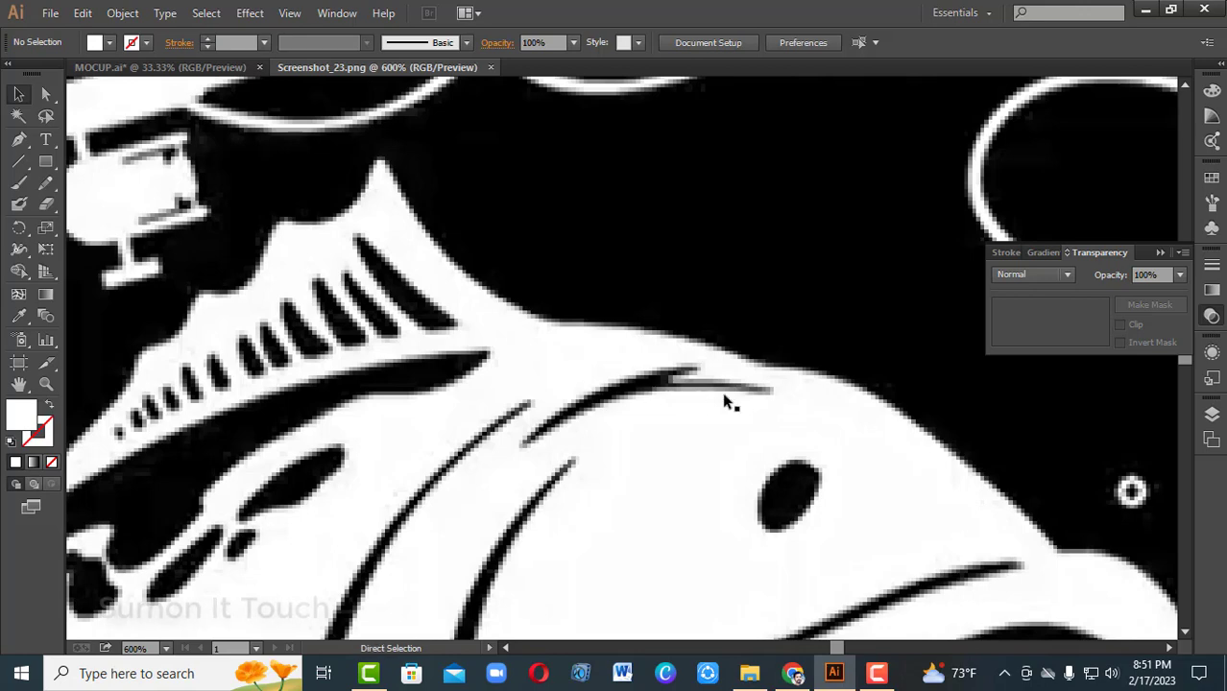
pyautogui.hotkey('ctrl', '-')
pyautogui.hotkey('ctrl', '-')
pyautogui.hotkey('ctrl', '-')
pyautogui.hotkey('ctrl', '-')
pyautogui.hotkey('ctrl', '-')
pyautogui.hotkey('ctrl', '-')
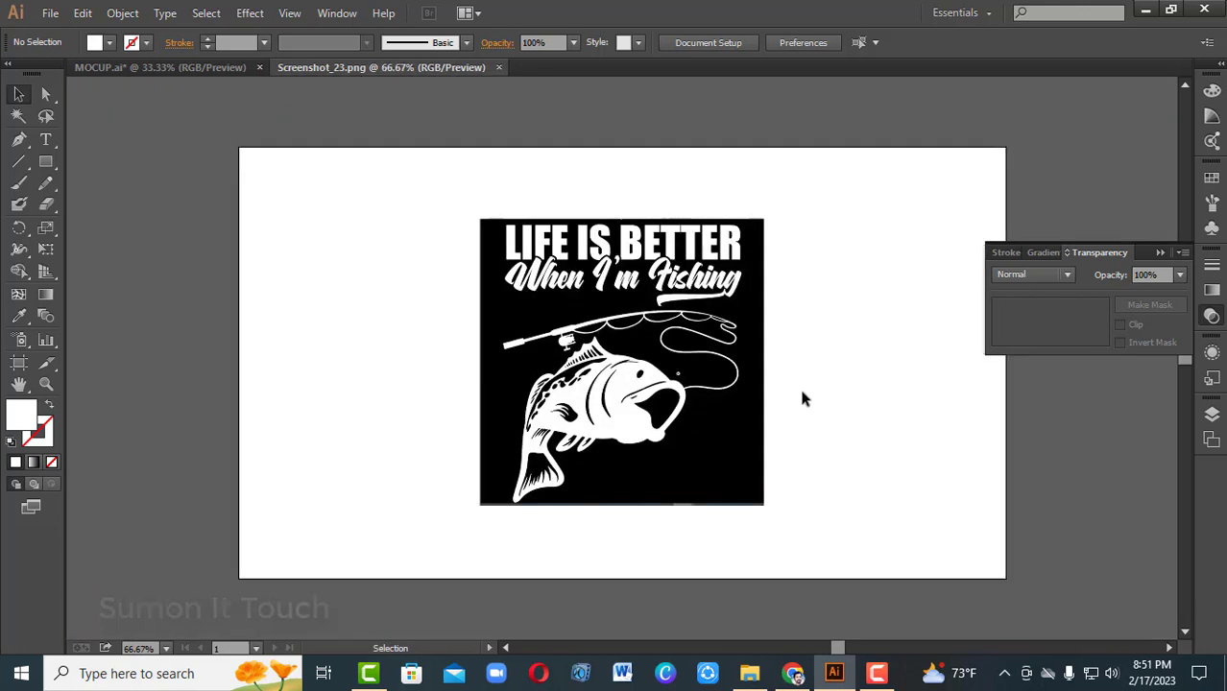
# - Scale the image down proportionally about its centre to about 238 × 240 px
pyautogui.click(583, 396)
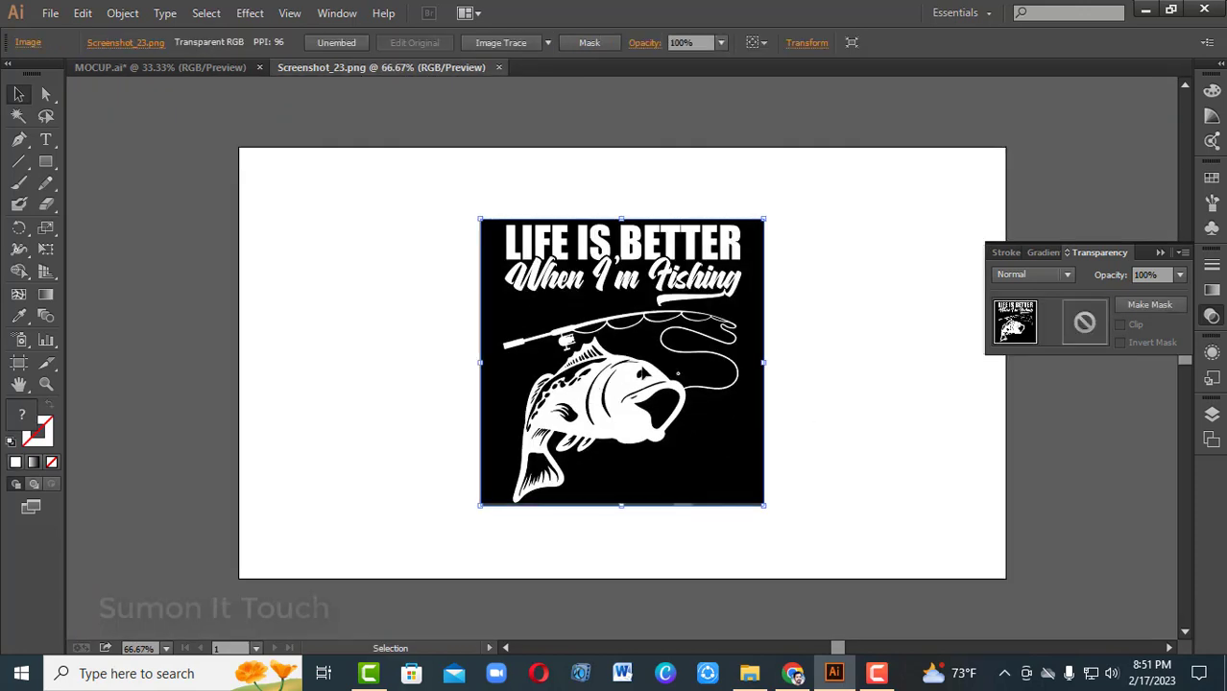
pyautogui.hotkey('ctrl', '+')
pyautogui.hotkey('ctrl', '+')
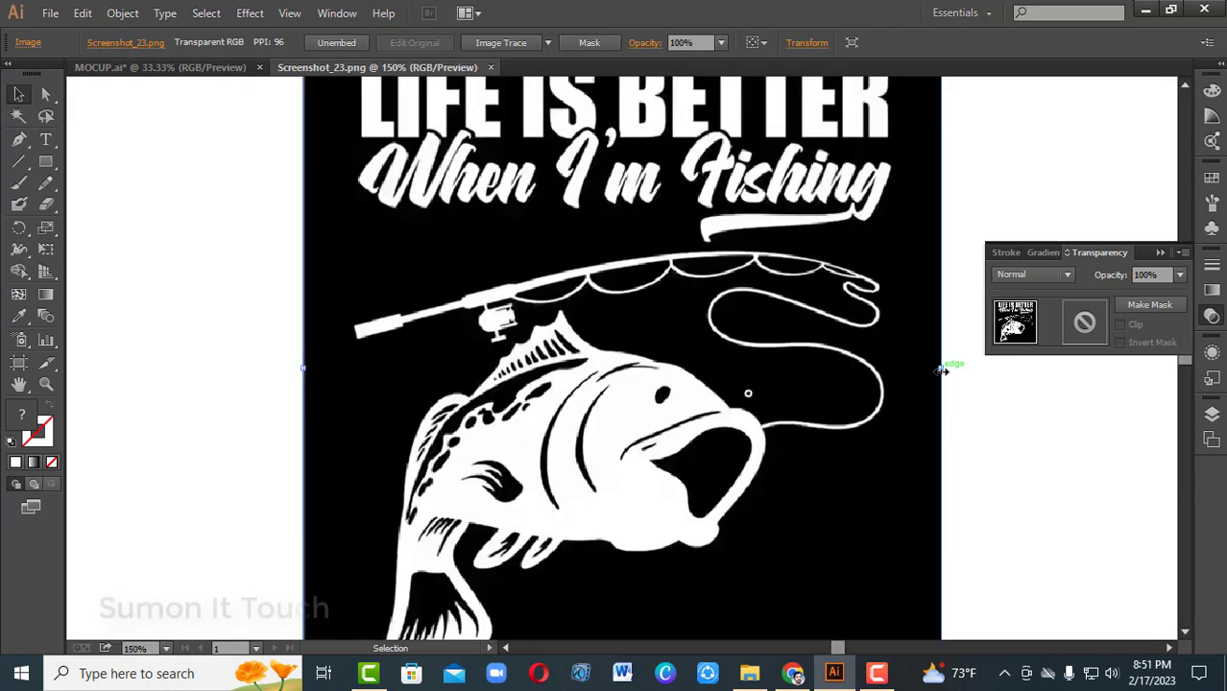
pyautogui.moveTo(924, 367); pyautogui.dragTo(783, 367)
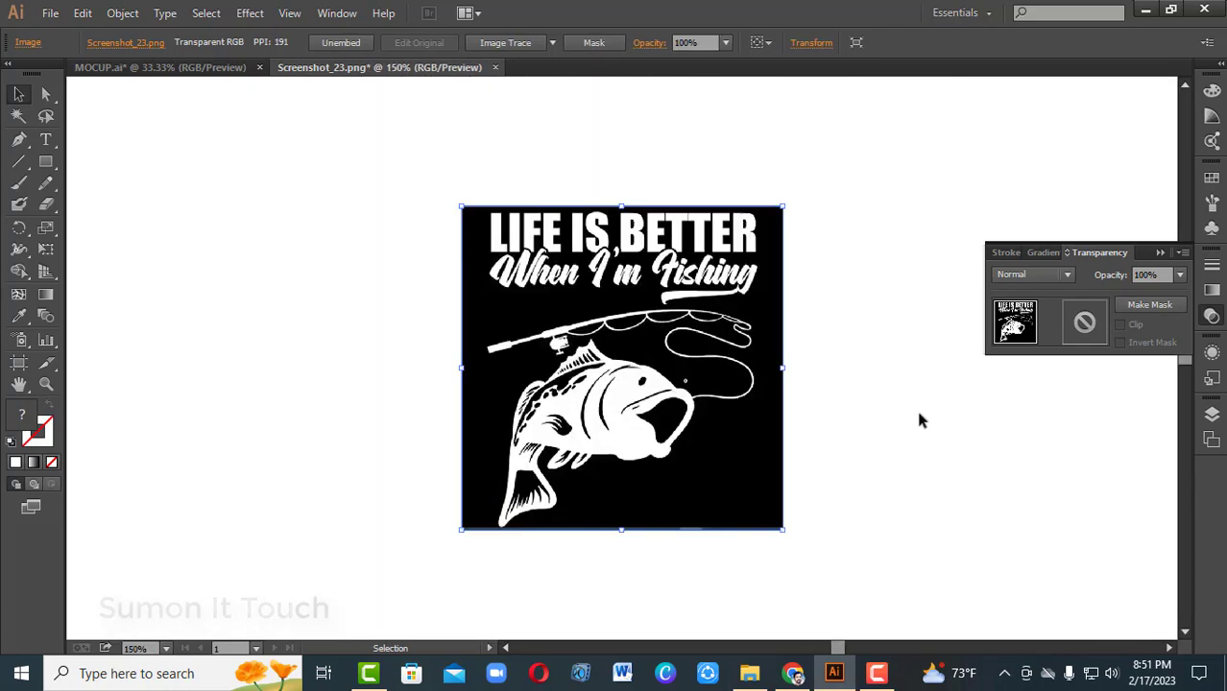
pyautogui.click(885, 432)
# - Trace the fishing image using the 3 Colors Image Trace preset
pyautogui.click(606, 408)
pyautogui.click(550, 42)
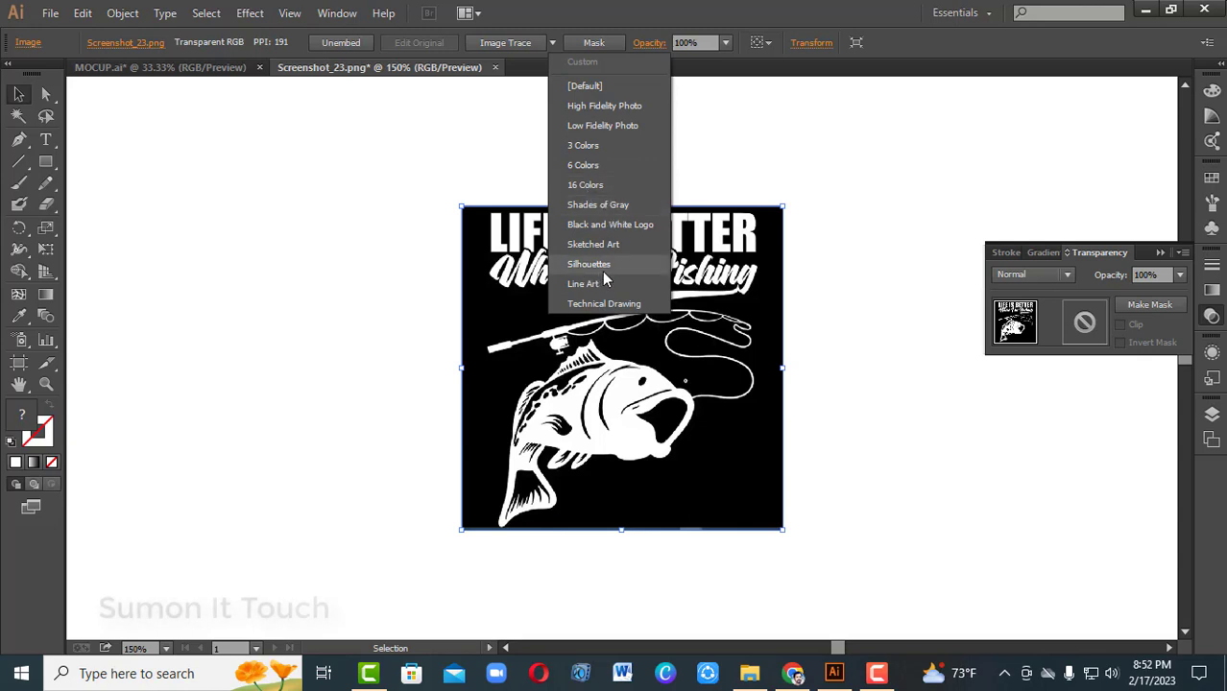
pyautogui.click(604, 147)
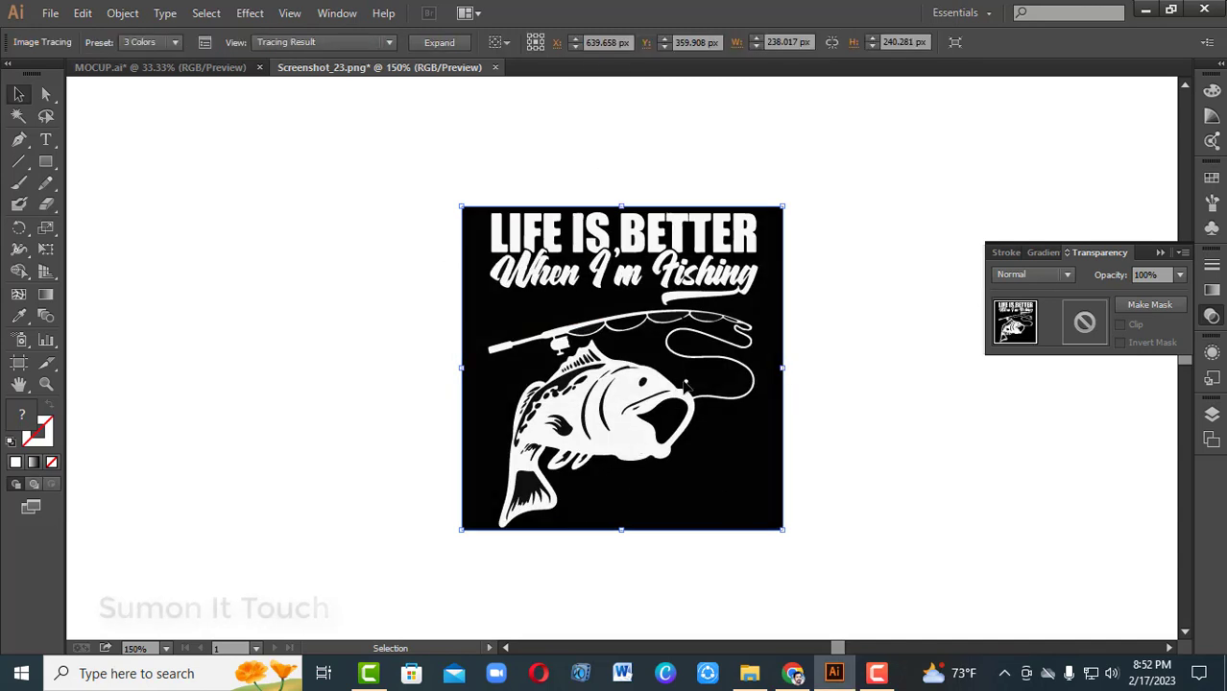
# - Inspect the traced fish up close and expand the tracing into editable vector paths
pyautogui.hotkey('ctrl', '0')
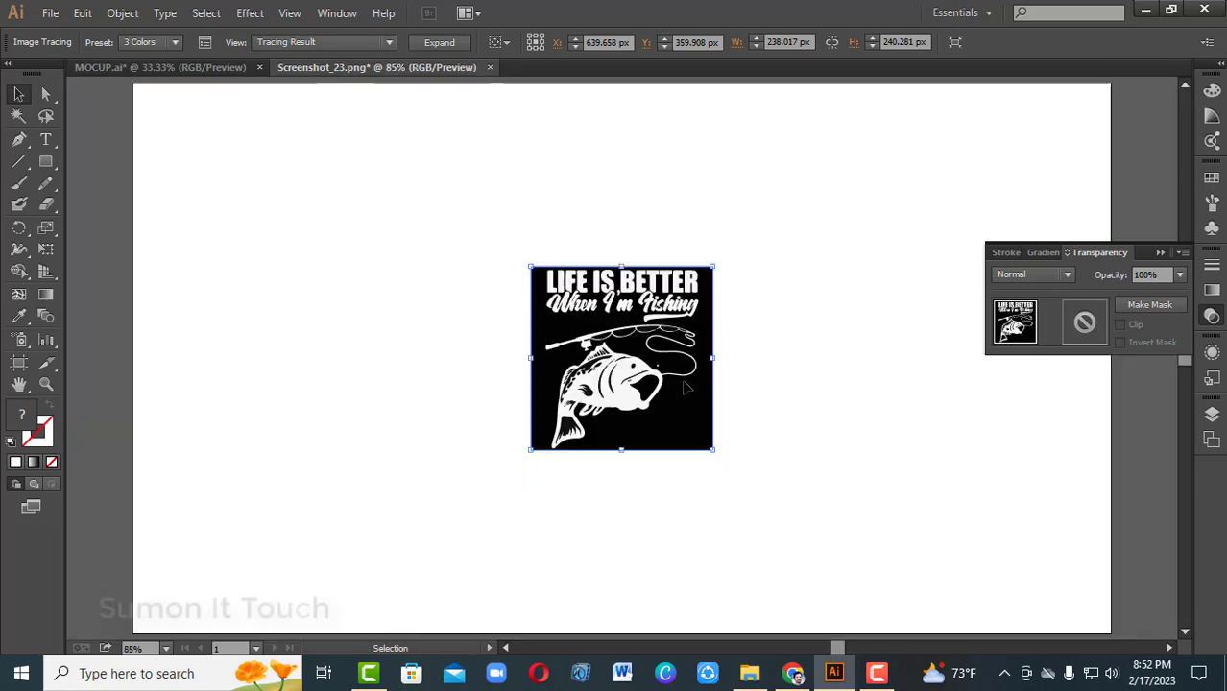
pyautogui.scroll(7, 711, 449)
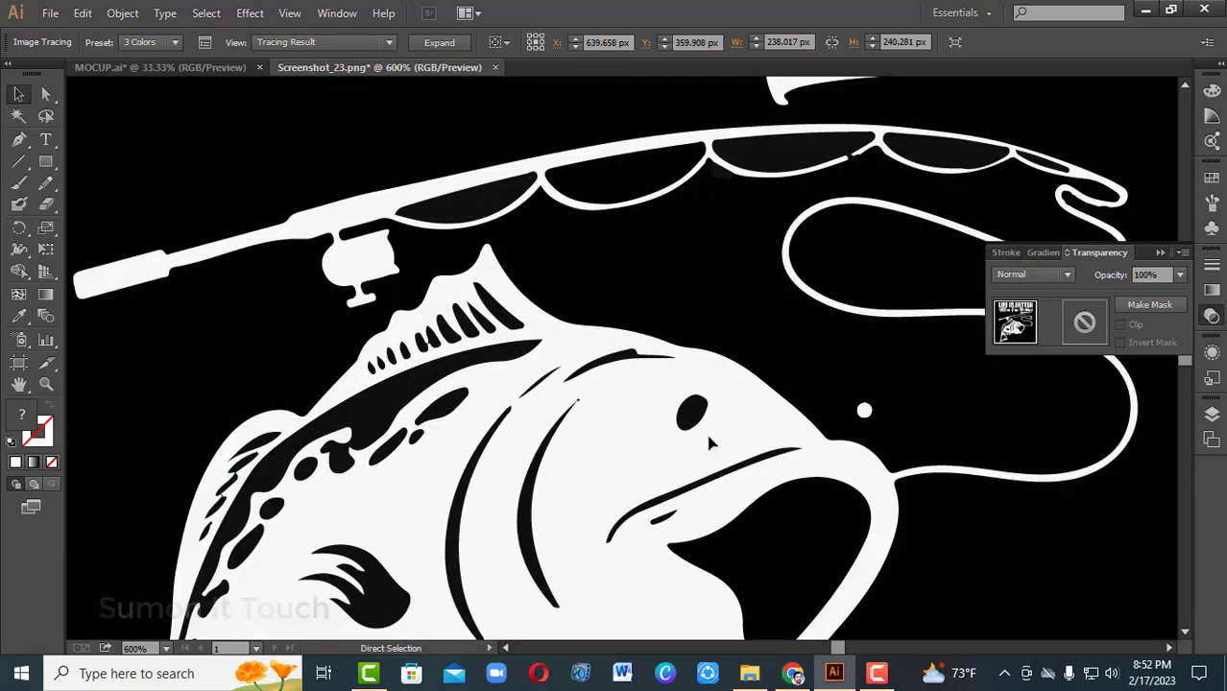
pyautogui.scroll(1, 712, 443)
pyautogui.scroll(1, 712, 442)
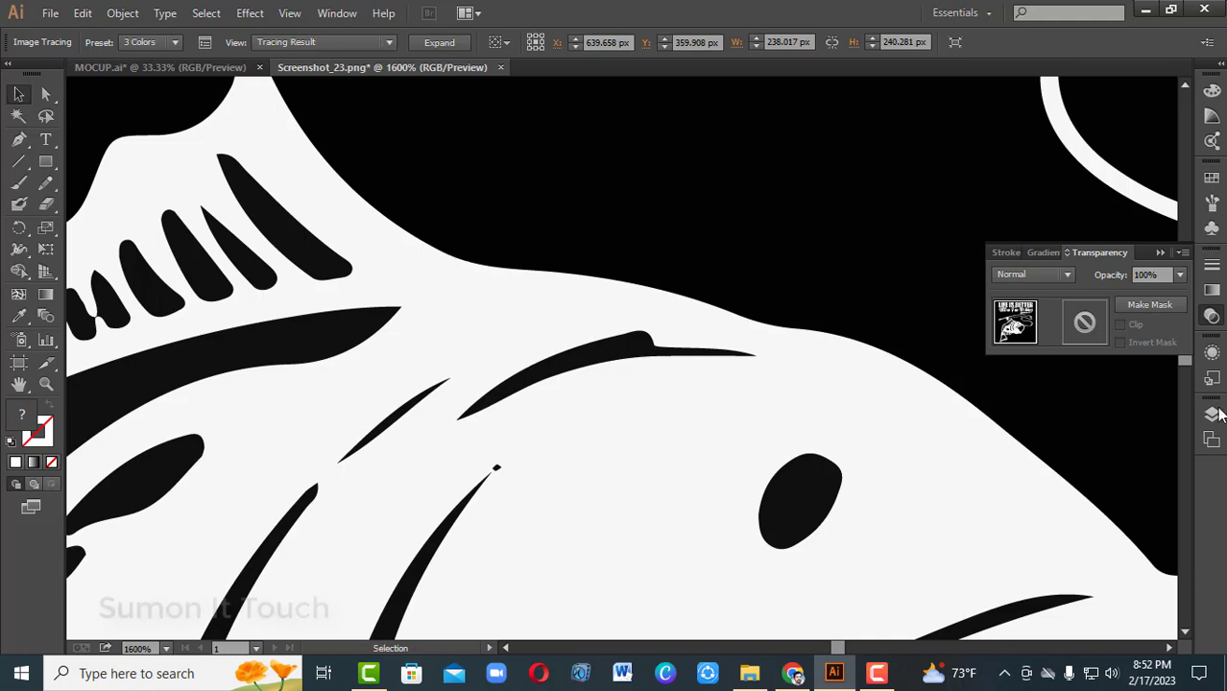
pyautogui.scroll(-8, 687, 402)
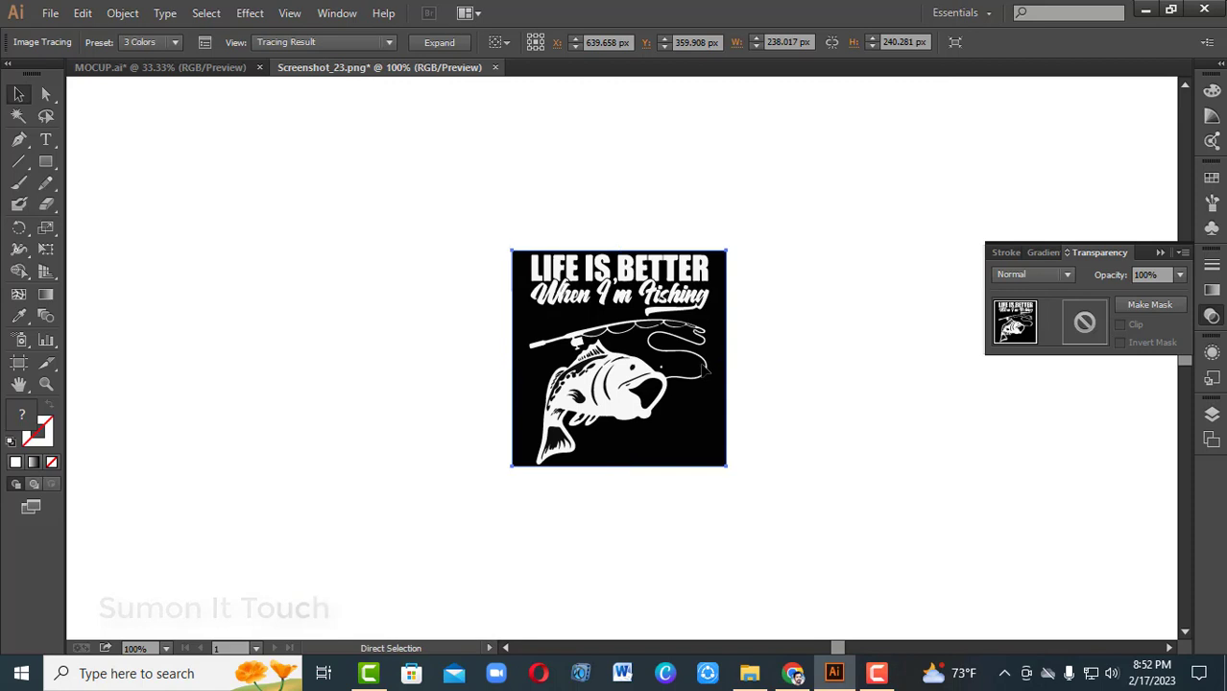
pyautogui.hotkey('ctrl', '=')
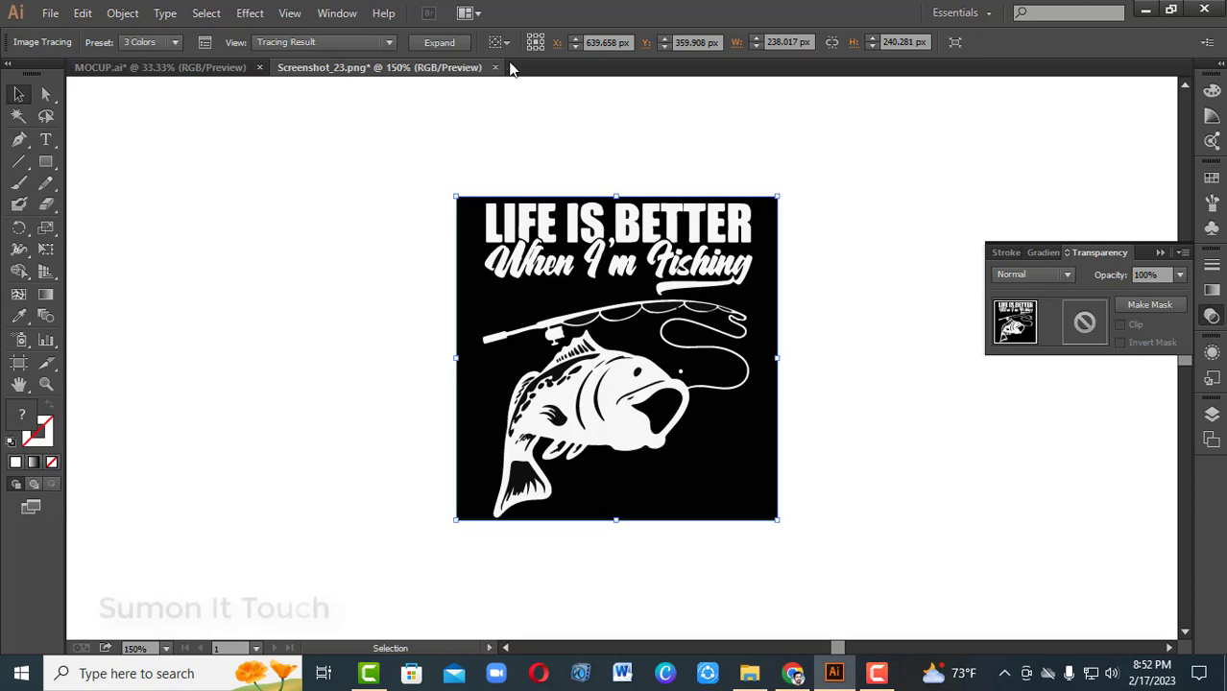
pyautogui.click(438, 43)
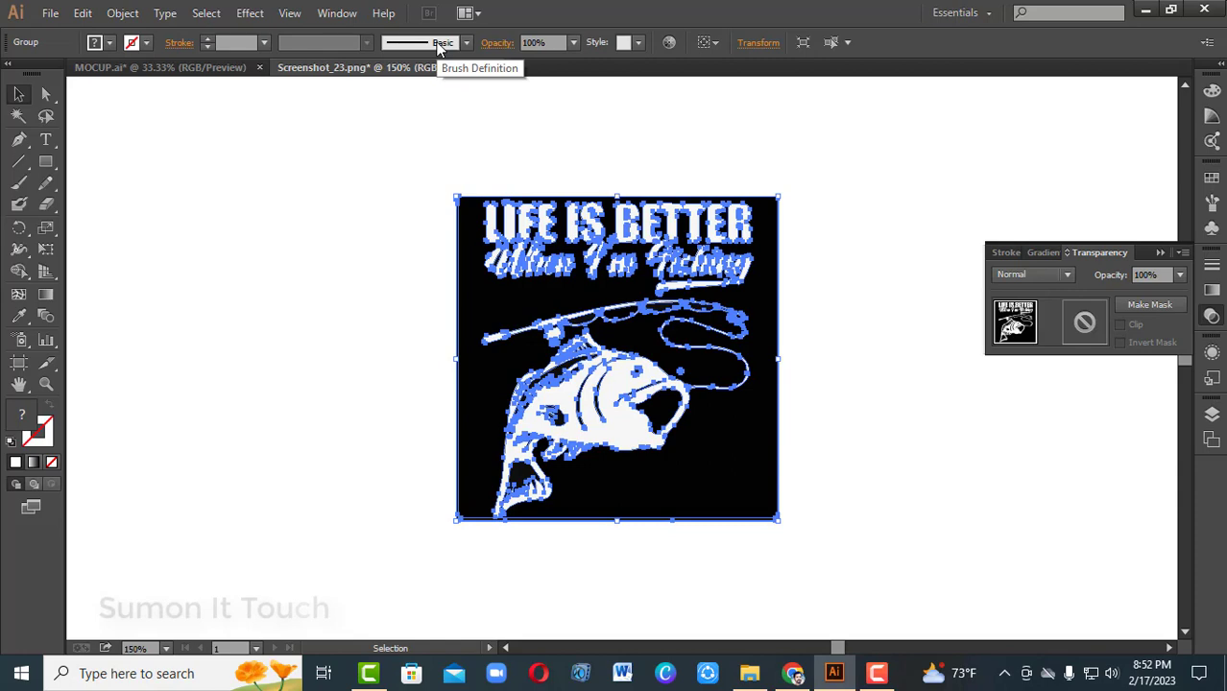
pyautogui.click(885, 375)
# - Ungroup the expanded fishing artwork into separate paths
pyautogui.click(689, 265)
pyautogui.rightClick(669, 268)
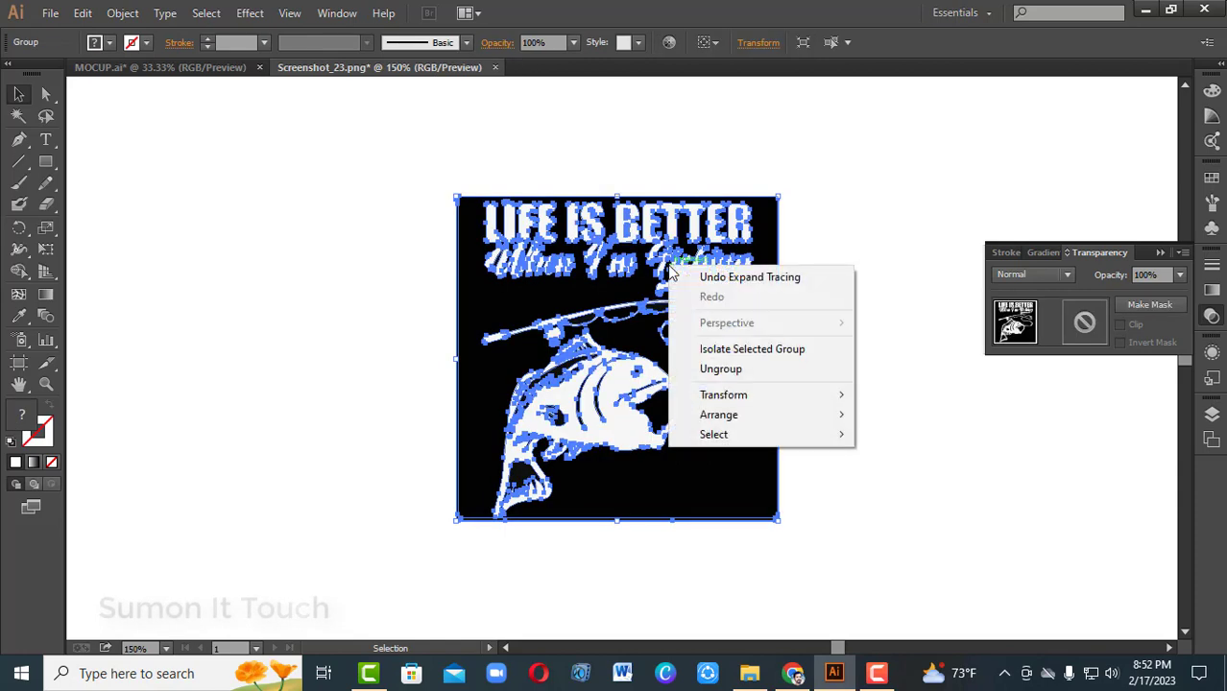
pyautogui.click(722, 369)
pyautogui.click(813, 390)
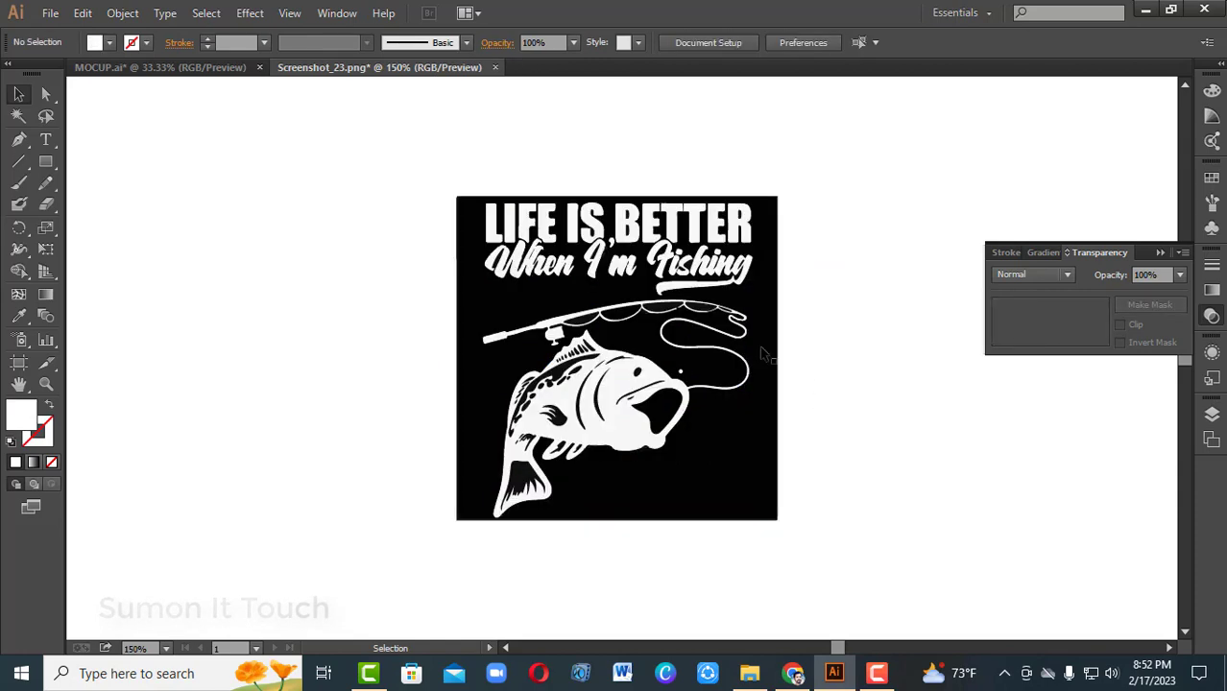
pyautogui.click(672, 268)
pyautogui.click(789, 343)
pyautogui.click(651, 413)
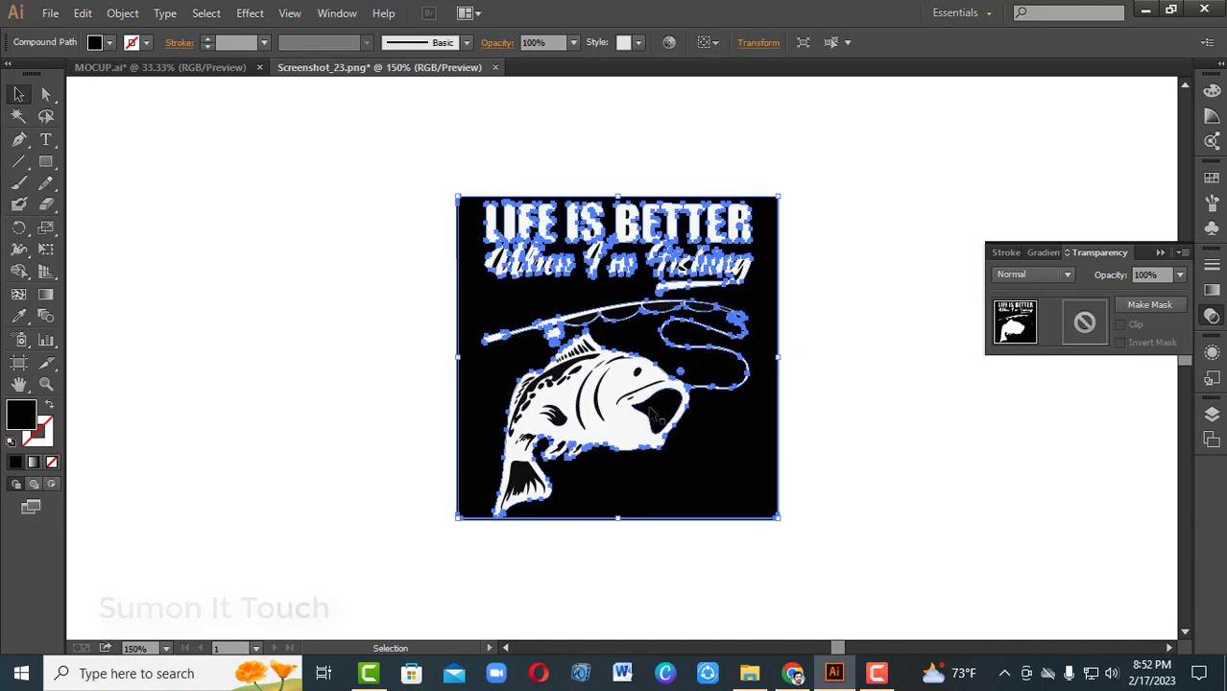
pyautogui.rightClick(643, 405)
pyautogui.click(912, 358)
pyautogui.click(912, 358)
# - Move the white fish and fishing rod shape off the black background to the empty area on its left
pyautogui.click(581, 421)
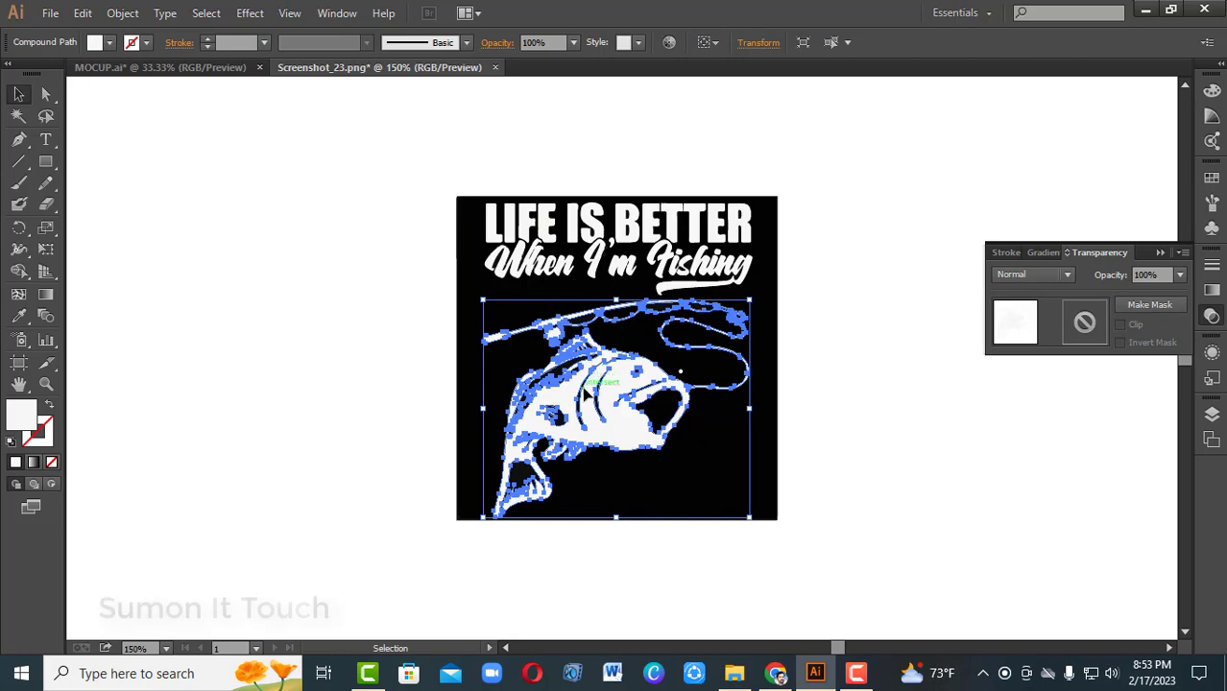
pyautogui.moveTo(588, 393); pyautogui.dragTo(259, 373)
pyautogui.click(322, 563)
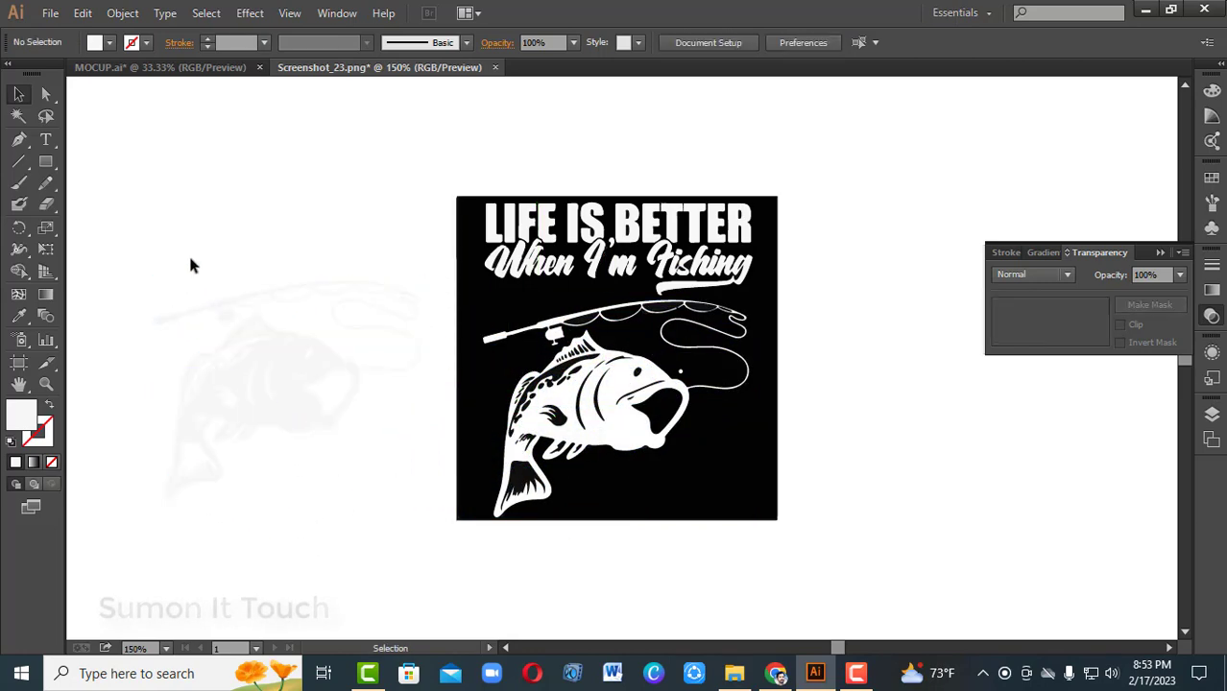
# - Delete the black background artwork together with its lettering, keeping the separated white fish and rod shape
pyautogui.moveTo(189, 252); pyautogui.dragTo(287, 453)
pyautogui.click(322, 529)
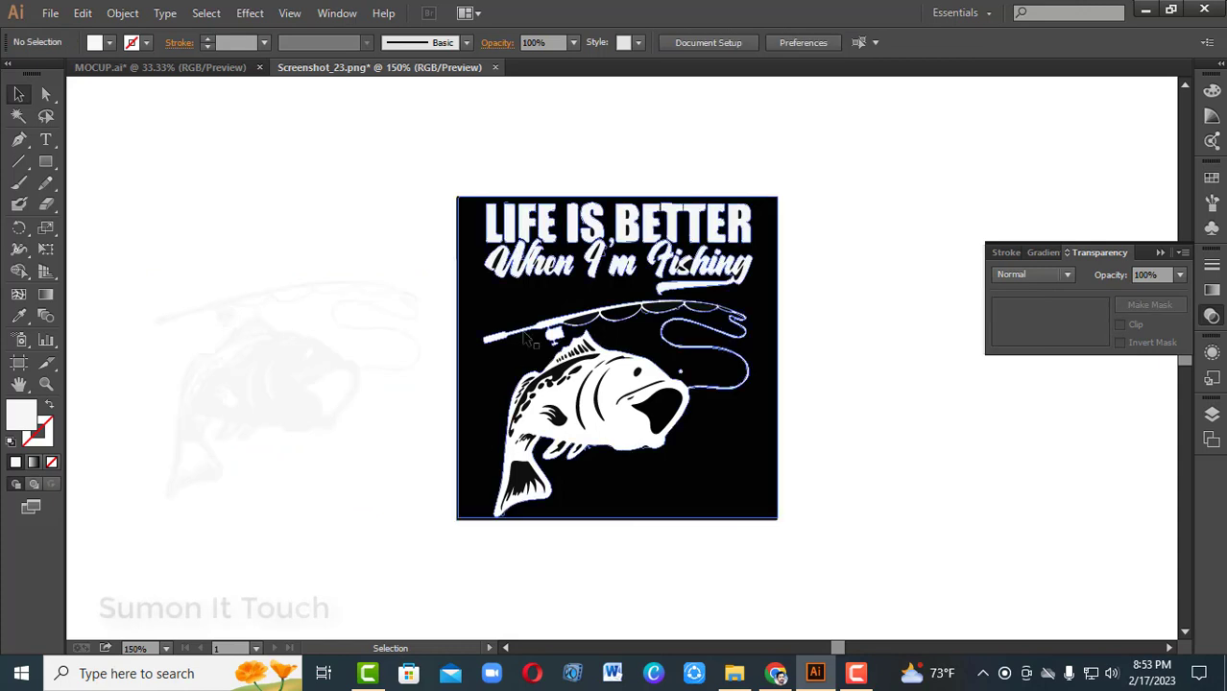
pyautogui.moveTo(480, 153); pyautogui.dragTo(542, 236)
pyautogui.moveTo(765, 498); pyautogui.dragTo(786, 523)
pyautogui.press('Delete')
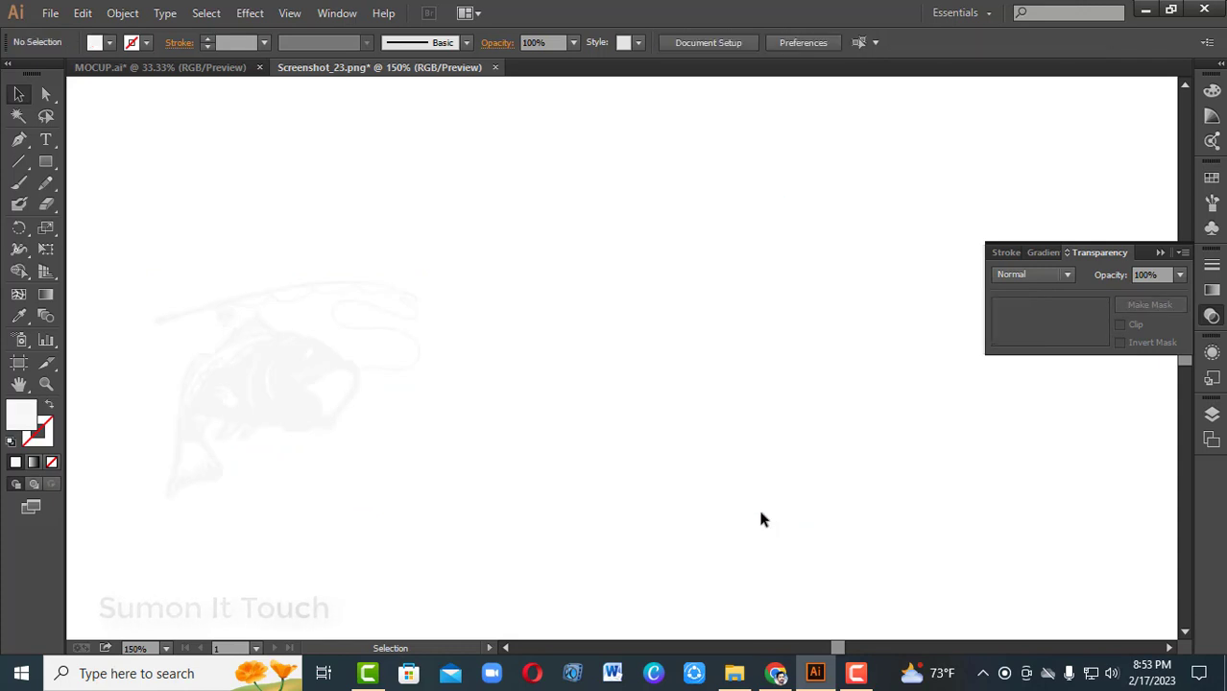
# - Move the white fish and fishing rod shape off the artboard onto the grey pasteboard beside it
pyautogui.press('p')
pyautogui.hotkey('ctrl', '-')
pyautogui.hotkey('ctrl', '-')
pyautogui.hotkey('ctrl', '-')
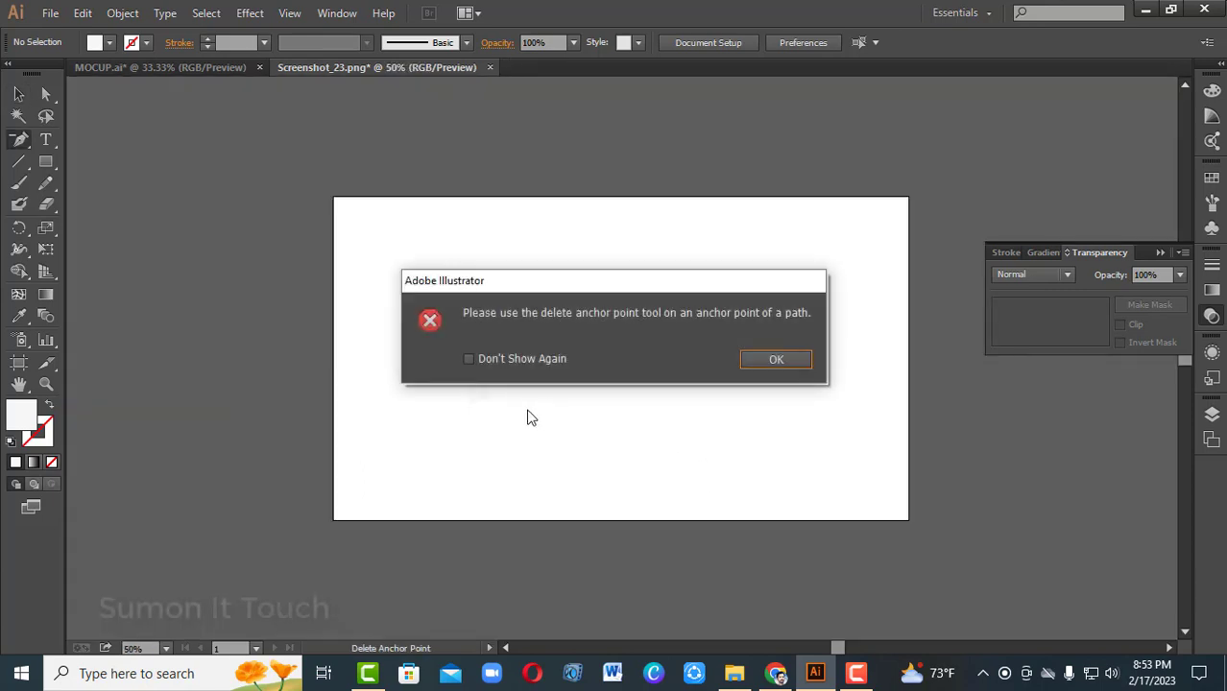
pyautogui.click(741, 363)
pyautogui.press('v')
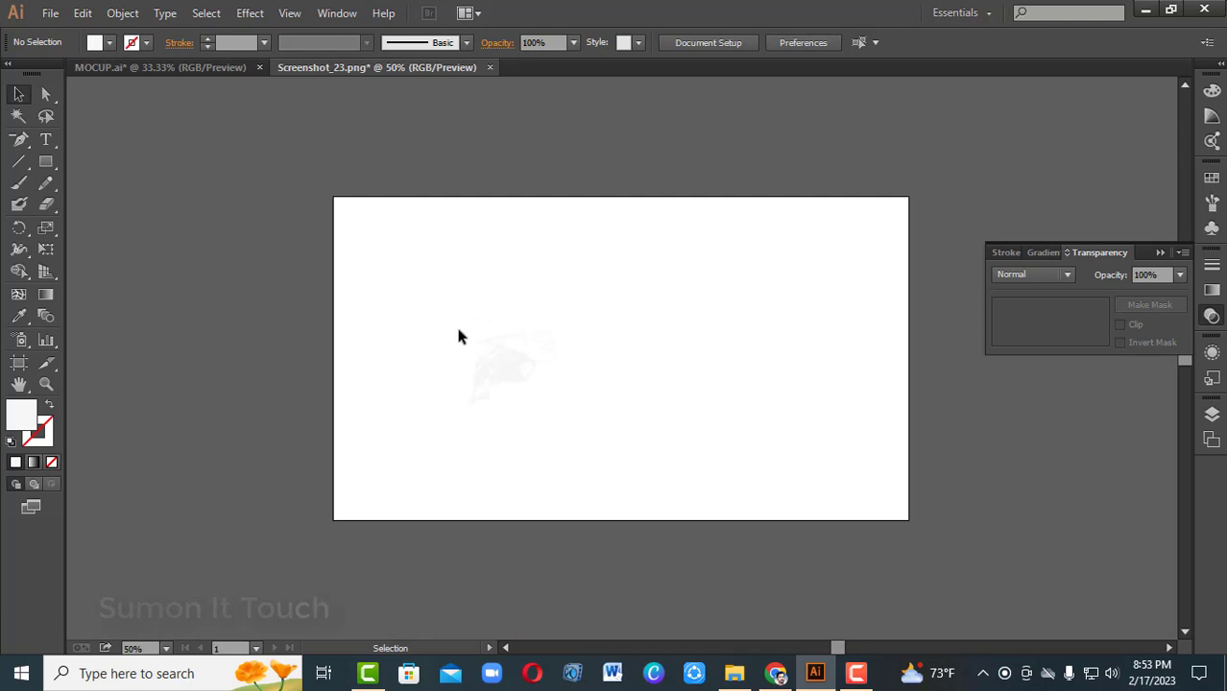
pyautogui.moveTo(495, 366)
pyautogui.mouseDown()
pyautogui.moveTo(501, 379)
pyautogui.moveTo(205, 359)
pyautogui.mouseUp()
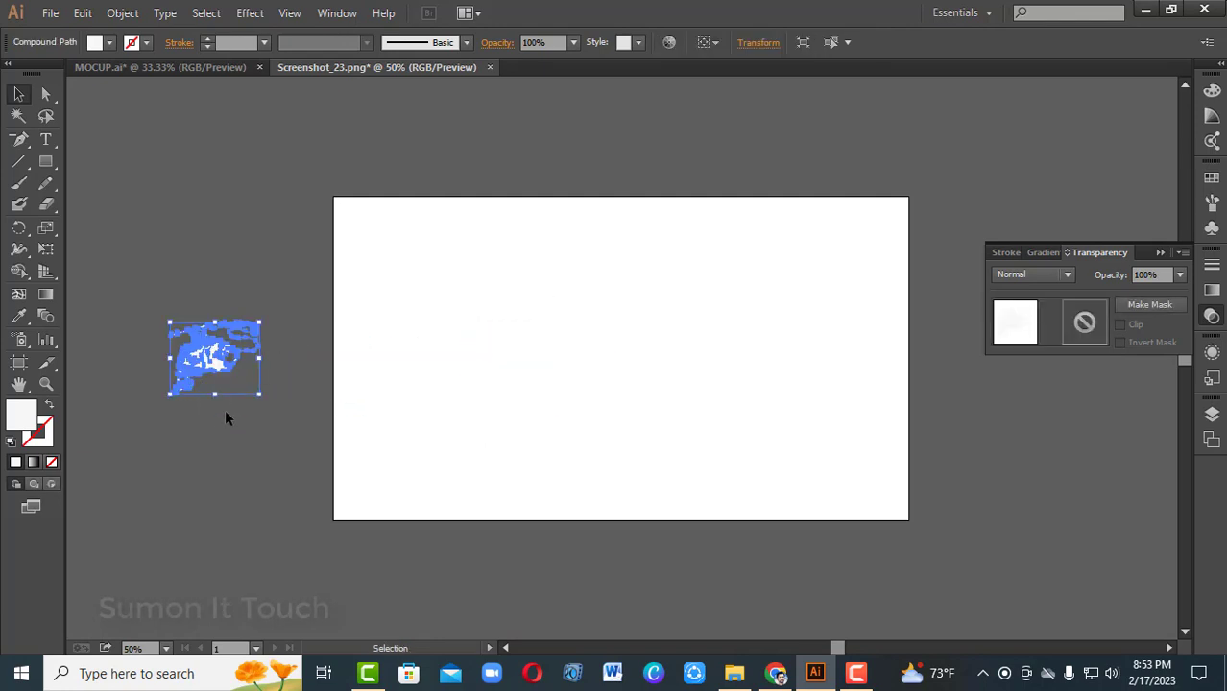
pyautogui.click(225, 412)
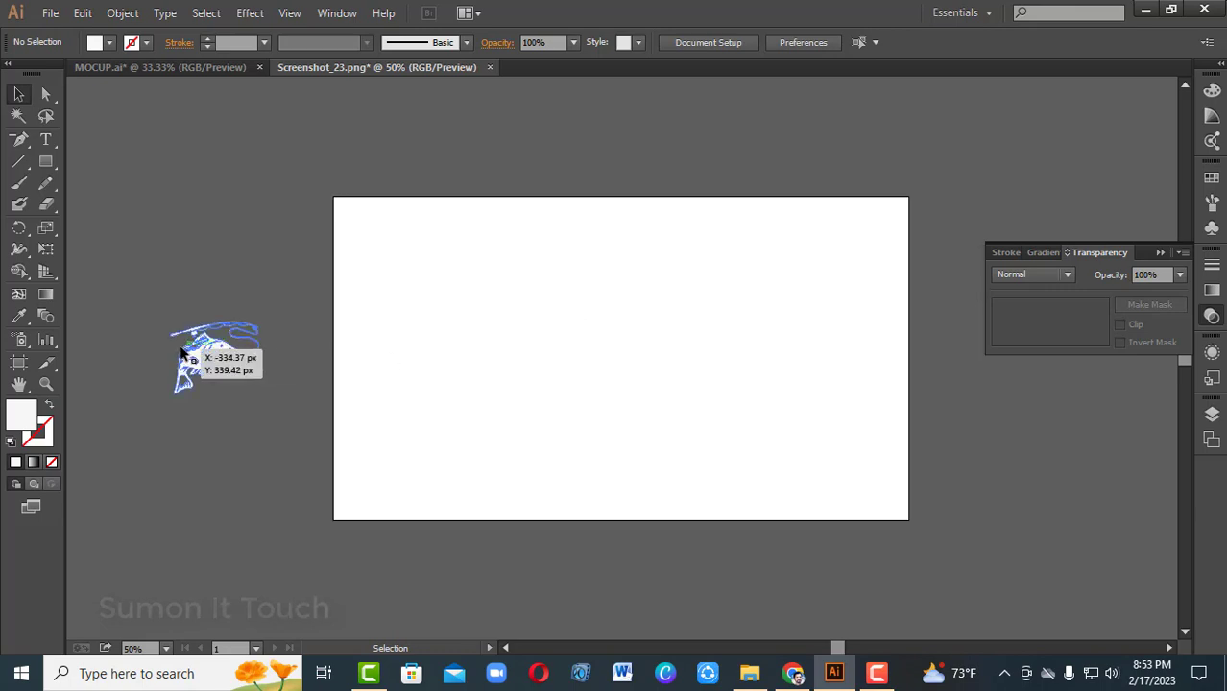
# - Enlarge the fish and fishing rod shape on the pasteboard beside the artboard
pyautogui.moveTo(459, 410); pyautogui.dragTo(822, 391)
pyautogui.click(602, 347)
pyautogui.moveTo(602, 348); pyautogui.dragTo(439, 348)
pyautogui.moveTo(472, 305); pyautogui.dragTo(626, 175)
pyautogui.click(658, 448)
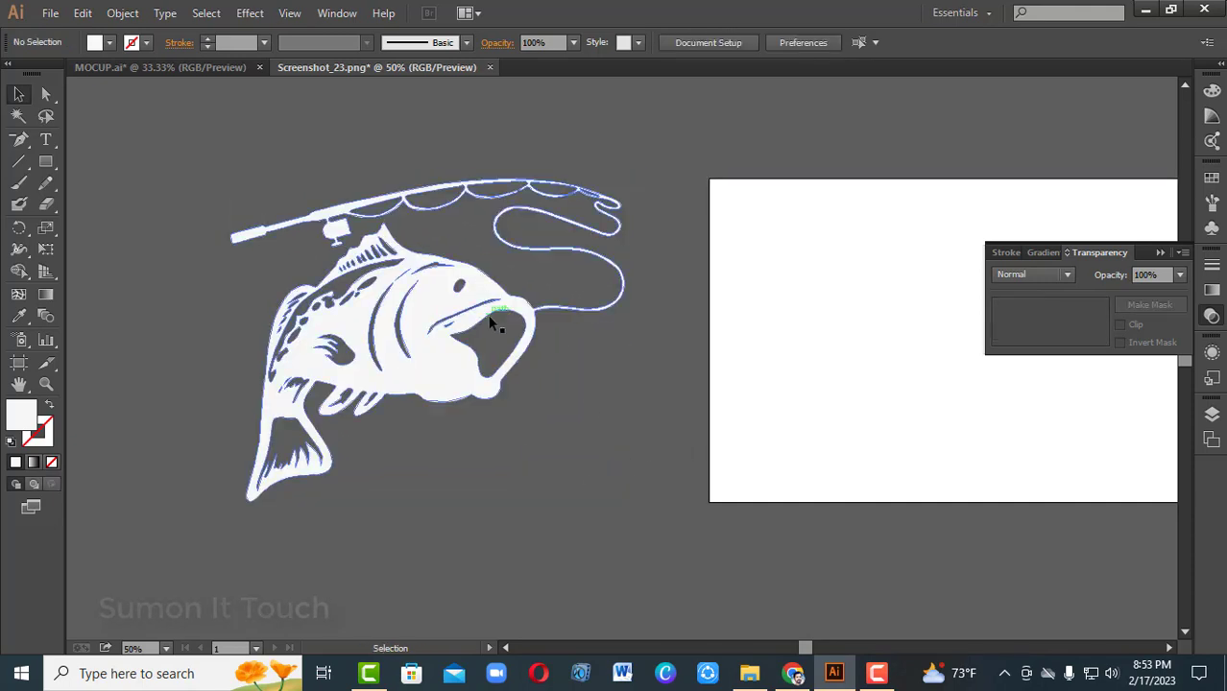
pyautogui.click(432, 356)
pyautogui.click(520, 525)
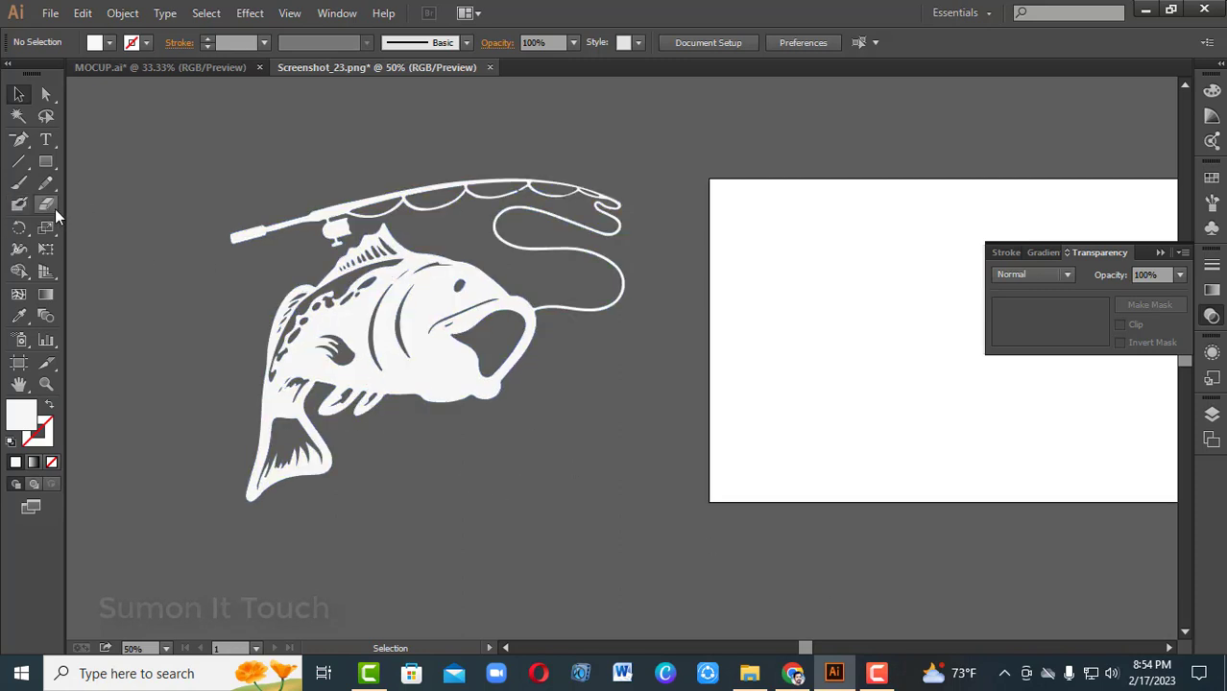
# - Erase the handle end of the fishing rod with the Eraser tool, adjusting the eraser size to suit
pyautogui.moveTo(50, 205)
pyautogui.mouseDown()
pyautogui.moveTo(77, 226)
pyautogui.moveTo(80, 206)
pyautogui.mouseUp()
pyautogui.hotkey('ctrl', '-')
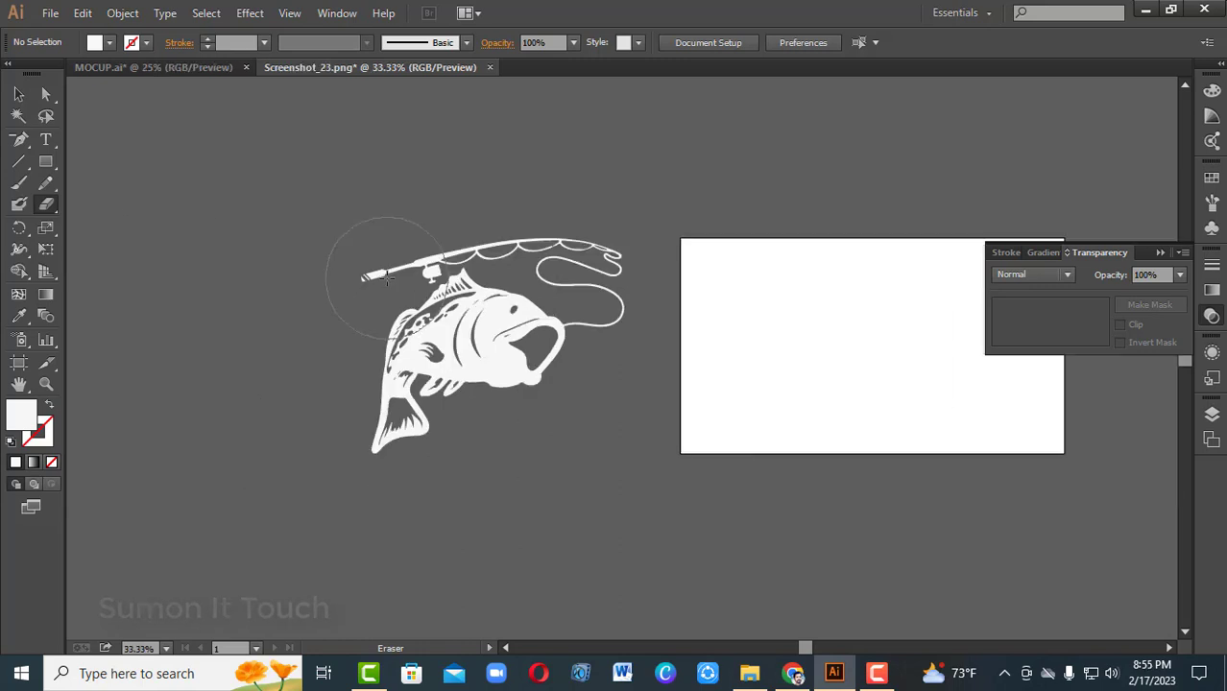
pyautogui.press('[')
pyautogui.press('[')
pyautogui.press('[')
pyautogui.press('[')
pyautogui.press('[')
pyautogui.press('[')
pyautogui.press(']')
pyautogui.press(']')
pyautogui.press(']')
pyautogui.press(']')
pyautogui.press(']')
pyautogui.press(']')
pyautogui.press(']')
pyautogui.press(']')
pyautogui.press('[')
pyautogui.press('[')
pyautogui.press('[')
pyautogui.press('[')
pyautogui.press('[')
pyautogui.press('[')
pyautogui.press('[')
pyautogui.press('[')
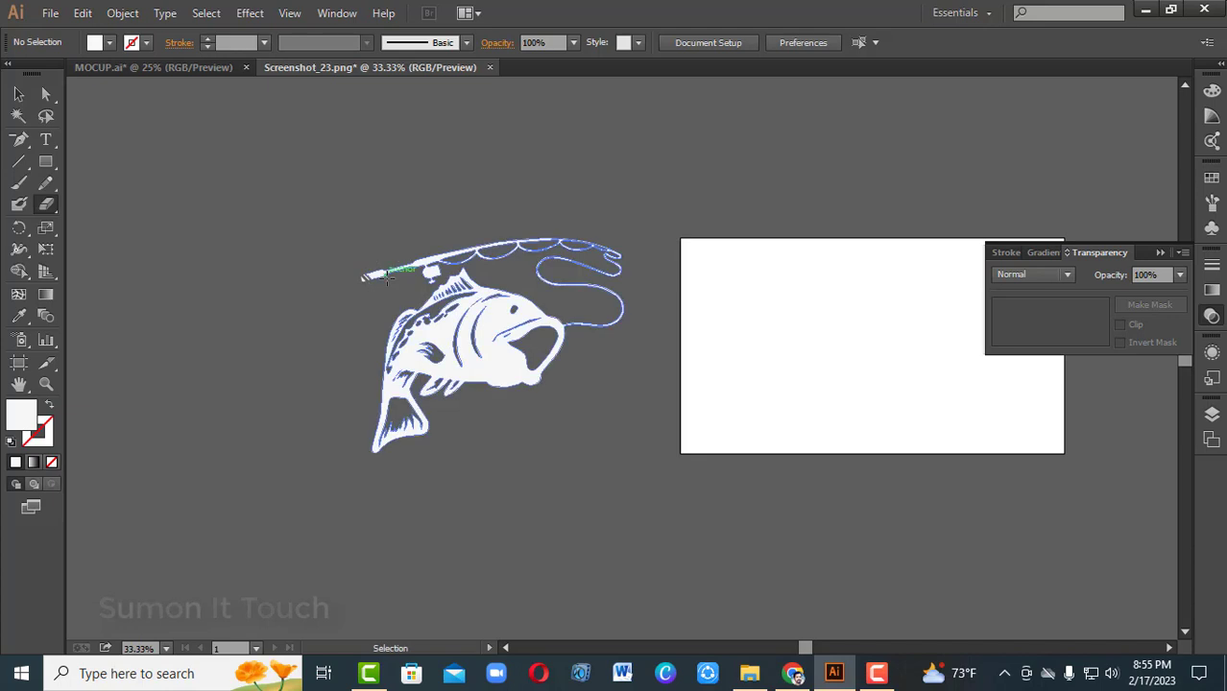
pyautogui.hotkey('ctrl', '=')
pyautogui.hotkey('ctrl', '=')
pyautogui.hotkey('ctrl', '=')
pyautogui.moveTo(333, 306)
pyautogui.mouseDown()
pyautogui.moveTo(594, 482)
pyautogui.moveTo(768, 422)
pyautogui.mouseUp()
pyautogui.moveTo(285, 263)
pyautogui.mouseDown()
pyautogui.moveTo(352, 258)
pyautogui.moveTo(328, 251)
pyautogui.mouseUp()
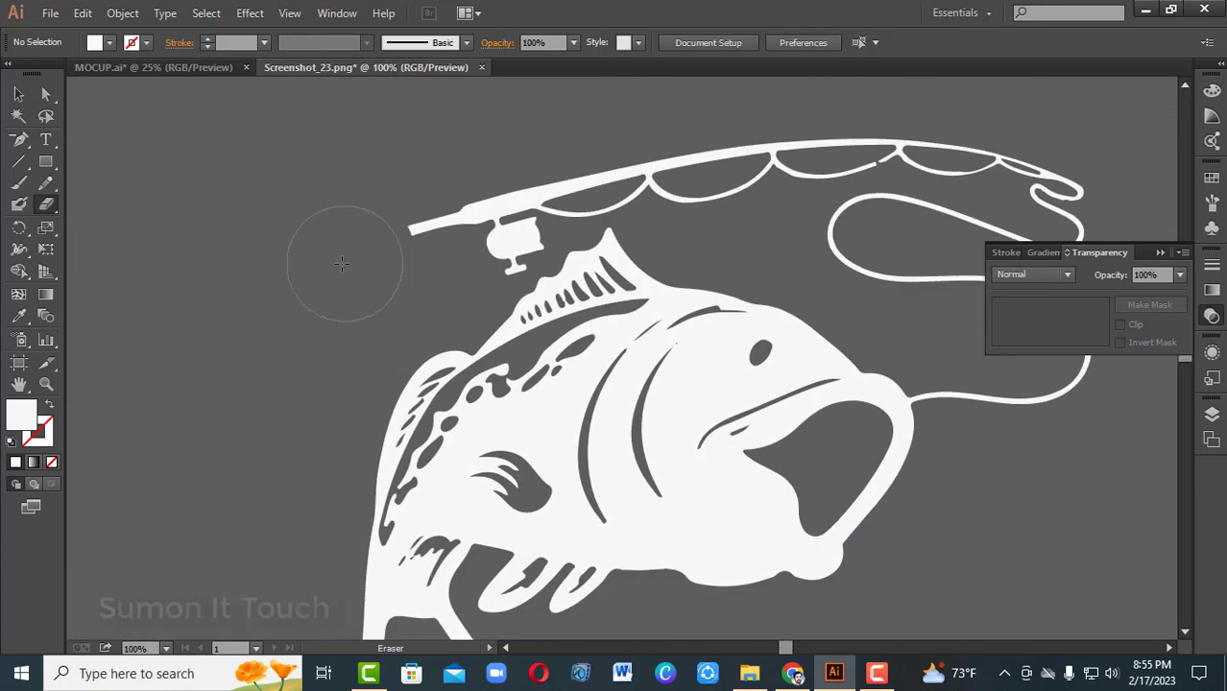
# - Erase the remaining fishing rod, reel and line around the fish with a smaller eraser
pyautogui.press('[')
pyautogui.press('[')
pyautogui.press('[')
pyautogui.press('[')
pyautogui.press('[')
pyautogui.press('[')
pyautogui.press('[')
pyautogui.press('[')
pyautogui.press('[')
pyautogui.press('[')
pyautogui.moveTo(364, 245)
pyautogui.mouseDown()
pyautogui.moveTo(505, 249)
pyautogui.moveTo(520, 224)
pyautogui.moveTo(480, 218)
pyautogui.moveTo(686, 167)
pyautogui.moveTo(728, 194)
pyautogui.moveTo(795, 159)
pyautogui.moveTo(918, 153)
pyautogui.moveTo(712, 156)
pyautogui.moveTo(893, 144)
pyautogui.moveTo(1064, 165)
pyautogui.moveTo(1079, 202)
pyautogui.moveTo(1102, 338)
pyautogui.moveTo(1090, 386)
pyautogui.moveTo(999, 406)
pyautogui.moveTo(952, 396)
pyautogui.moveTo(934, 333)
pyautogui.moveTo(865, 278)
pyautogui.moveTo(831, 212)
pyautogui.moveTo(920, 182)
pyautogui.moveTo(1022, 215)
pyautogui.moveTo(1061, 242)
pyautogui.moveTo(1019, 274)
pyautogui.moveTo(932, 271)
pyautogui.moveTo(884, 234)
pyautogui.moveTo(971, 220)
pyautogui.moveTo(1151, 326)
pyautogui.moveTo(955, 307)
pyautogui.mouseUp()
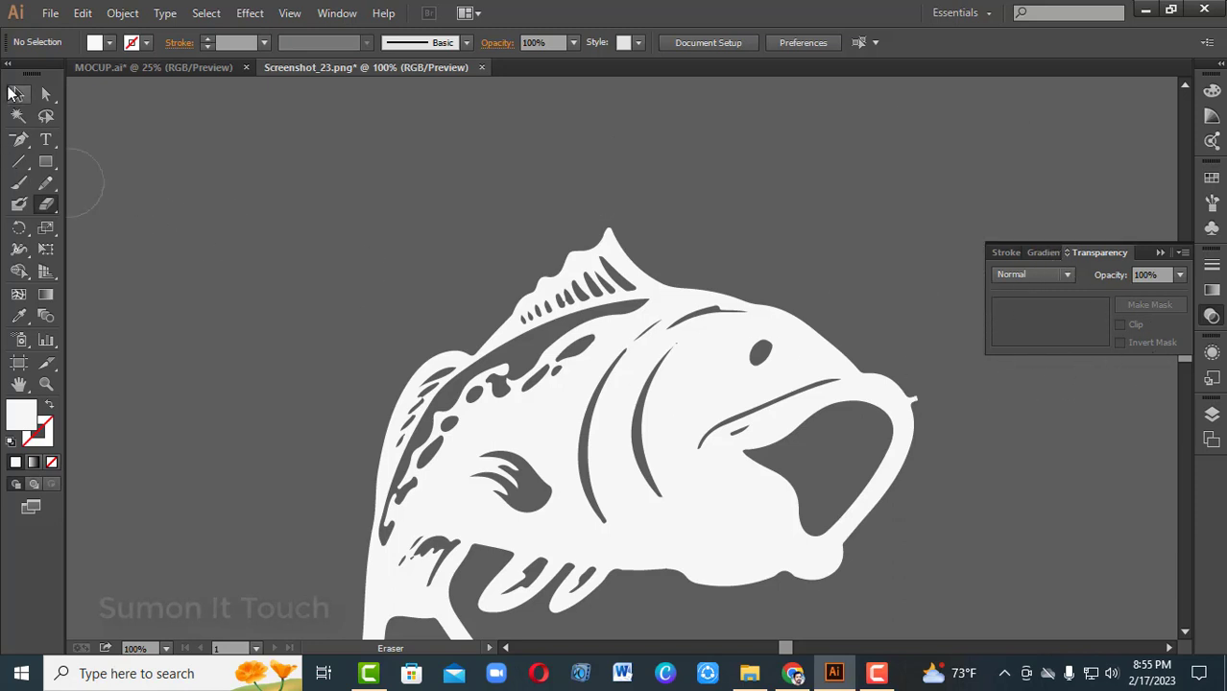
# - Erase the leftover stub of fishing line at the fish's upper lip
pyautogui.click(17, 94)
pyautogui.moveTo(691, 463); pyautogui.dragTo(587, 389)
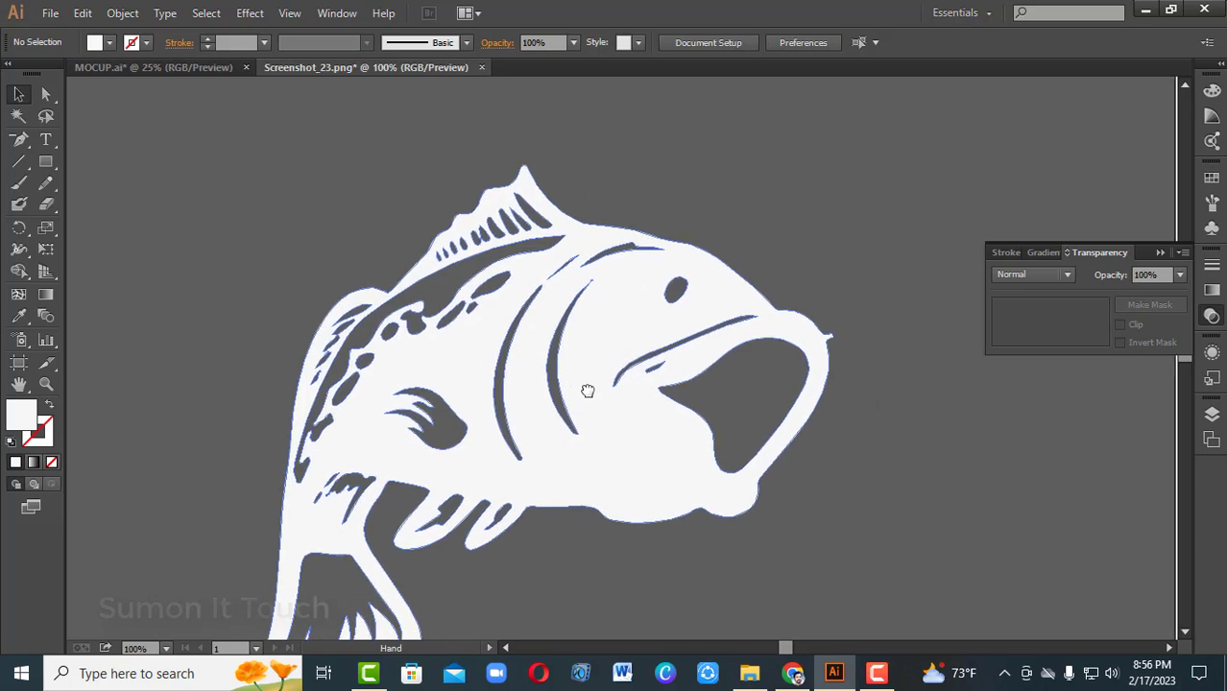
pyautogui.click(986, 491)
pyautogui.hotkey('ctrl', '+')
pyautogui.hotkey('ctrl', '+')
pyautogui.hotkey('ctrl', '+')
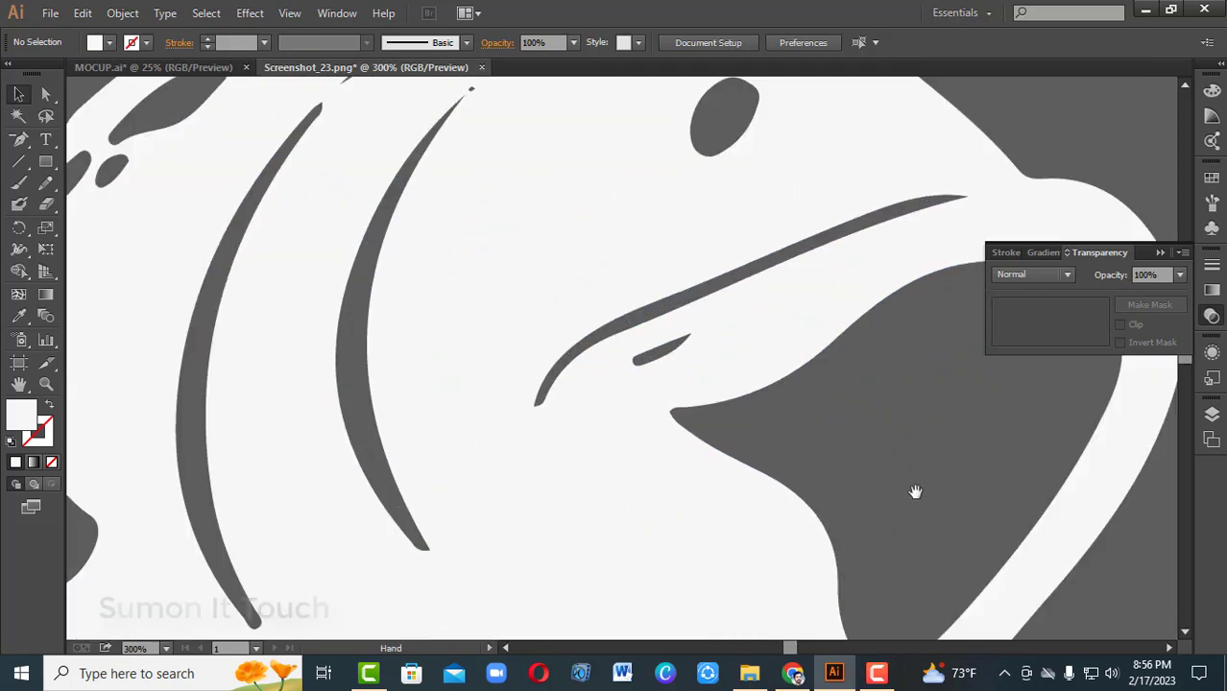
pyautogui.moveTo(912, 488); pyautogui.dragTo(363, 545)
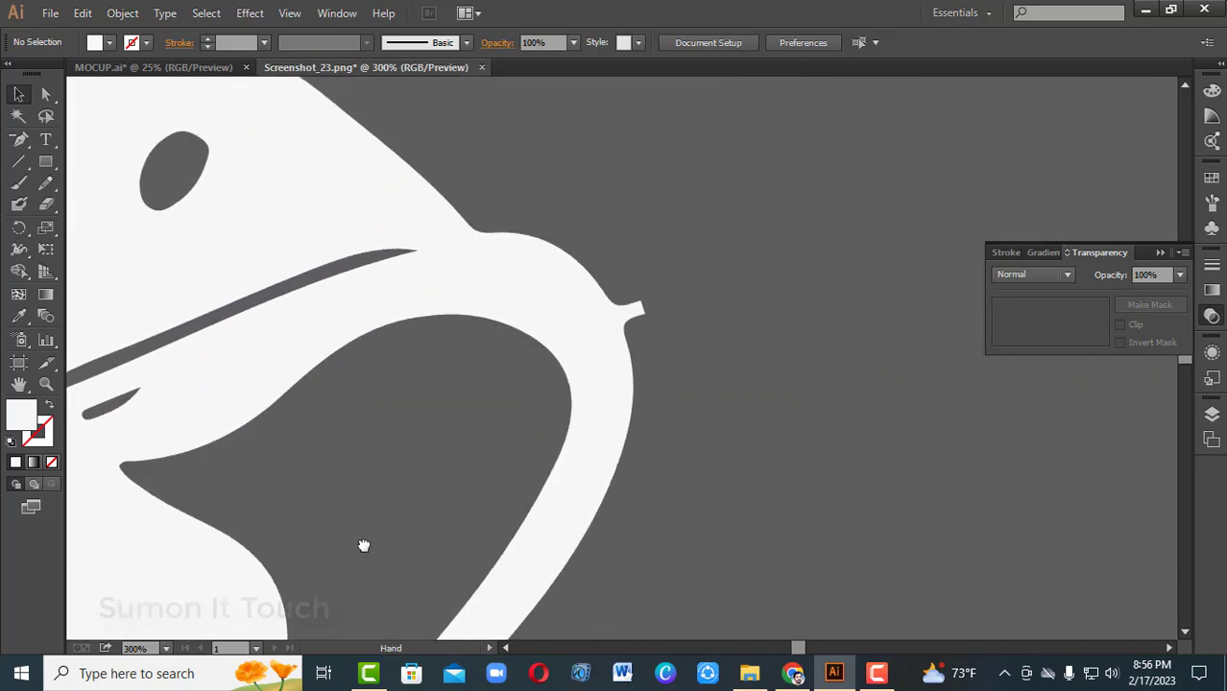
pyautogui.click(48, 209)
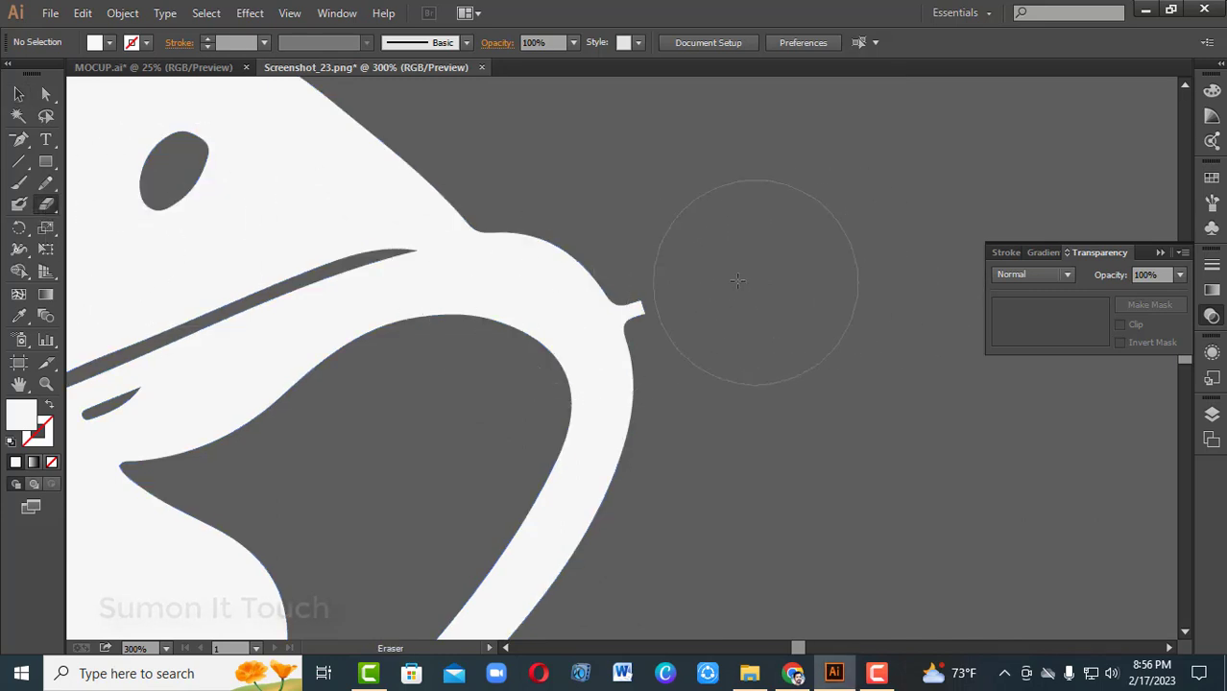
pyautogui.moveTo(693, 276); pyautogui.dragTo(725, 269)
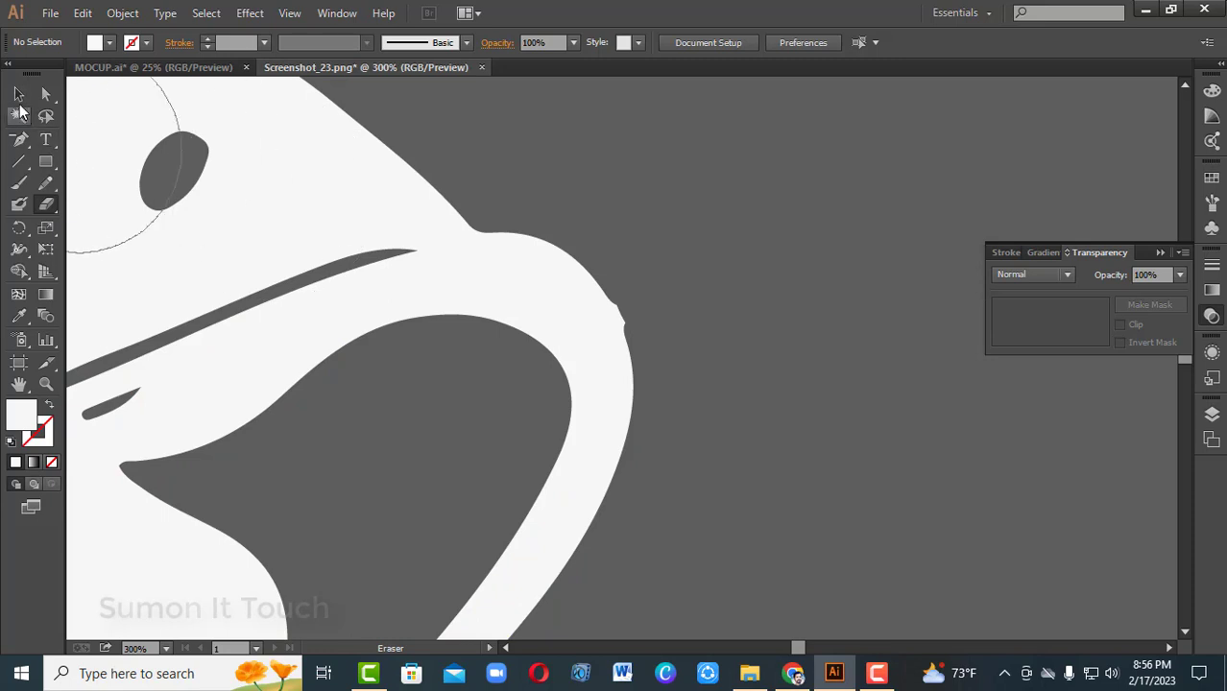
pyautogui.click(18, 94)
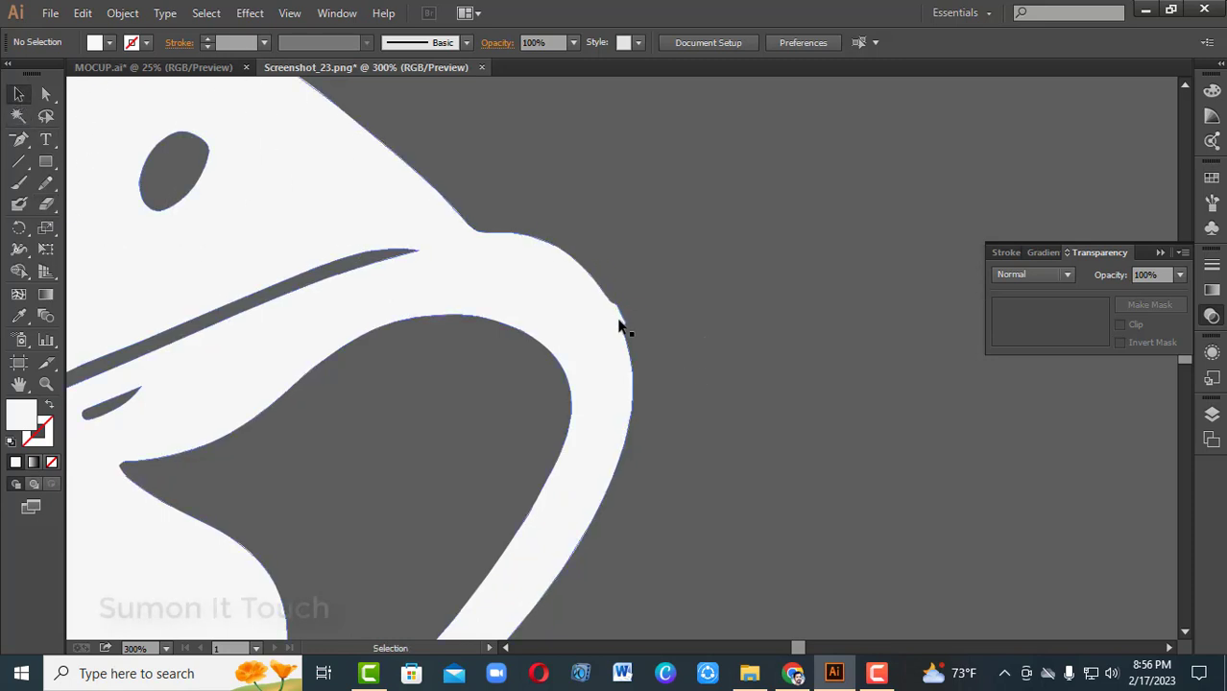
# - Smooth the bump on the fish's lip by deleting its extra anchor points with the Delete Anchor Point tool
pyautogui.click(586, 325)
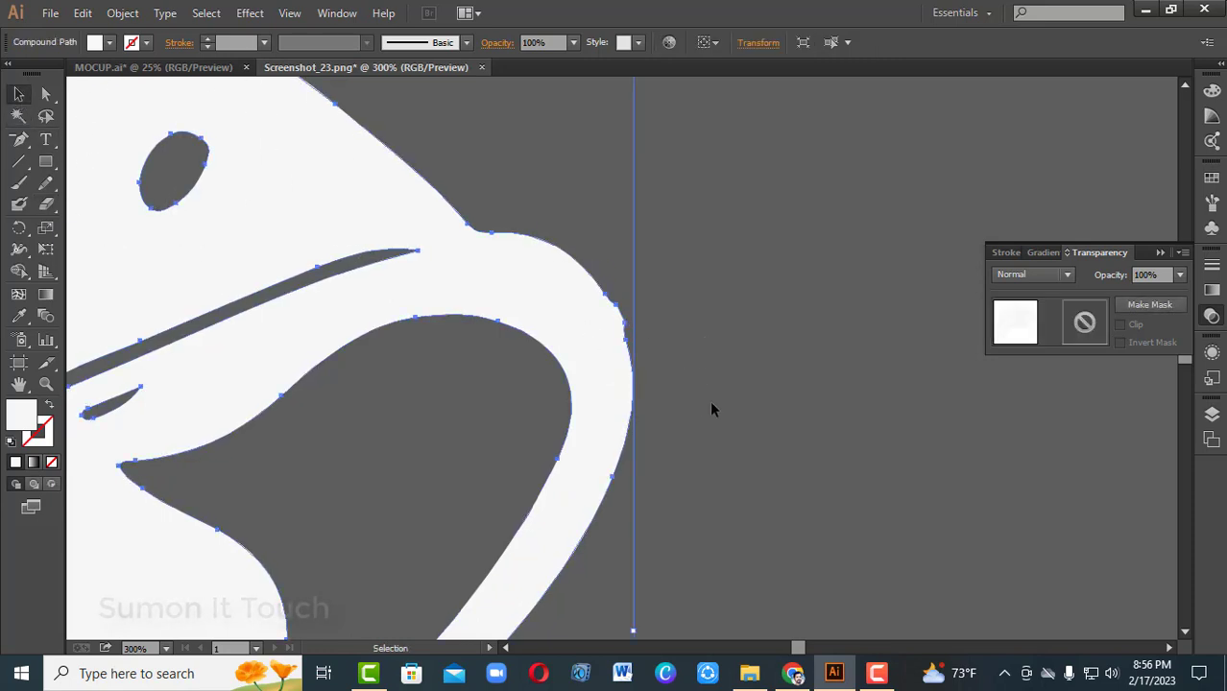
pyautogui.moveTo(23, 144); pyautogui.dragTo(102, 182)
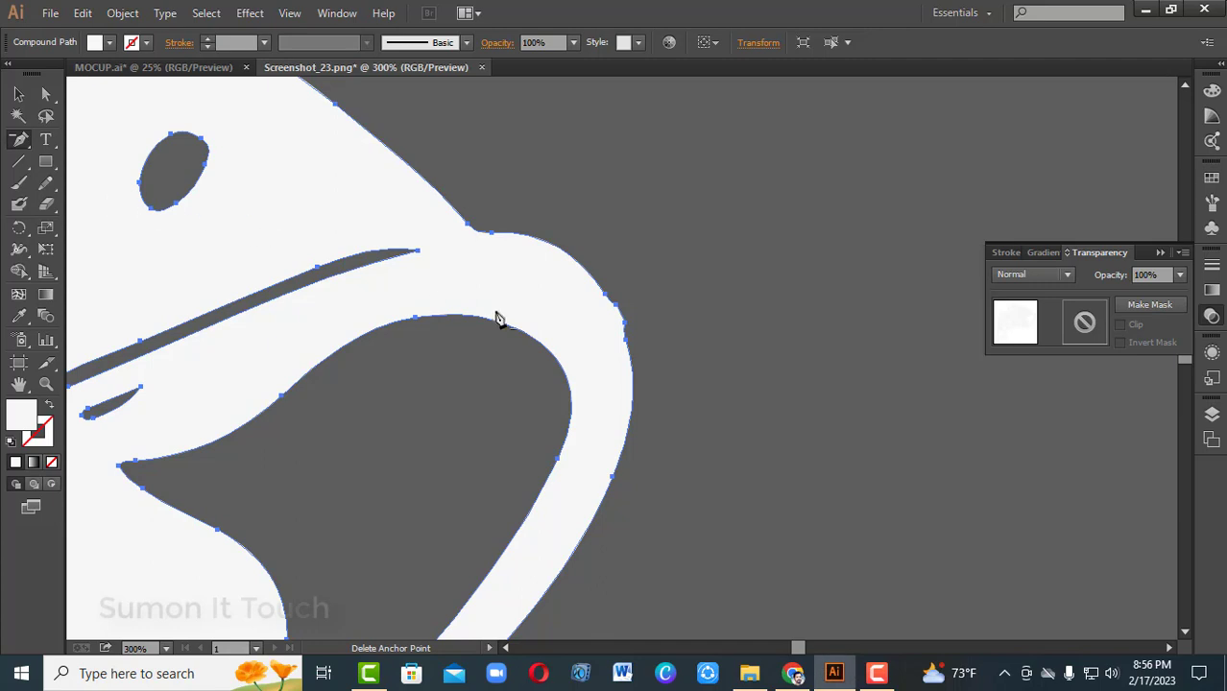
pyautogui.click(623, 320)
pyautogui.click(627, 326)
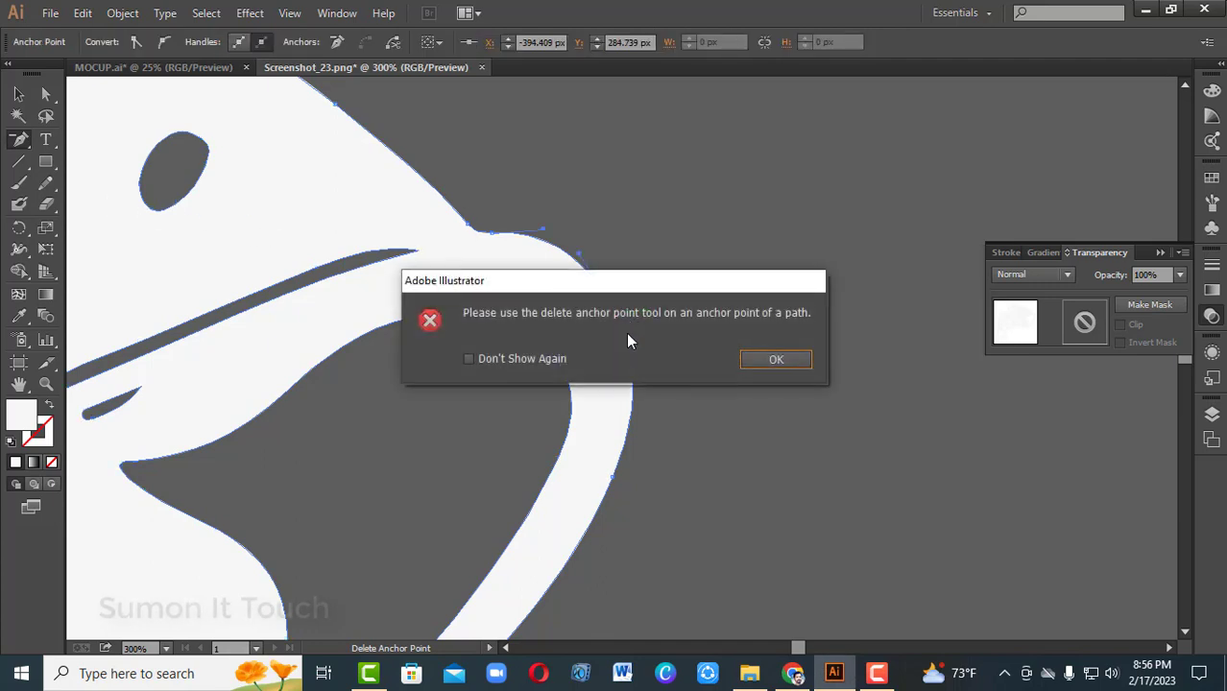
pyautogui.click(765, 359)
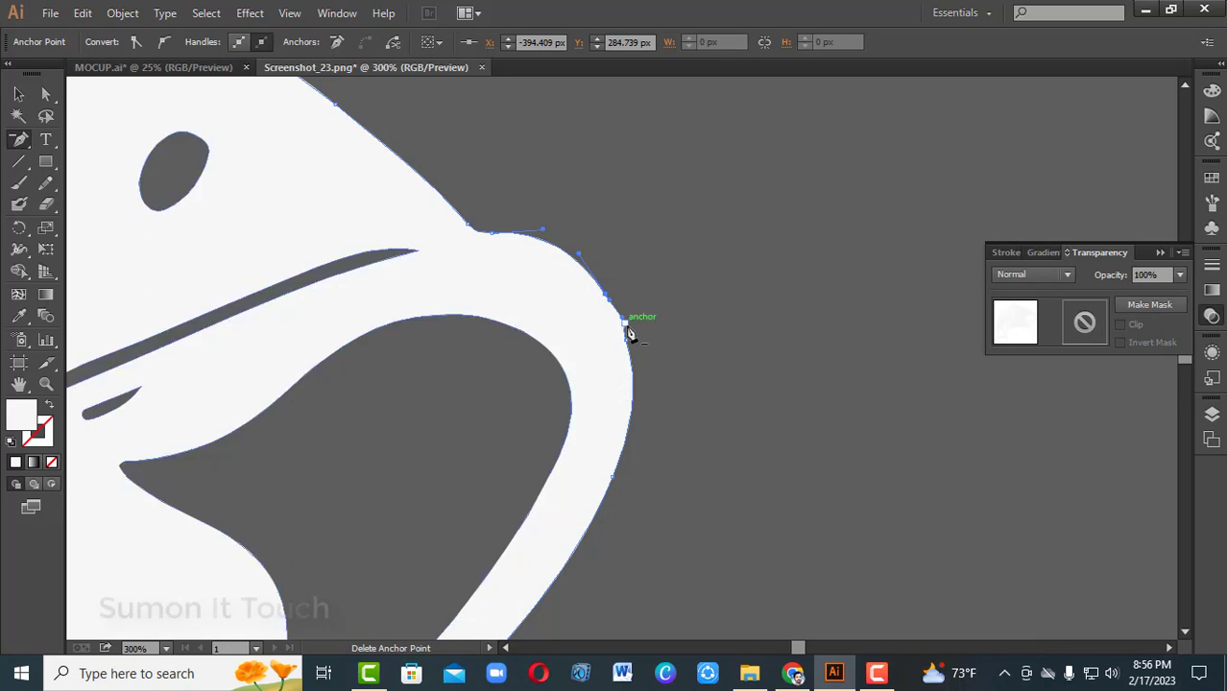
pyautogui.press('v')
pyautogui.click(738, 376)
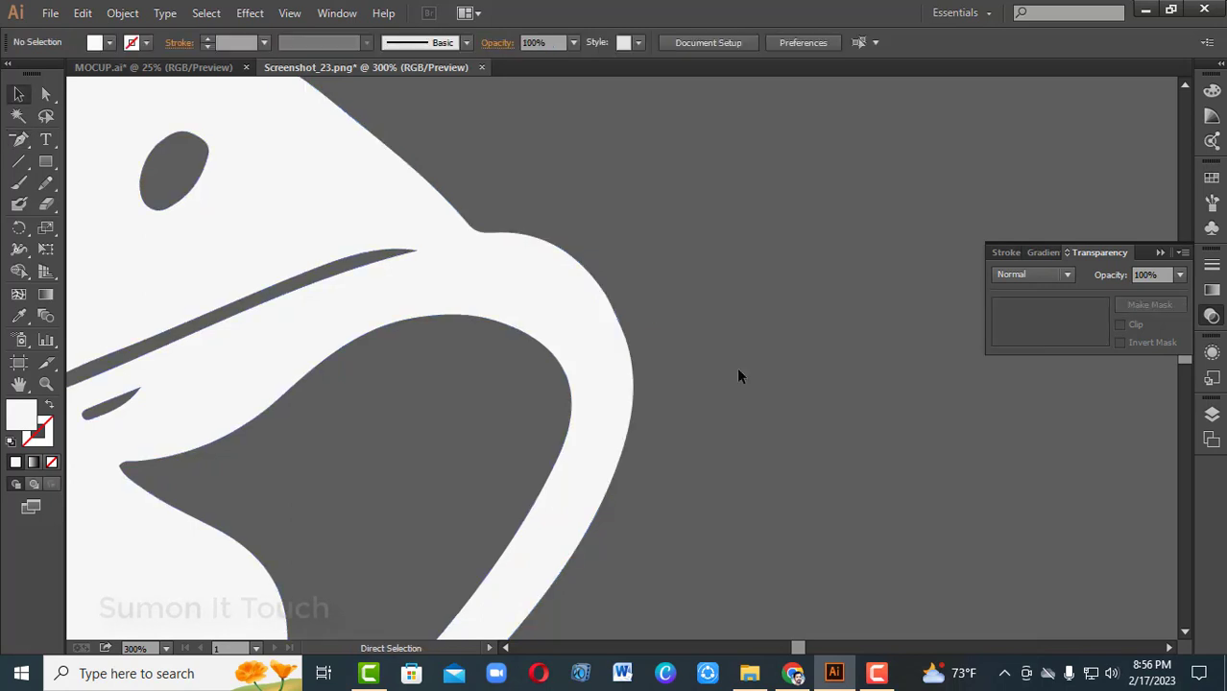
# - Move the cleaned fish slightly higher on the pasteboard, closer to the artboard
pyautogui.hotkey('ctrl', '-')
pyautogui.hotkey('ctrl', '-')
pyautogui.hotkey('ctrl', '-')
pyautogui.hotkey('ctrl', '-')
pyautogui.hotkey('ctrl', '-')
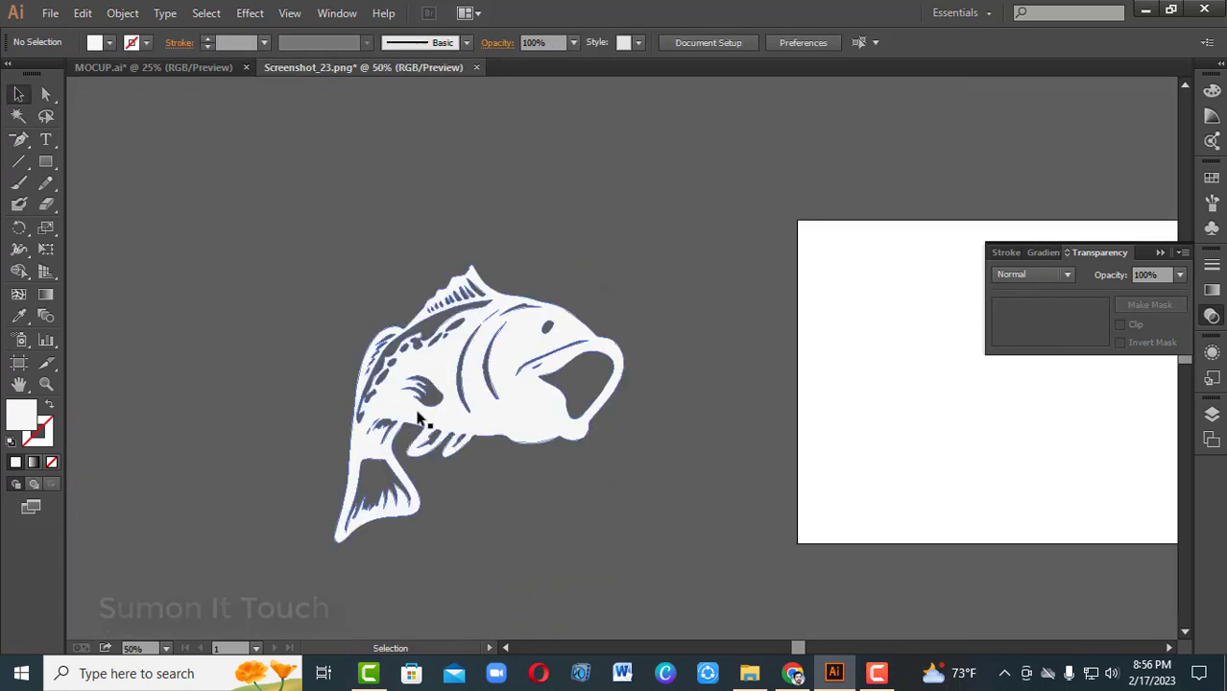
pyautogui.moveTo(293, 225); pyautogui.dragTo(593, 429)
pyautogui.click(666, 376)
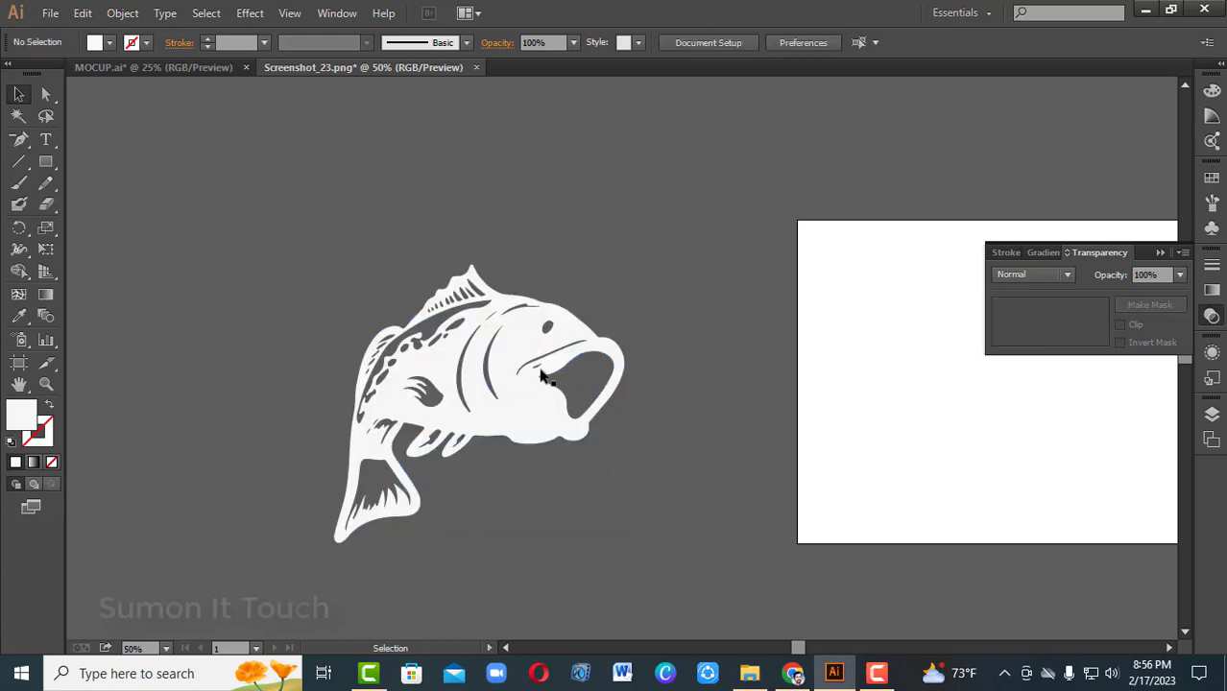
pyautogui.click(526, 411)
pyautogui.moveTo(495, 386); pyautogui.dragTo(526, 300)
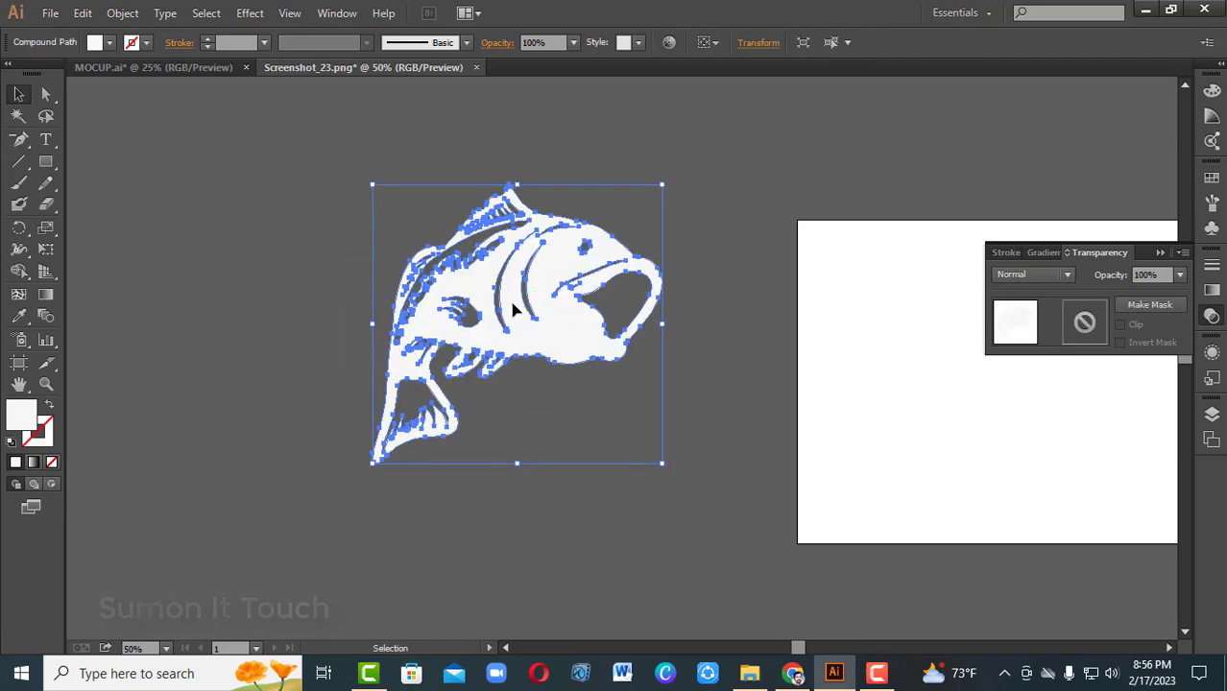
# - Reflect the fish across the vertical axis
pyautogui.rightClick(501, 303)
pyautogui.moveTo(589, 451)
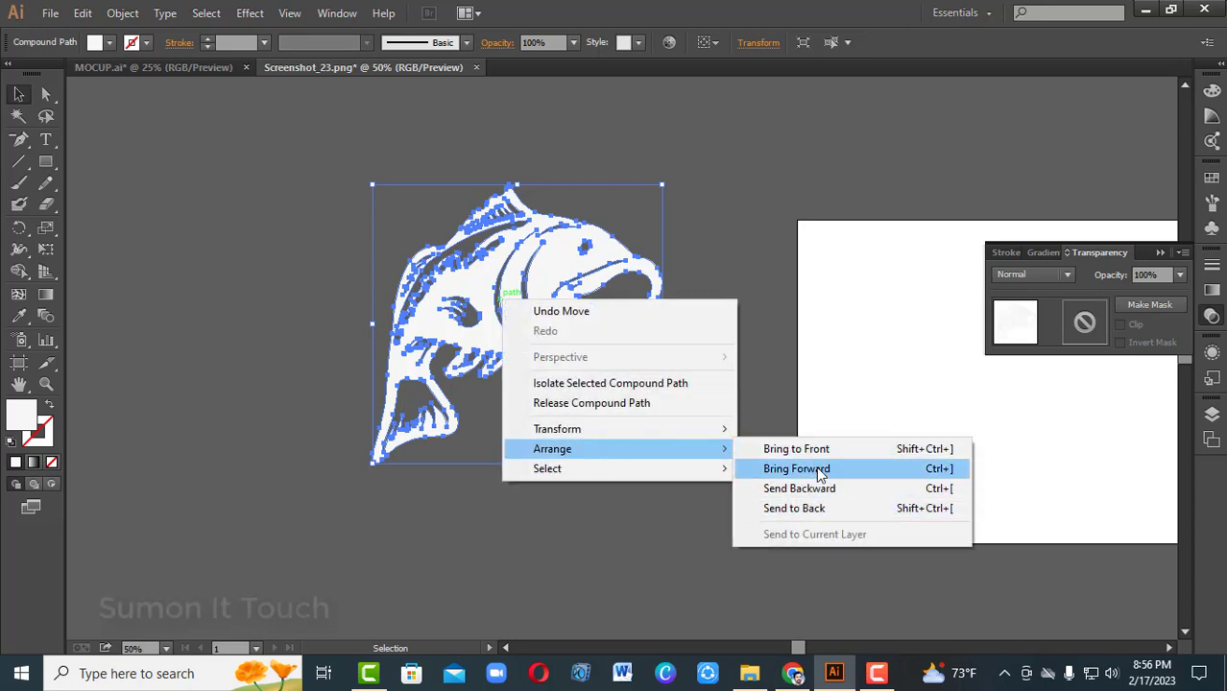
pyautogui.moveTo(651, 439)
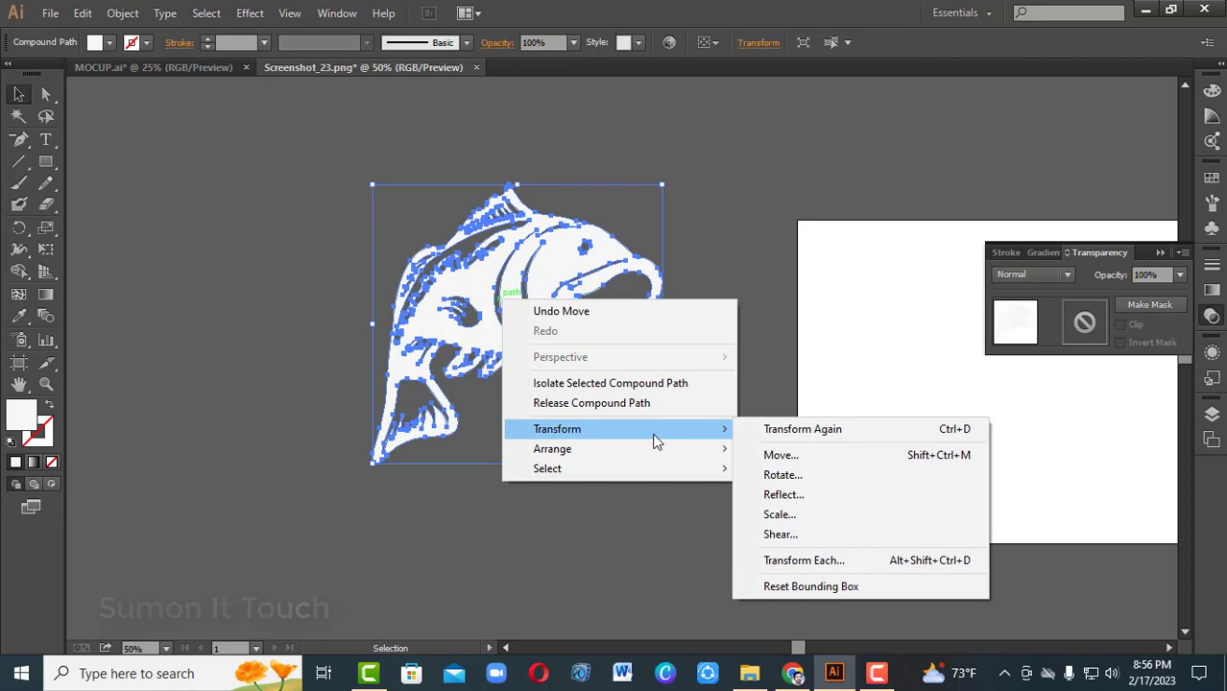
pyautogui.click(812, 497)
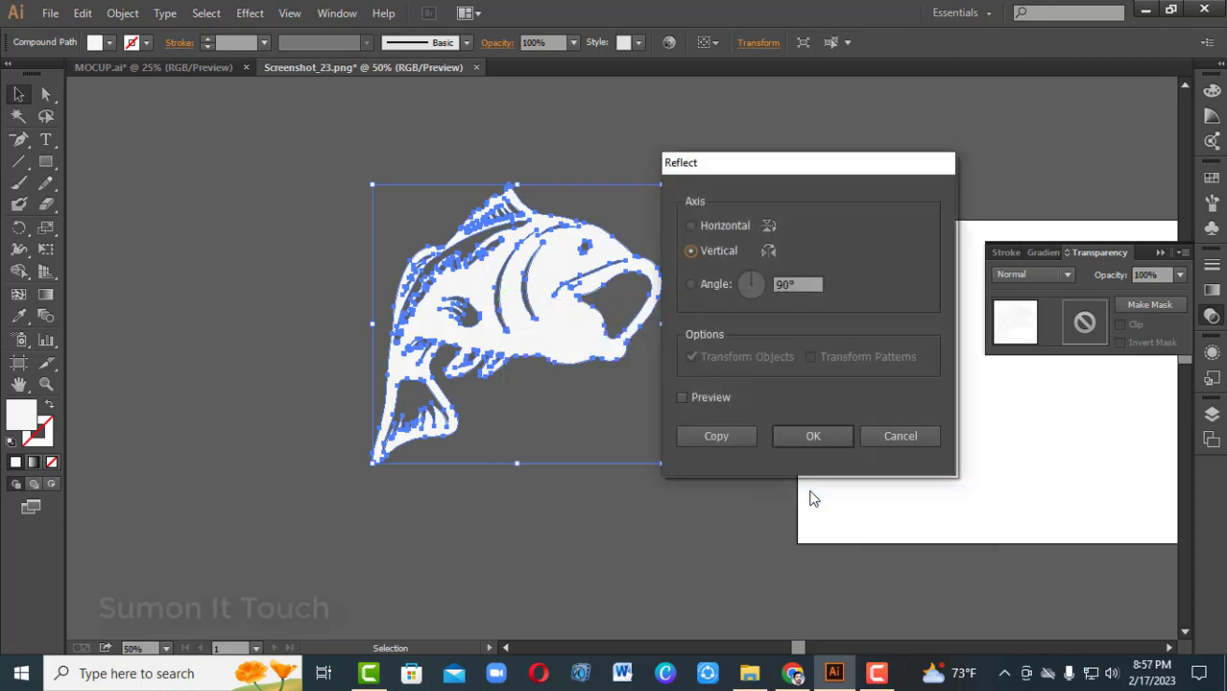
pyautogui.click(812, 437)
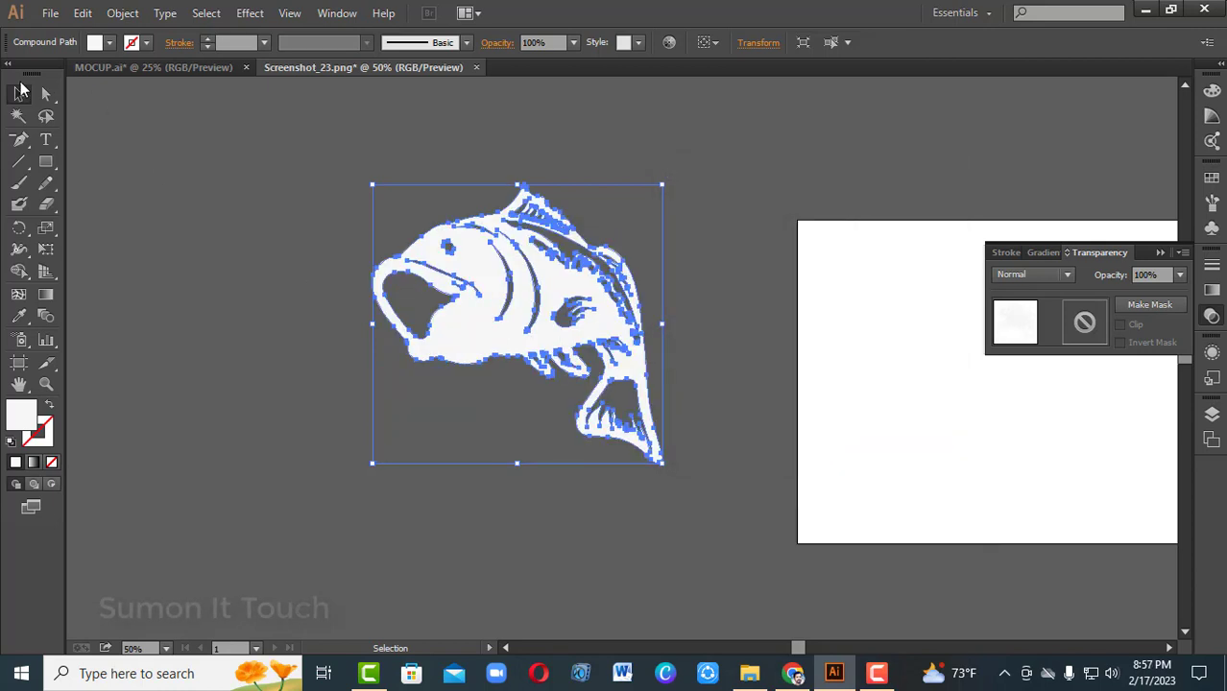
# - Scale the mirrored fish down proportionally to about half its size and shift it slightly lower
pyautogui.click(129, 162)
pyautogui.click(527, 341)
pyautogui.moveTo(663, 465); pyautogui.dragTo(597, 400)
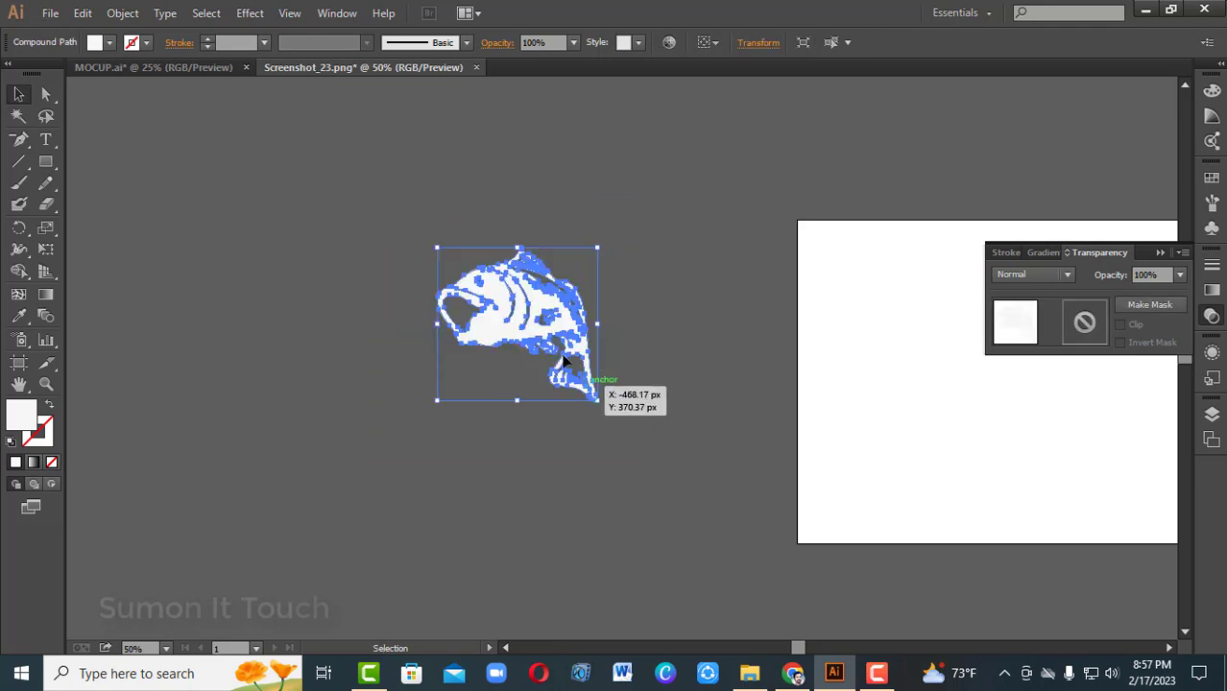
pyautogui.moveTo(519, 323); pyautogui.dragTo(503, 352)
pyautogui.click(676, 367)
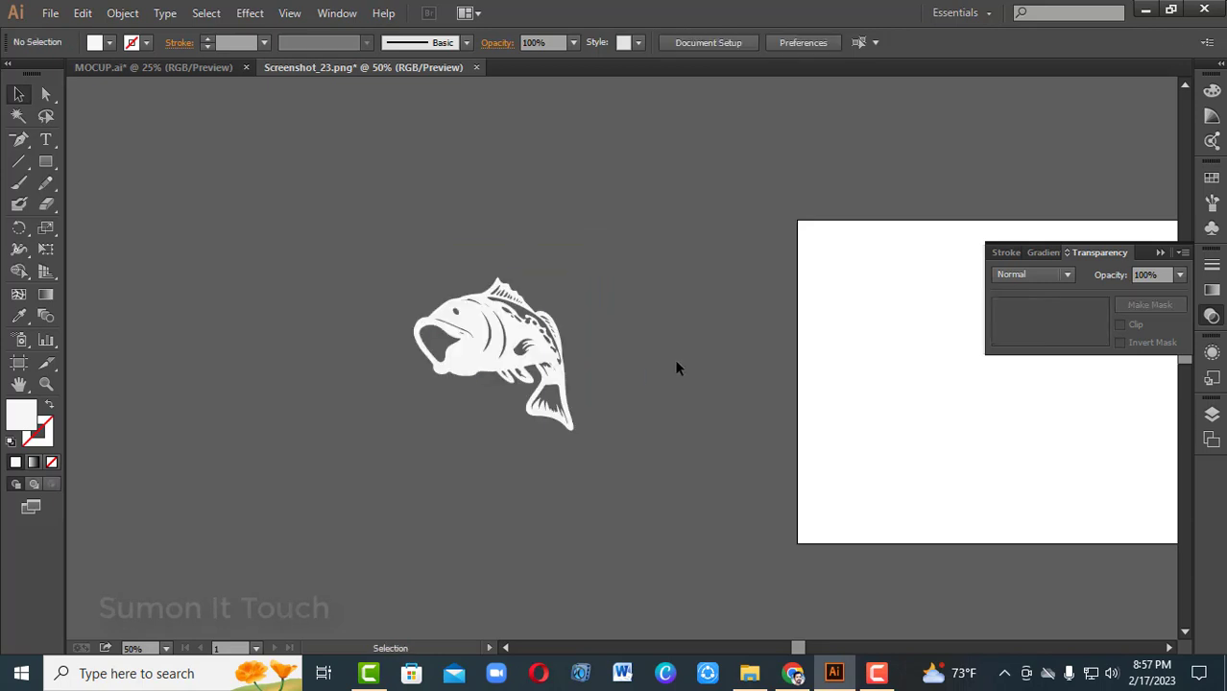
# - Draw a light-filled circle with the Ellipse tool, centred on the fish and large enough to enclose it
pyautogui.moveTo(45, 162); pyautogui.dragTo(95, 205)
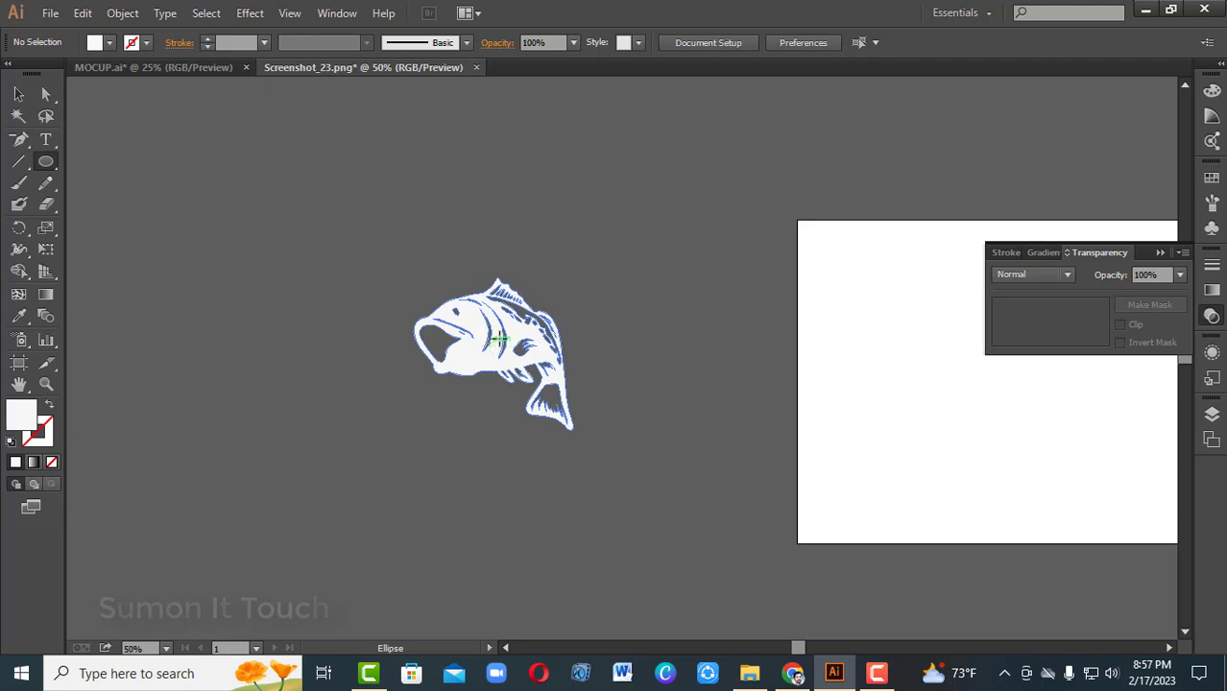
pyautogui.moveTo(488, 346); pyautogui.dragTo(583, 469)
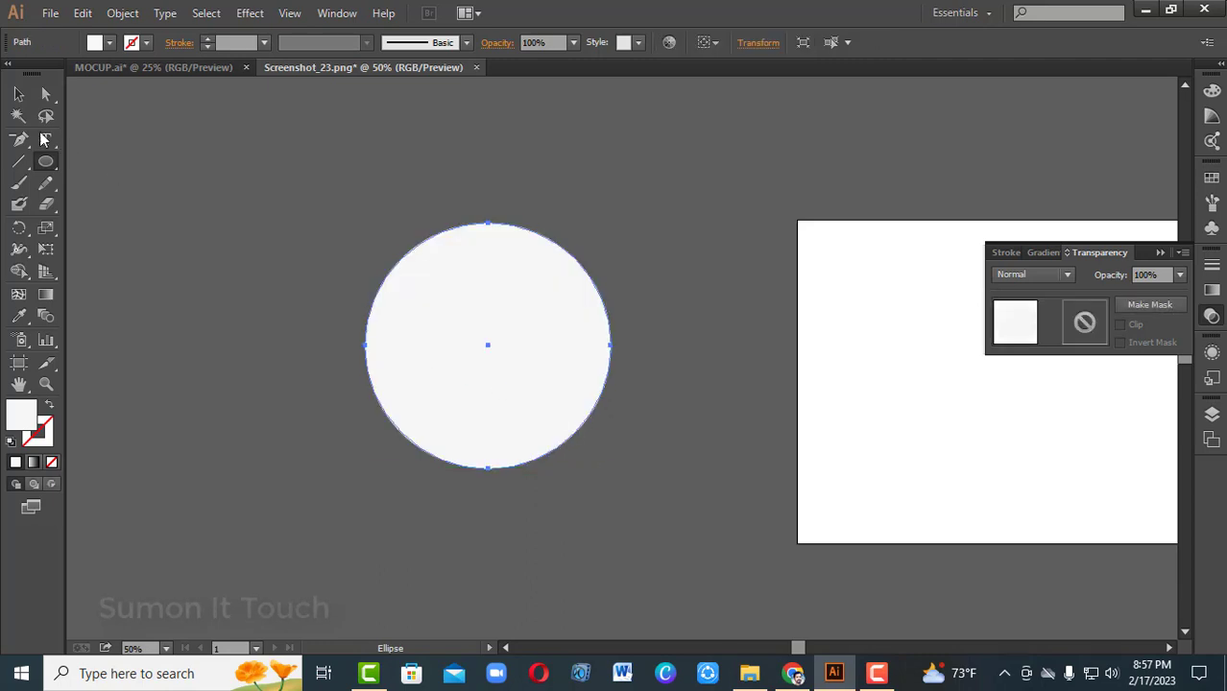
pyautogui.click(18, 94)
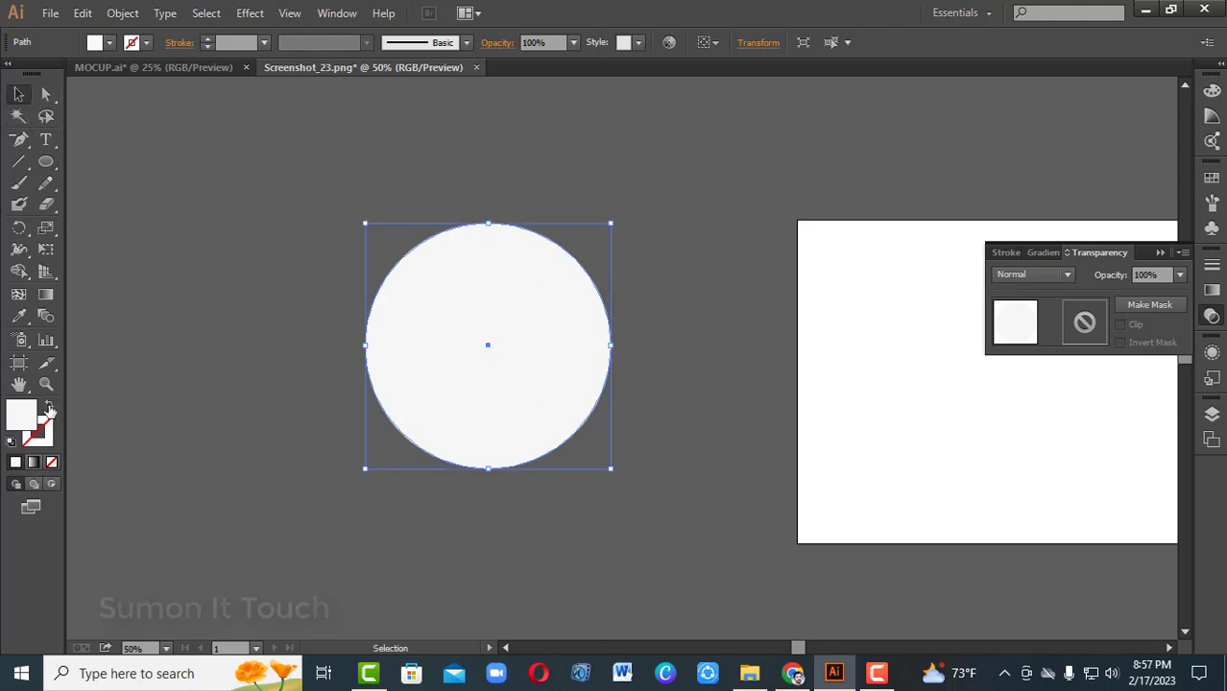
# - Turn the filled circle into an unfilled outline with a black 8 pt stroke
pyautogui.click(49, 408)
pyautogui.click(39, 434)
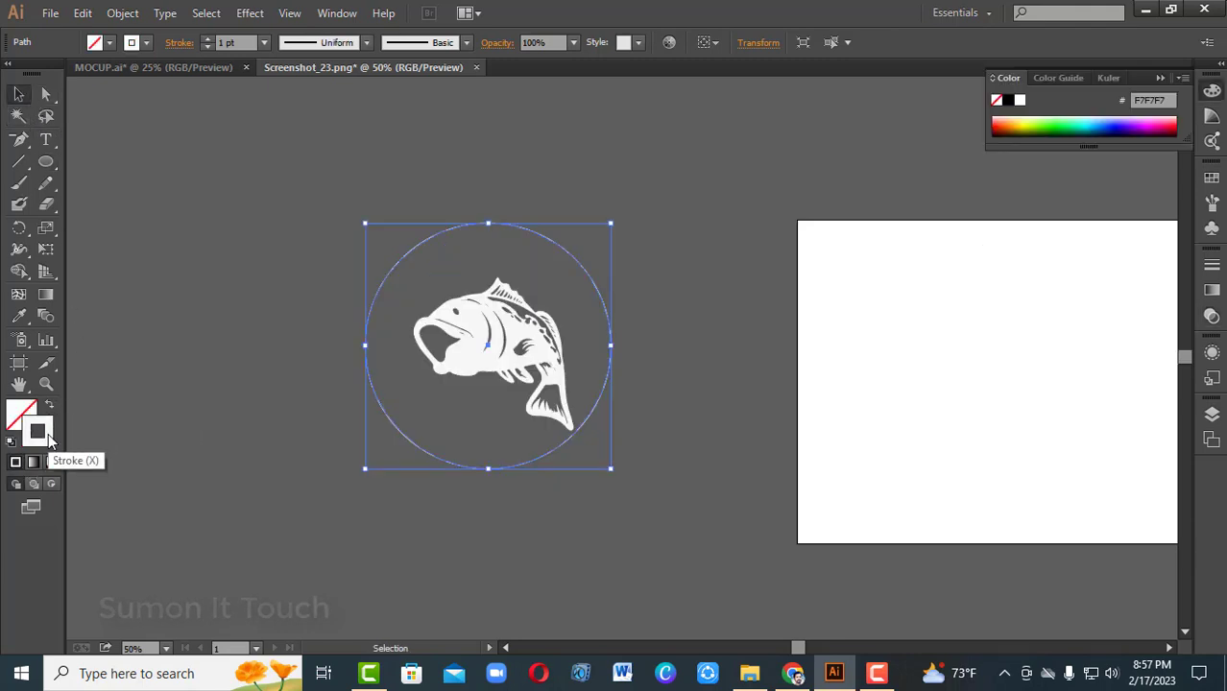
pyautogui.click(149, 44)
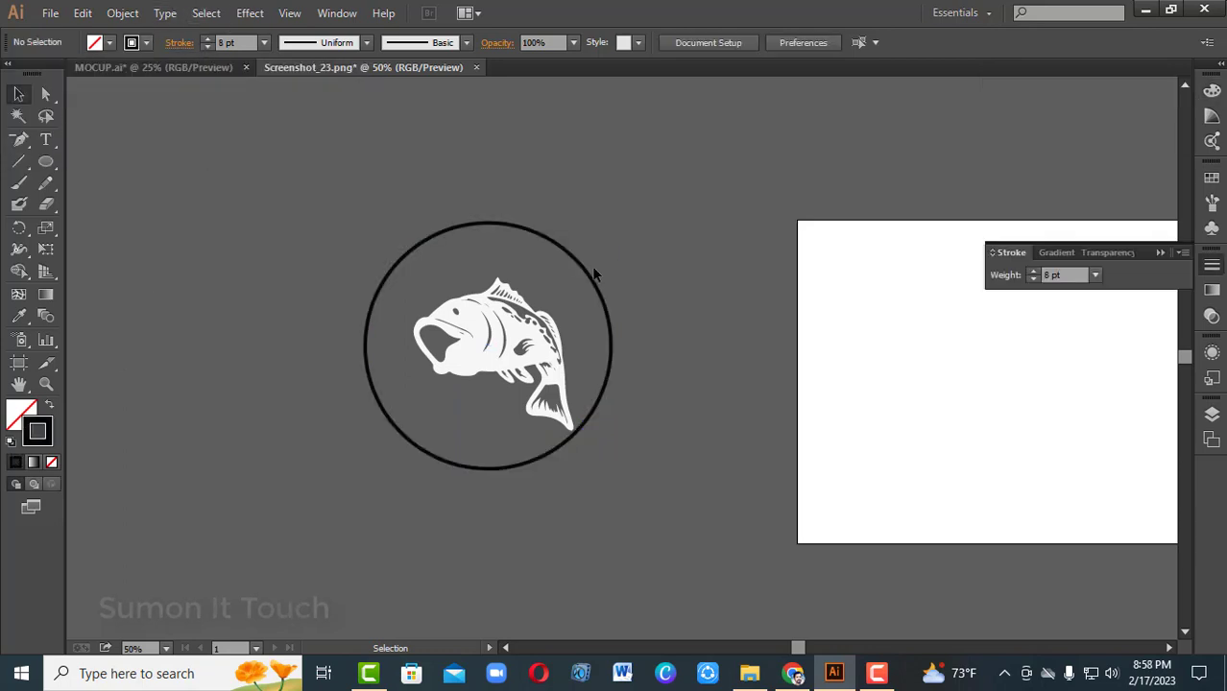
# - Duplicate the circle in place and scale the copy up from its centre to about 1.5 times the size as an outer ring
pyautogui.click(577, 299)
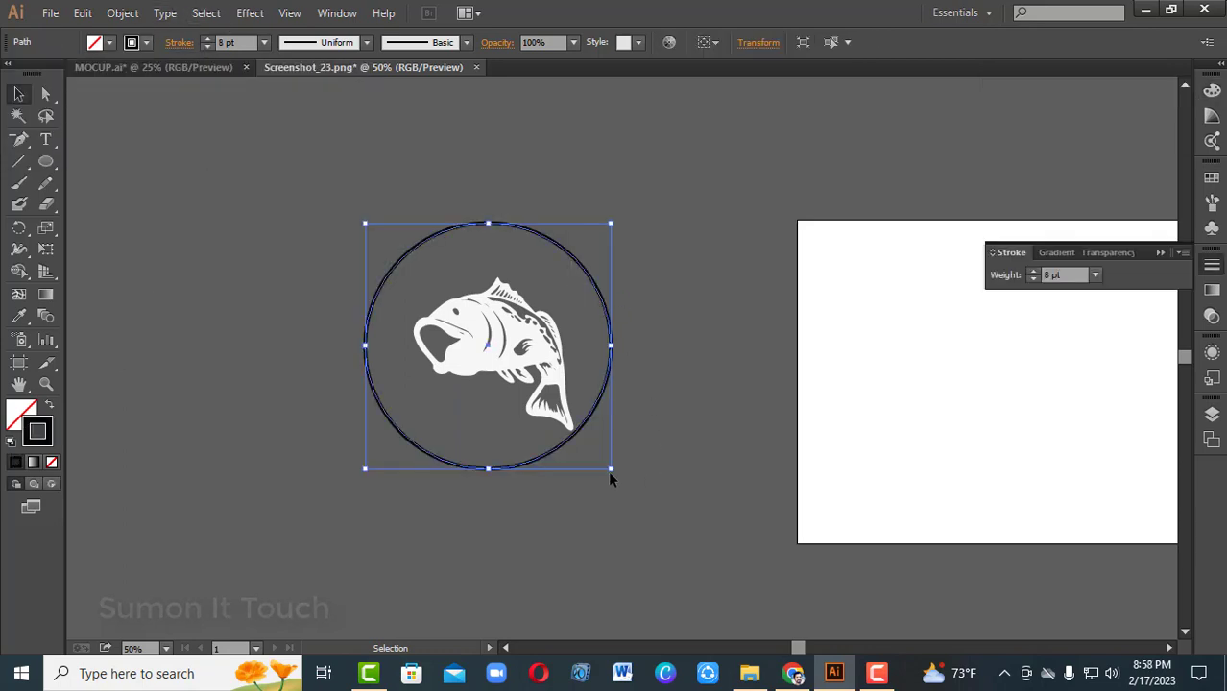
pyautogui.press('a')
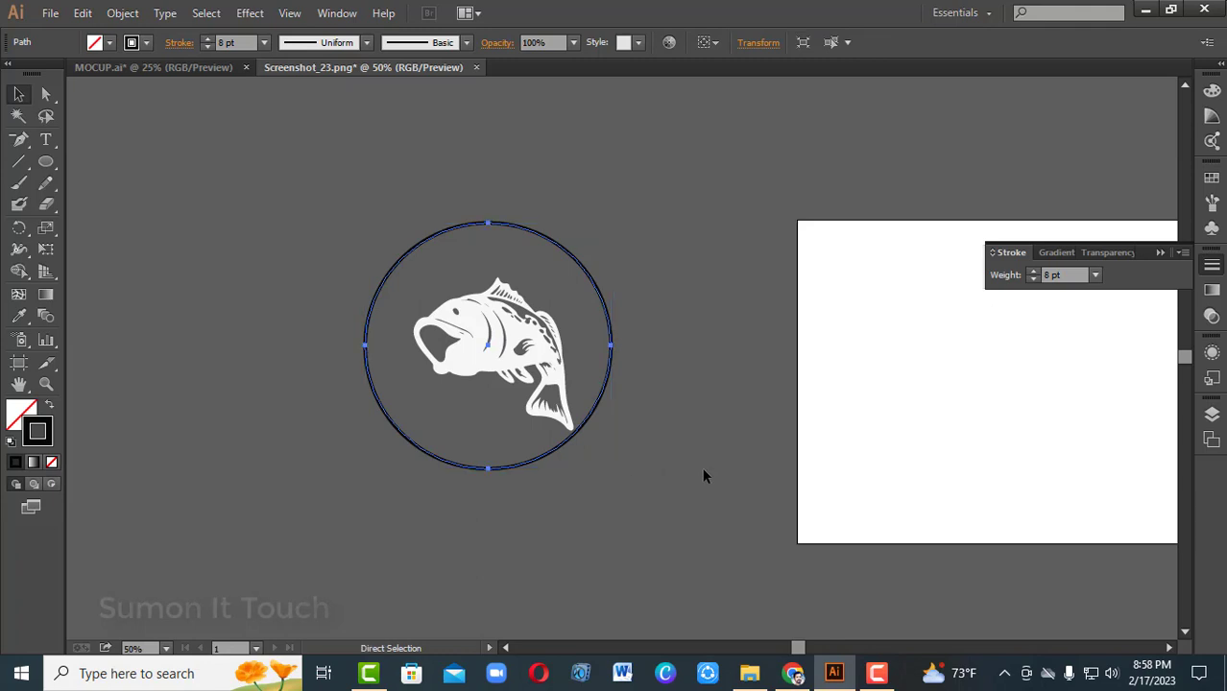
pyautogui.press('v')
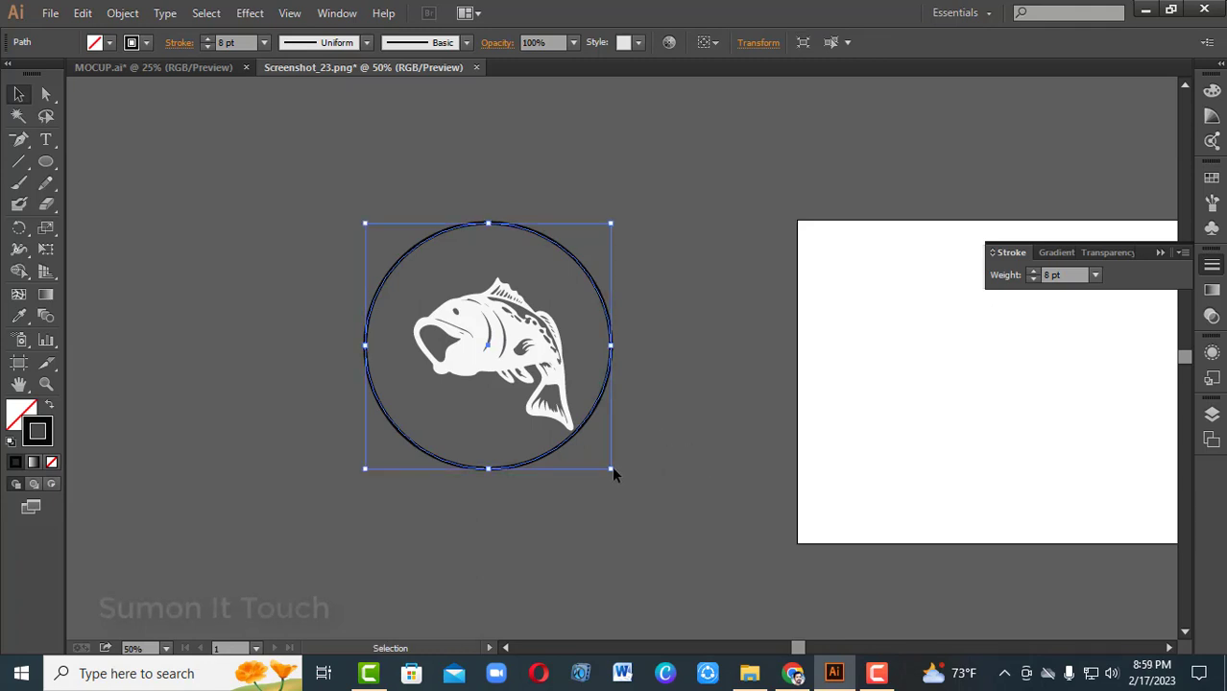
pyautogui.moveTo(612, 471); pyautogui.dragTo(727, 535)
pyautogui.click(230, 197)
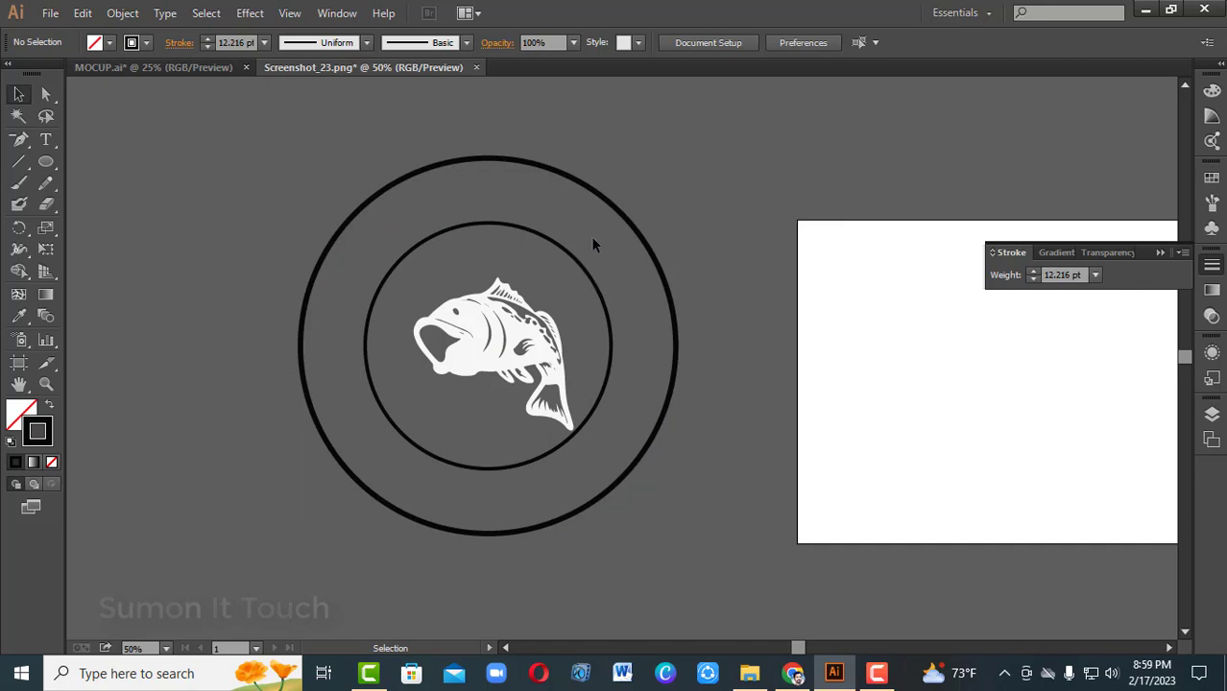
# - Duplicate the inner circle in front and enlarge the copy from its centre by about 7% so it sits just outside the original
pyautogui.click(565, 256)
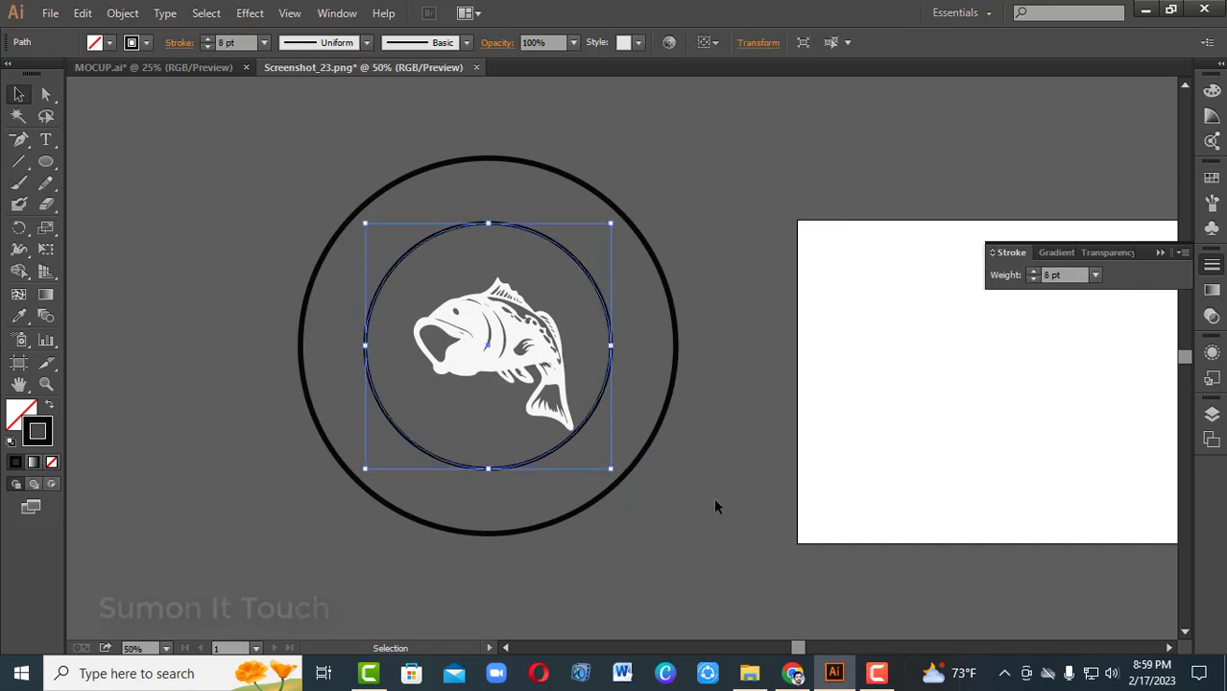
pyautogui.press('a')
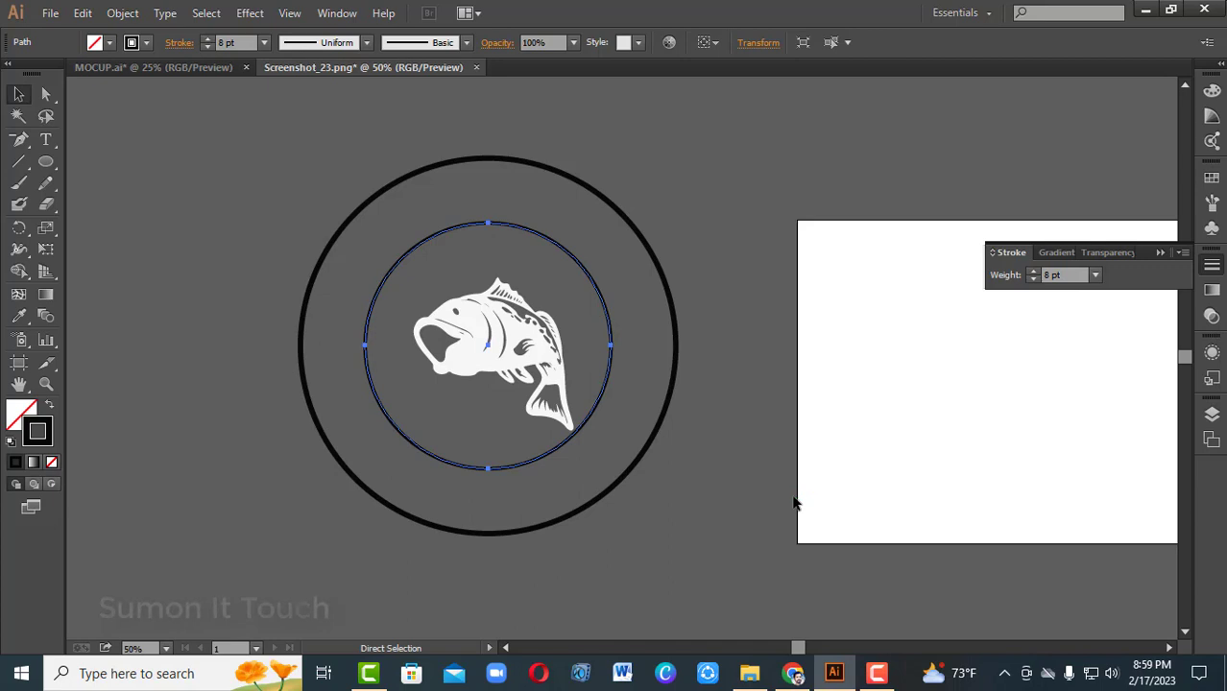
pyautogui.press('v')
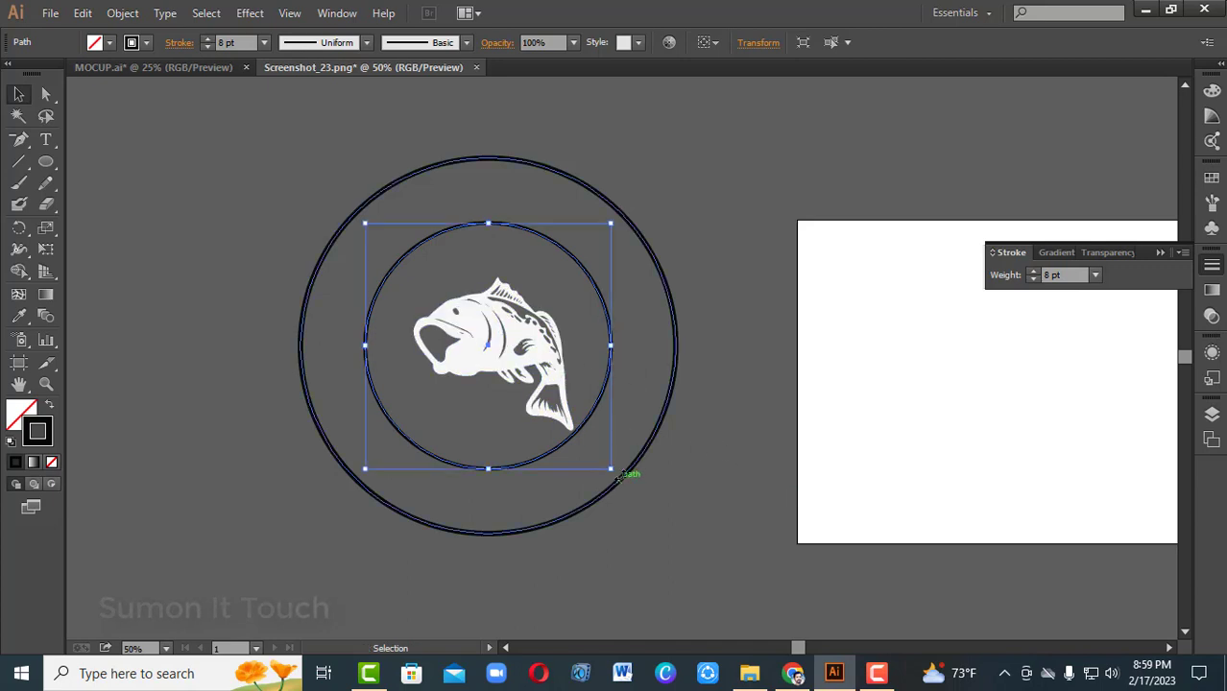
pyautogui.click(122, 13)
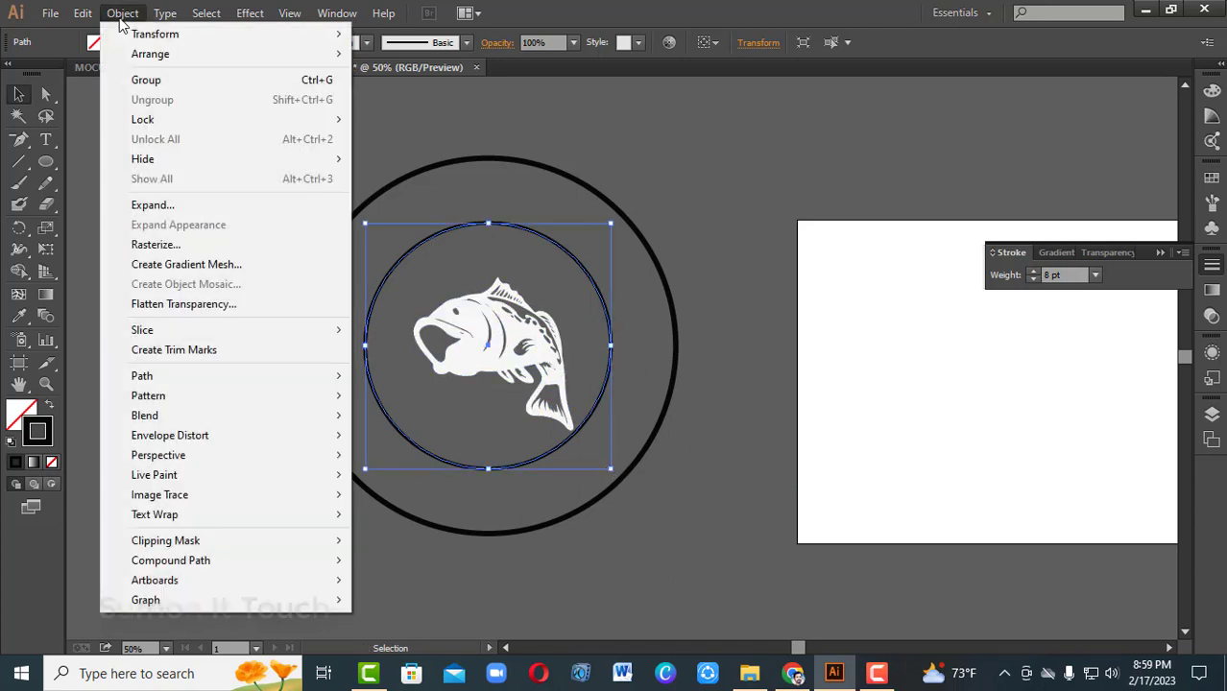
pyautogui.moveTo(83, 13)
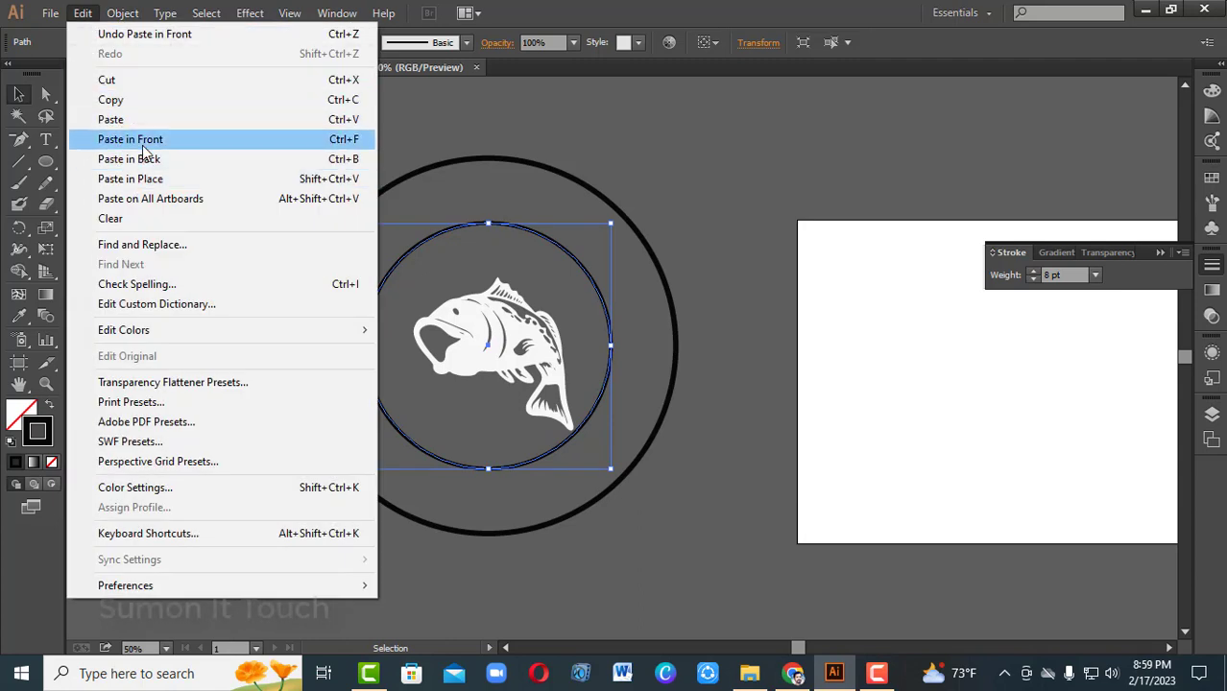
pyautogui.click(615, 469)
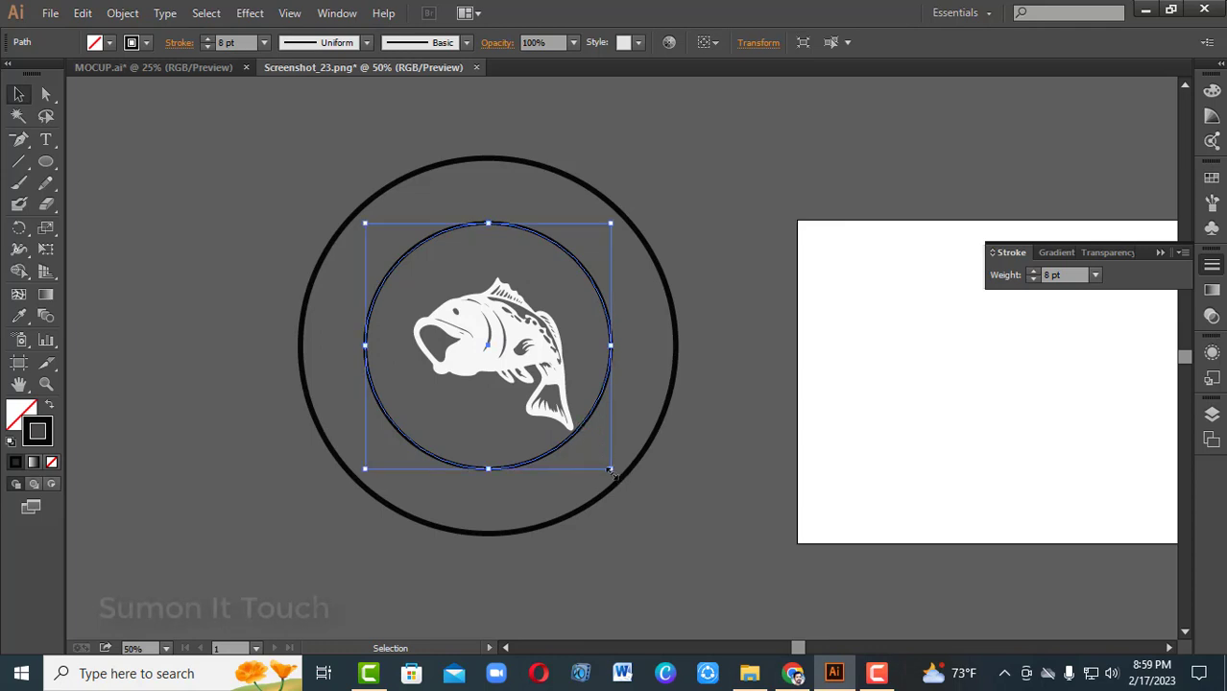
pyautogui.moveTo(611, 471)
pyautogui.mouseDown()
pyautogui.moveTo(626, 468)
pyautogui.moveTo(625, 484)
pyautogui.mouseUp()
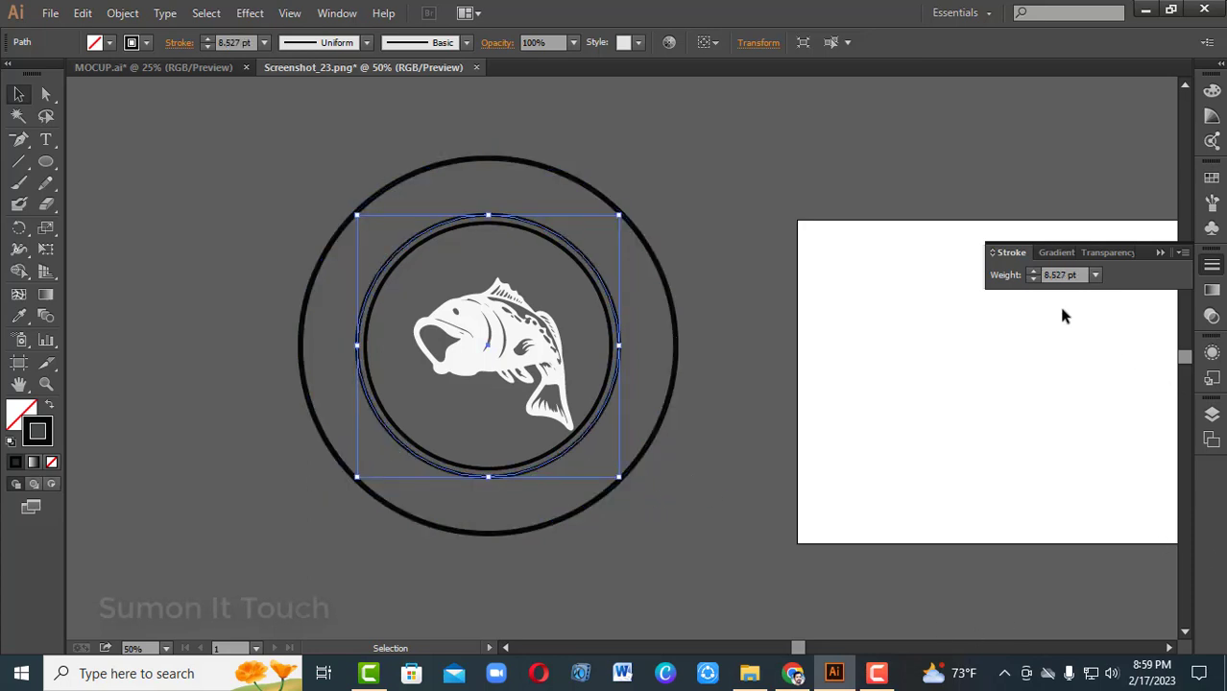
# - Reduce the stroke weight of the new middle circle to 1 pt
pyautogui.click(1032, 280)
pyautogui.click(1032, 279)
pyautogui.click(1032, 279)
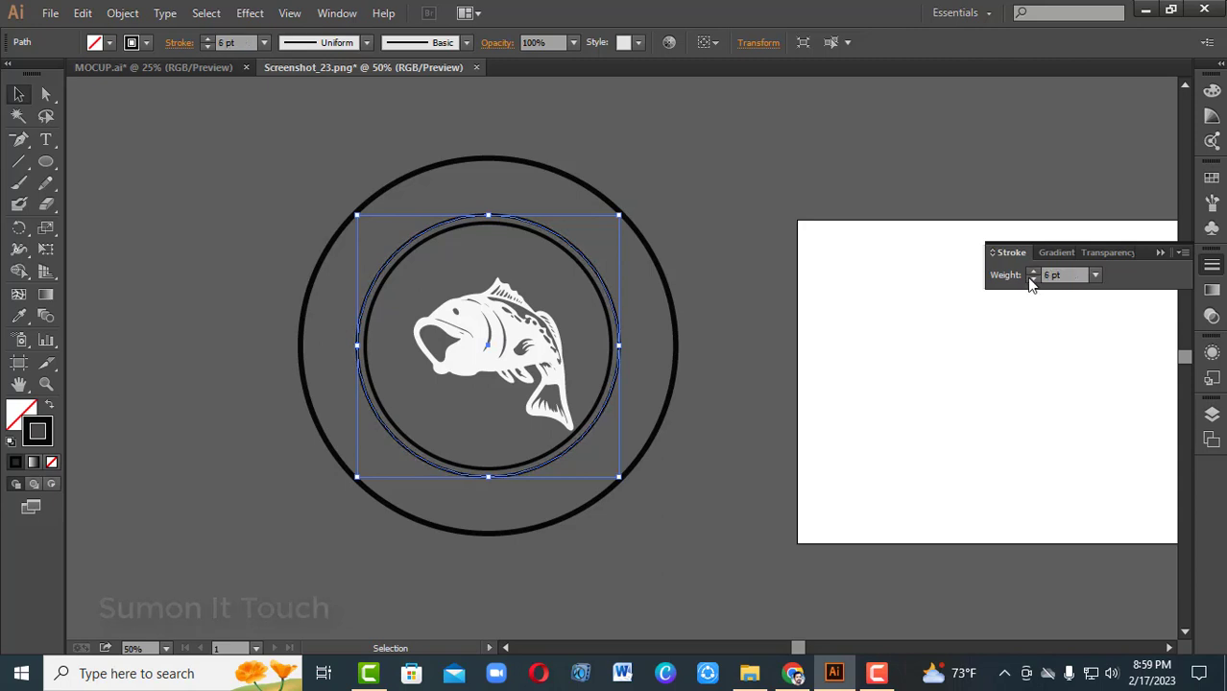
pyautogui.click(1031, 280)
pyautogui.click(1032, 279)
pyautogui.click(1032, 279)
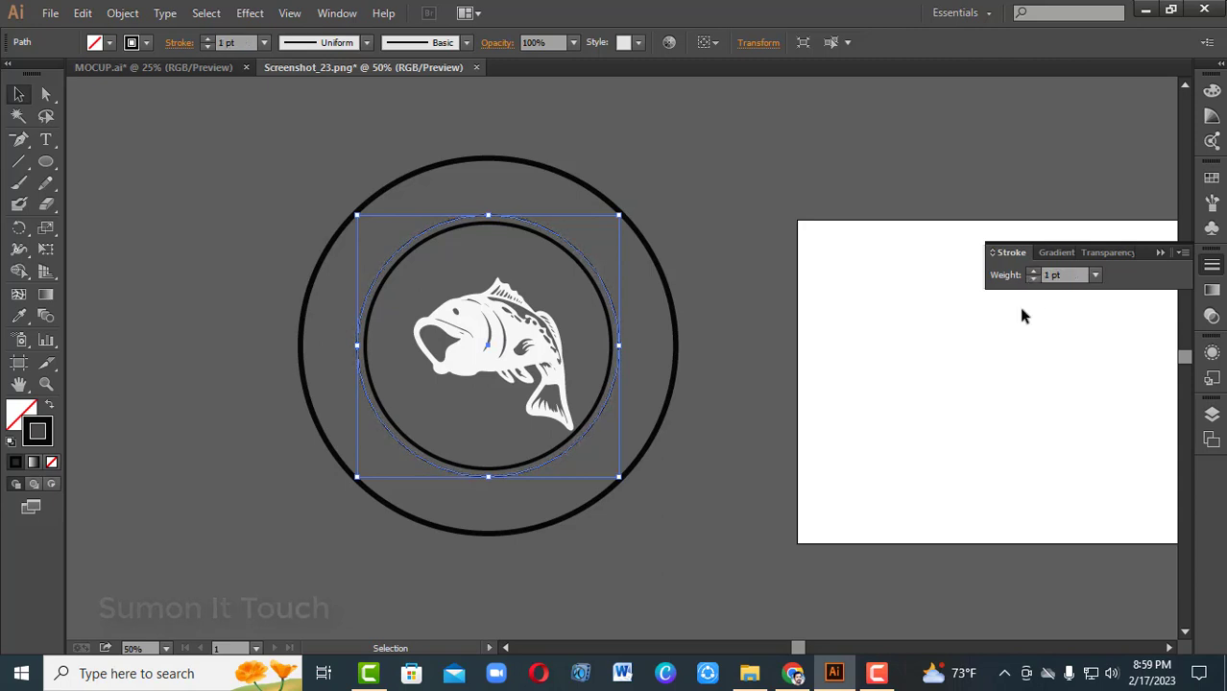
pyautogui.click(159, 181)
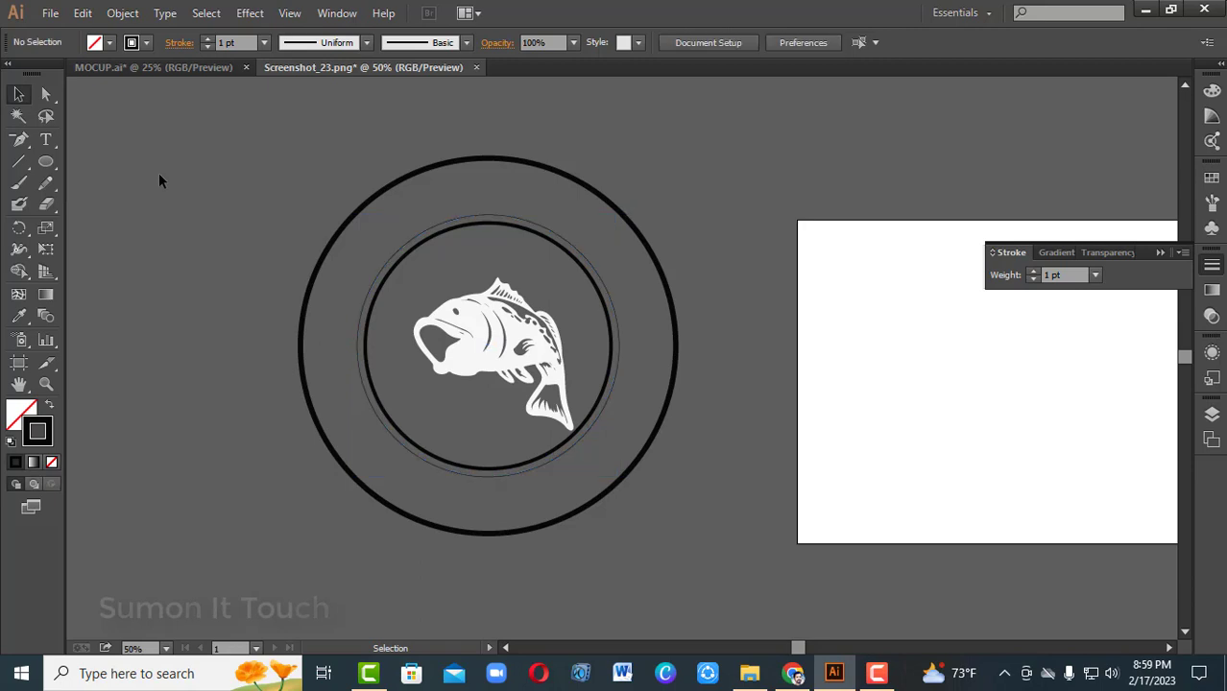
# - Expand the strokes of the inner and outer thick circles into filled shapes
pyautogui.click(550, 242)
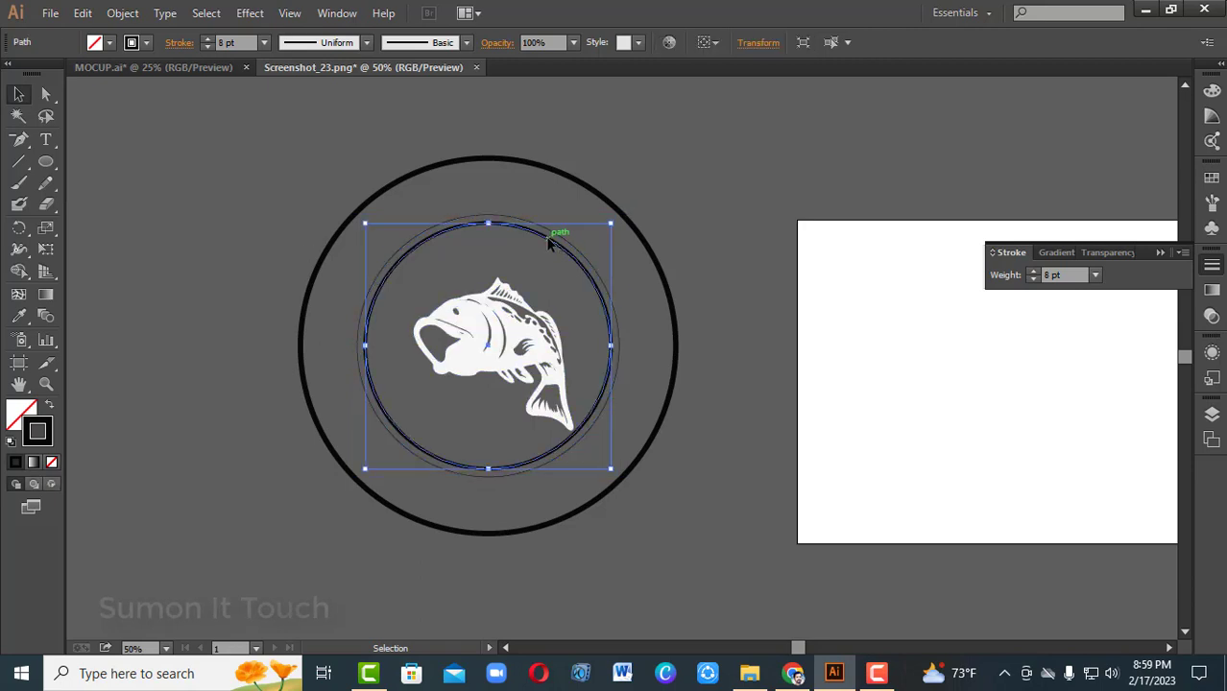
pyautogui.keyDown('shift'); pyautogui.click(619, 204); pyautogui.keyUp('shift')
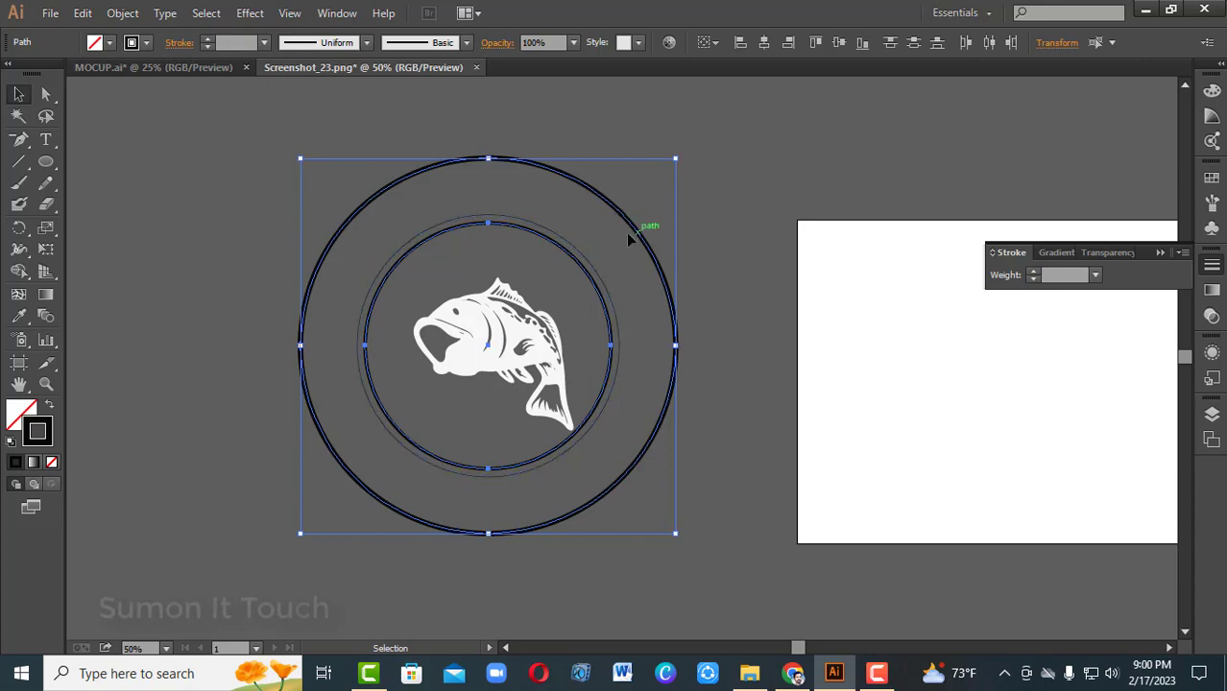
pyautogui.click(115, 13)
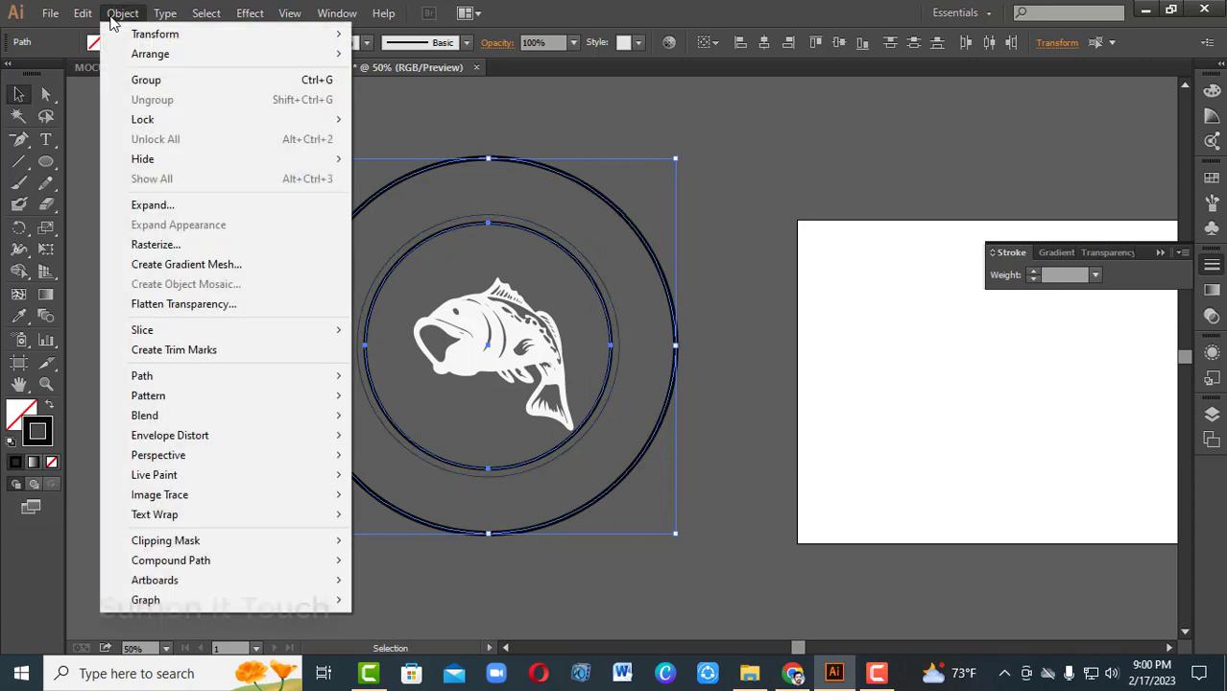
pyautogui.click(176, 204)
pyautogui.click(574, 438)
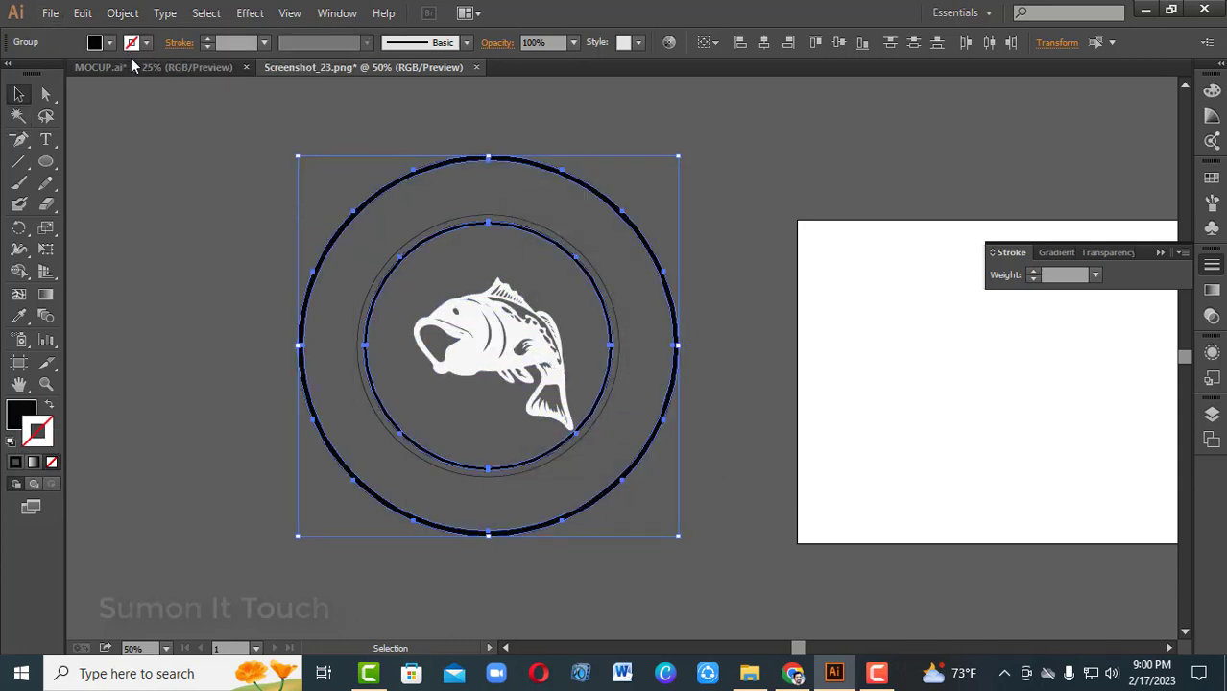
pyautogui.click(109, 43)
pyautogui.click(729, 262)
# - Add 48 pt text reading "FISHING MAKE ME HAPPY" along the thin middle circle with the Type on a Path tool
pyautogui.click(387, 267)
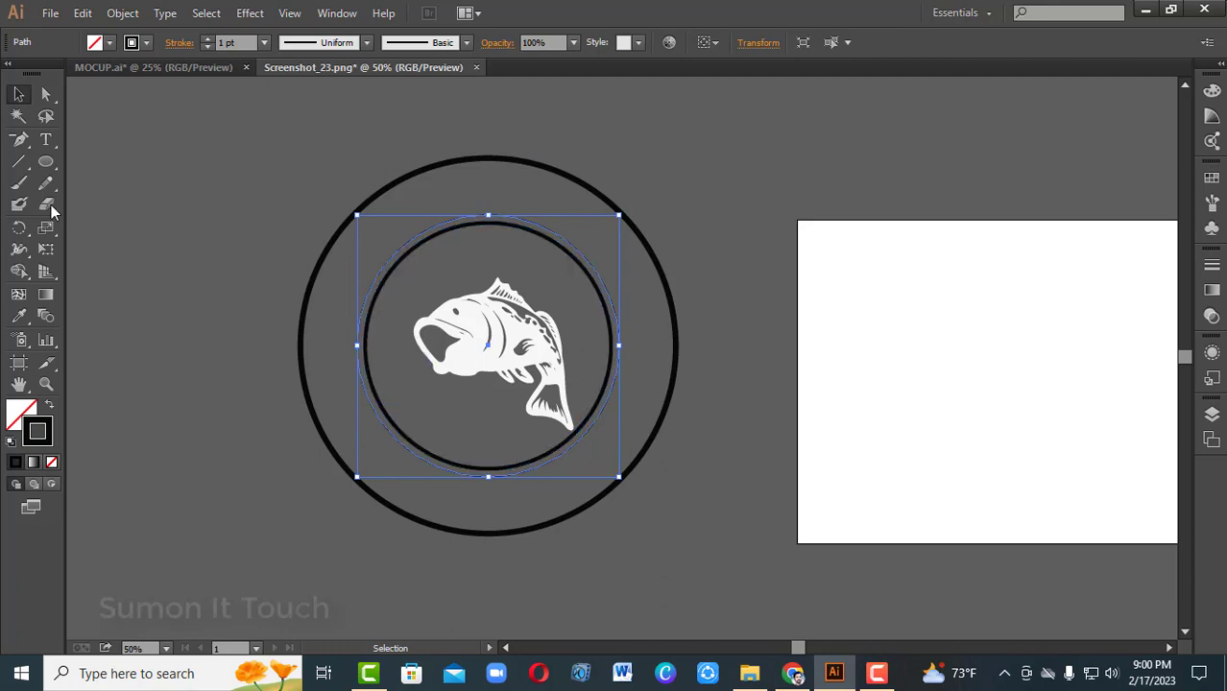
pyautogui.moveTo(45, 139); pyautogui.dragTo(109, 185)
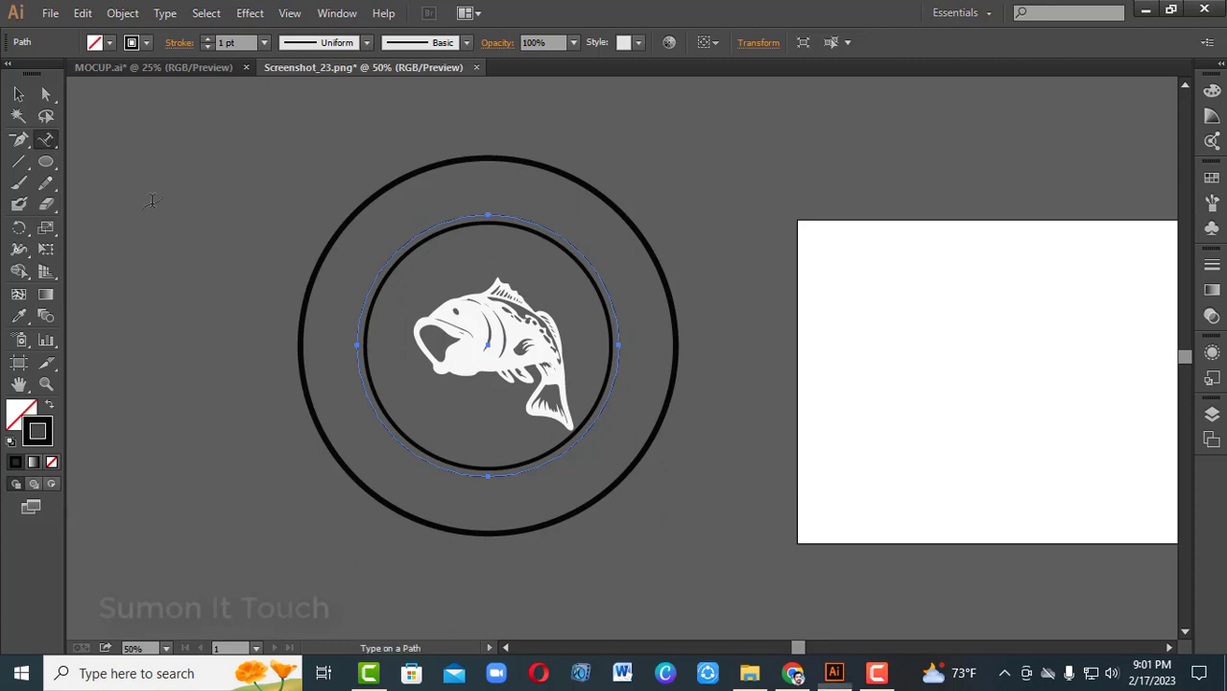
pyautogui.click(358, 328)
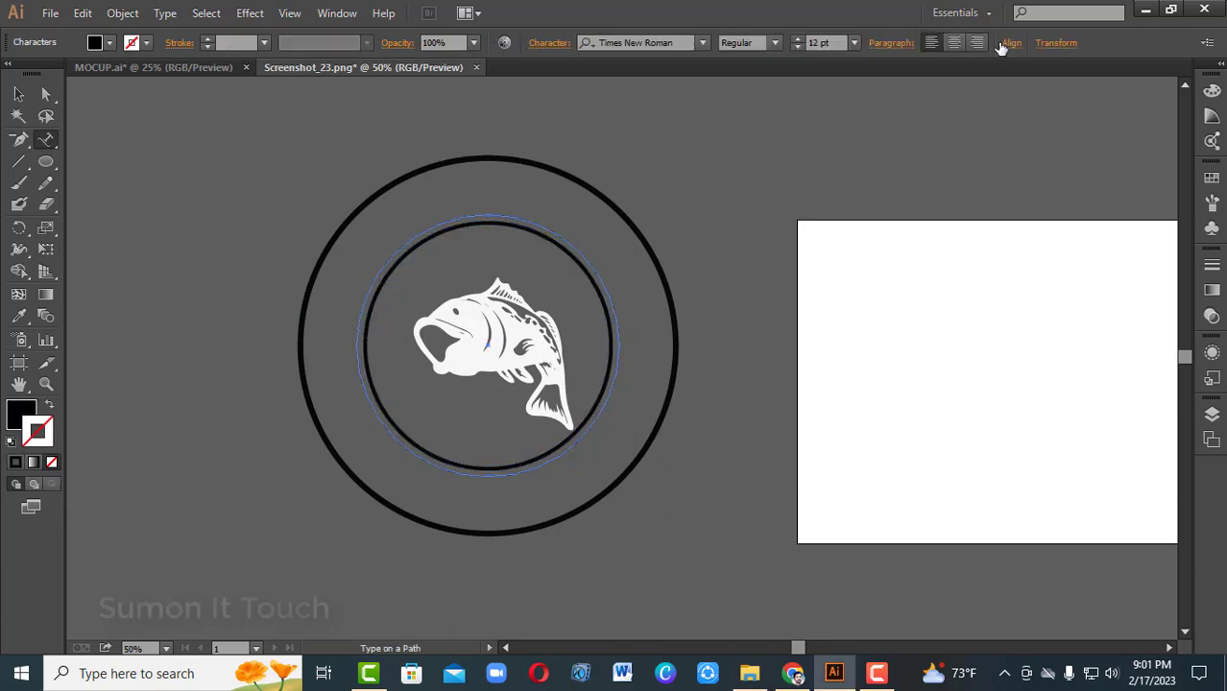
pyautogui.click(853, 43)
pyautogui.click(877, 323)
pyautogui.write('FISHING MAKE ME HAPPY')
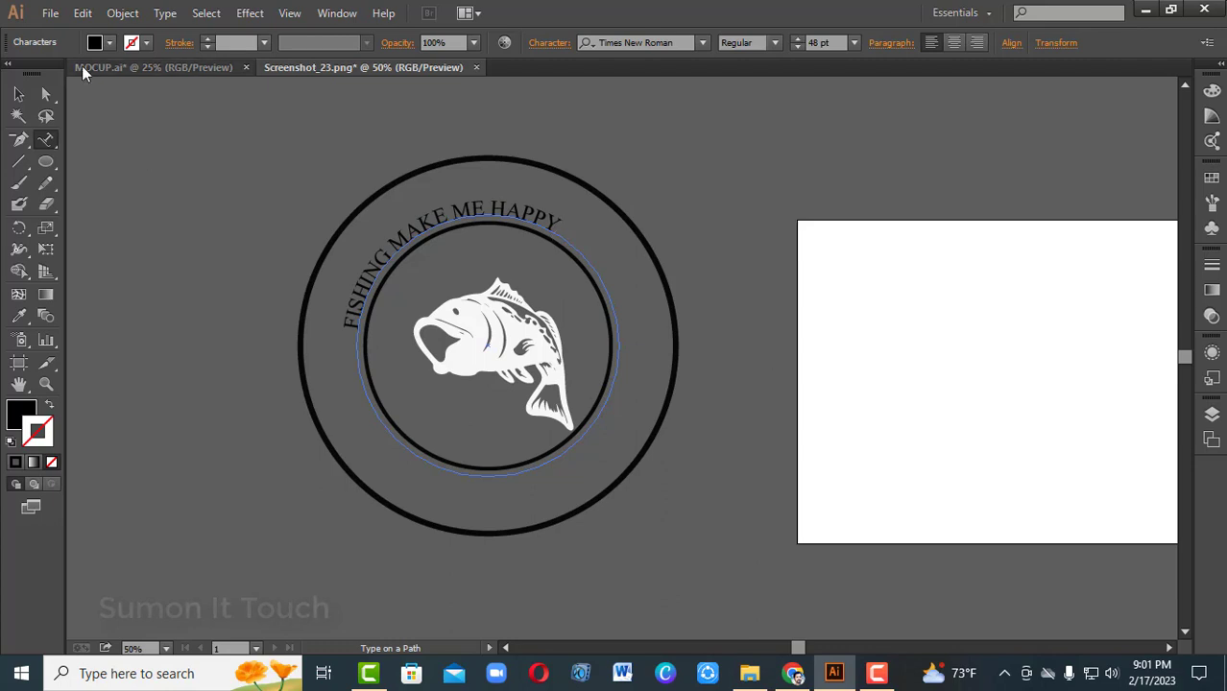
# - Enlarge the curved text to about 77.29 pt, keeping it centred on the rings, and rotate it slightly counterclockwise
pyautogui.click(22, 94)
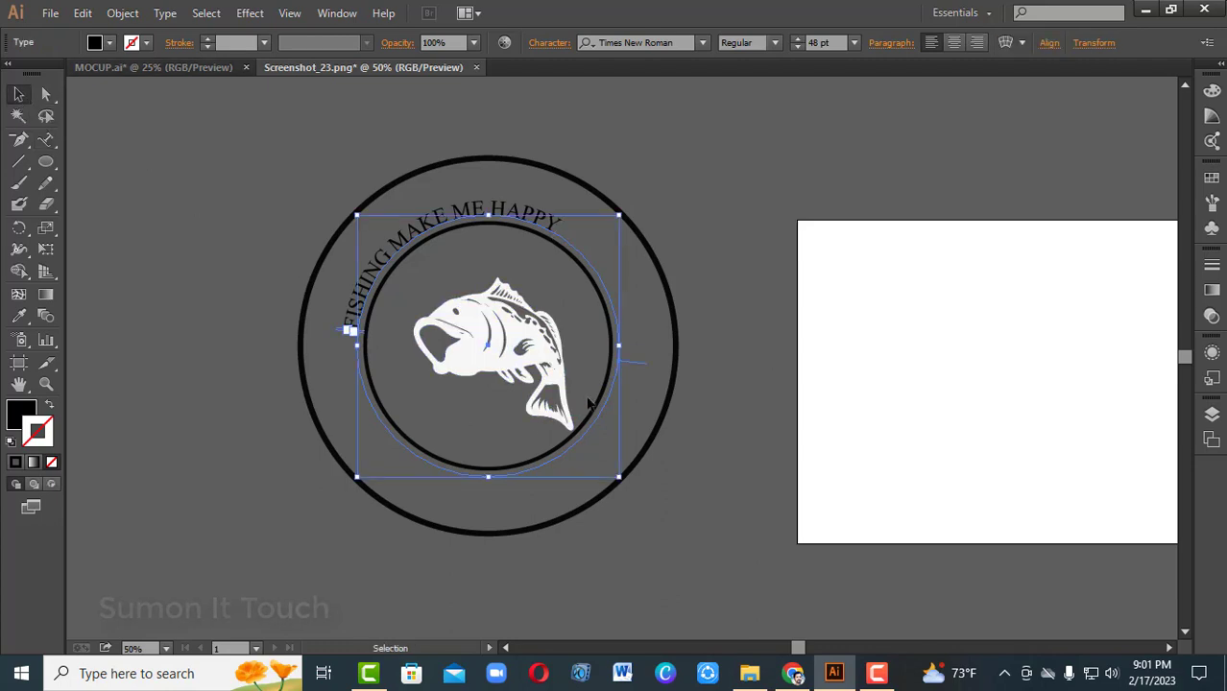
pyautogui.click(796, 39)
pyautogui.click(796, 39)
pyautogui.click(797, 40)
pyautogui.moveTo(797, 39); pyautogui.dragTo(797, 40)
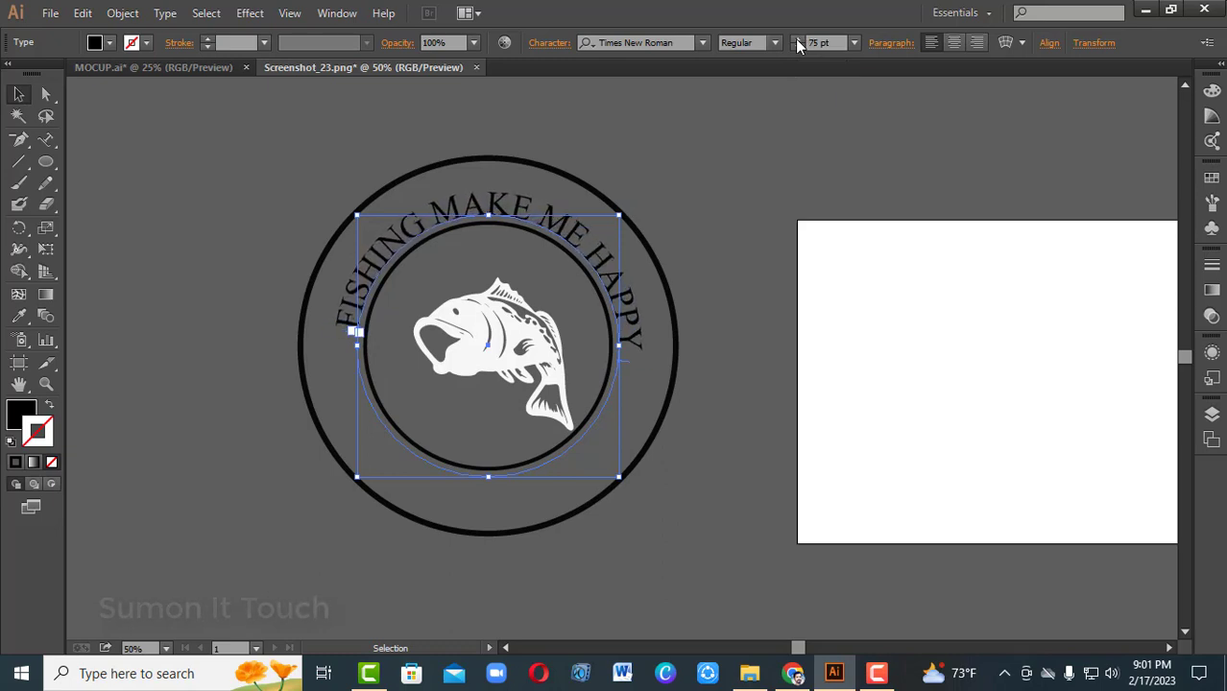
pyautogui.click(797, 39)
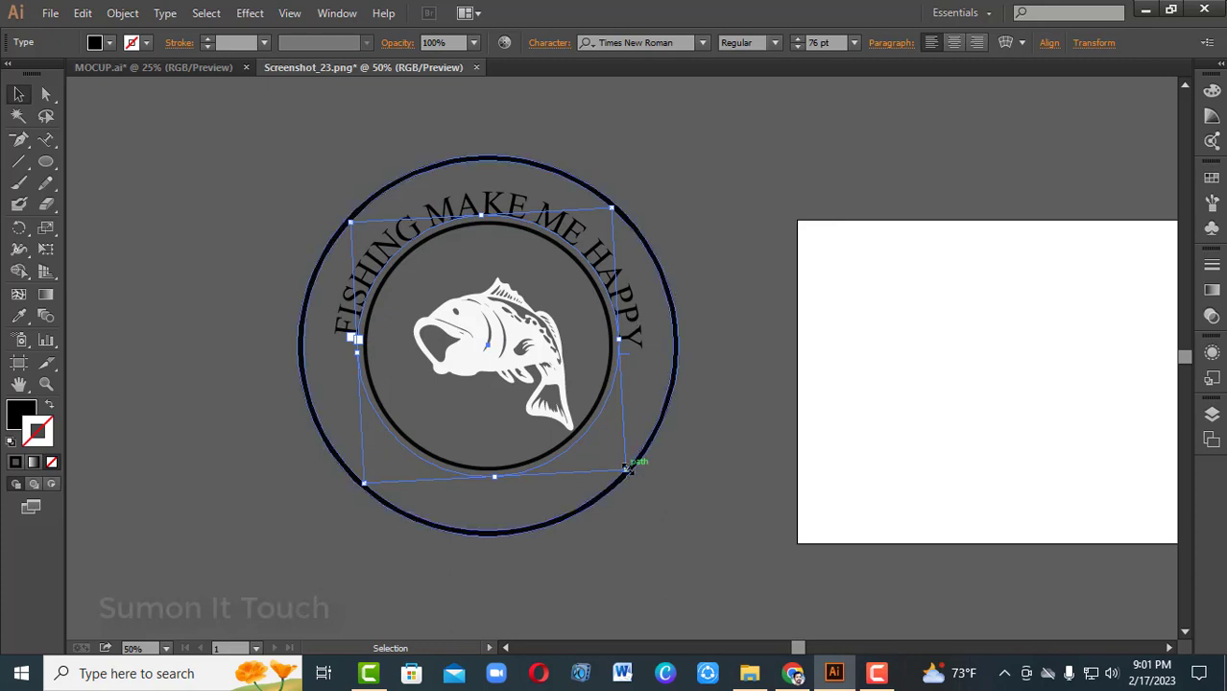
pyautogui.moveTo(627, 467); pyautogui.dragTo(671, 488)
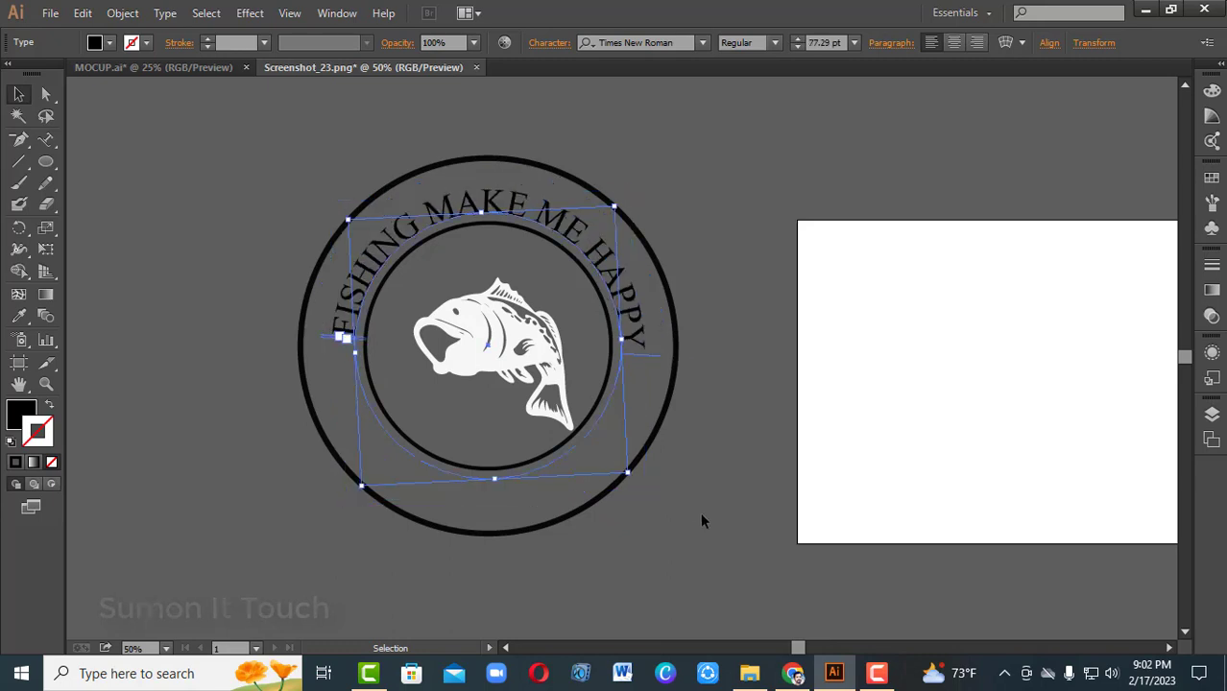
pyautogui.click(758, 472)
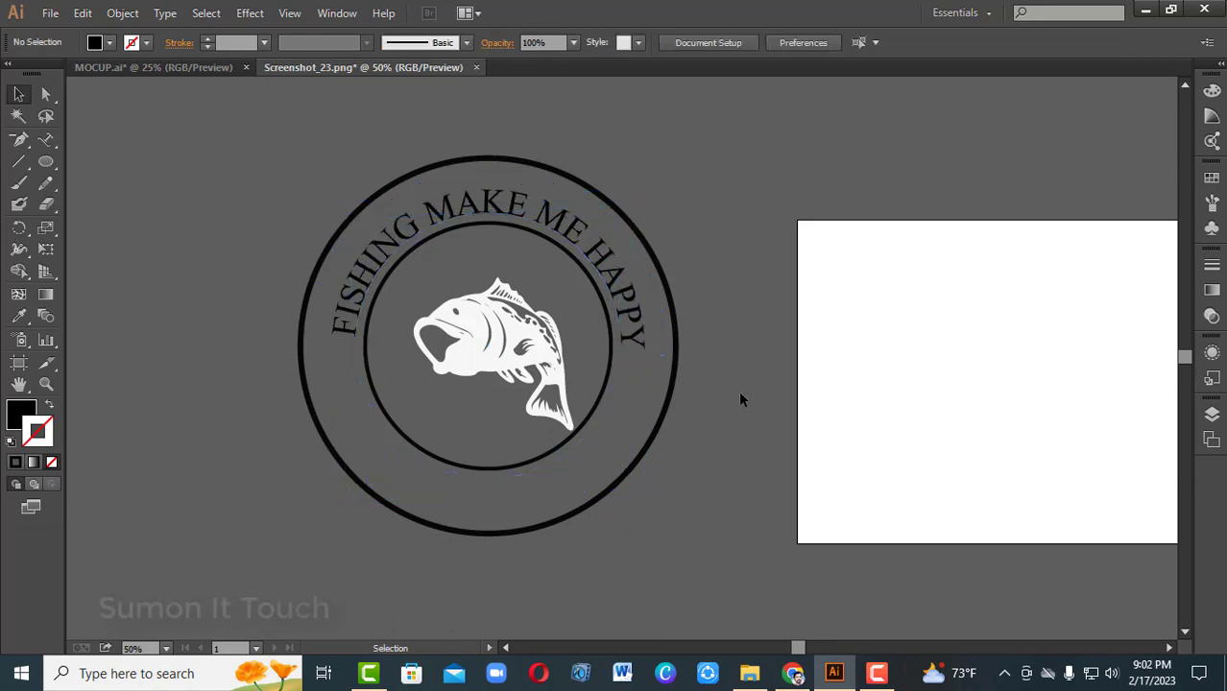
# - Scale the outer ring down from its centre by about 11% so it fits closely around the curved text
pyautogui.click(659, 405)
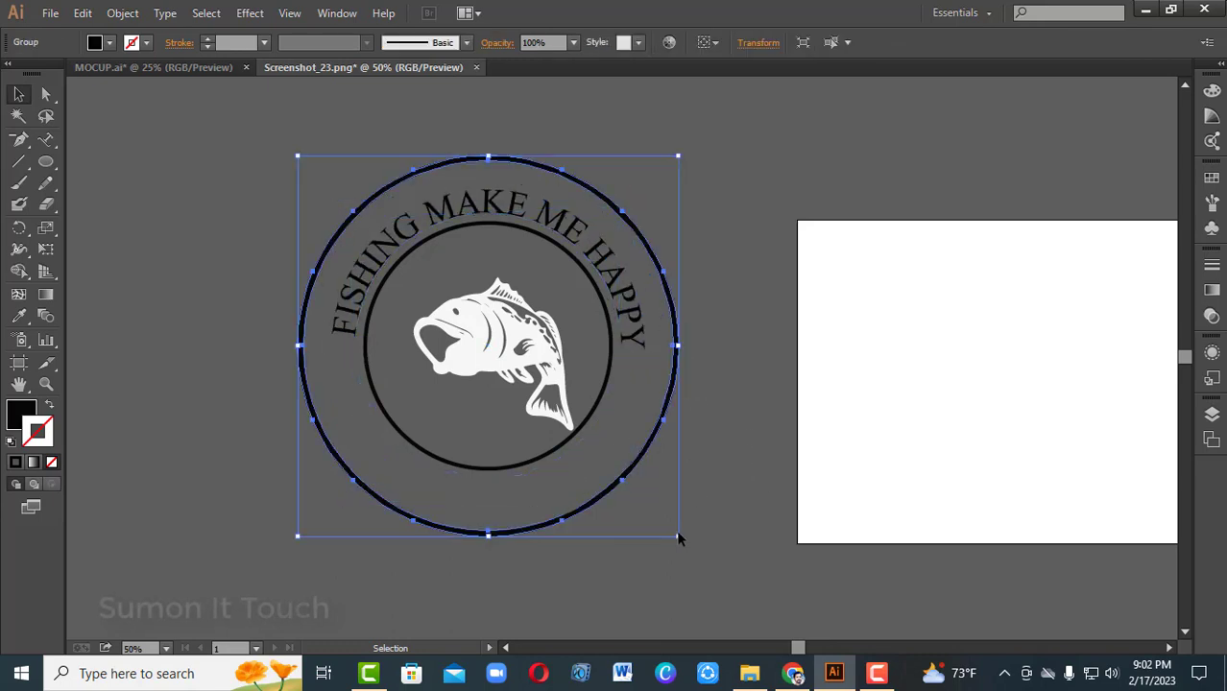
pyautogui.moveTo(677, 539); pyautogui.dragTo(657, 516)
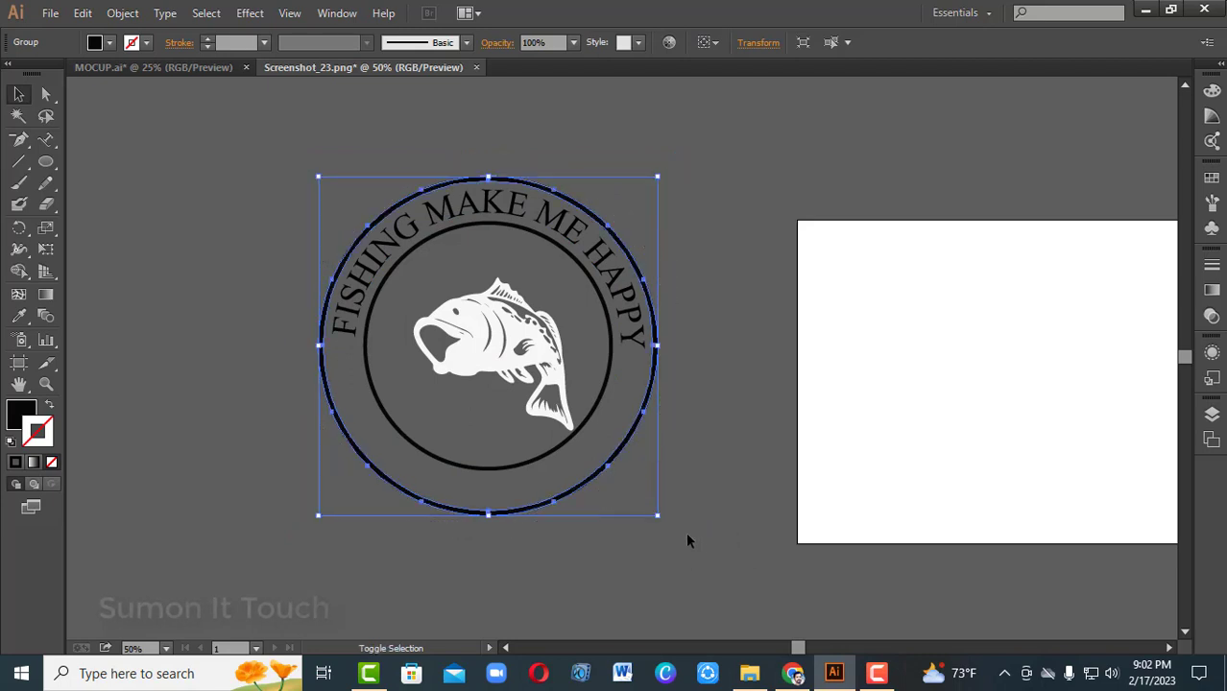
pyautogui.click(739, 366)
# - Rotate the curved text slightly counterclockwise to balance it across the upper half of the rings
pyautogui.click(343, 324)
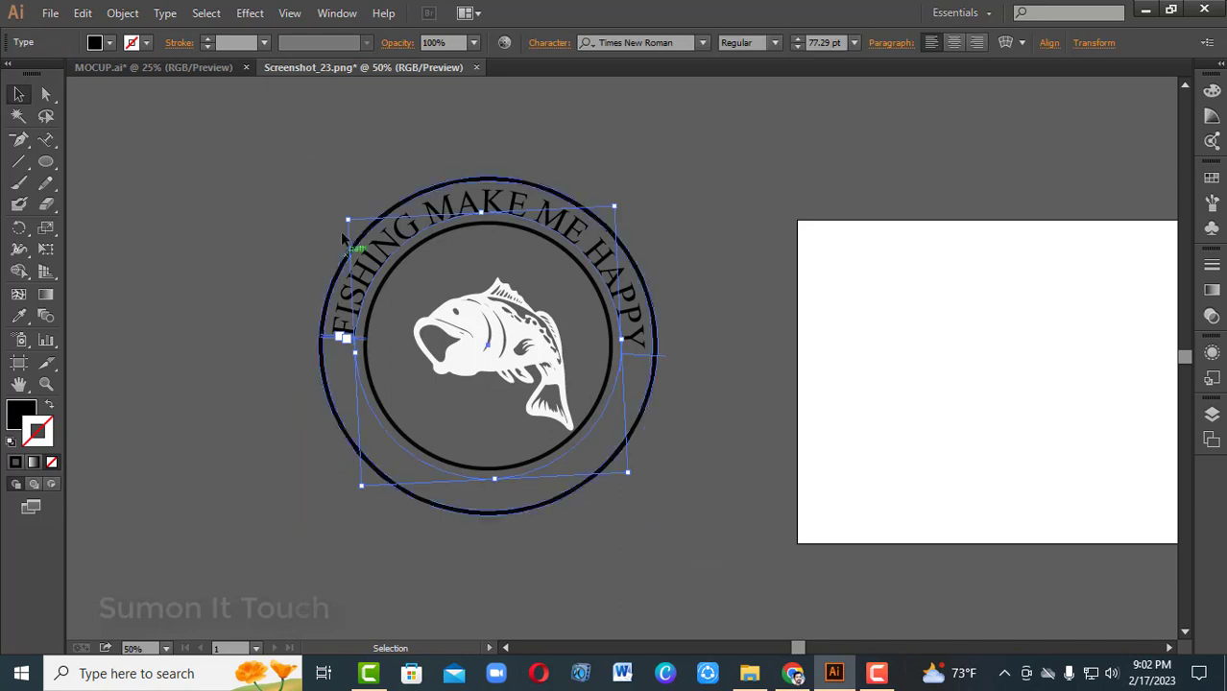
pyautogui.moveTo(338, 228); pyautogui.dragTo(344, 237)
pyautogui.click(772, 196)
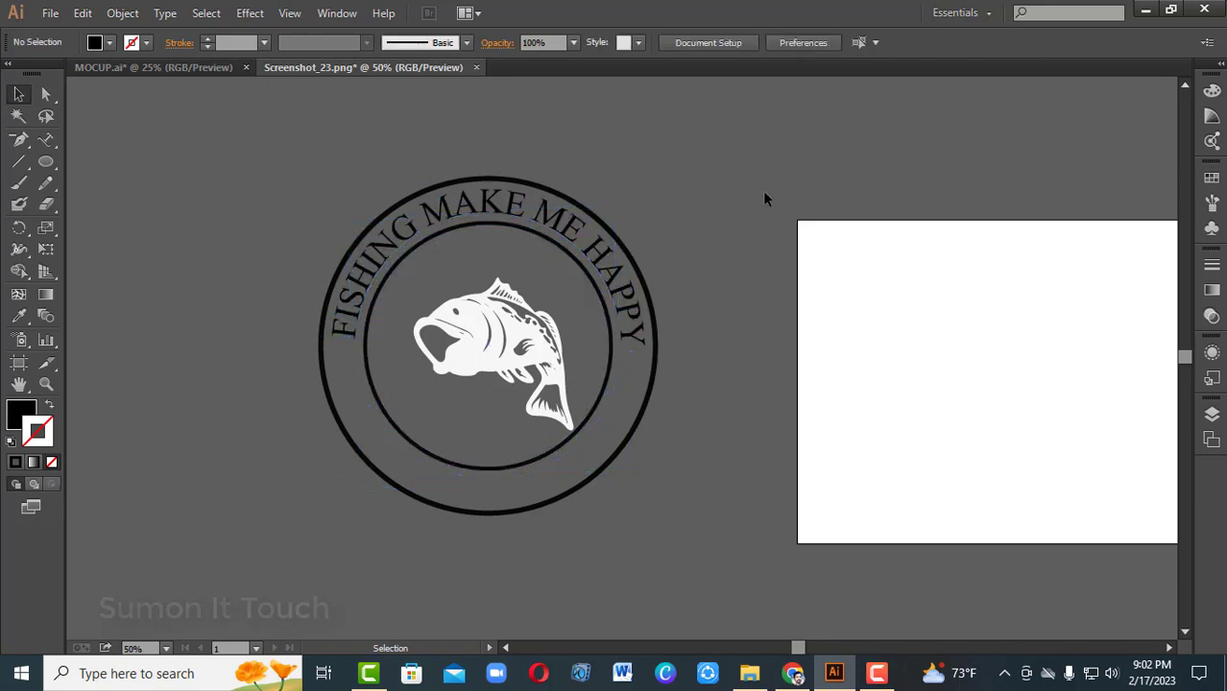
# - Duplicate the curved FISHING MAKE ME HAPPY text and rotate the copy about its centre to the lower half of the rings
pyautogui.click(612, 255)
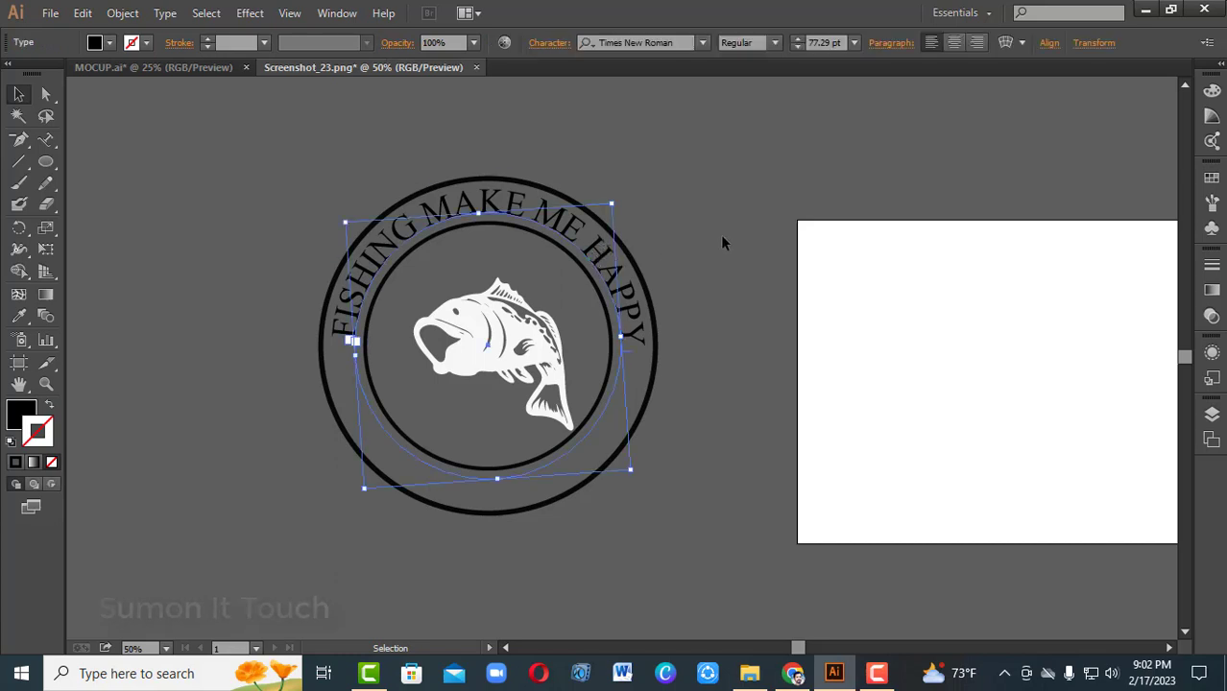
pyautogui.press('a')
pyautogui.press('v')
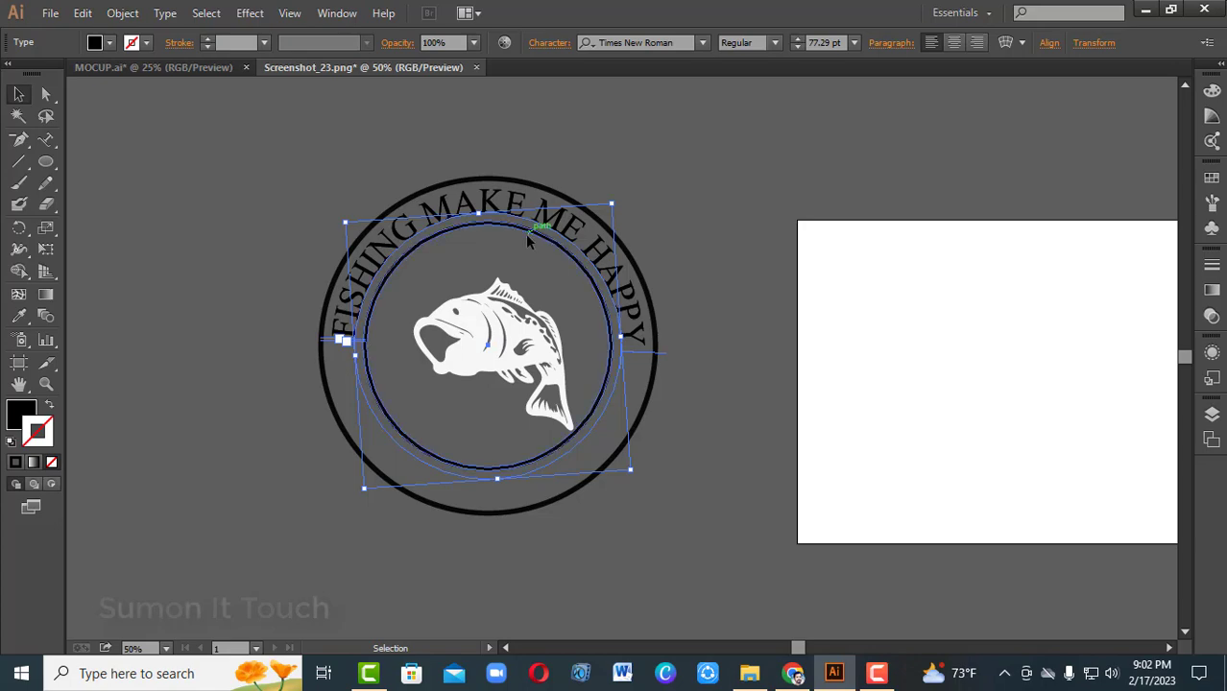
pyautogui.moveTo(617, 204); pyautogui.dragTo(330, 496)
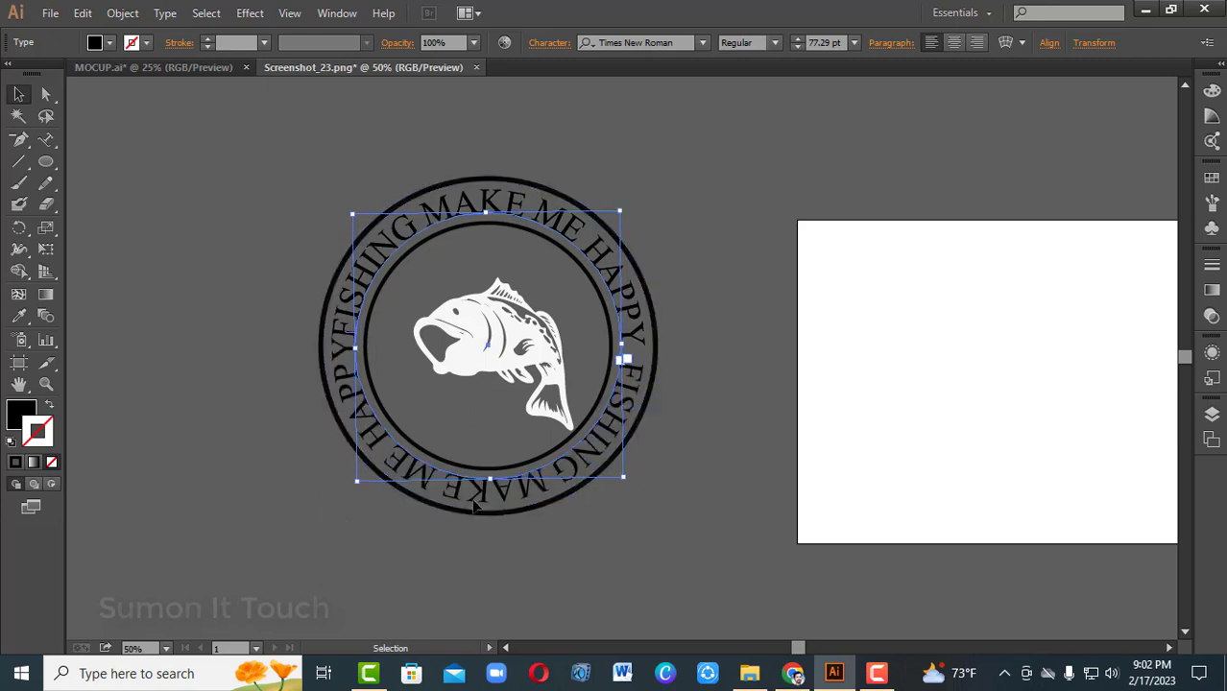
# - Replace the wording of the lower curved text with "EST- 2023", using the badge in MOCUP.ai as reference
pyautogui.moveTo(45, 139); pyautogui.dragTo(86, 188)
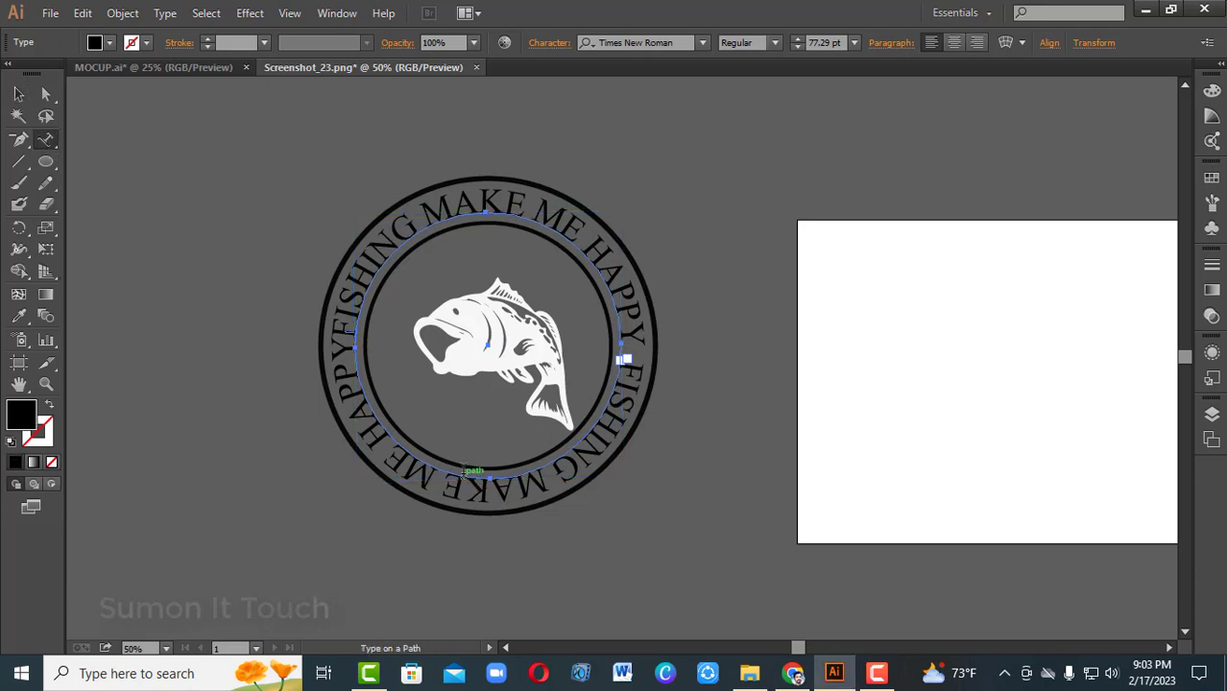
pyautogui.doubleClick(488, 477)
pyautogui.tripleClick(488, 477)
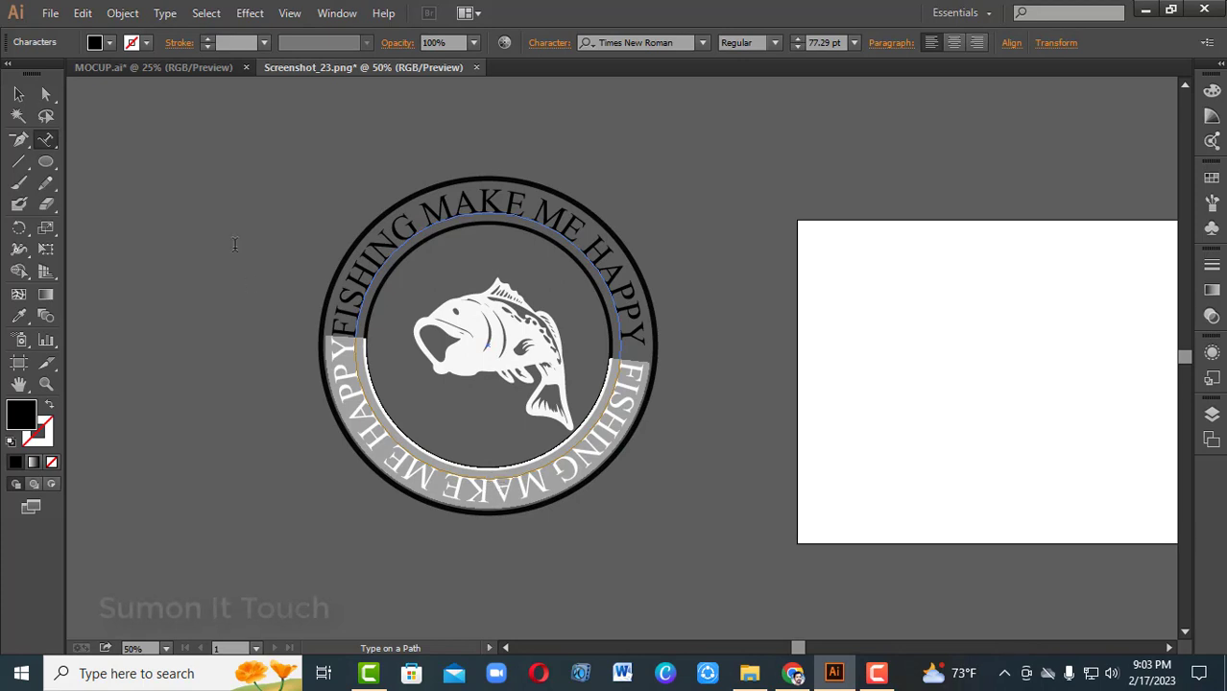
pyautogui.click(194, 66)
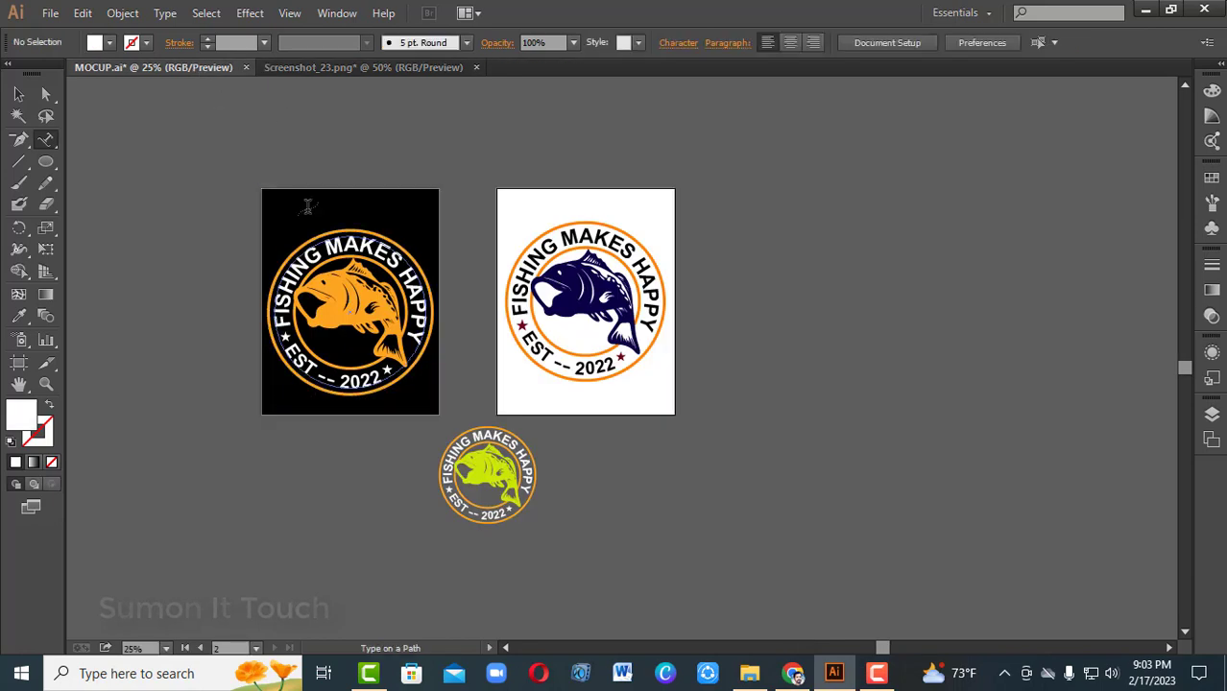
pyautogui.click(311, 69)
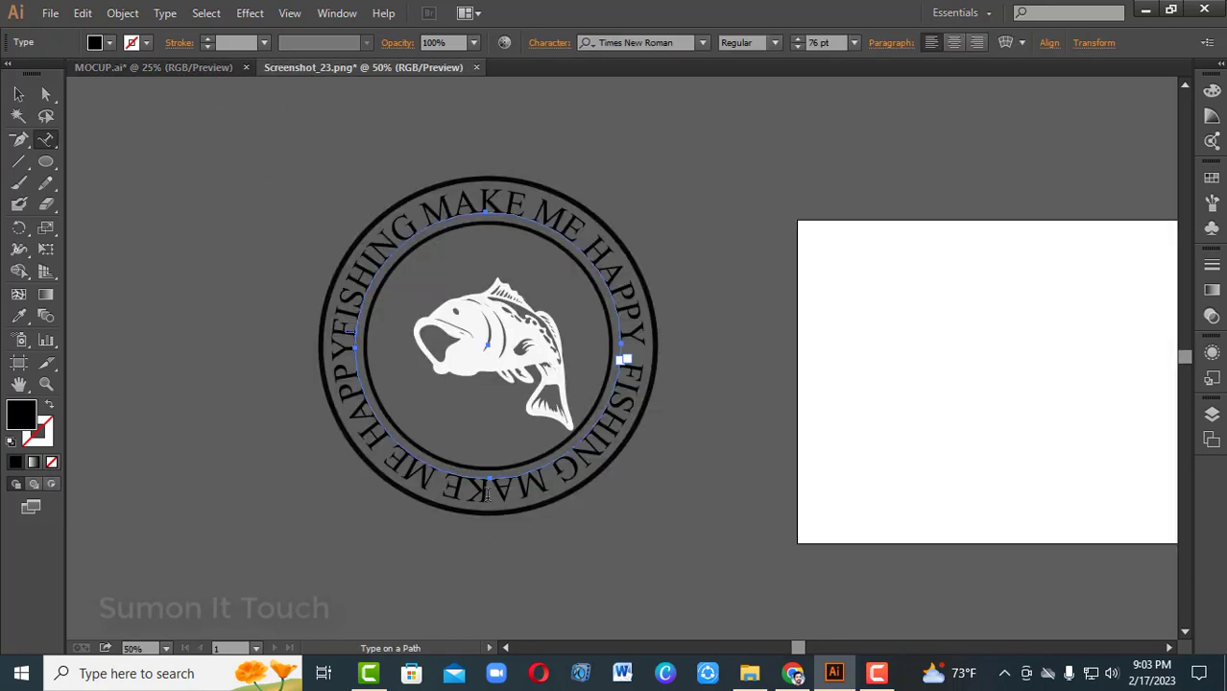
pyautogui.doubleClick(481, 485)
pyautogui.tripleClick(482, 485)
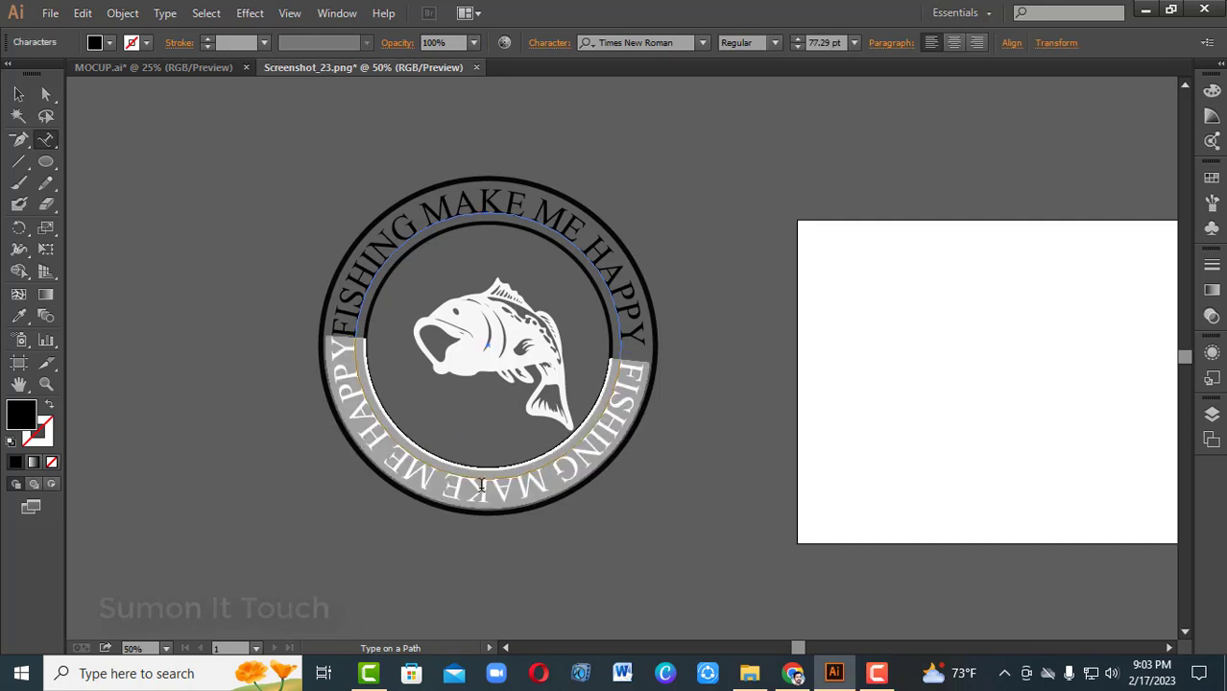
pyautogui.write('ES')
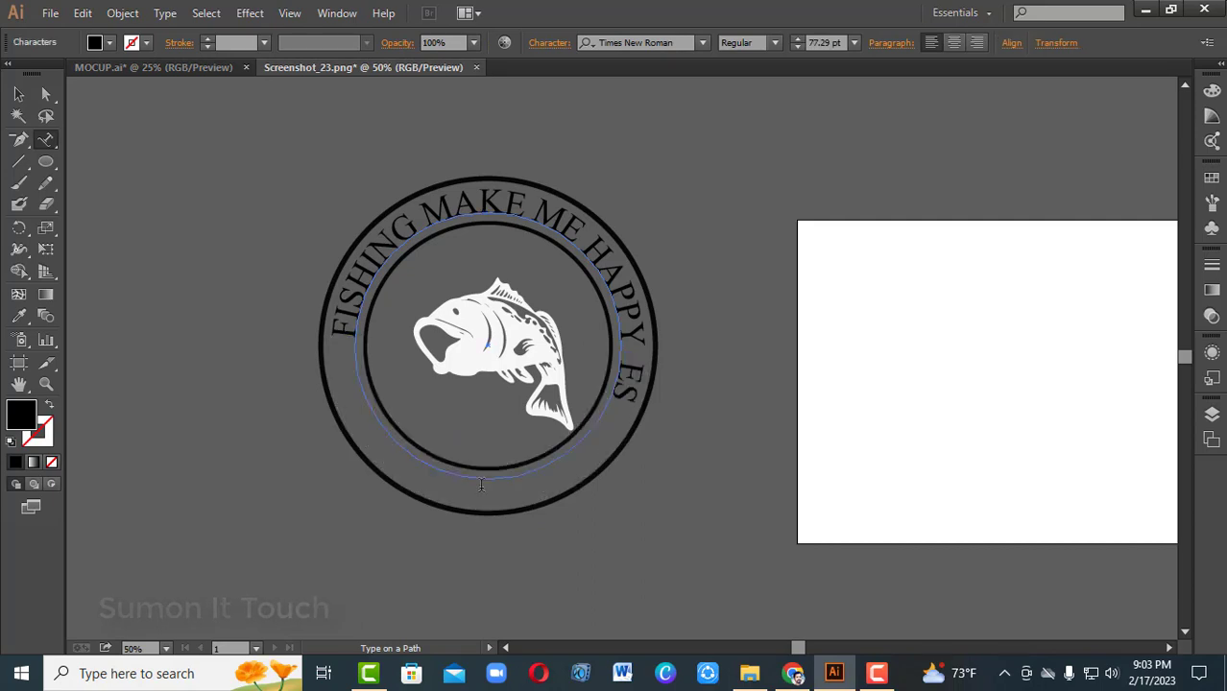
pyautogui.write('T-2023')
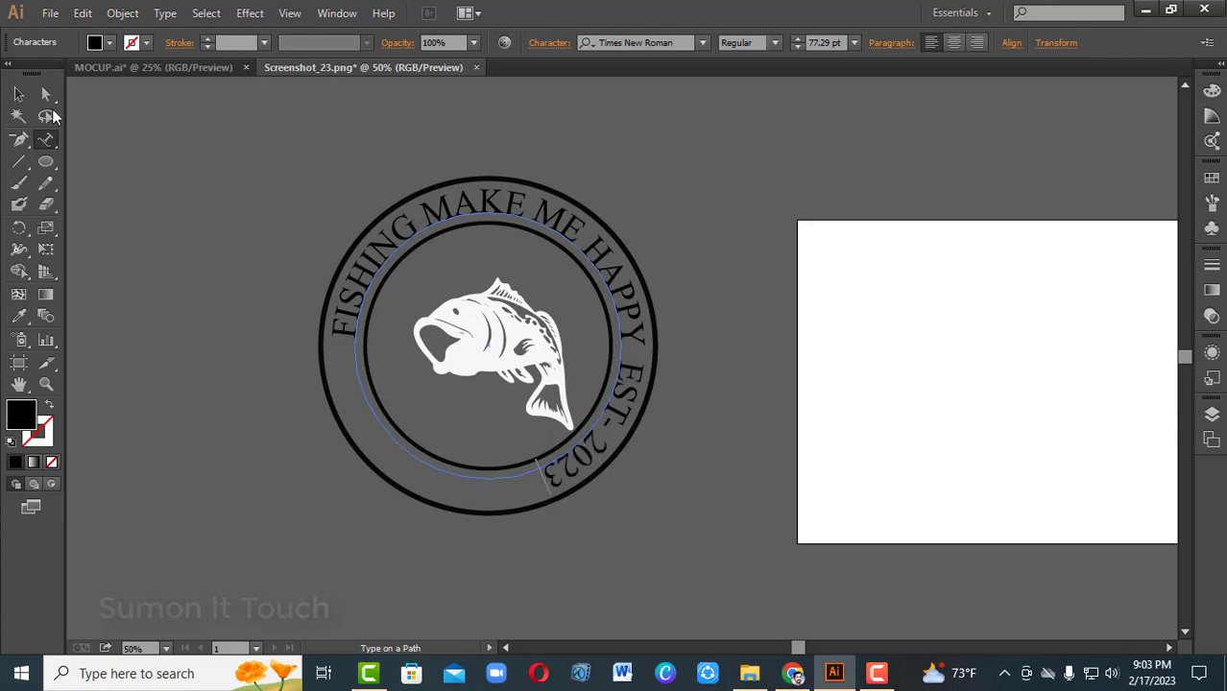
# - Move the EST- 2023 text off the badge and flip it to the inside of its circle, reading upright along the lower arc
pyautogui.click(18, 93)
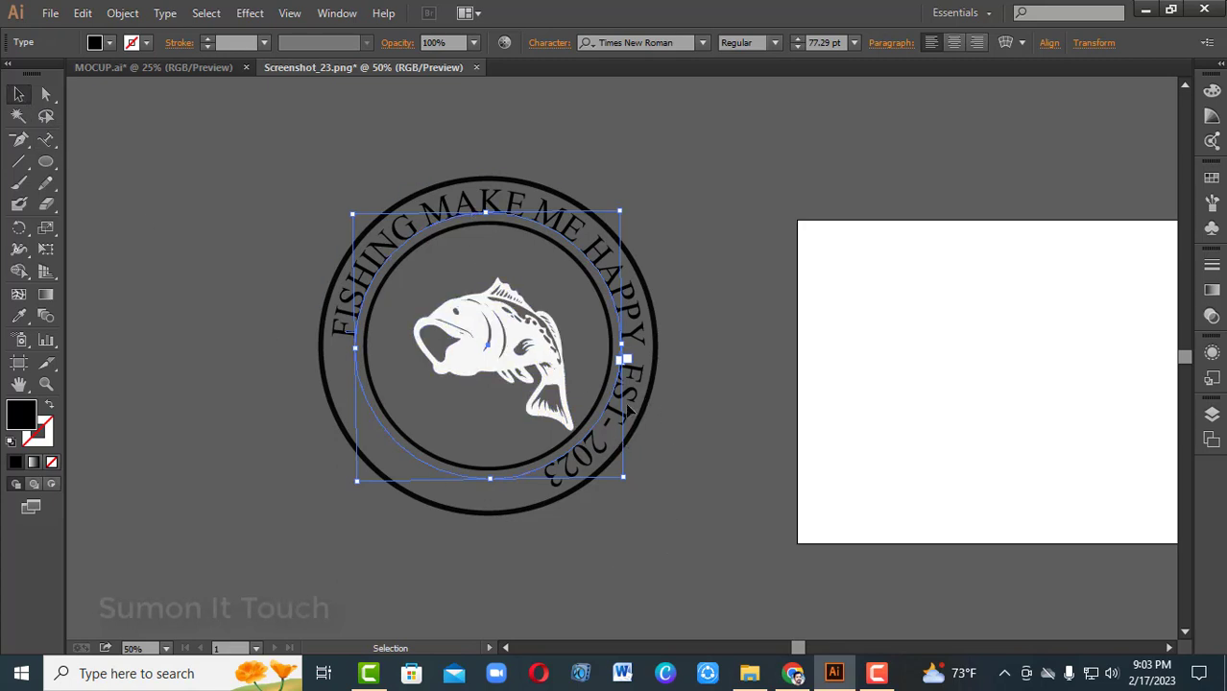
pyautogui.moveTo(619, 389); pyautogui.dragTo(766, 399)
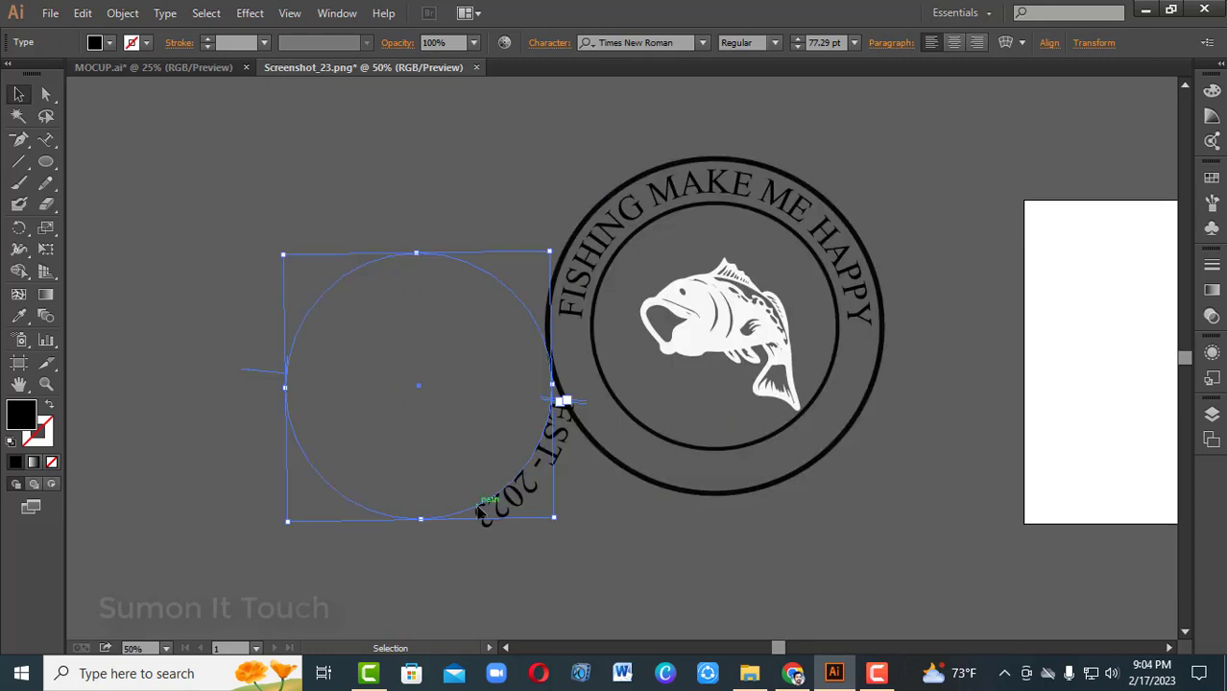
pyautogui.moveTo(480, 512); pyautogui.dragTo(409, 463)
pyautogui.moveTo(490, 213); pyautogui.dragTo(429, 464)
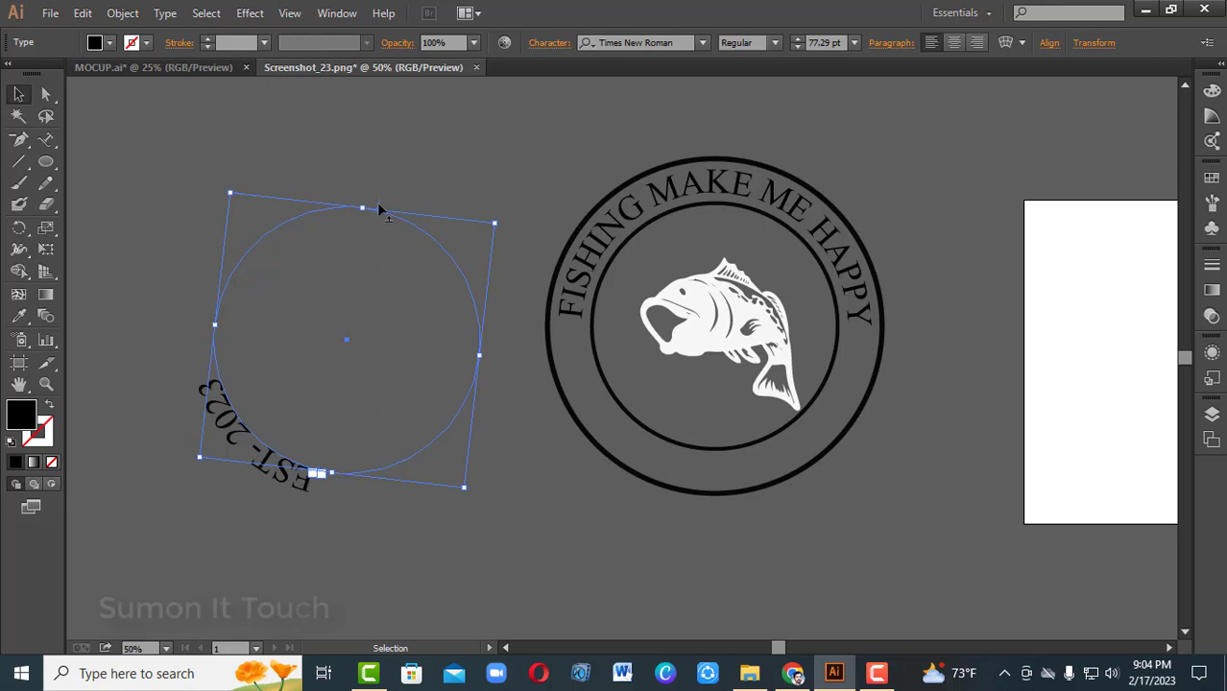
pyautogui.moveTo(379, 209); pyautogui.dragTo(266, 443)
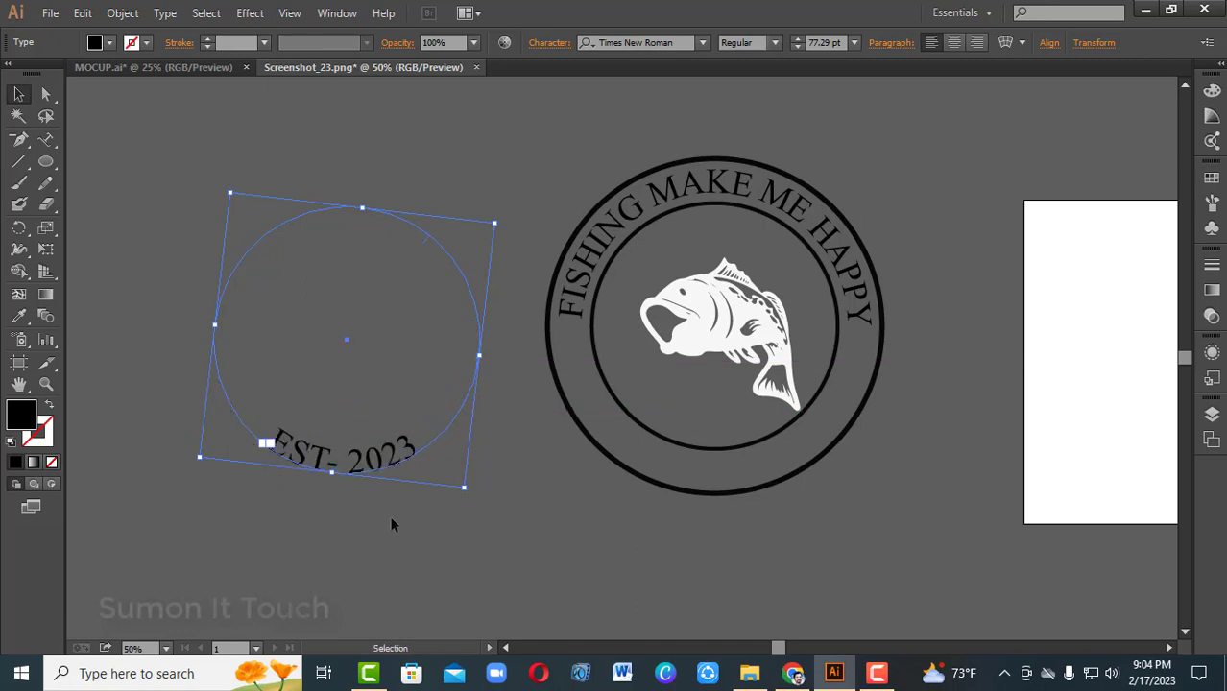
# - Place the EST- 2023 text in the lower band between the rings and rotate it counterclockwise to balance it
pyautogui.moveTo(376, 467); pyautogui.dragTo(742, 479)
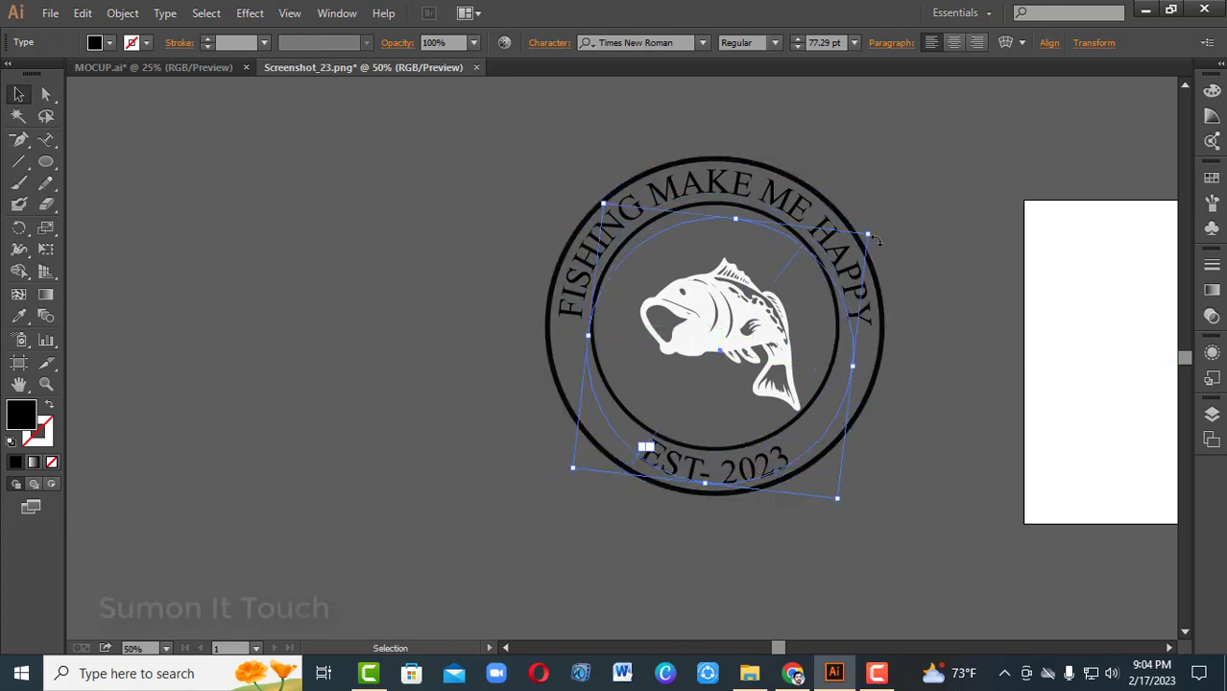
pyautogui.moveTo(876, 240); pyautogui.dragTo(883, 223)
pyautogui.click(919, 448)
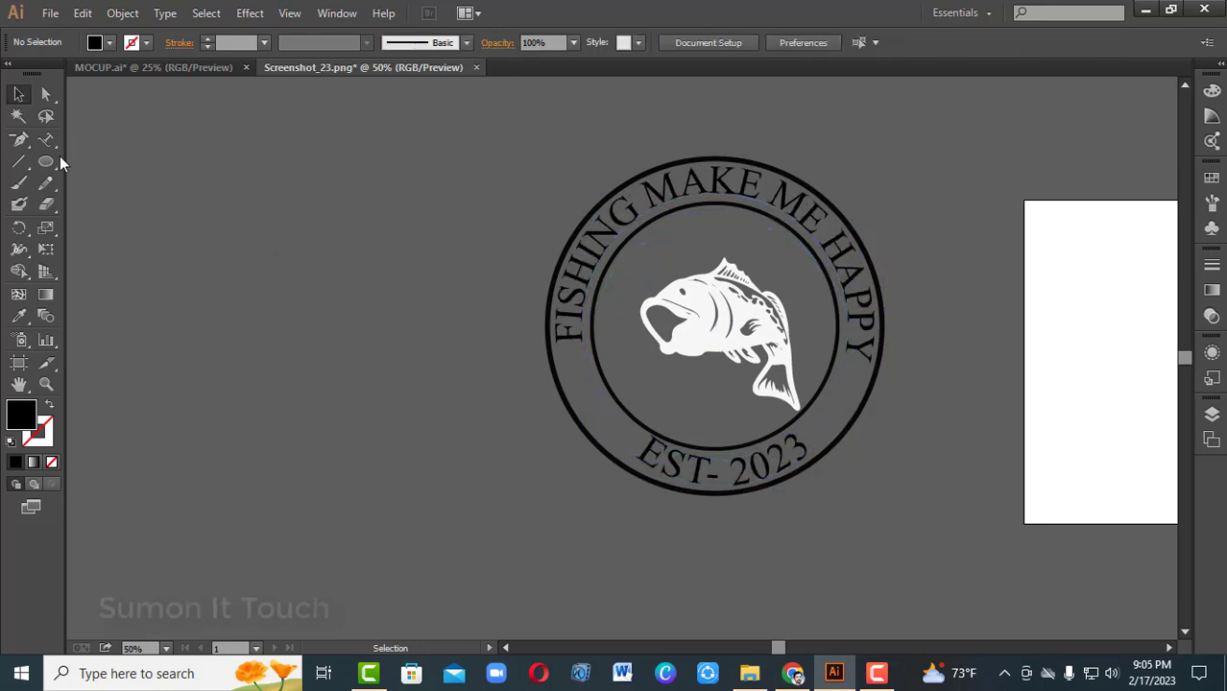
# - Draw a small black star and arrange copies as a pair on each side of the EST- 2023 text
pyautogui.moveTo(45, 161); pyautogui.dragTo(125, 245)
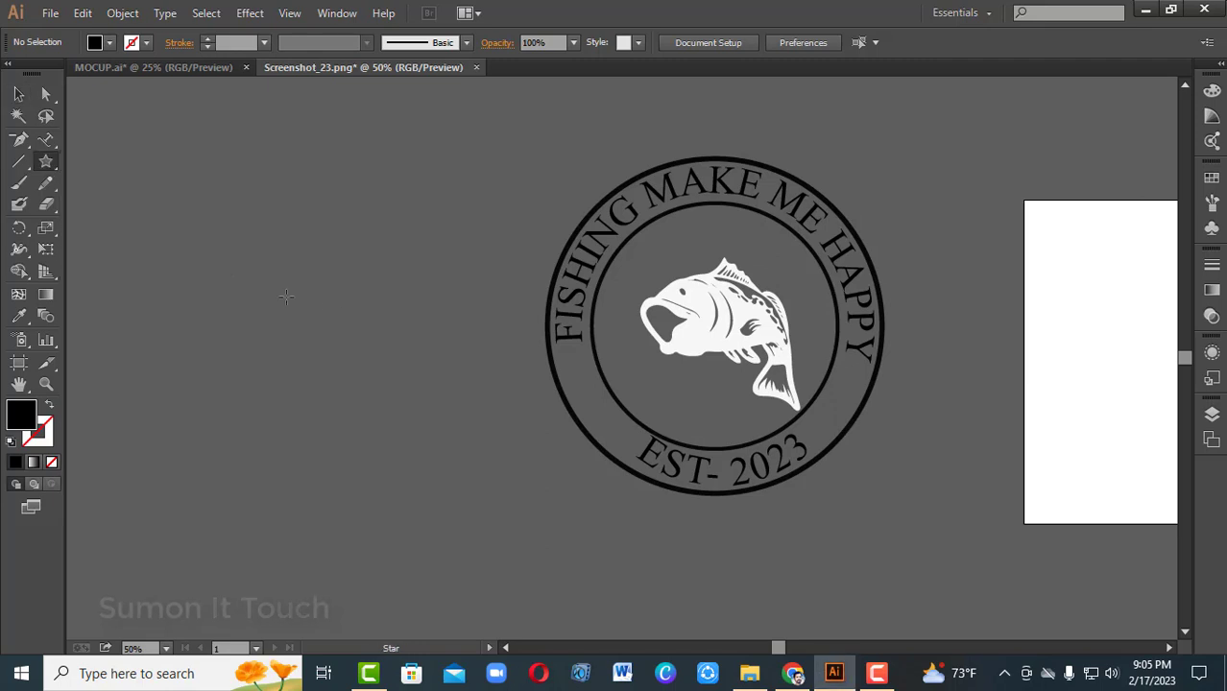
pyautogui.moveTo(263, 361)
pyautogui.mouseDown()
pyautogui.moveTo(262, 346)
pyautogui.moveTo(286, 384)
pyautogui.mouseUp()
pyautogui.press('v')
pyautogui.click(331, 397)
pyautogui.moveTo(227, 334); pyautogui.dragTo(828, 409)
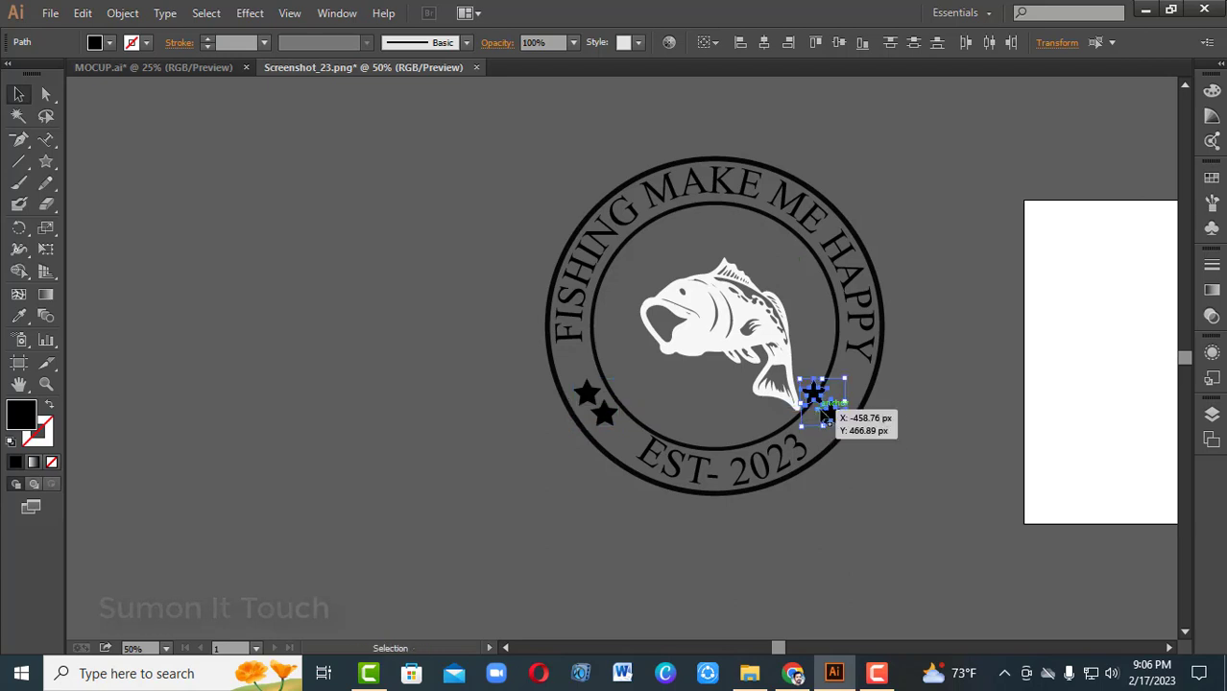
# - Reflect the star pair after 2023 across the vertical axis
pyautogui.rightClick(827, 407)
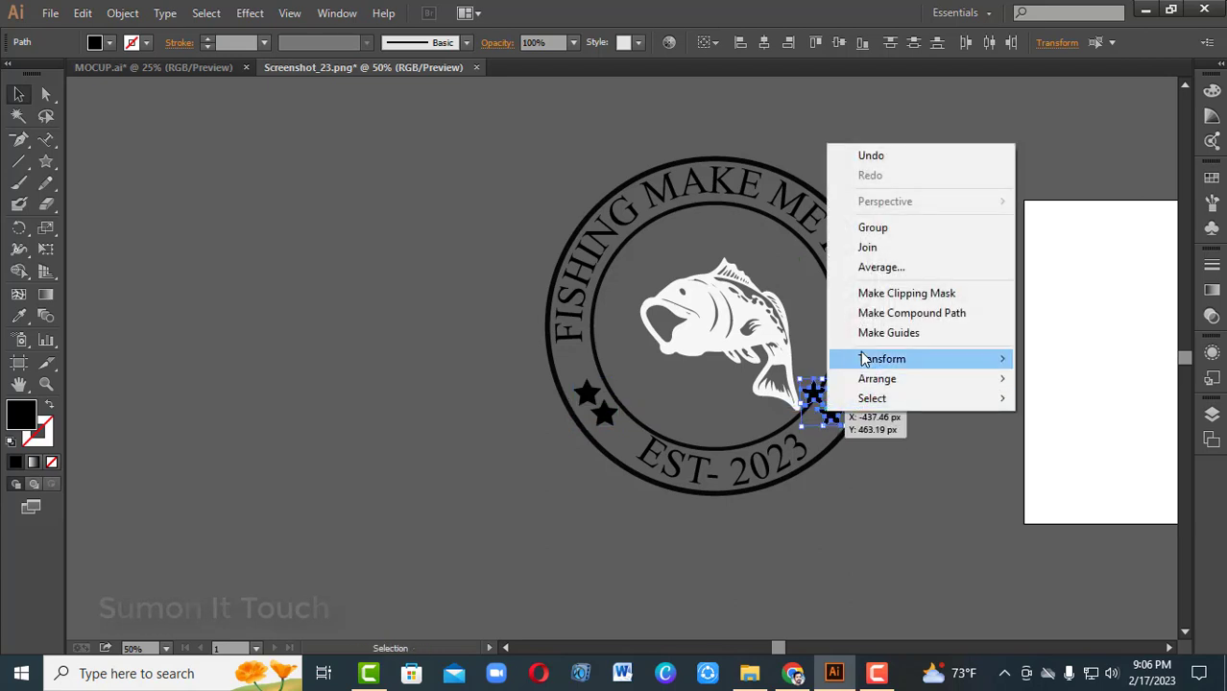
pyautogui.moveTo(837, 359)
pyautogui.click(649, 425)
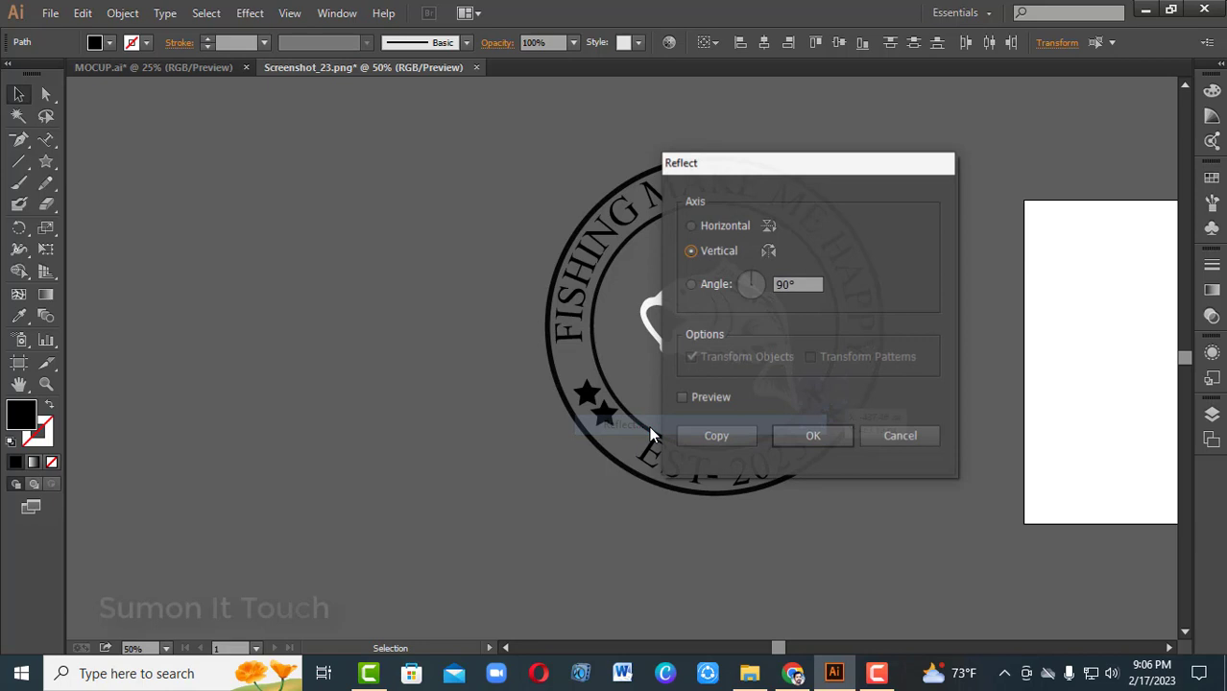
pyautogui.click(801, 438)
pyautogui.click(835, 510)
# - Group the two mirrored stars and nudge them right until they sit between the rings, matching the opposite pair
pyautogui.click(815, 415)
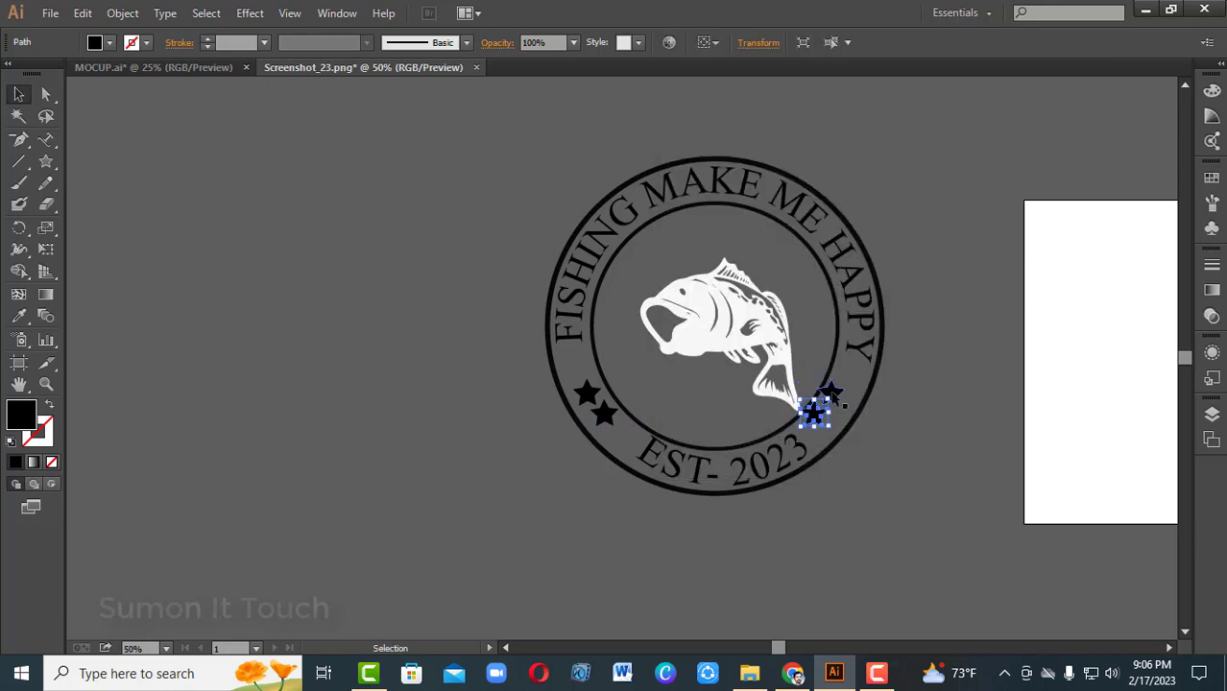
pyautogui.keyDown('shift'); pyautogui.click(831, 392); pyautogui.keyUp('shift')
pyautogui.rightClick(826, 405)
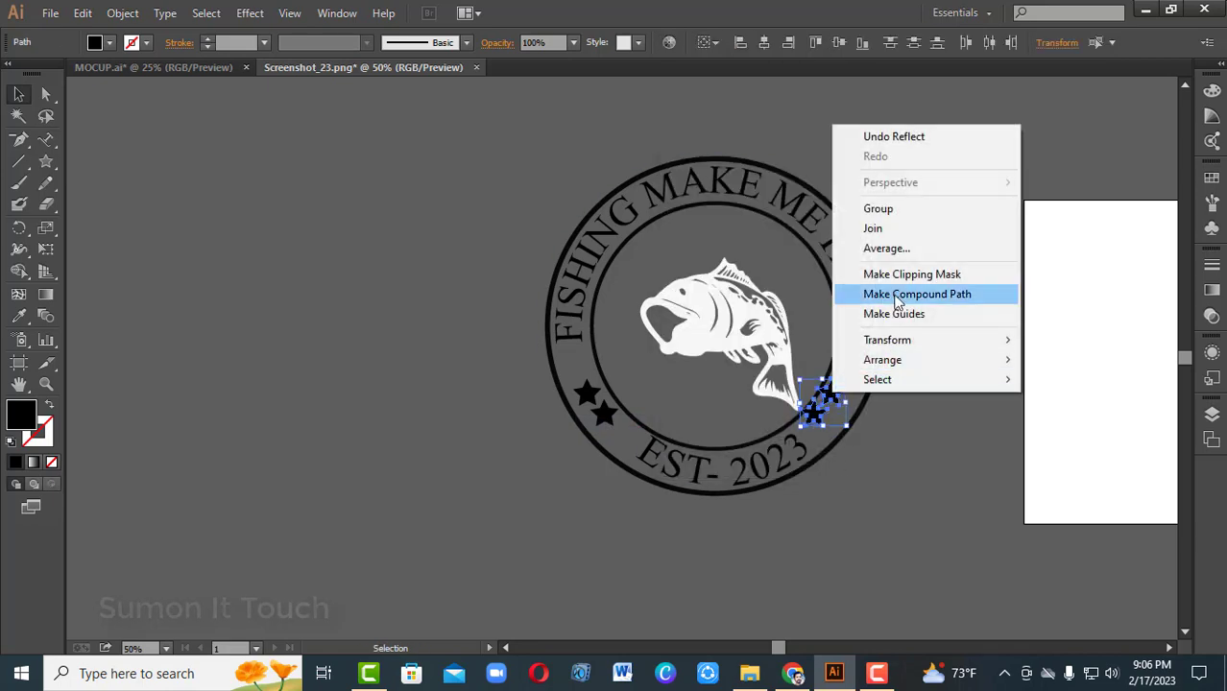
pyautogui.click(903, 207)
pyautogui.press('Right')
pyautogui.press('Right')
pyautogui.press('Right')
pyautogui.press('Right')
pyautogui.press('Right')
pyautogui.press('Right')
pyautogui.press('Right')
pyautogui.press('Right')
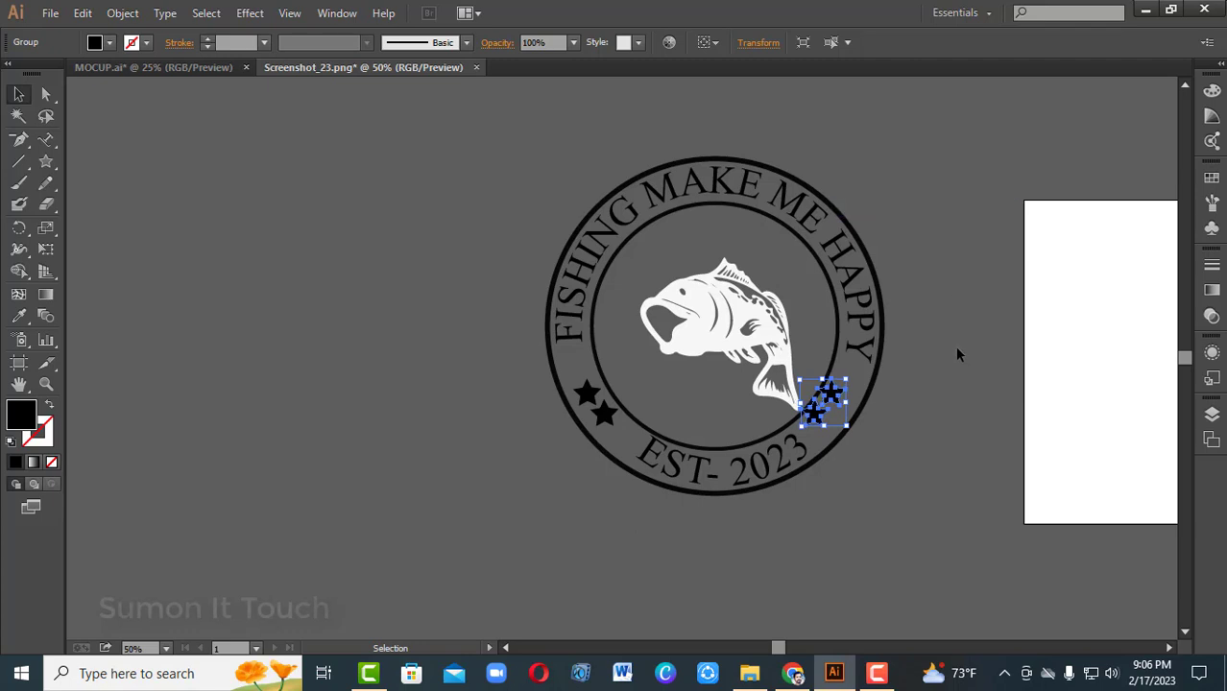
pyautogui.press('Right')
pyautogui.press('Right')
pyautogui.press('Right')
pyautogui.press('Right')
pyautogui.press('Right')
pyautogui.press('Right')
pyautogui.press('Right')
pyautogui.press('Right')
pyautogui.press('Right')
pyautogui.press('Right')
pyautogui.press('Right')
pyautogui.press('Right')
pyautogui.press('Right')
pyautogui.press('Right')
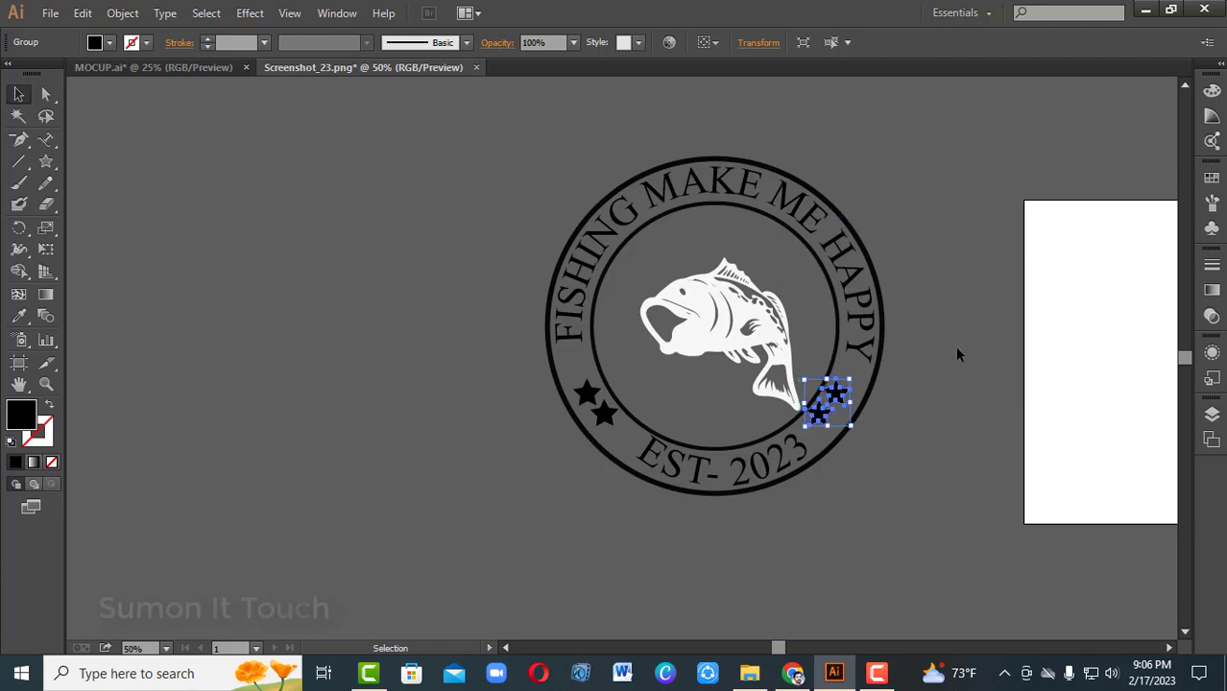
pyautogui.press('Right')
pyautogui.press('Right')
pyautogui.press('Right')
pyautogui.press('Right')
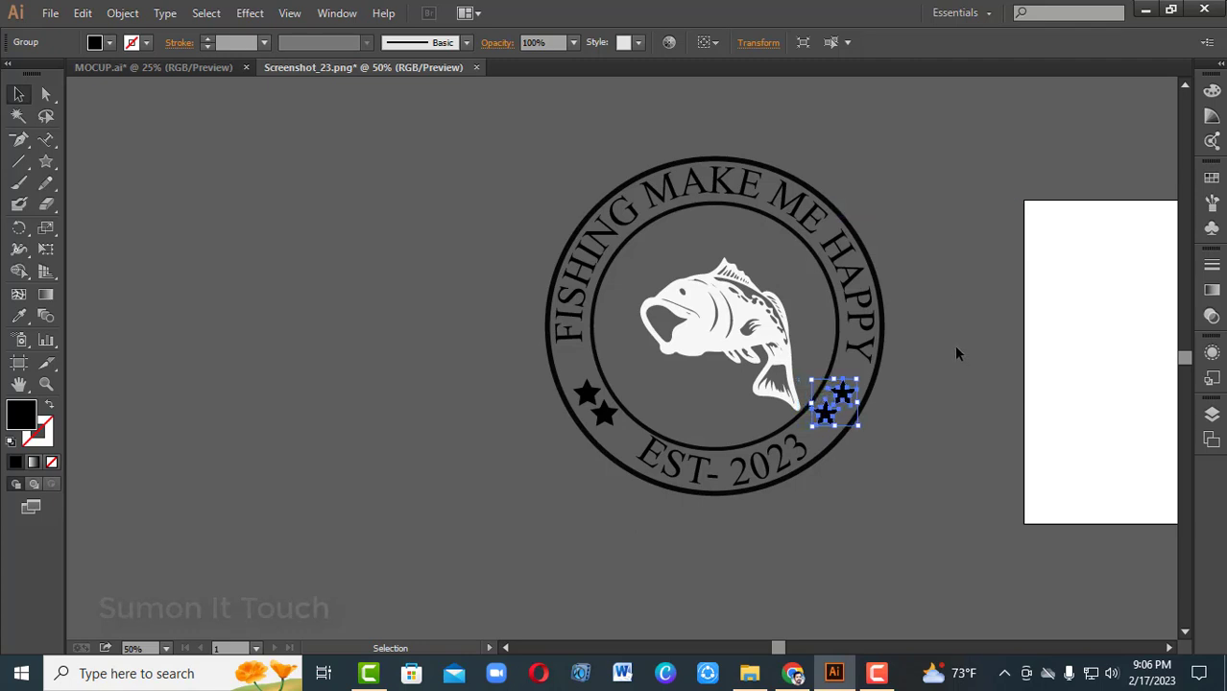
pyautogui.click(928, 363)
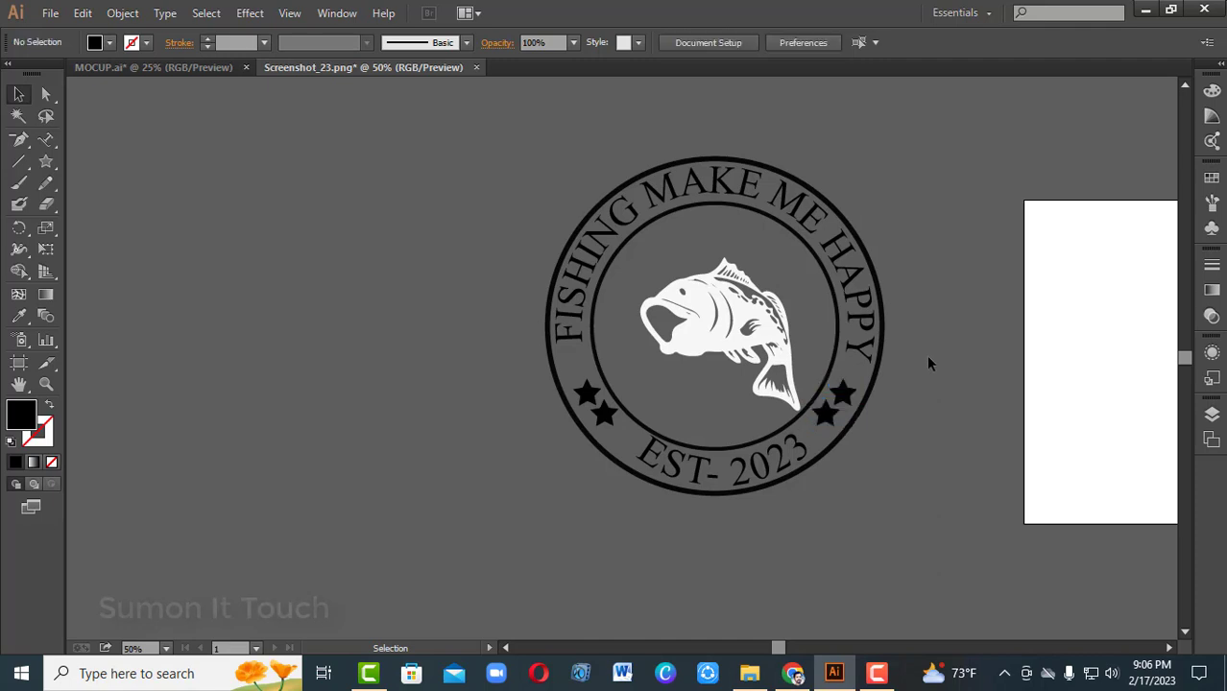
# - Rotate the FISHING MAKE ME HAPPY text slightly counterclockwise to centre it over the badge
pyautogui.click(568, 307)
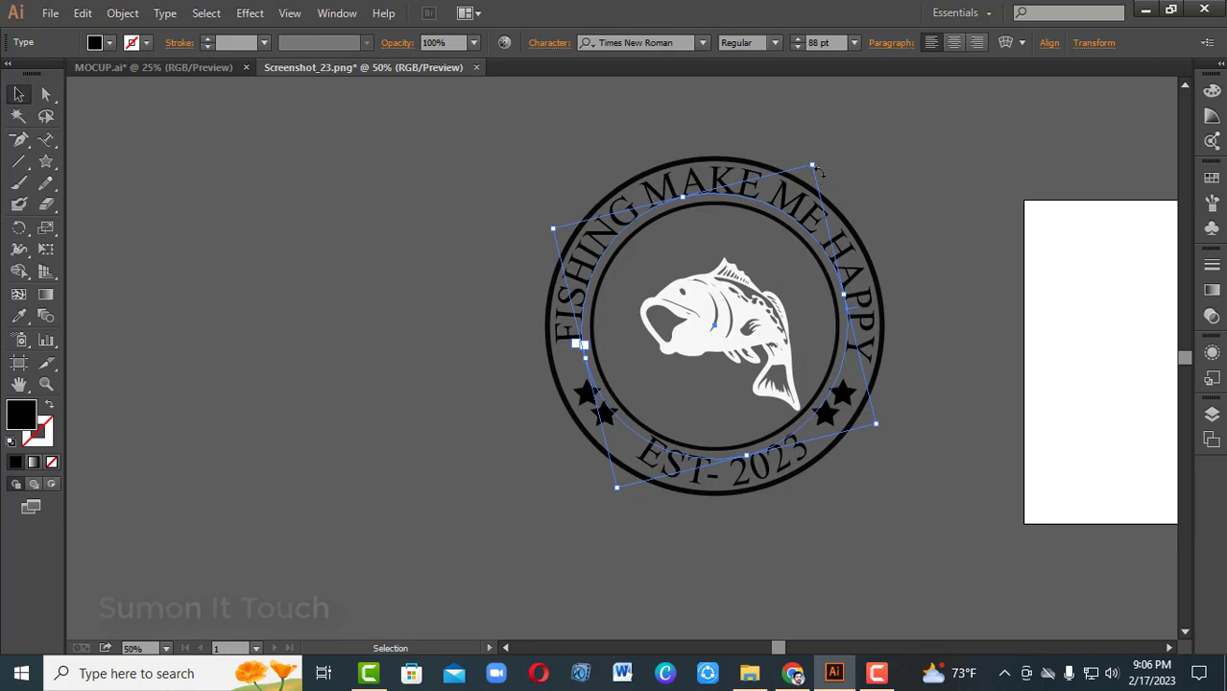
pyautogui.moveTo(821, 173); pyautogui.dragTo(817, 164)
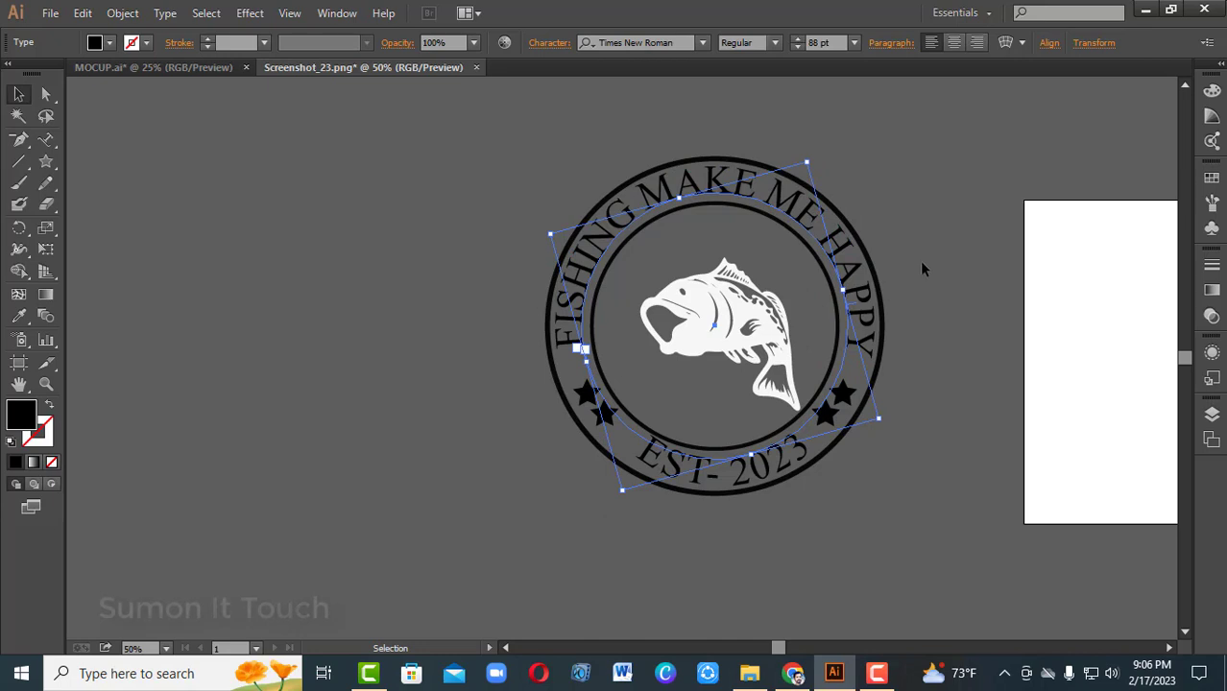
pyautogui.click(922, 286)
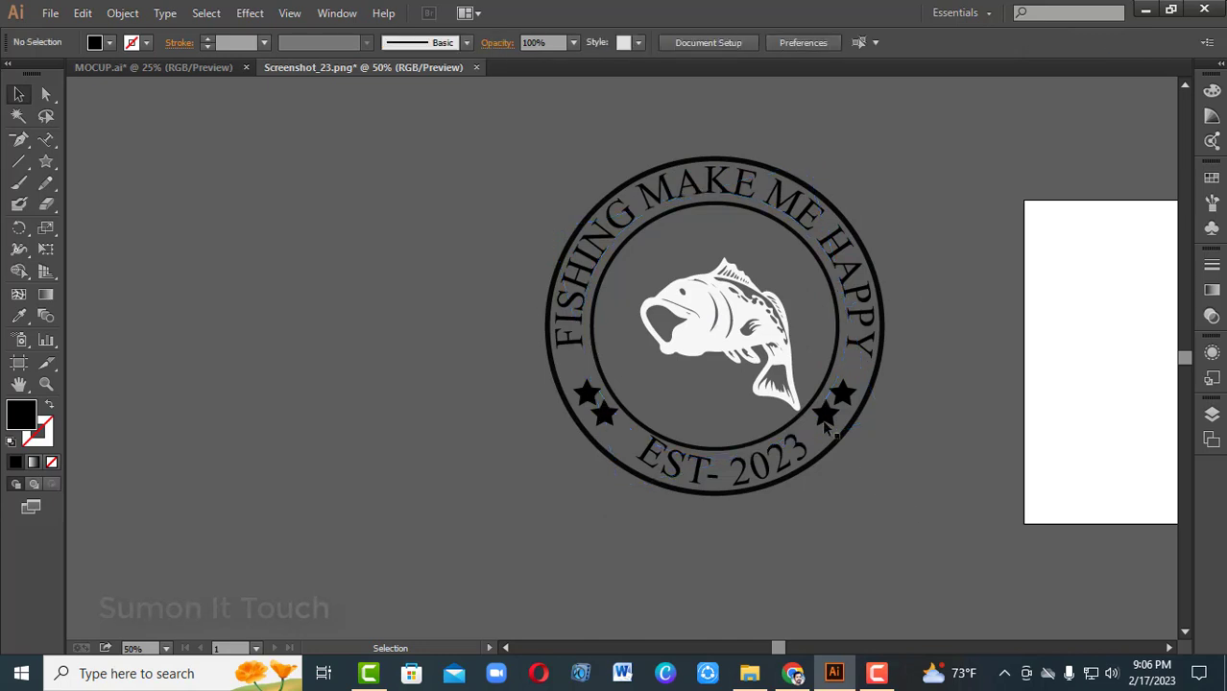
pyautogui.moveTo(536, 165); pyautogui.dragTo(802, 516)
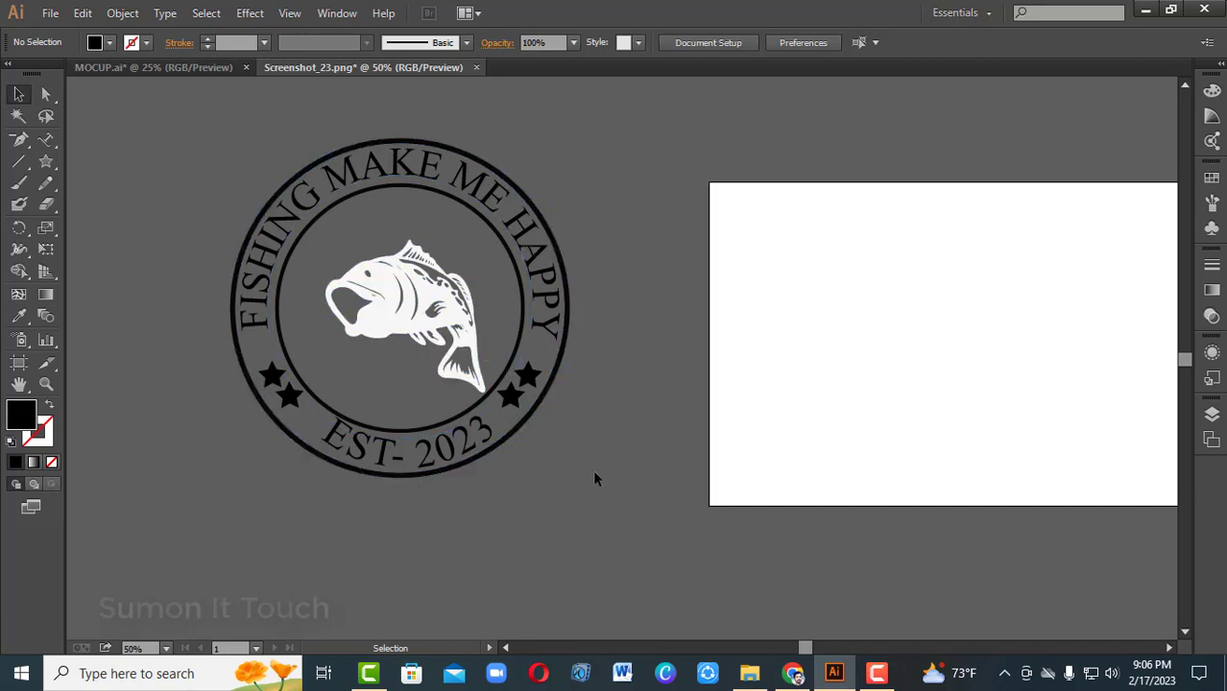
pyautogui.click(476, 343)
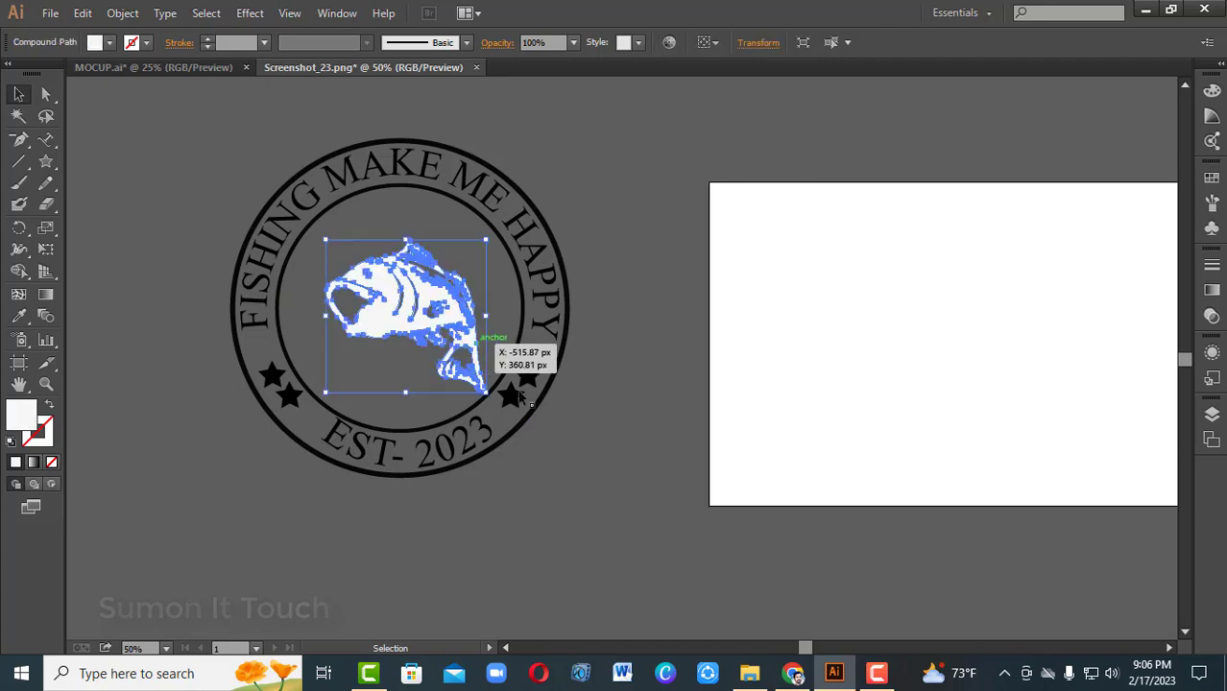
pyautogui.click(520, 395)
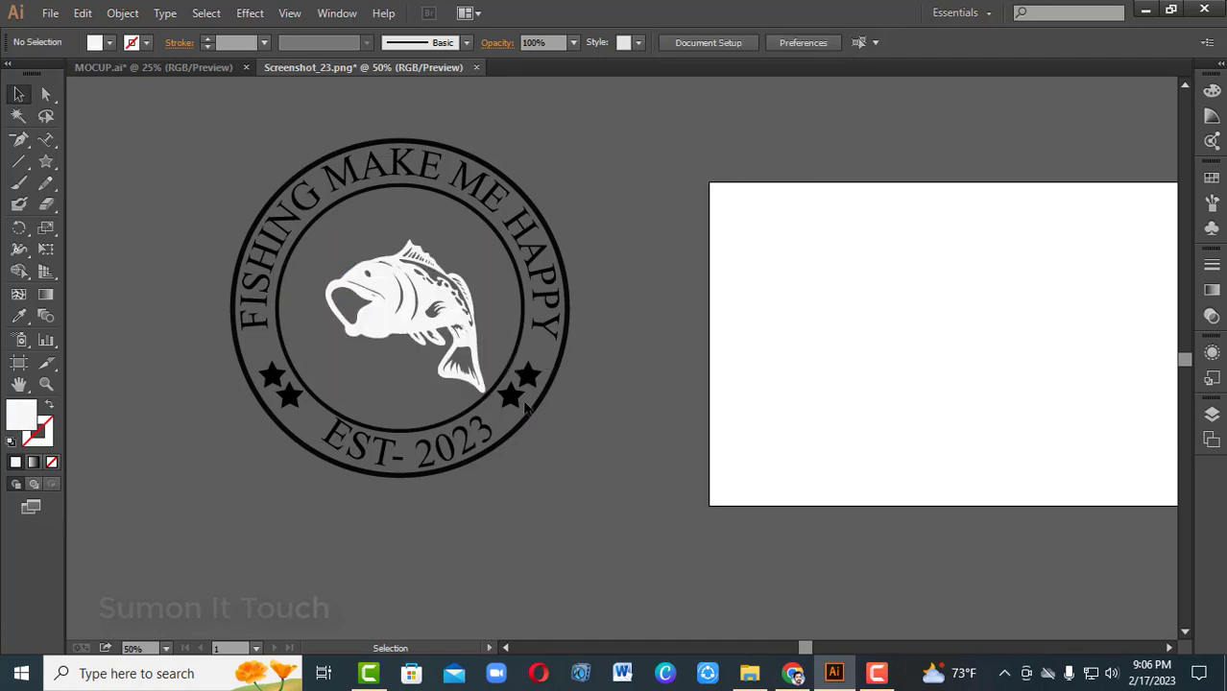
pyautogui.click(524, 320)
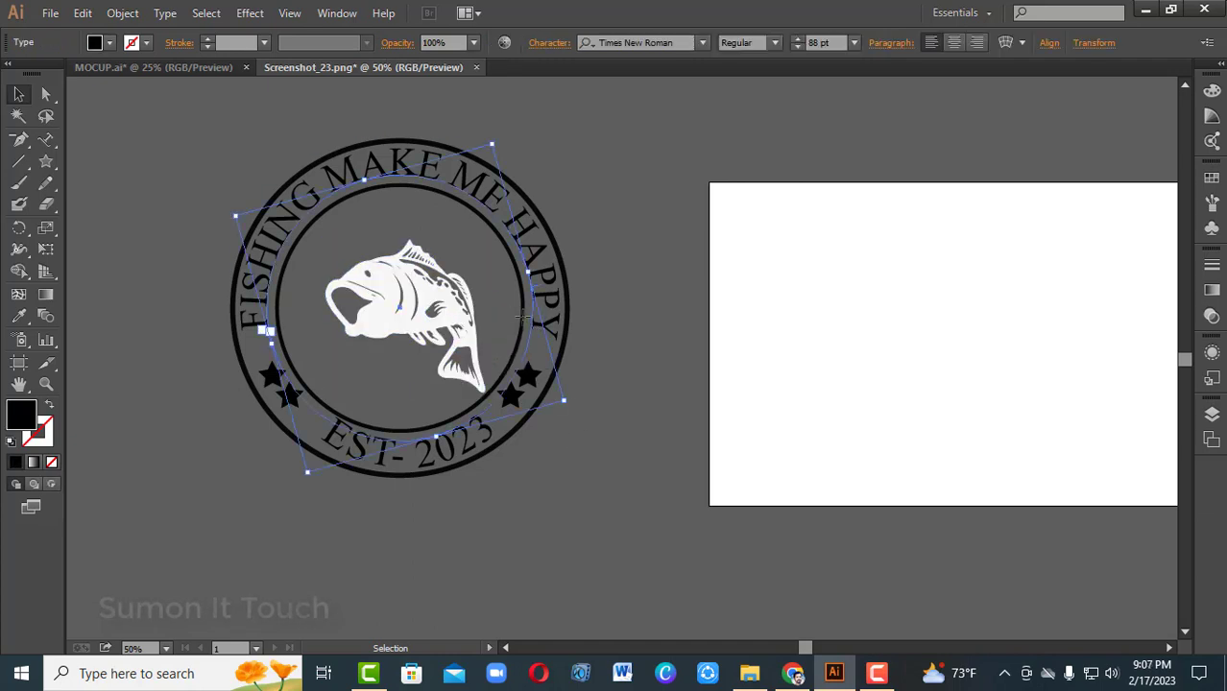
pyautogui.click(602, 352)
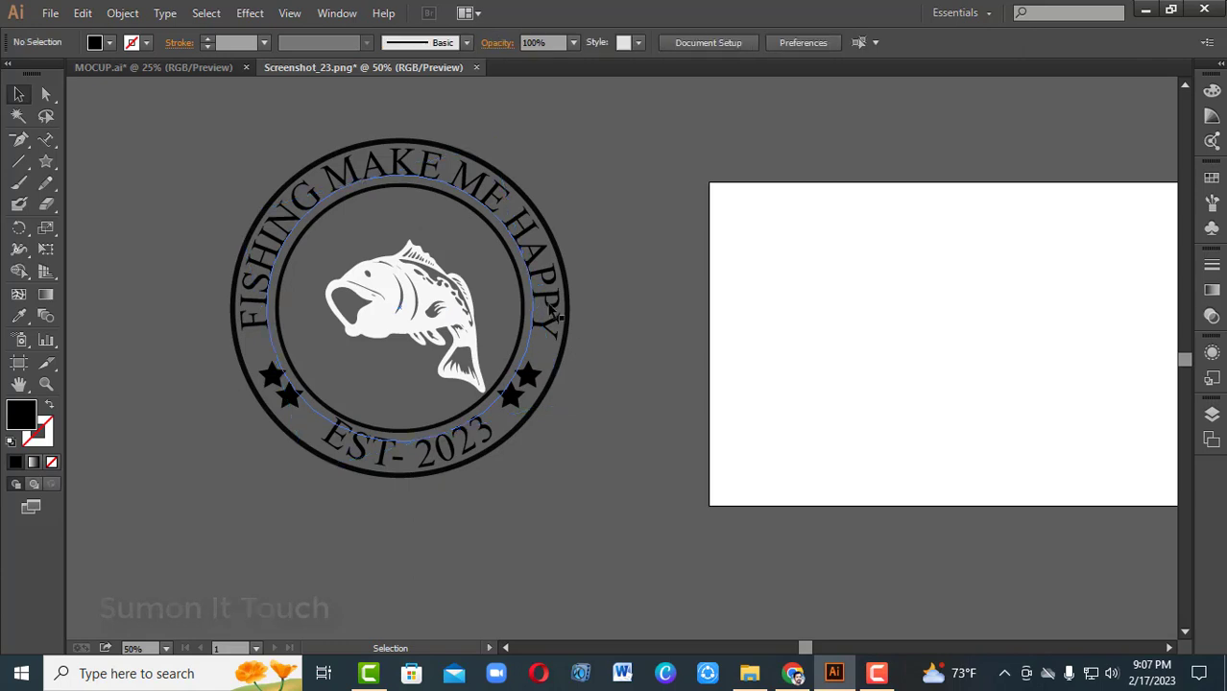
pyautogui.click(551, 310)
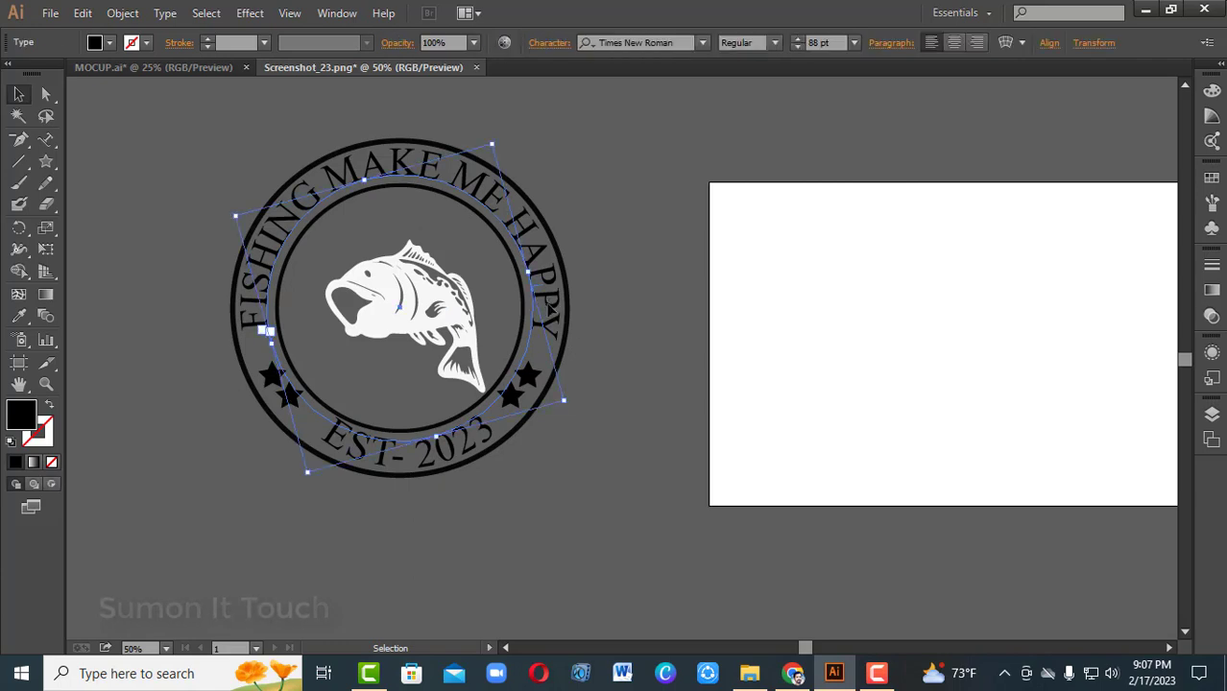
# - Duplicate the inner ring in place and scale the copy down concentrically to form a third, smaller ring around the fish
pyautogui.hotkey('ctrl', 'shift', 'a')
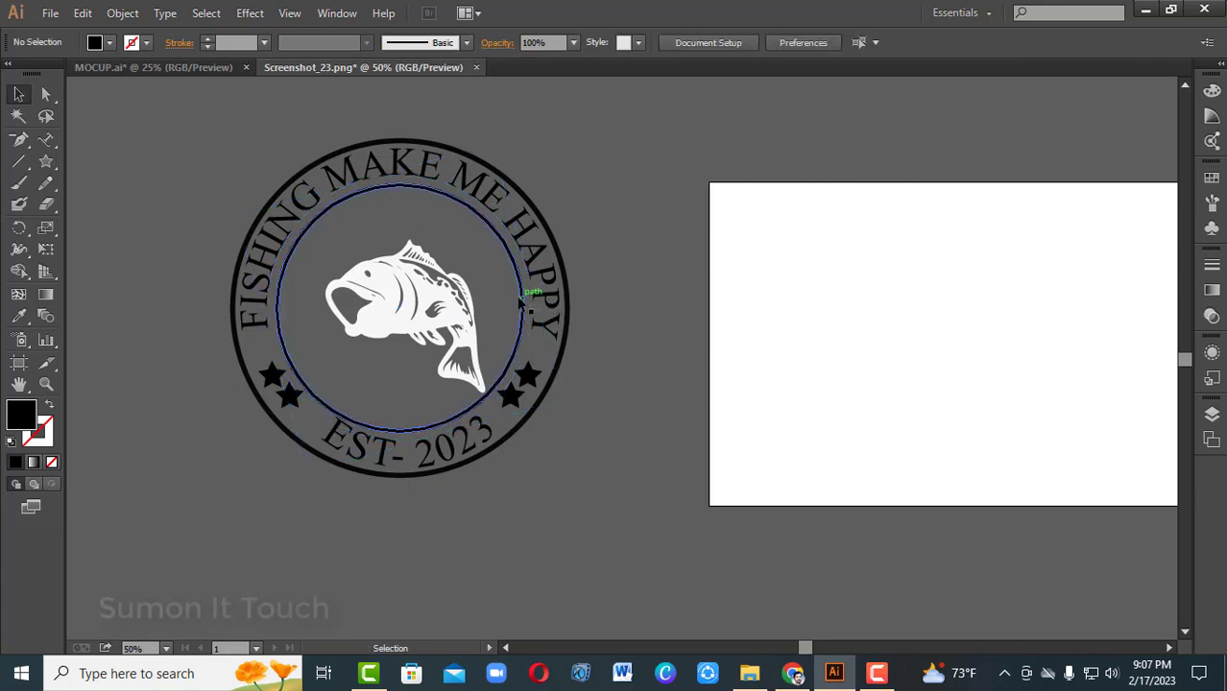
pyautogui.click(521, 305)
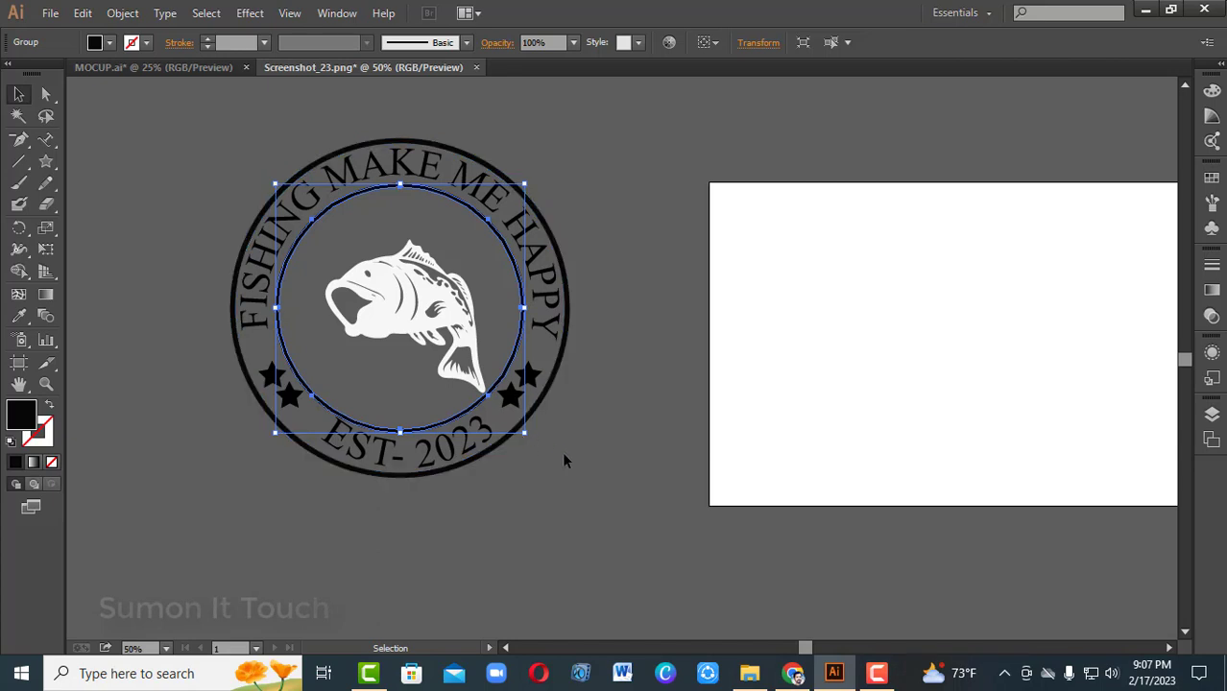
pyautogui.press('a')
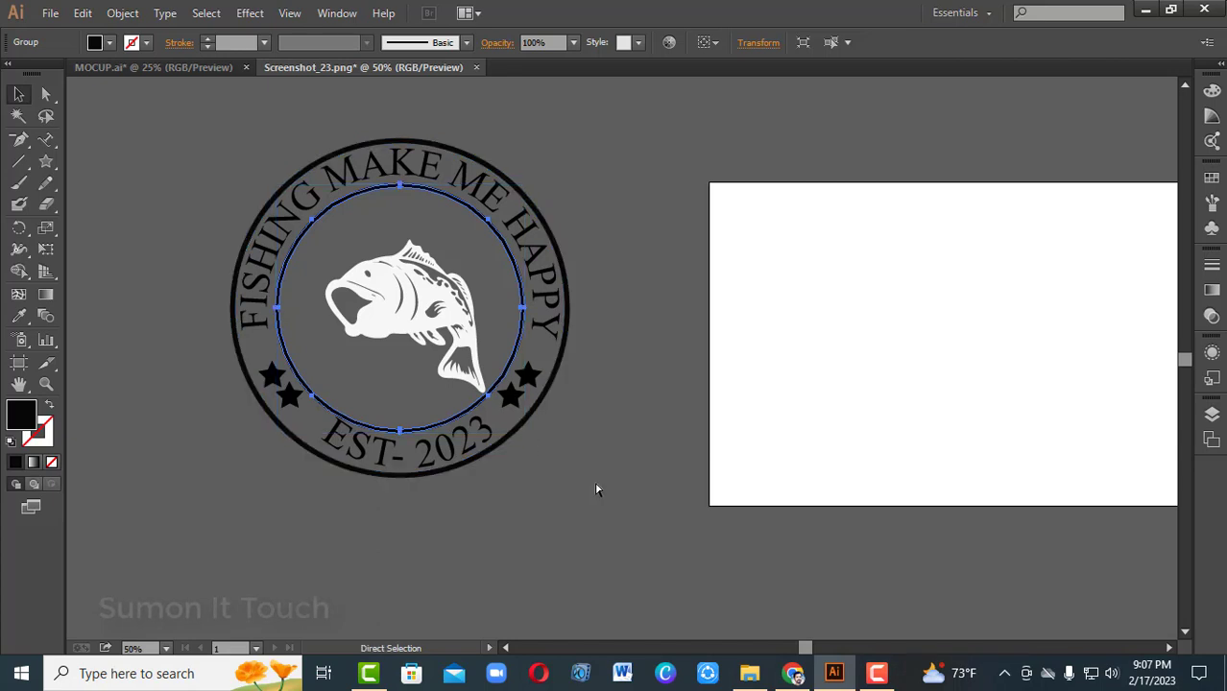
pyautogui.press('v')
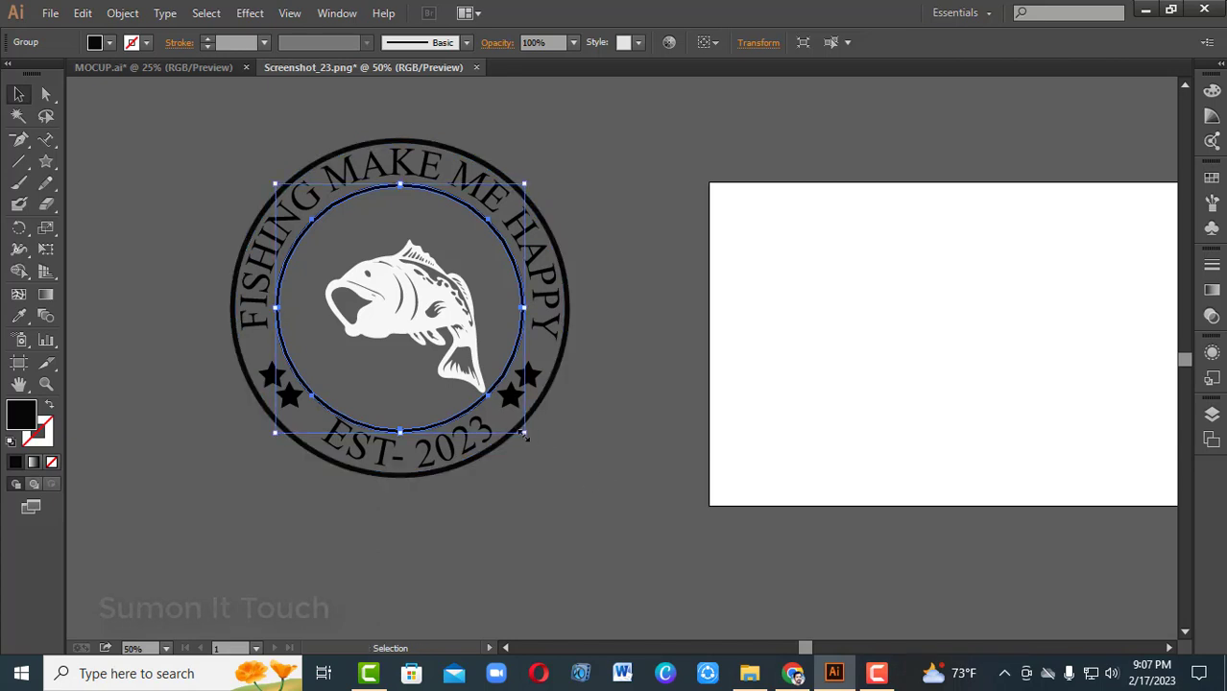
pyautogui.moveTo(525, 435)
pyautogui.mouseDown()
pyautogui.moveTo(529, 420)
pyautogui.moveTo(509, 419)
pyautogui.mouseUp()
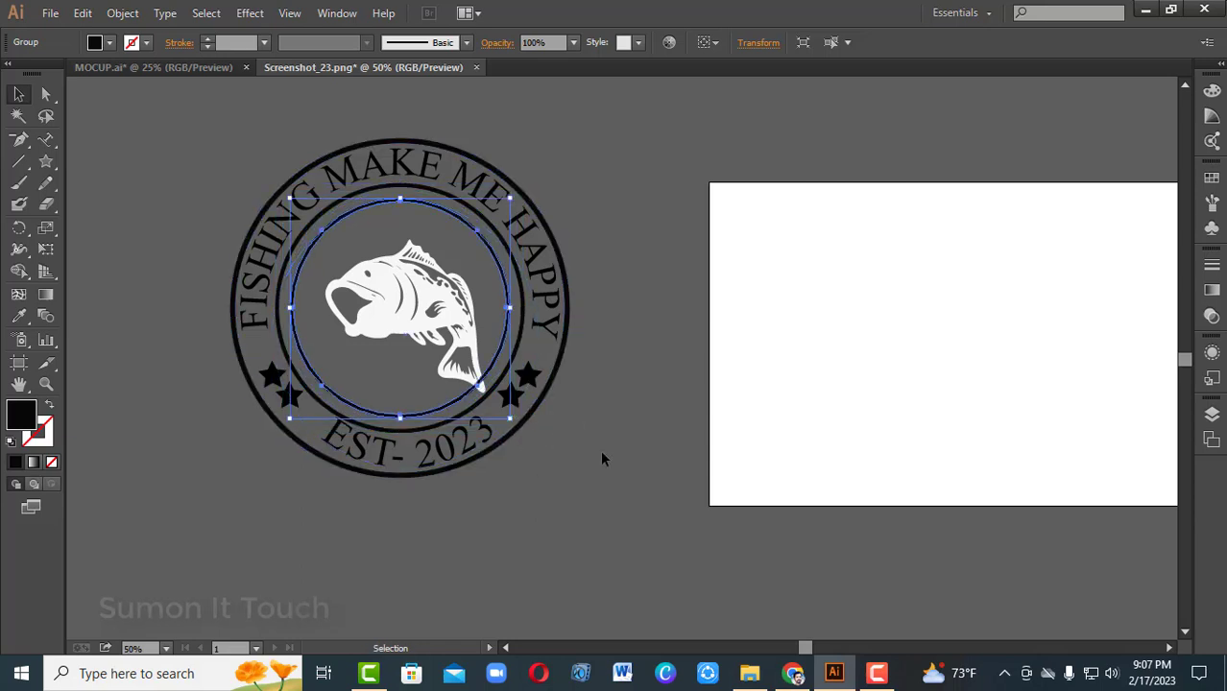
pyautogui.click(602, 458)
# - Move the fish up towards the ring's upper left and enlarge it until it spans most of the innermost ring
pyautogui.click(429, 307)
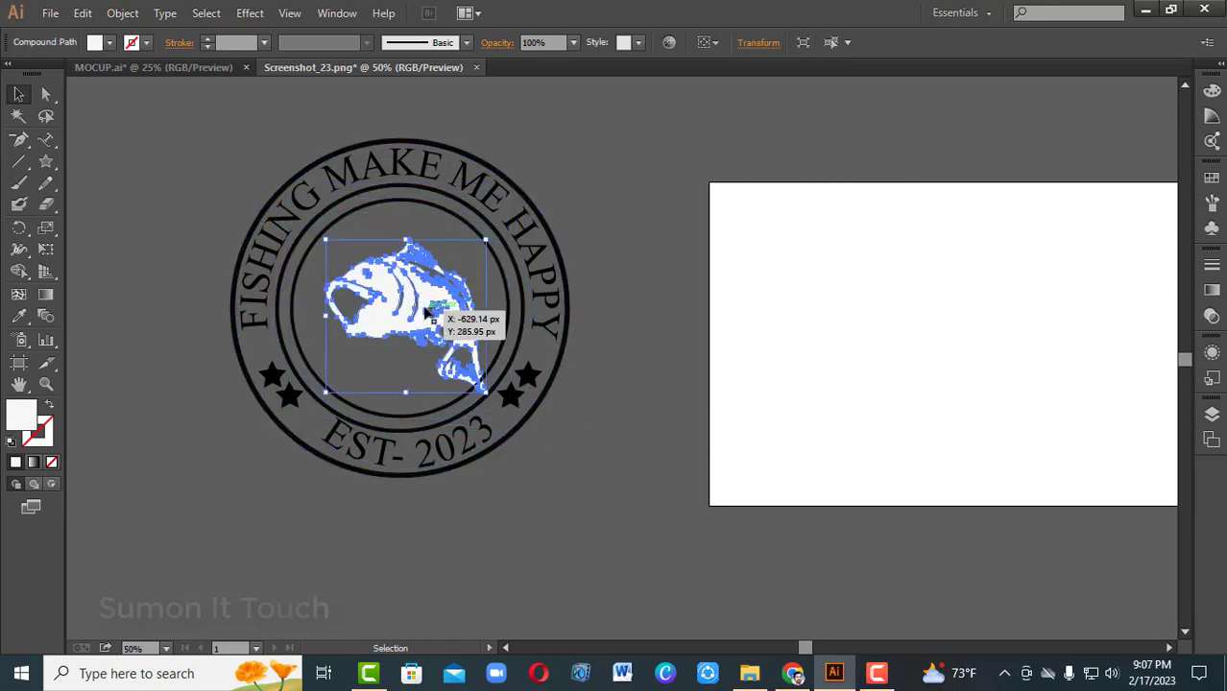
pyautogui.moveTo(412, 294)
pyautogui.mouseDown()
pyautogui.moveTo(365, 290)
pyautogui.moveTo(401, 285)
pyautogui.mouseUp()
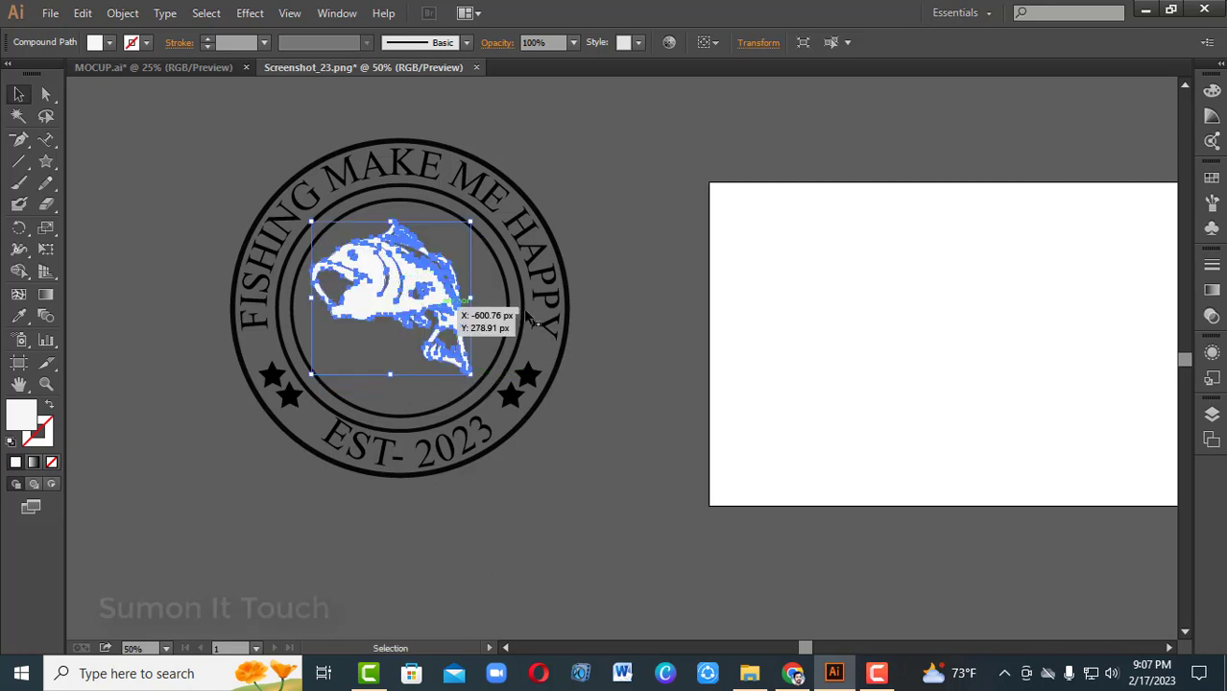
pyautogui.click(640, 305)
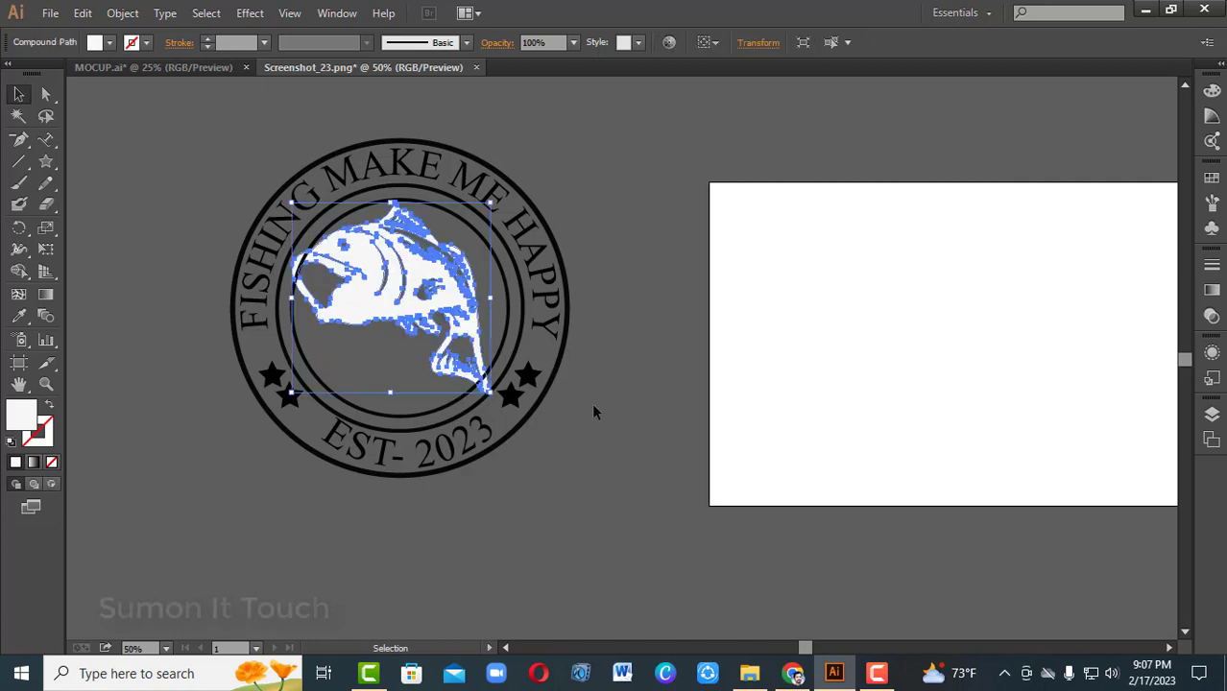
pyautogui.click(594, 405)
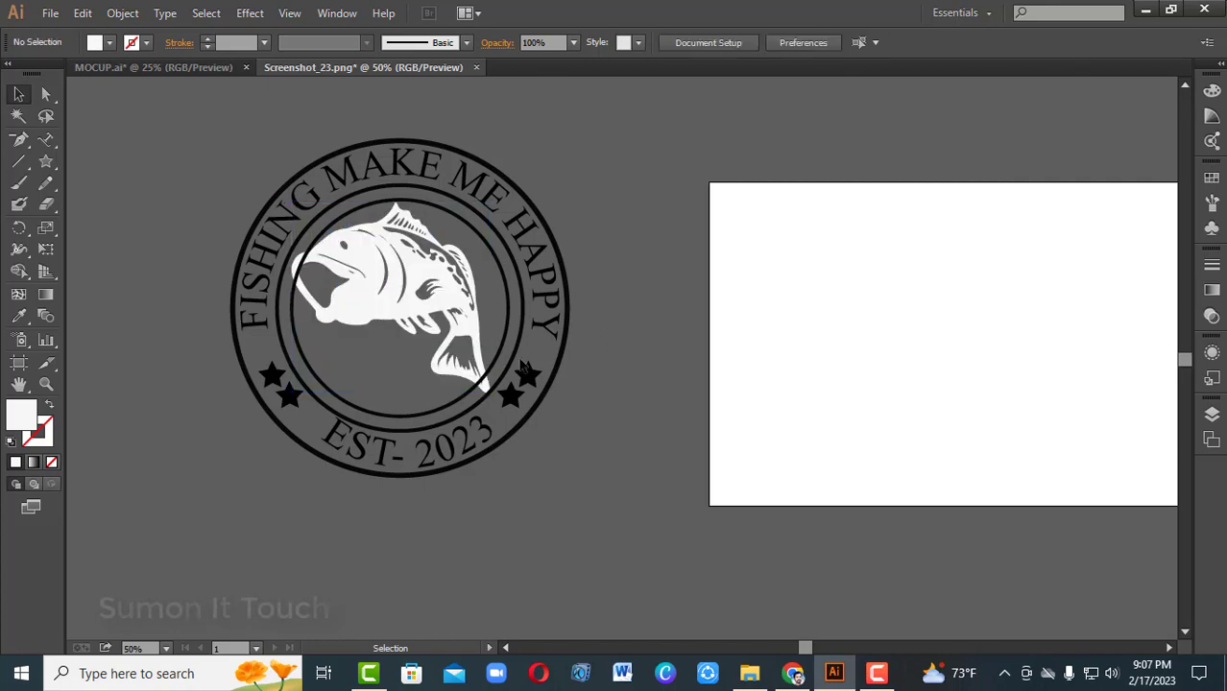
# - Bring the fish to the front so it overlaps the innermost ring
pyautogui.rightClick(384, 277)
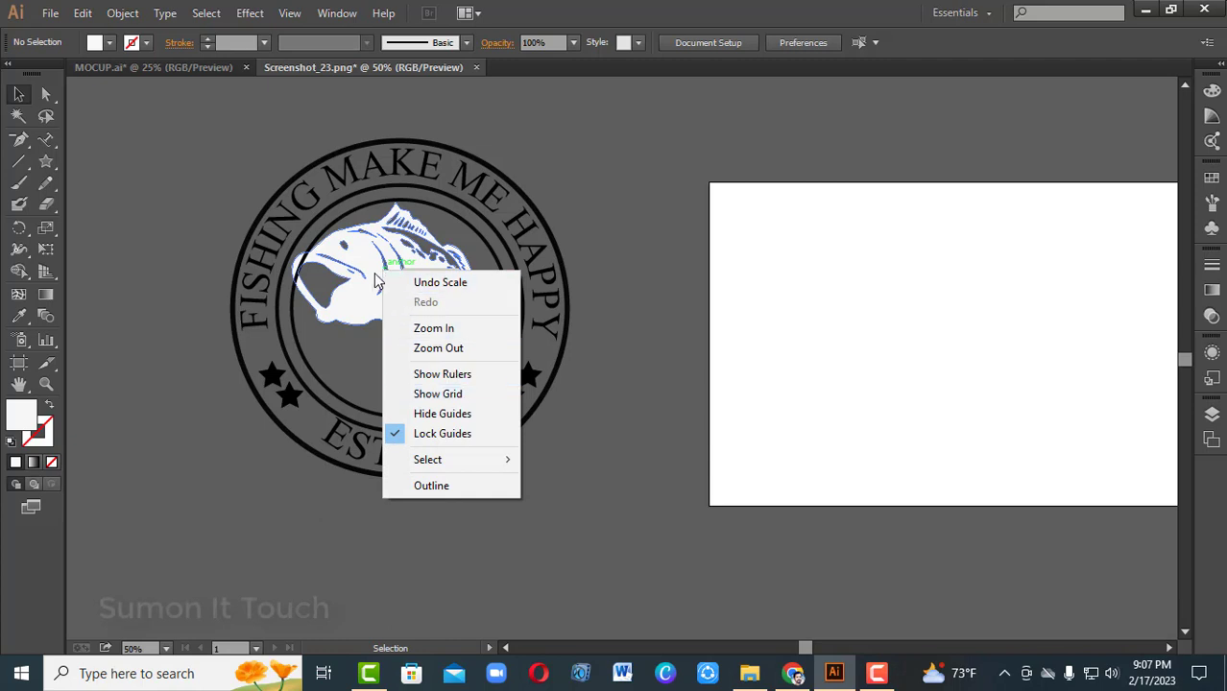
pyautogui.rightClick(375, 273)
pyautogui.click(352, 251)
pyautogui.rightClick(367, 264)
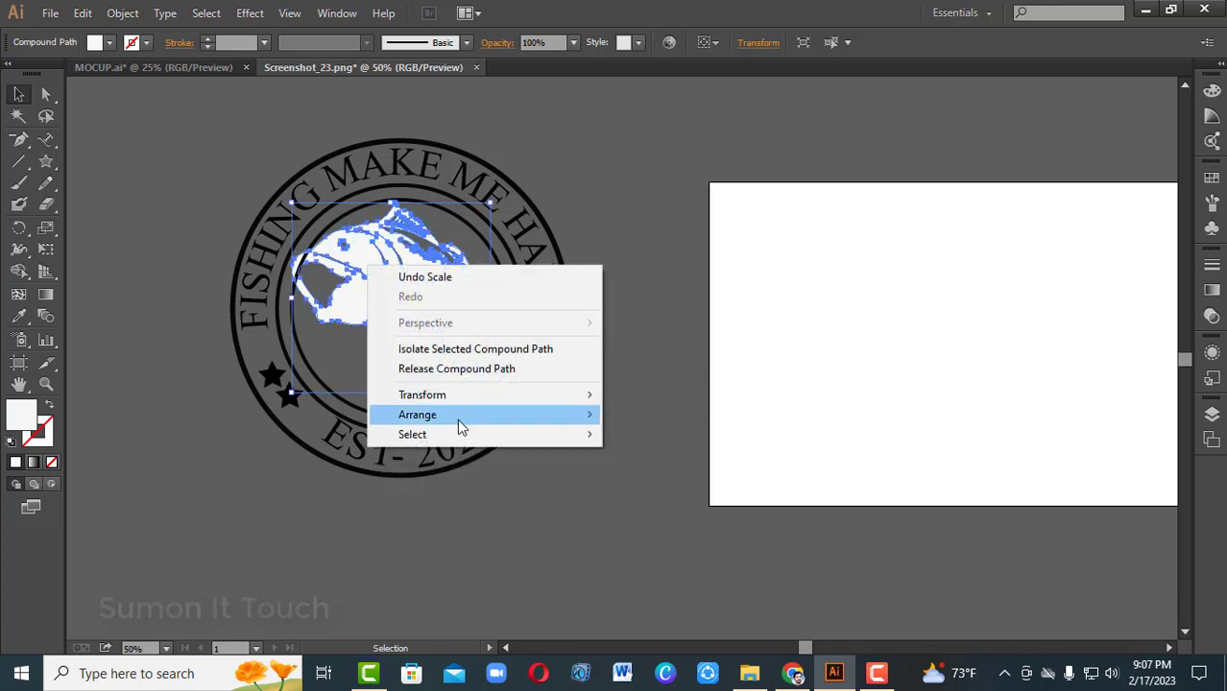
pyautogui.moveTo(467, 416)
pyautogui.click(624, 424)
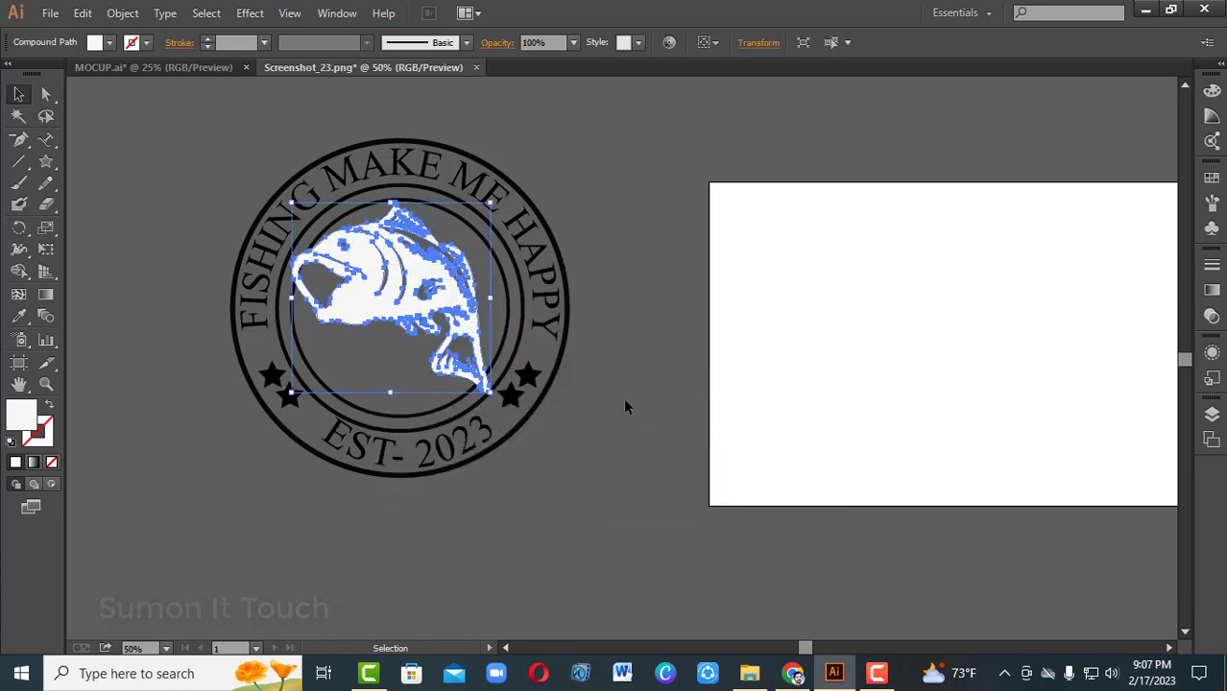
pyautogui.click(625, 407)
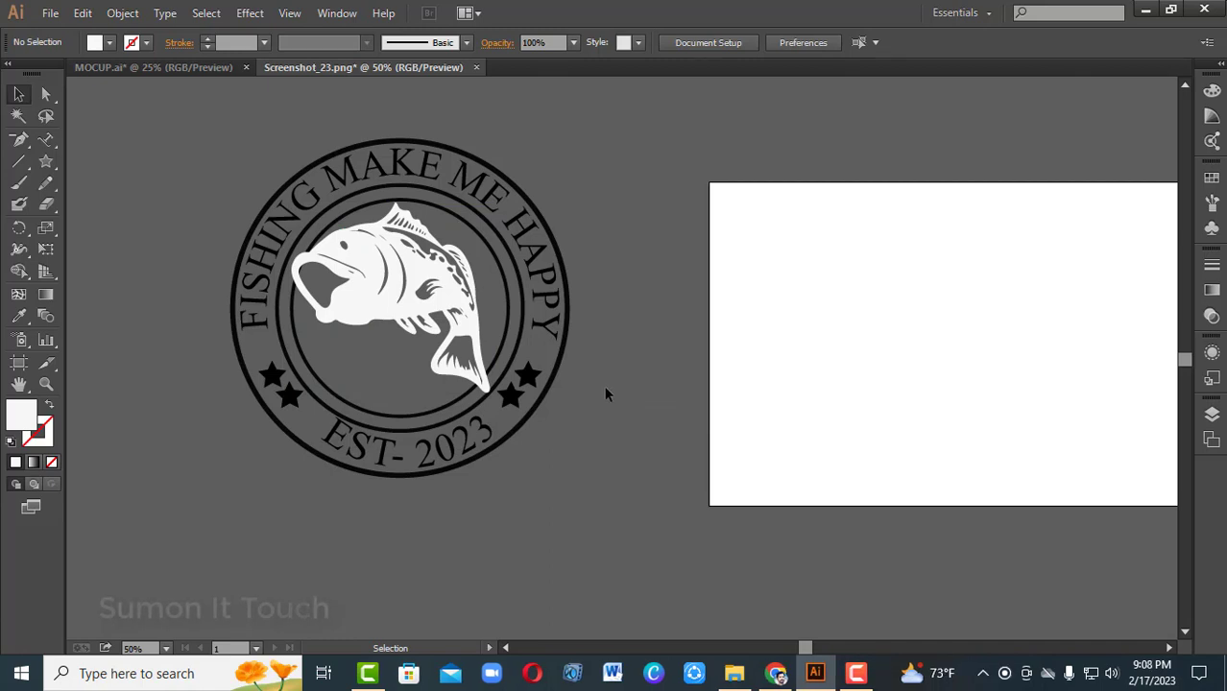
# - Scale the fish and the innermost ring up slightly together, narrowing the gap to the middle ring
pyautogui.keyDown('shift'); pyautogui.click(430, 297); pyautogui.keyUp('shift')
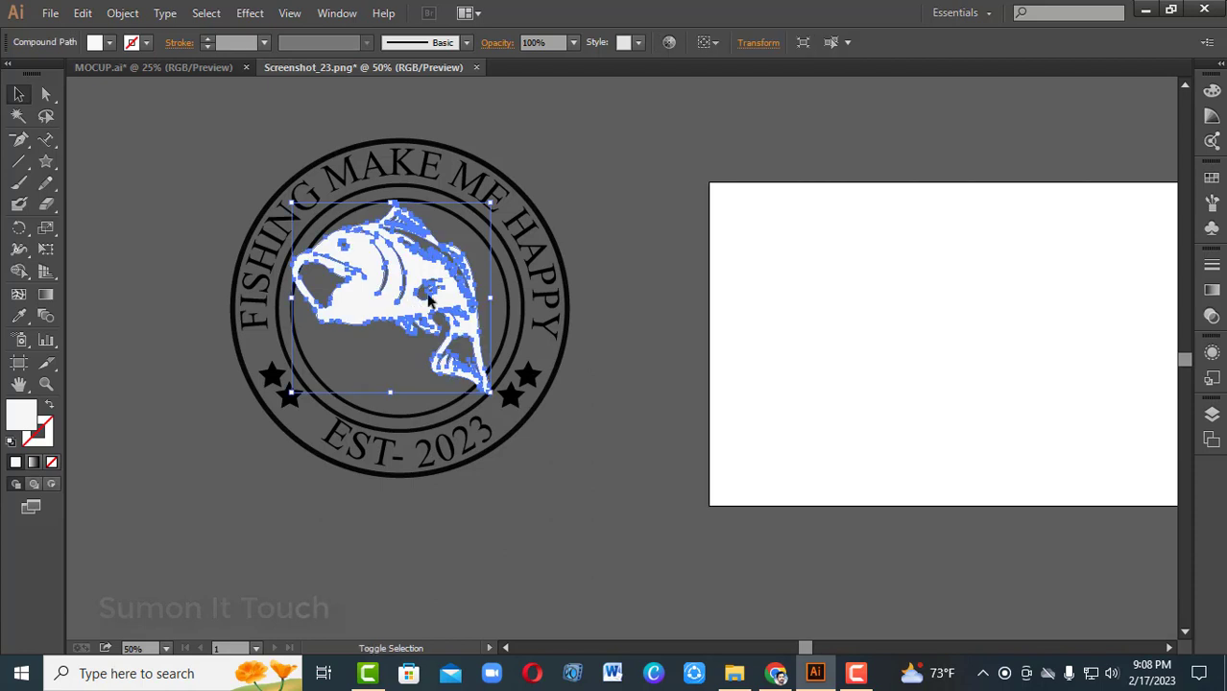
pyautogui.keyDown('shift'); pyautogui.click(507, 294); pyautogui.keyUp('shift')
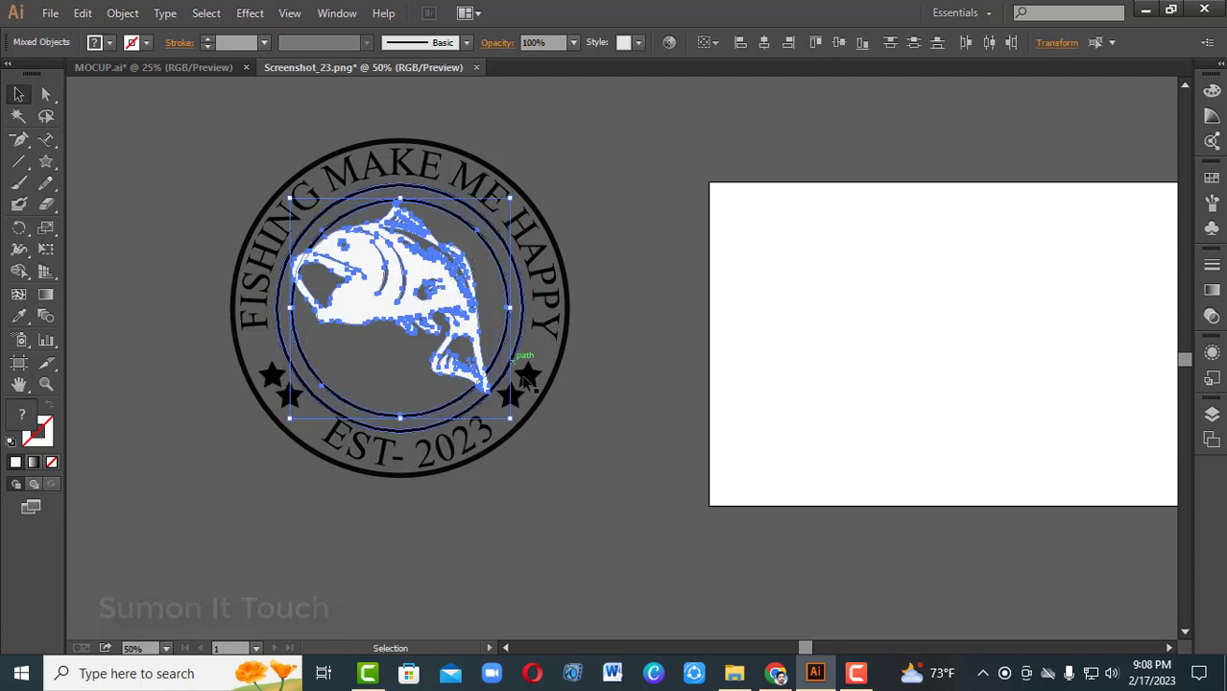
pyautogui.moveTo(510, 416); pyautogui.dragTo(515, 424)
pyautogui.click(599, 448)
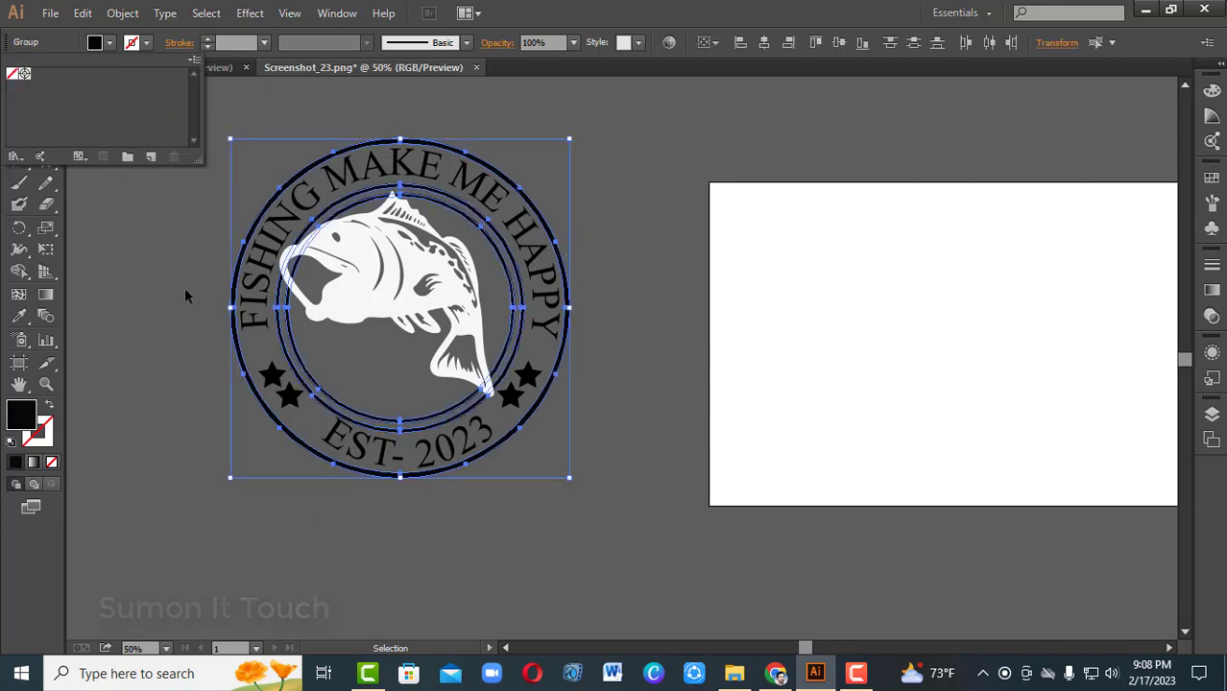
# - Fill the three rings with olive yellow BCBC08
pyautogui.click(183, 290)
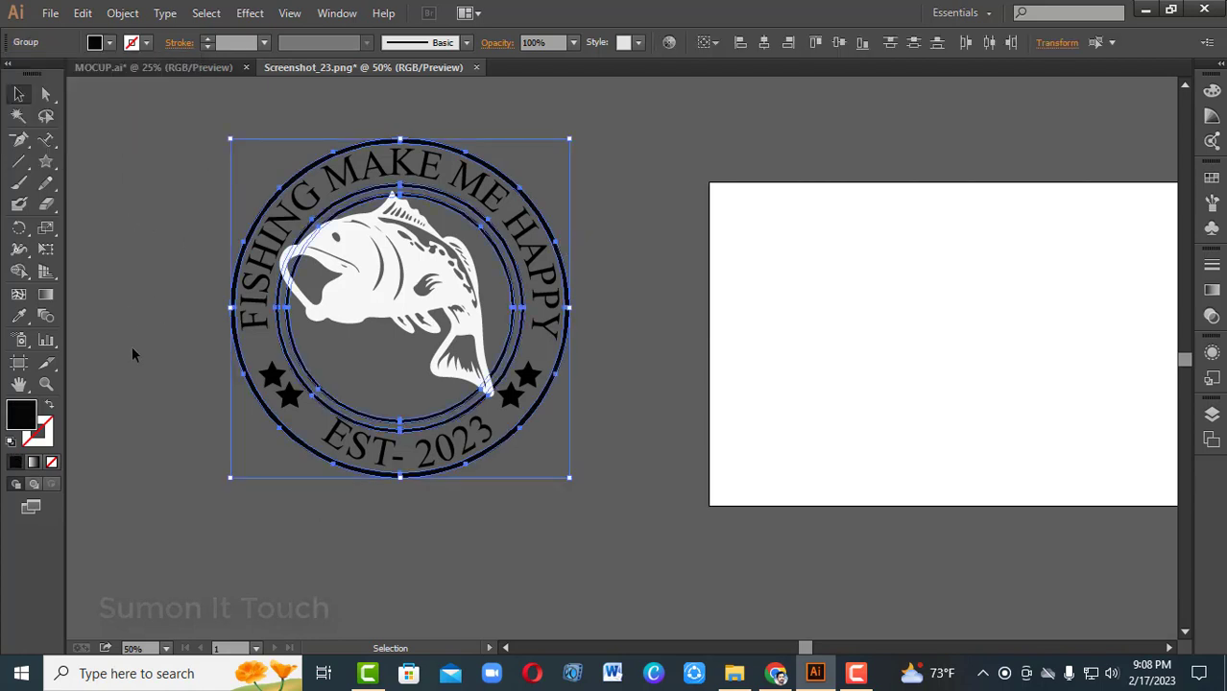
pyautogui.doubleClick(27, 420)
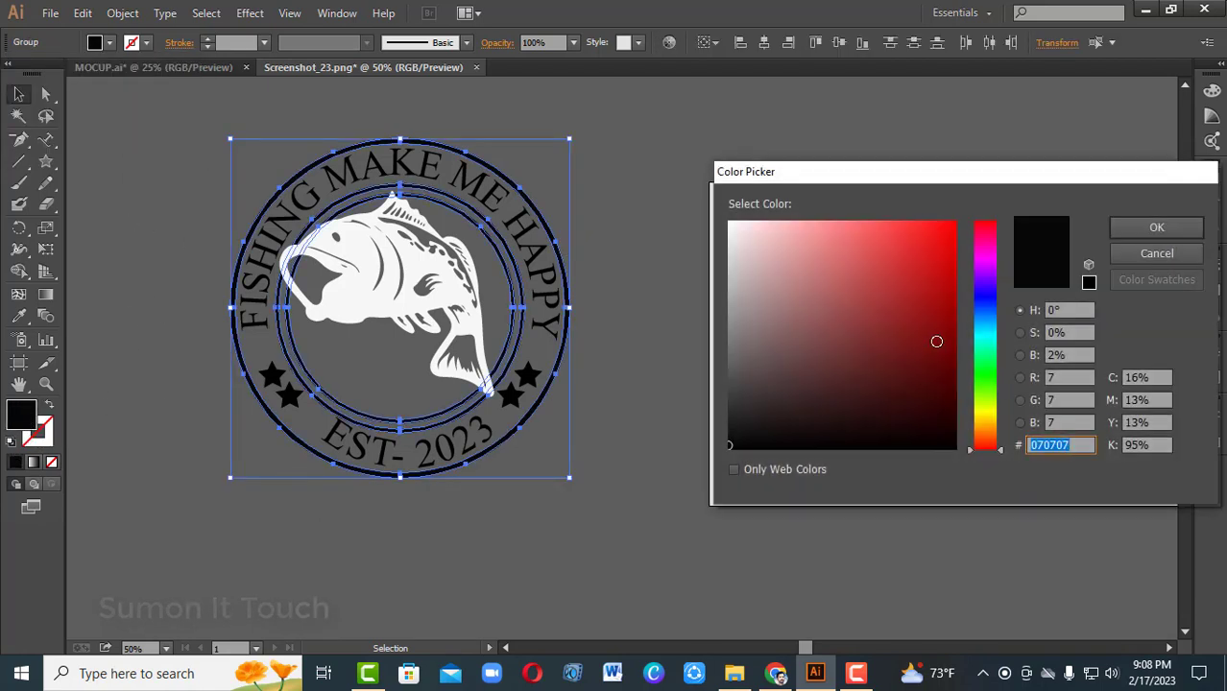
pyautogui.click(930, 338)
pyautogui.click(995, 414)
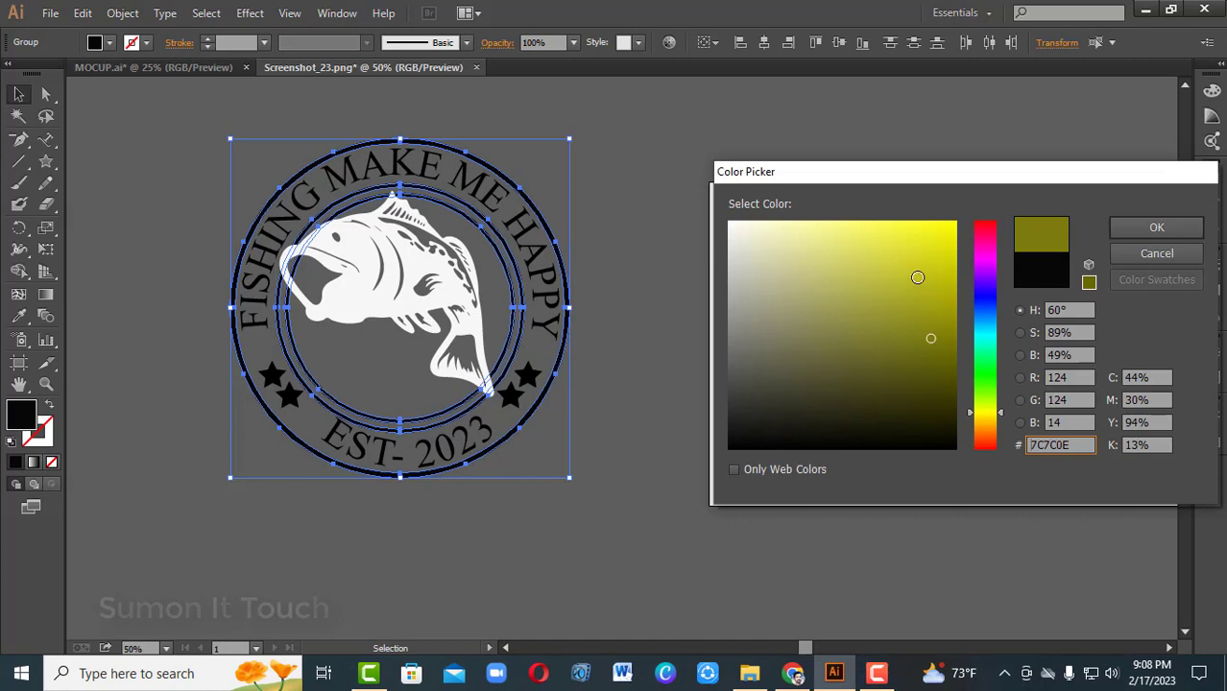
pyautogui.click(936, 236)
pyautogui.click(942, 308)
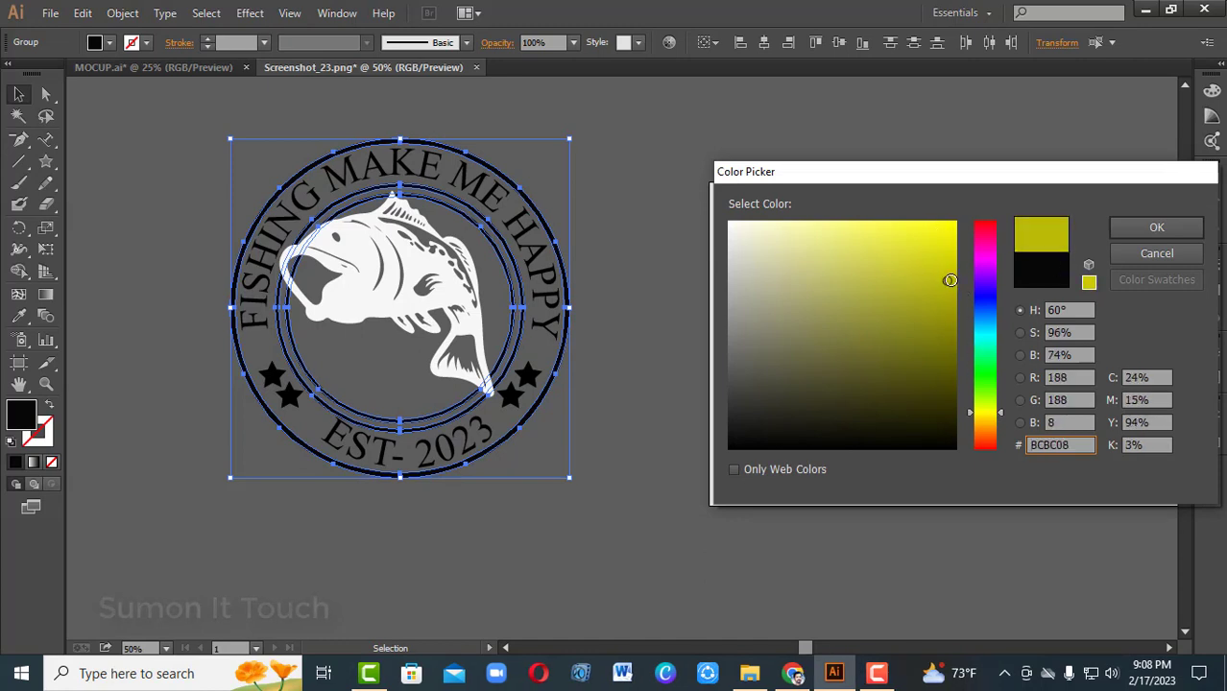
pyautogui.click(1116, 234)
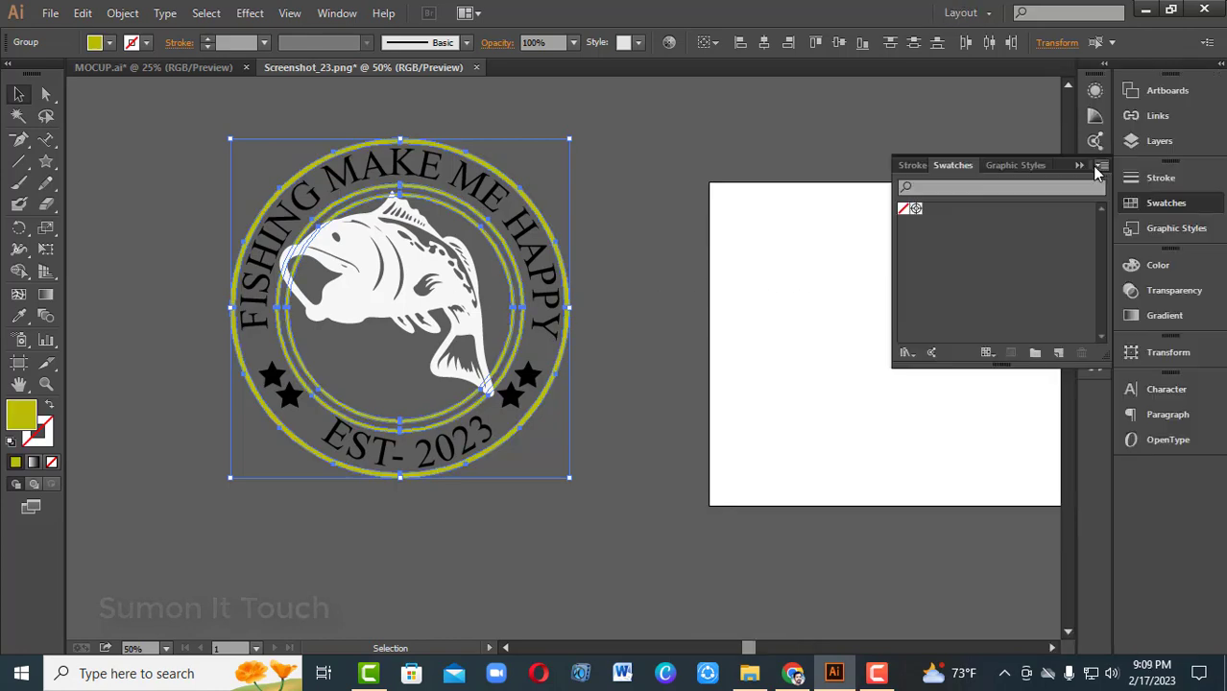
# - Open the Basic RGB swatch library and place it clear of the badge, over the artboard's upper edge
pyautogui.click(1097, 168)
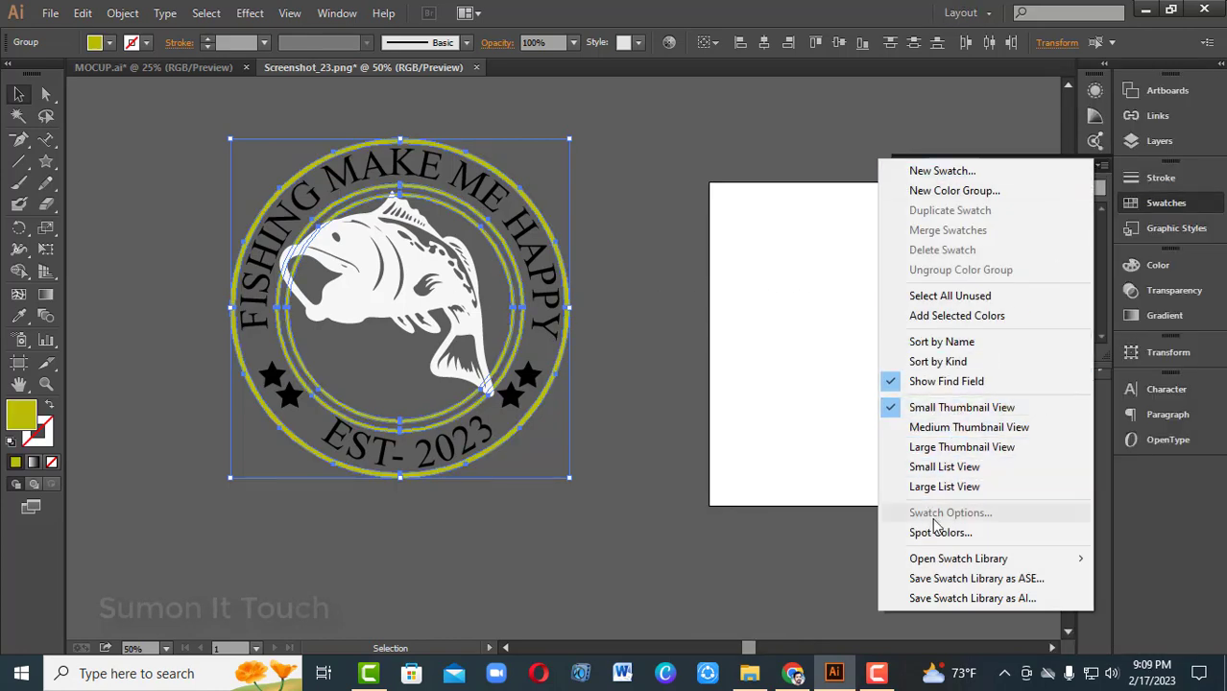
pyautogui.moveTo(960, 558)
pyautogui.moveTo(776, 215)
pyautogui.click(930, 216)
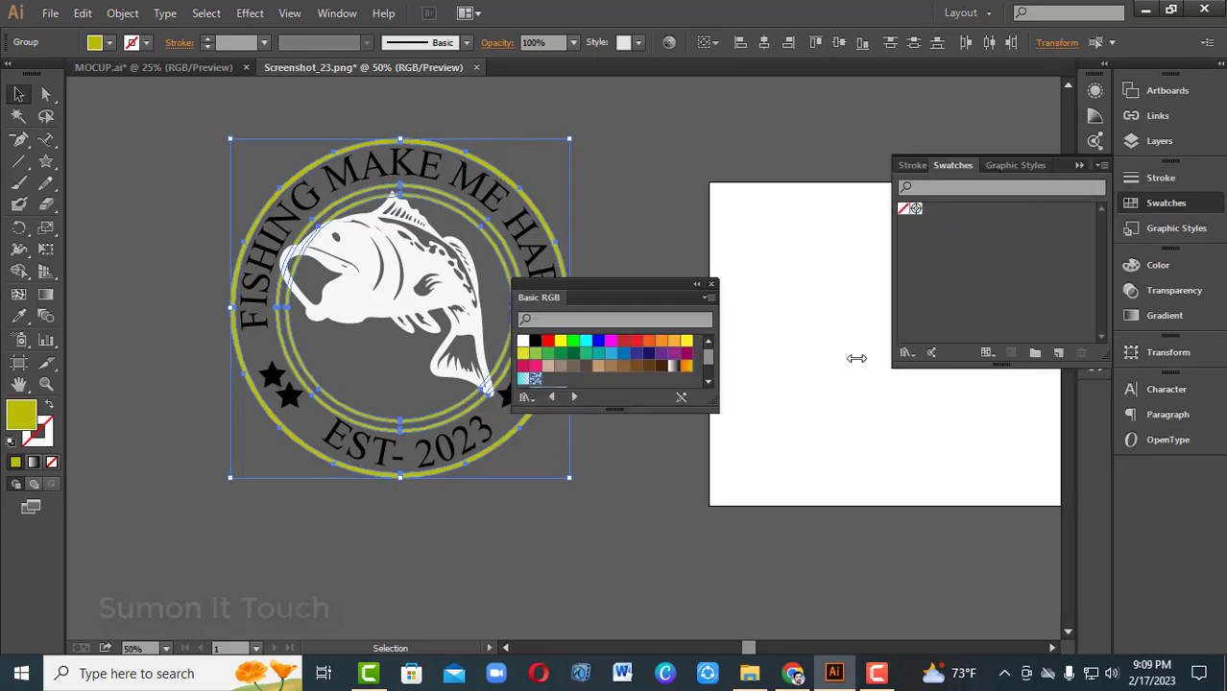
pyautogui.click(793, 364)
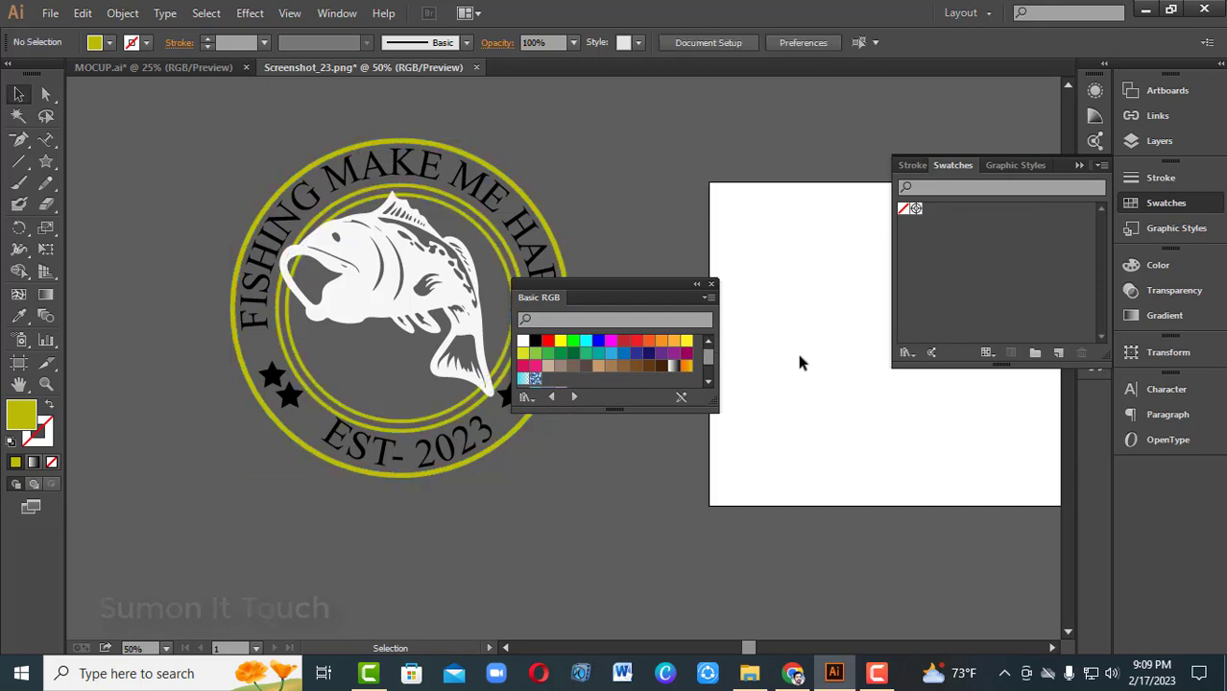
pyautogui.click(1079, 165)
pyautogui.moveTo(624, 286); pyautogui.dragTo(886, 118)
# - Fill all three rings with an orange swatch from the Basic RGB library
pyautogui.click(566, 266)
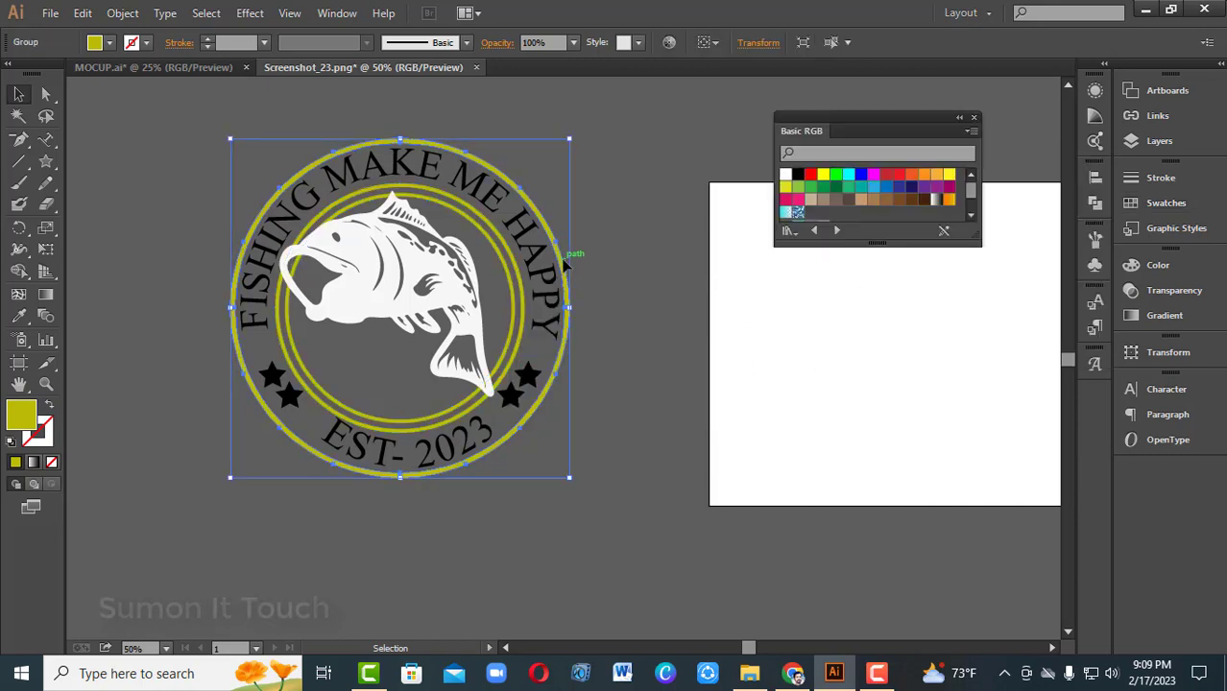
pyautogui.keyDown('shift'); pyautogui.click(519, 303); pyautogui.keyUp('shift')
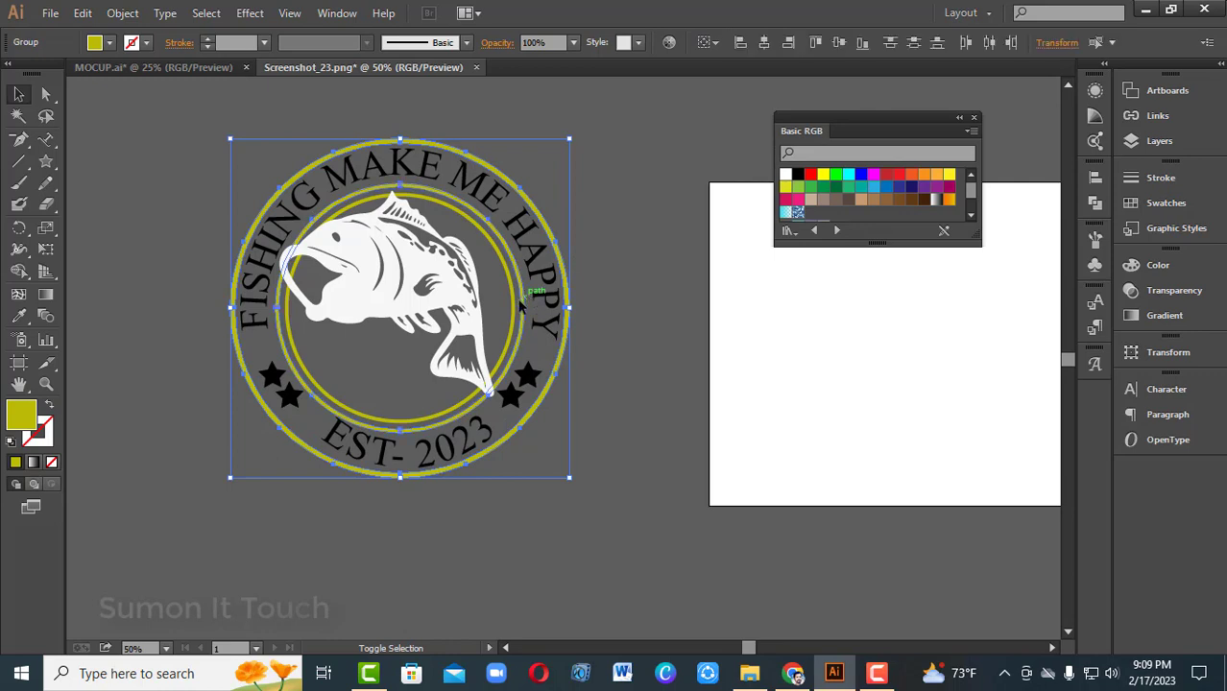
pyautogui.click(937, 177)
pyautogui.click(923, 174)
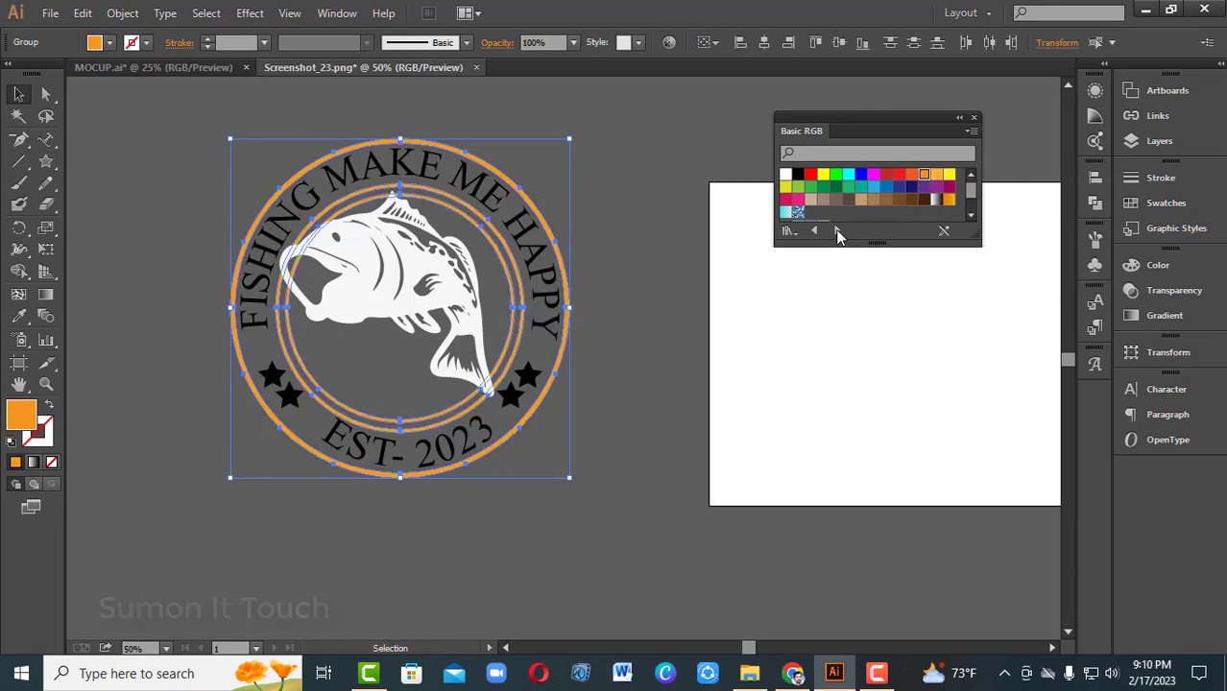
pyautogui.click(687, 248)
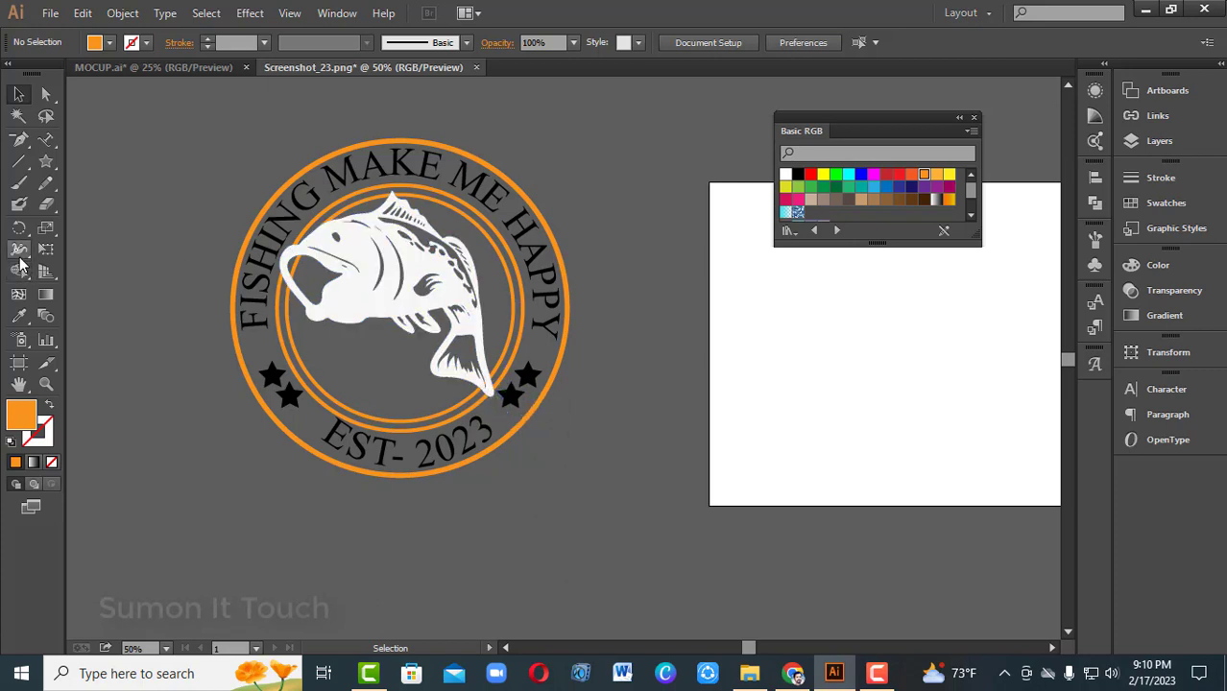
# - Select the whole badge and use Shape Builder to merge the fish's tail with the pieces cut by the two inner rings
pyautogui.hotkey('ctrl', 'a')
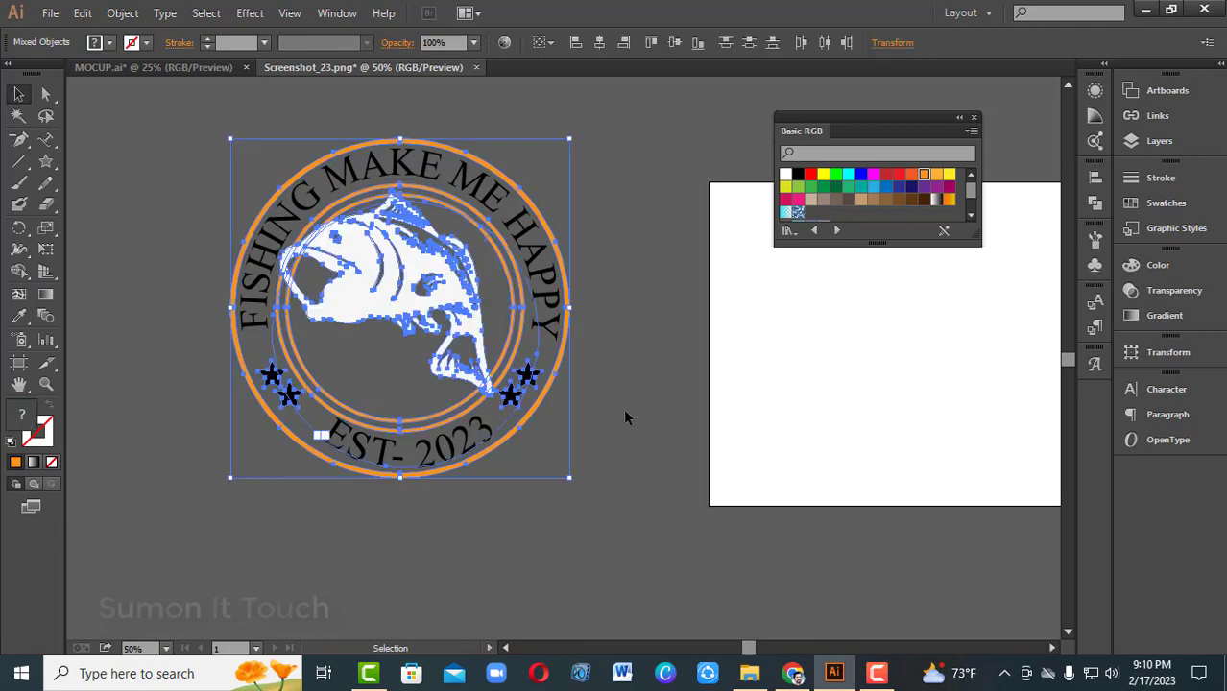
pyautogui.hotkey('ctrl', '+')
pyautogui.hotkey('ctrl', '+')
pyautogui.hotkey('ctrl', '+')
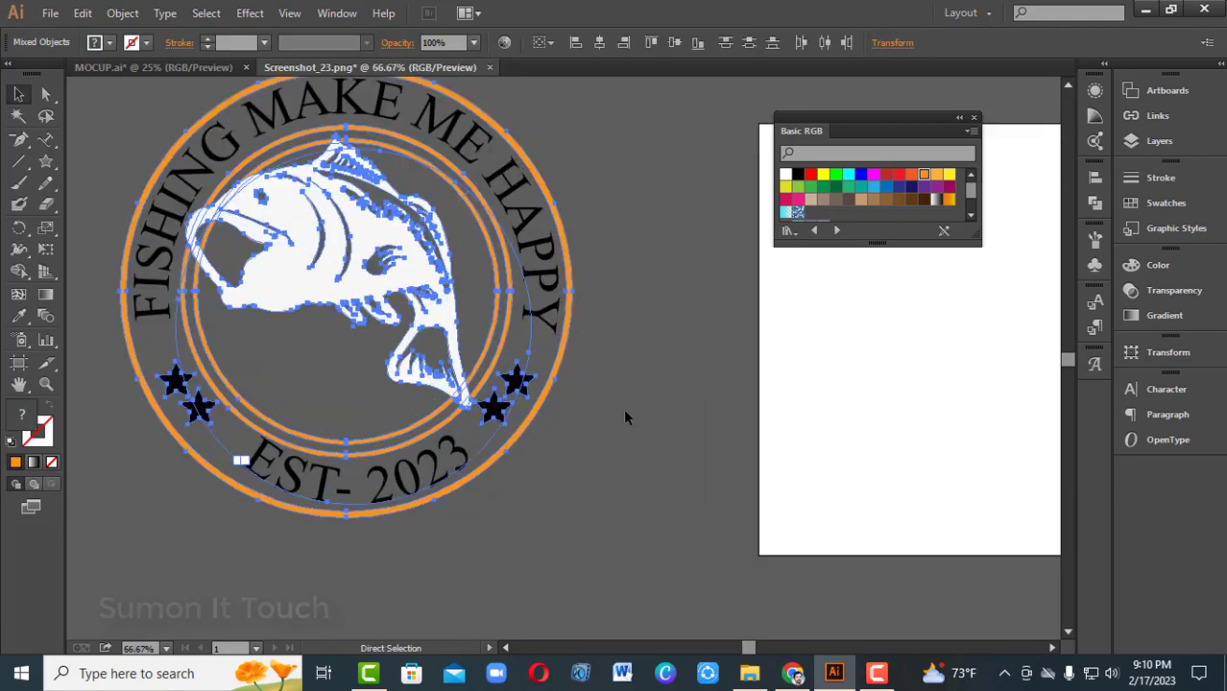
pyautogui.moveTo(625, 432); pyautogui.dragTo(893, 472)
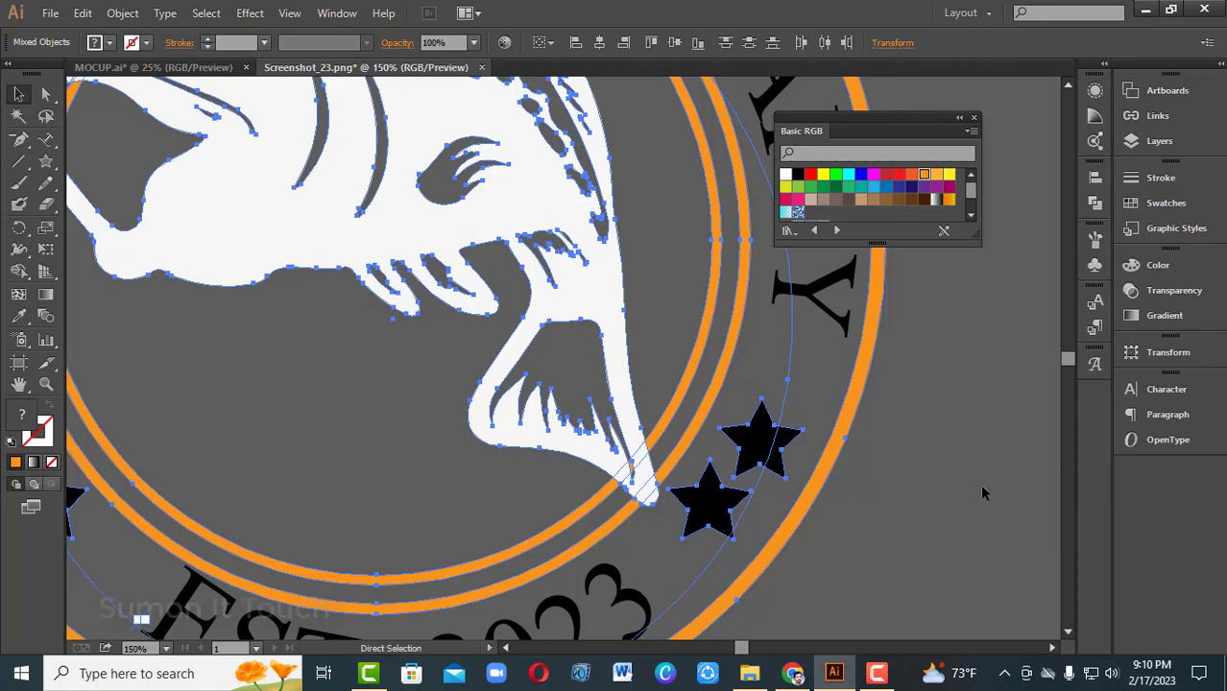
pyautogui.hotkey('ctrl', '+')
pyautogui.hotkey('ctrl', '+')
pyautogui.hotkey('ctrl', '+')
pyautogui.moveTo(846, 439); pyautogui.dragTo(721, 231)
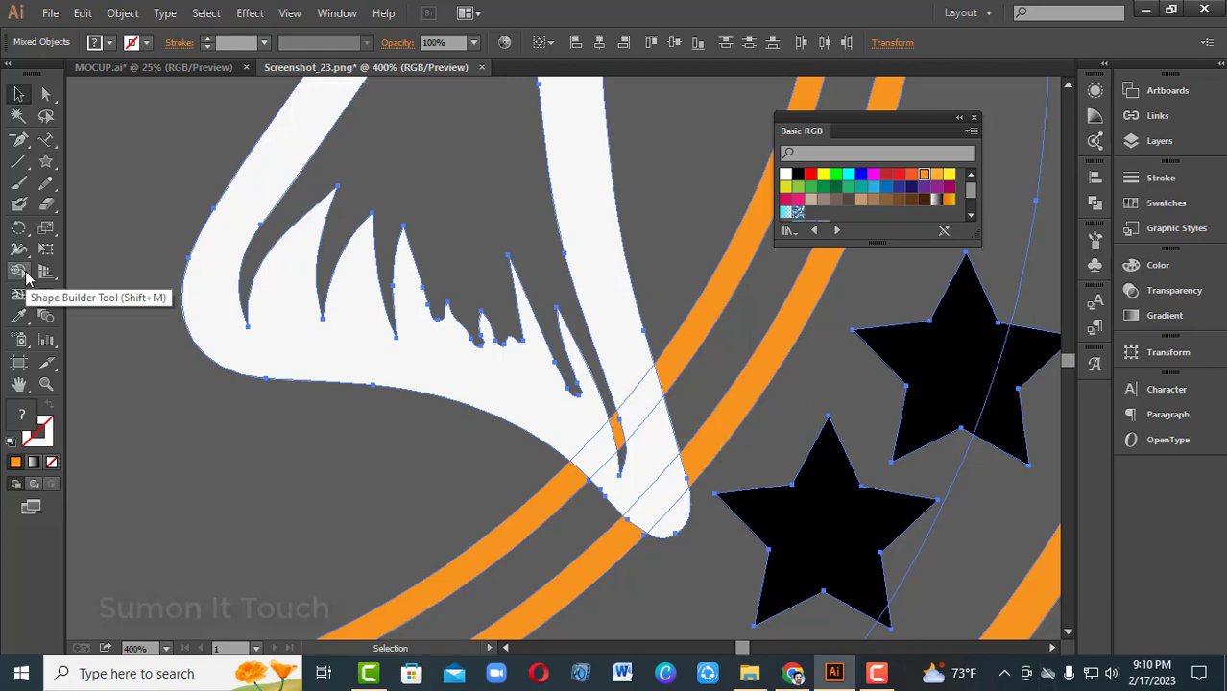
pyautogui.click(23, 273)
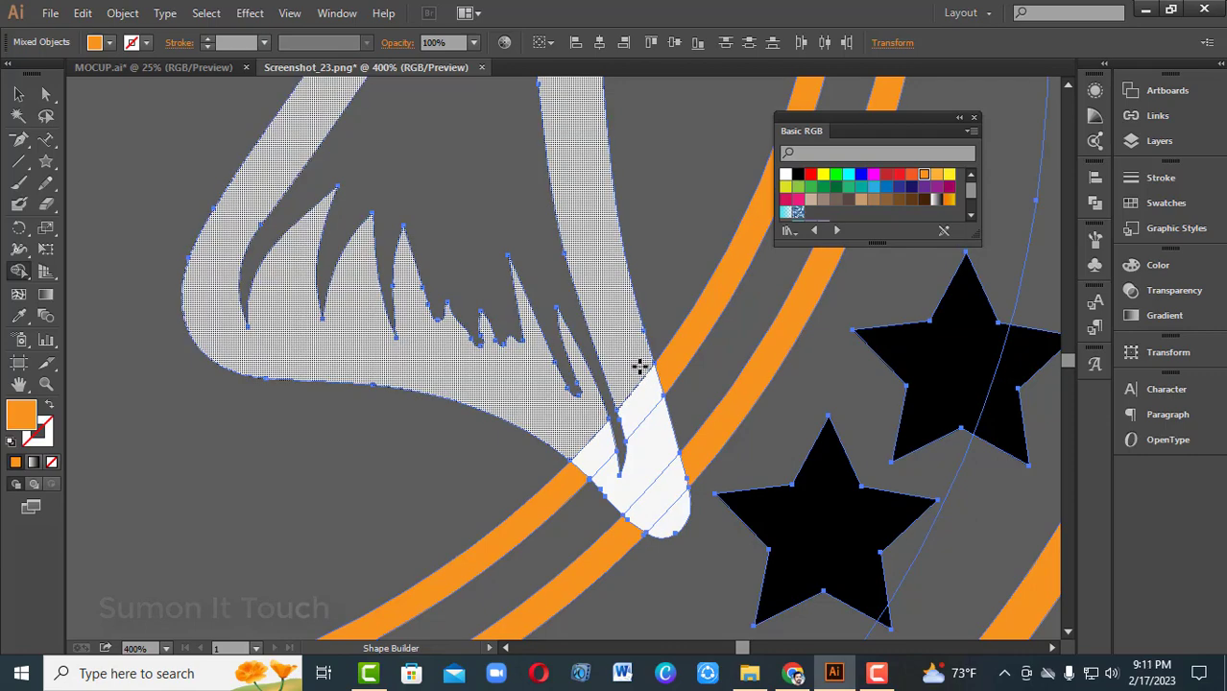
pyautogui.moveTo(639, 367)
pyautogui.mouseDown()
pyautogui.moveTo(669, 513)
pyautogui.moveTo(696, 523)
pyautogui.mouseUp()
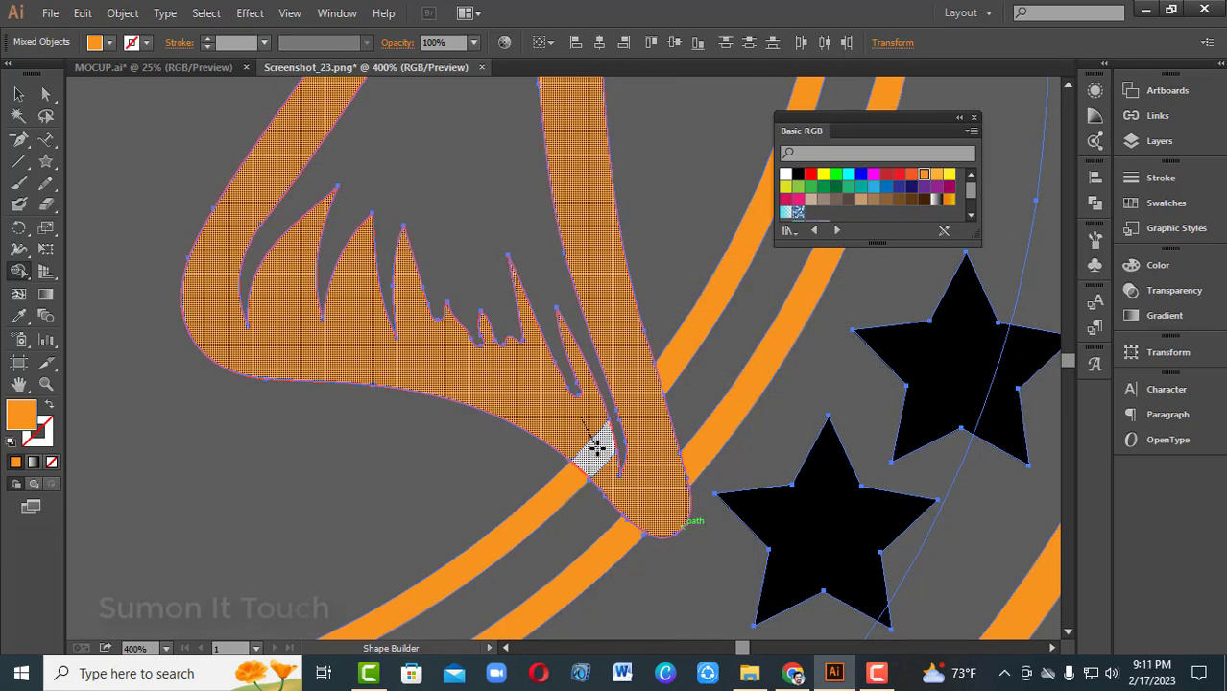
pyautogui.moveTo(594, 438); pyautogui.dragTo(679, 501)
pyautogui.press('v')
pyautogui.hotkey('ctrl', '-')
pyautogui.hotkey('ctrl', '-')
pyautogui.hotkey('ctrl', '-')
pyautogui.hotkey('ctrl', '-')
pyautogui.hotkey('ctrl', '-')
pyautogui.hotkey('ctrl', '-')
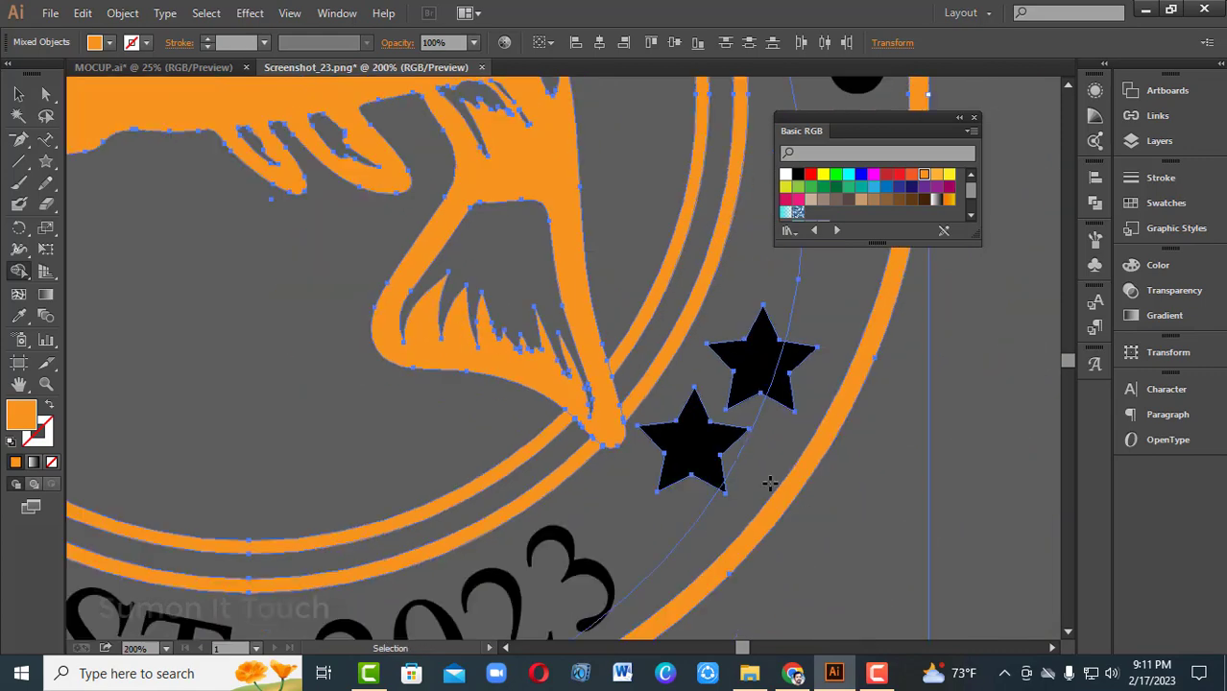
# - Fill the fish with red from the Basic RGB library
pyautogui.click(460, 269)
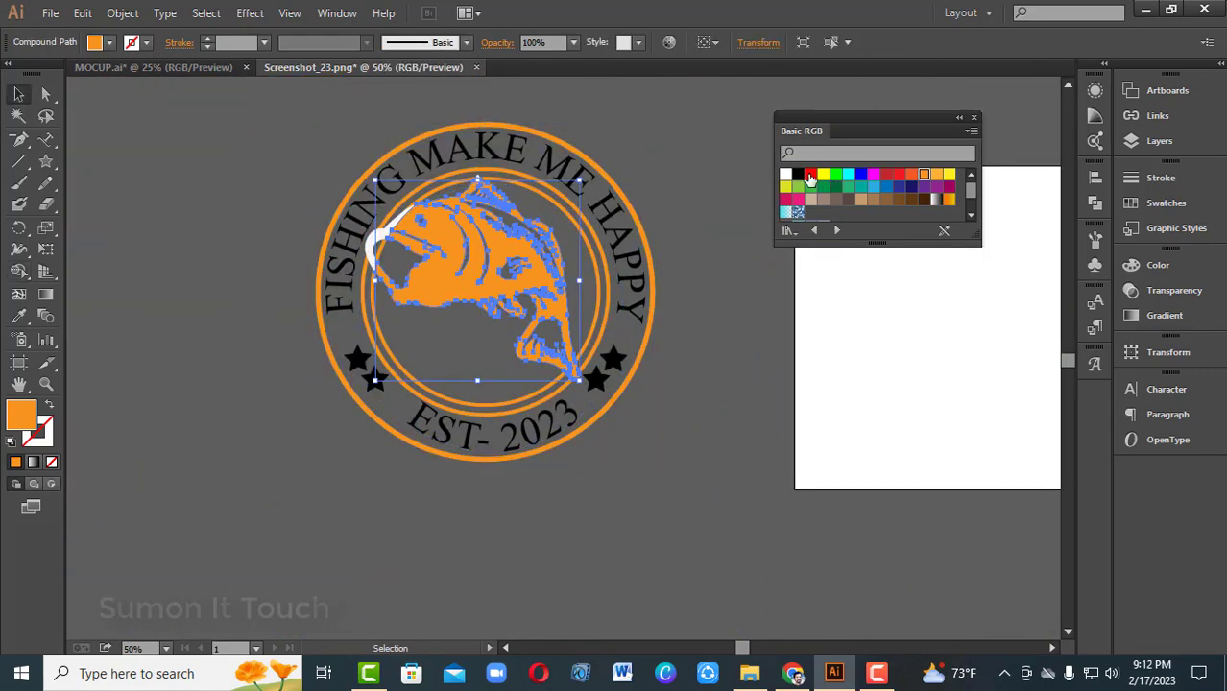
pyautogui.click(810, 174)
pyautogui.click(679, 305)
pyautogui.click(651, 492)
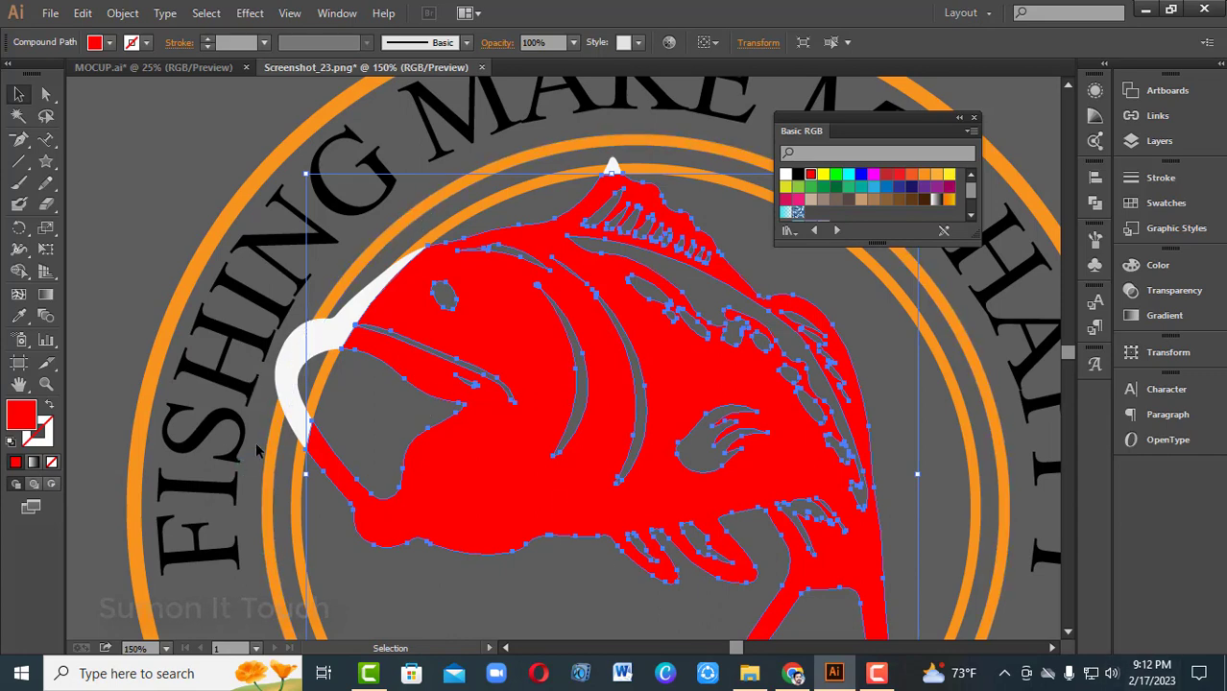
# - Select the fish with the white mouth pieces and the two inner rings, and merge the upper mouth pieces into the fish with Shape Builder
pyautogui.keyDown('shift'); pyautogui.click(398, 484); pyautogui.keyUp('shift')
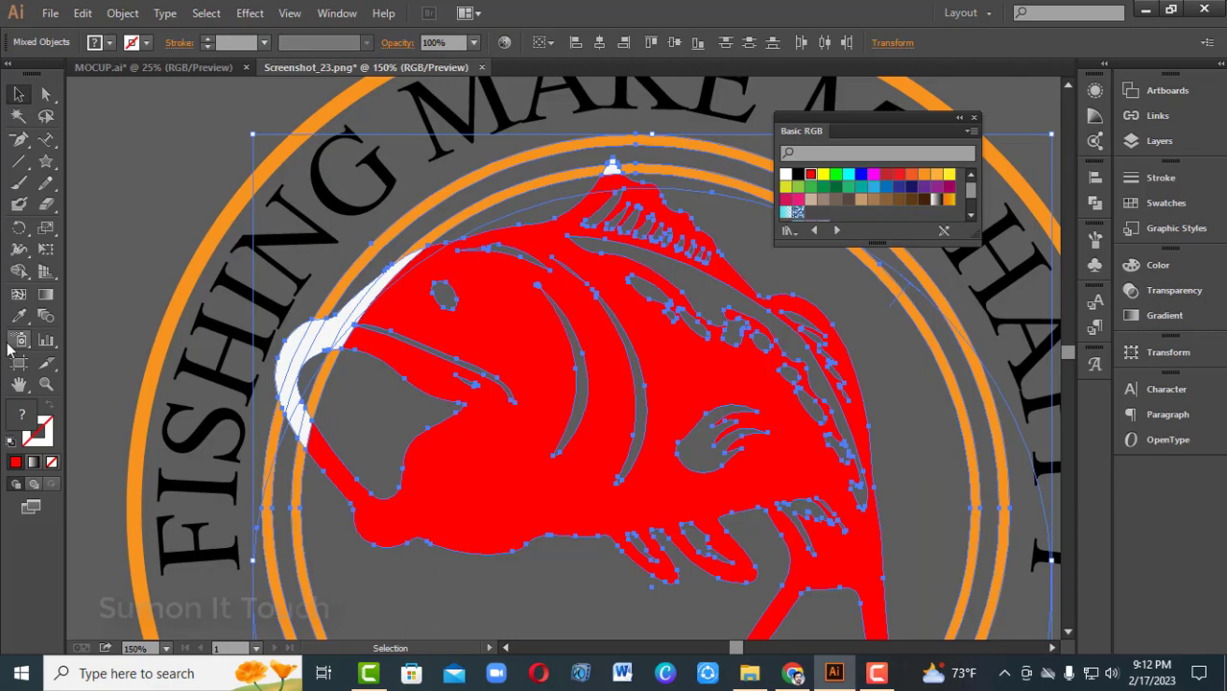
pyautogui.click(19, 272)
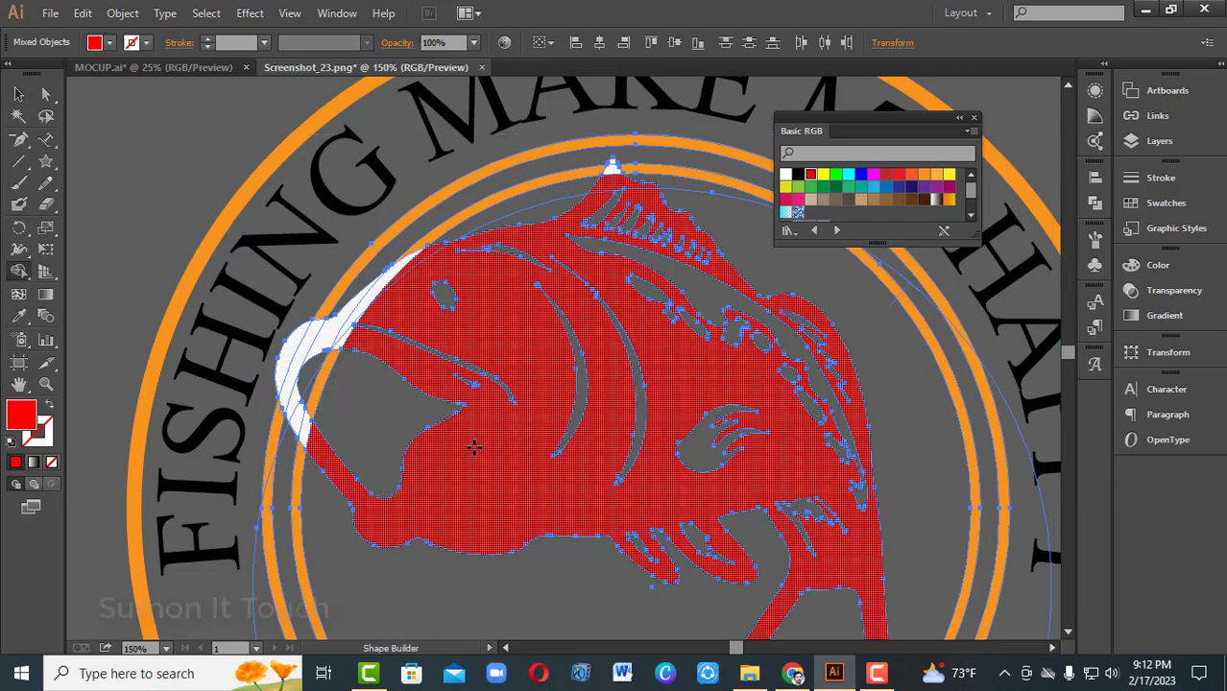
pyautogui.hotkey('ctrl', '+')
pyautogui.hotkey('ctrl', '+')
pyautogui.hotkey('ctrl', '+')
pyautogui.moveTo(413, 422); pyautogui.dragTo(902, 513)
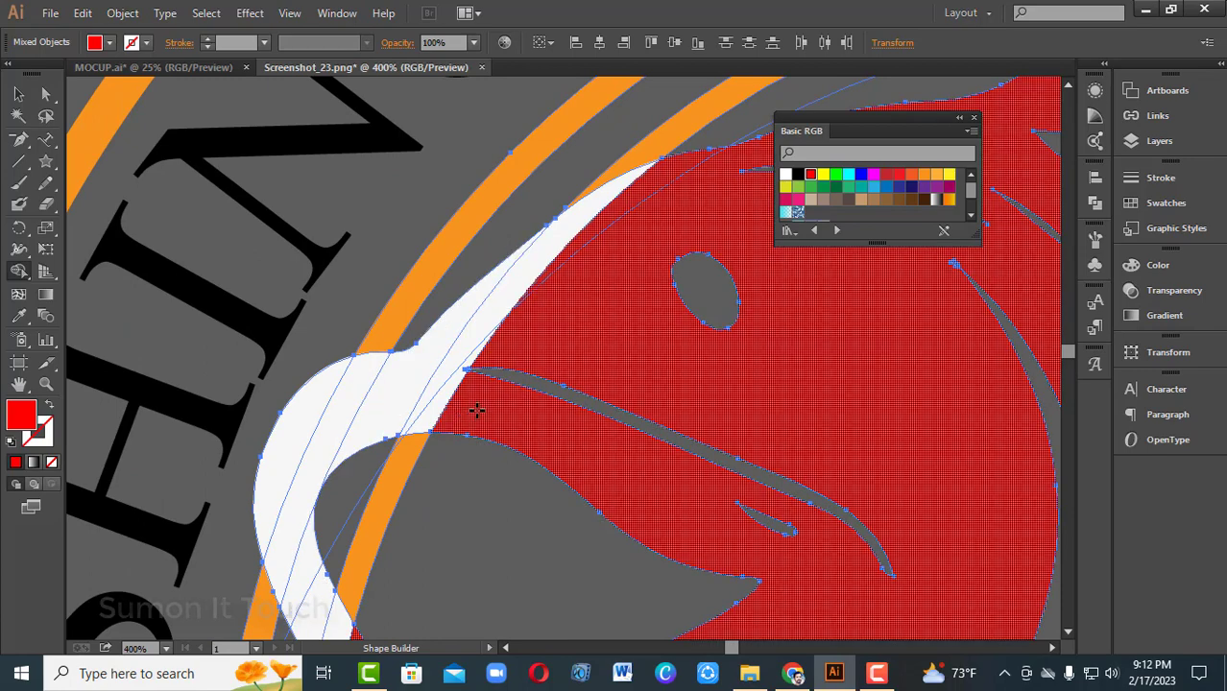
pyautogui.moveTo(476, 410)
pyautogui.mouseDown()
pyautogui.moveTo(416, 381)
pyautogui.moveTo(466, 424)
pyautogui.mouseUp()
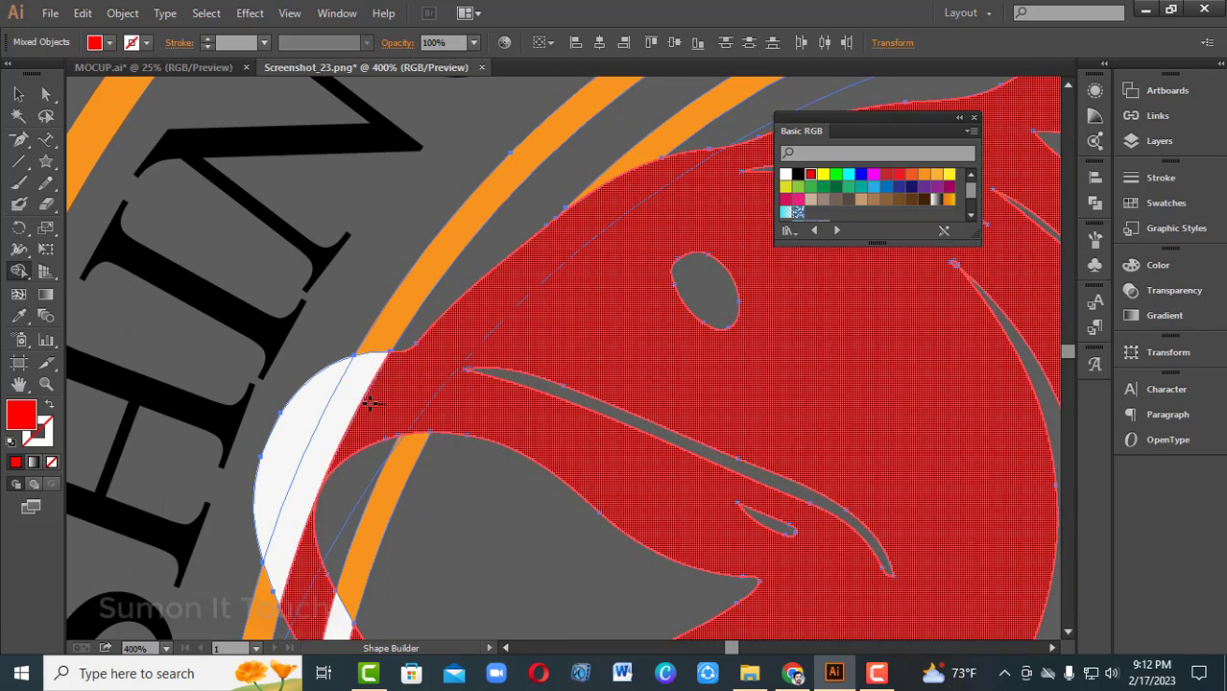
pyautogui.moveTo(331, 395); pyautogui.dragTo(398, 415)
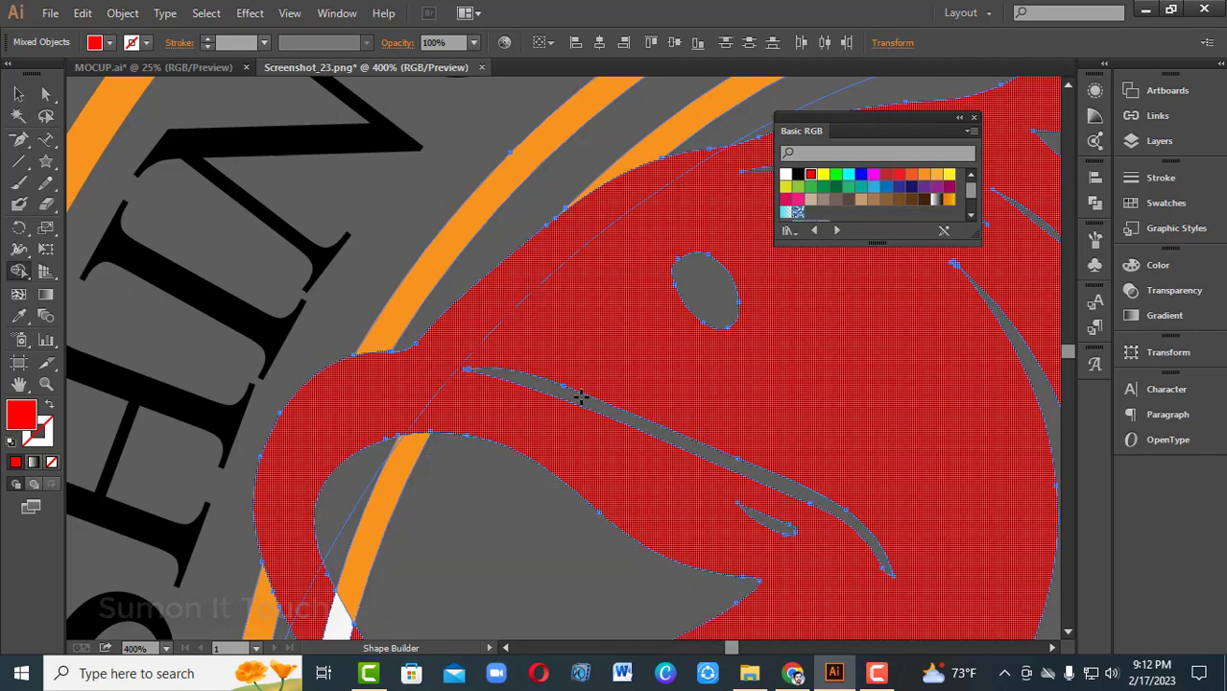
# - Merge the remaining white lower-jaw pieces over the inner rings into the fish with Shape Builder and clear the selection
pyautogui.moveTo(558, 282); pyautogui.dragTo(579, 322)
pyautogui.press('space')
pyautogui.moveTo(544, 439); pyautogui.dragTo(587, 300)
pyautogui.moveTo(549, 469); pyautogui.dragTo(599, 339)
pyautogui.moveTo(464, 405); pyautogui.dragTo(393, 313)
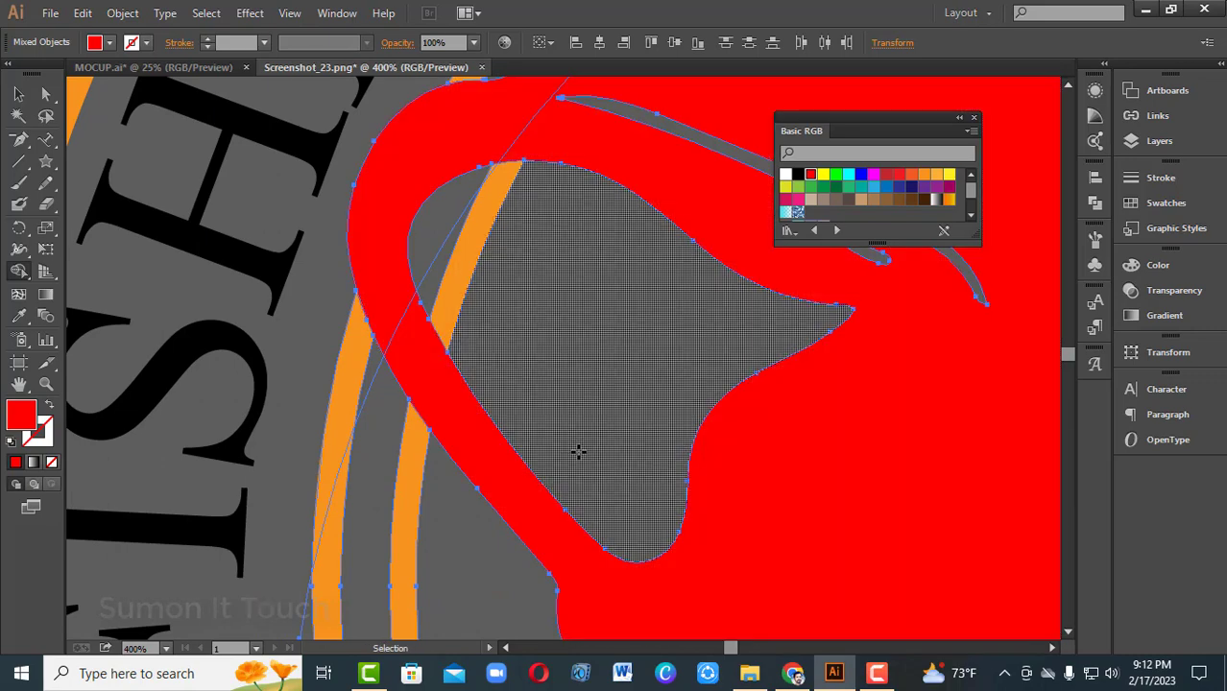
pyautogui.hotkey('ctrl', '-')
pyautogui.hotkey('ctrl', '-')
pyautogui.hotkey('ctrl', '-')
pyautogui.hotkey('ctrl', '-')
pyautogui.hotkey('ctrl', '-')
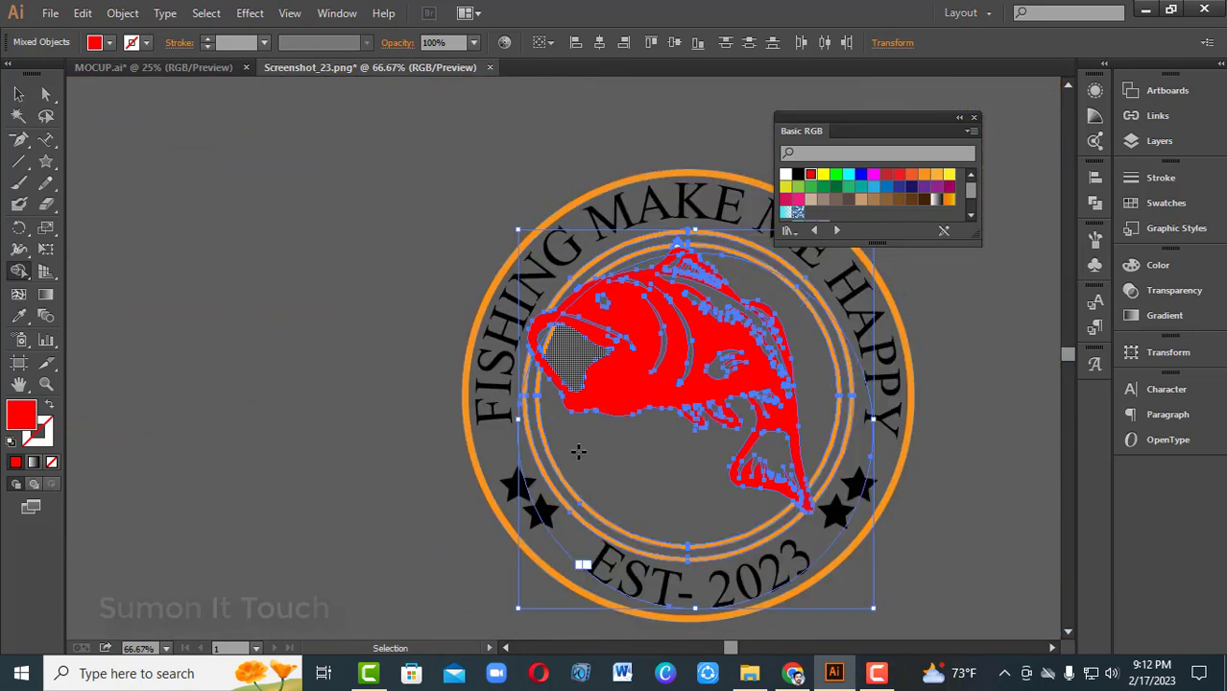
pyautogui.click(18, 93)
pyautogui.click(336, 307)
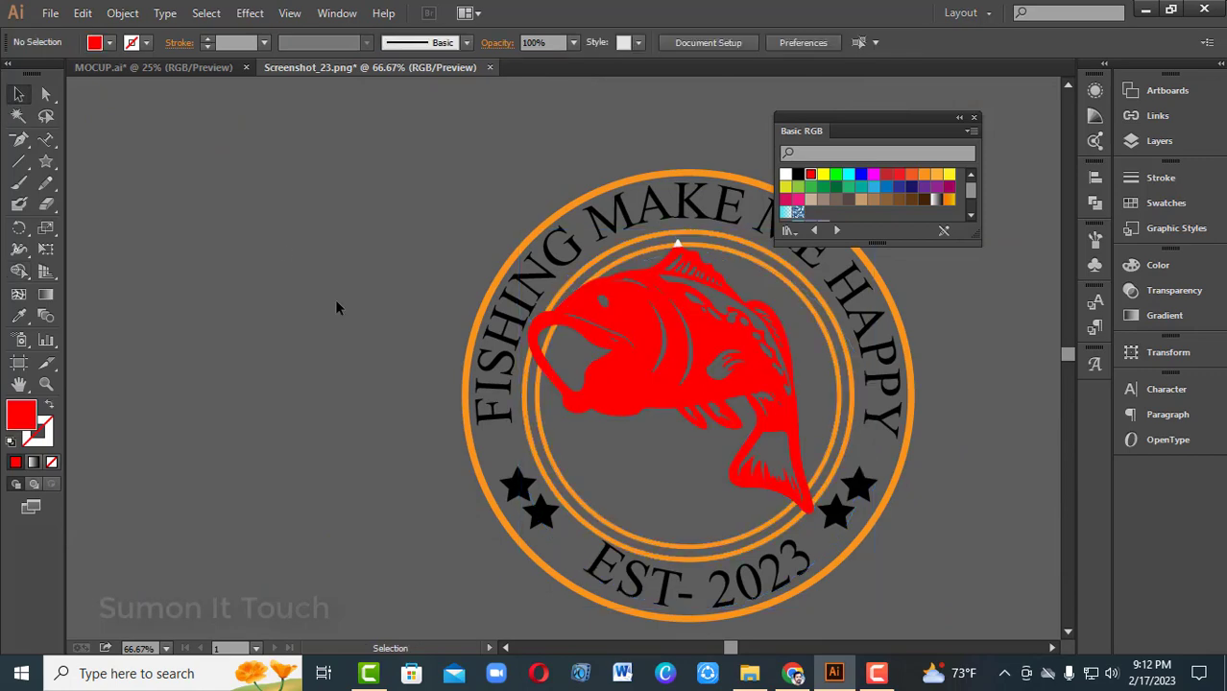
# - Merge the white tip of the dorsal fin into the fish with Shape Builder and deselect everything
pyautogui.moveTo(334, 299); pyautogui.dragTo(176, 299)
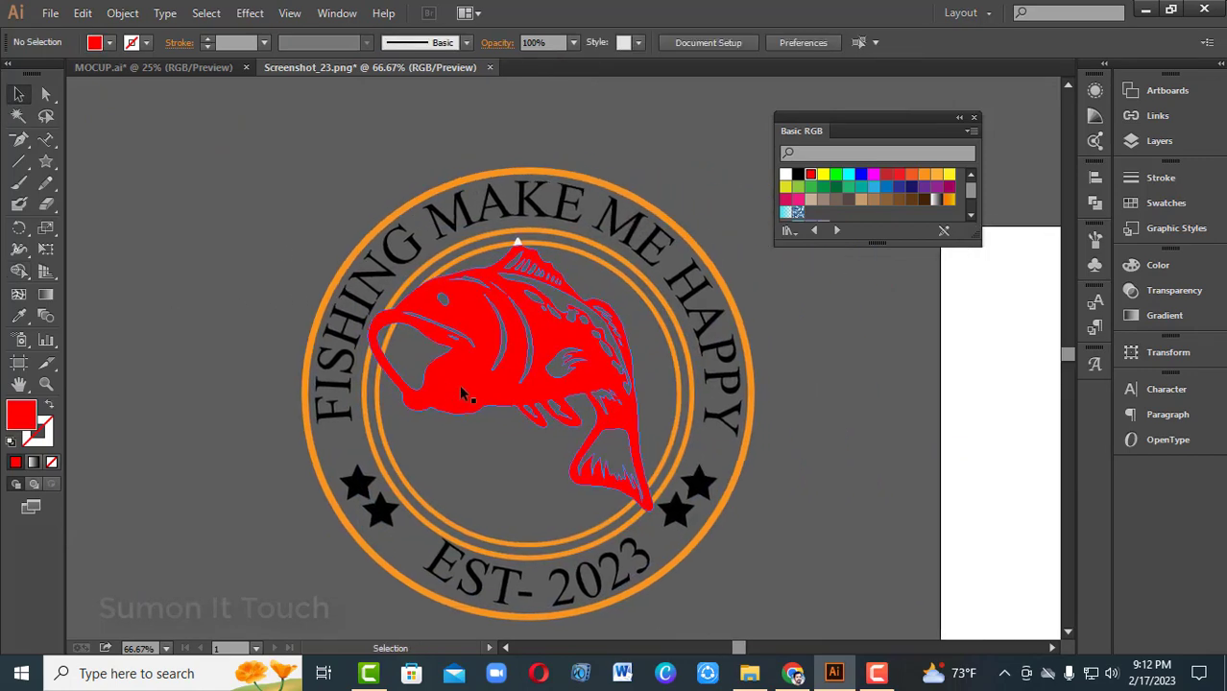
pyautogui.hotkey('ctrl', '+')
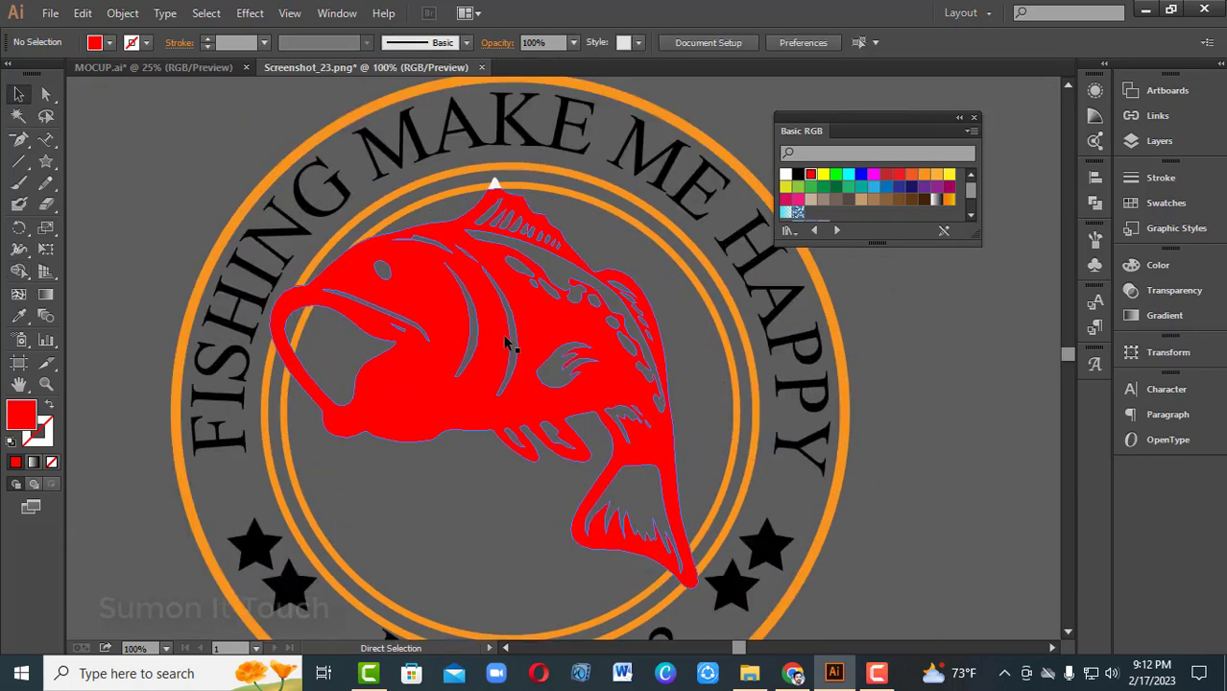
pyautogui.hotkey('ctrl', '+')
pyautogui.hotkey('ctrl', '+')
pyautogui.moveTo(585, 232); pyautogui.dragTo(550, 542)
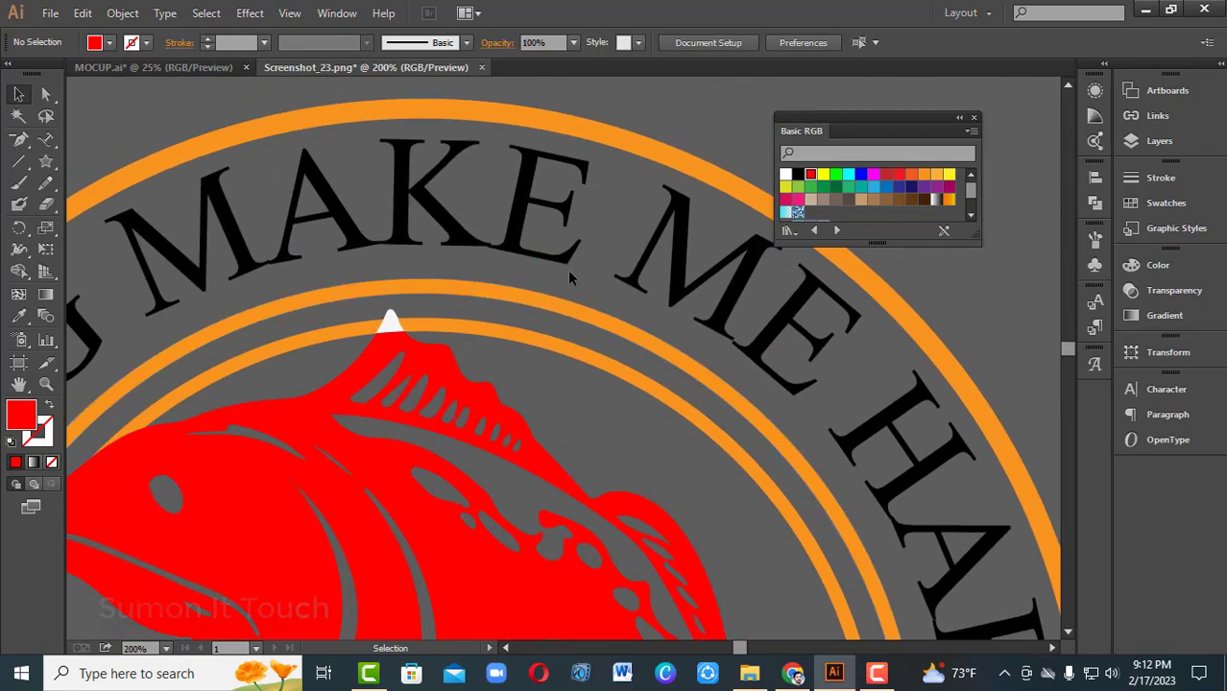
pyautogui.click(363, 448)
pyautogui.click(18, 271)
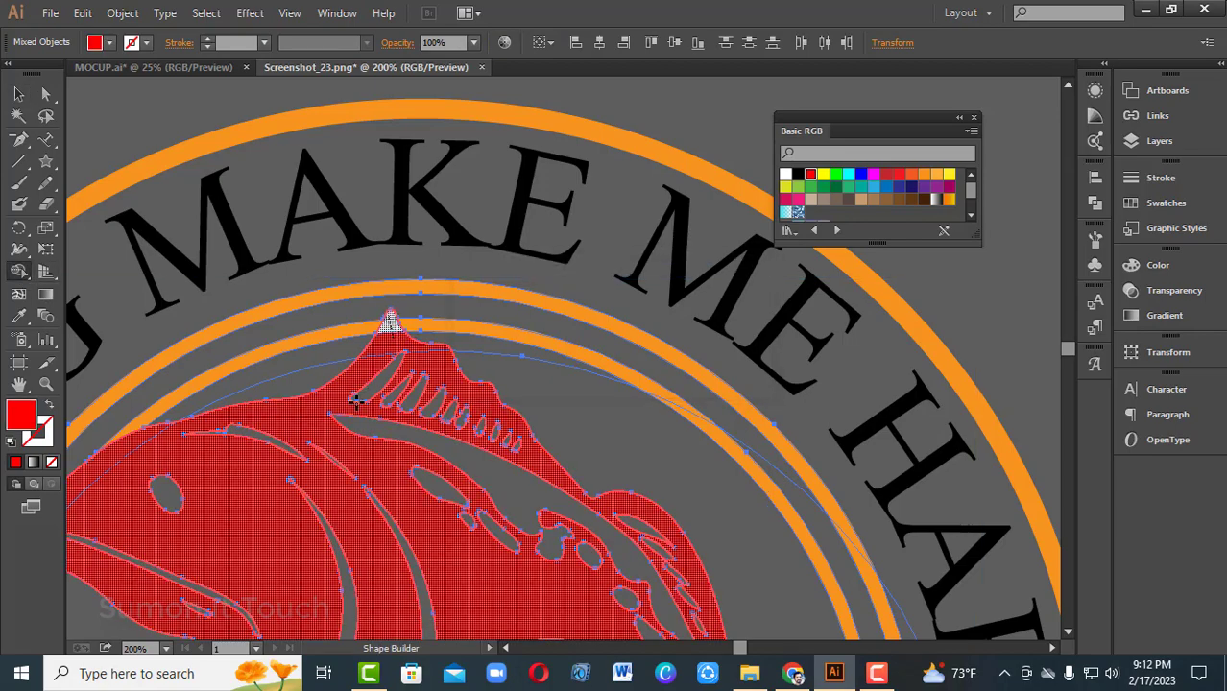
pyautogui.click(21, 93)
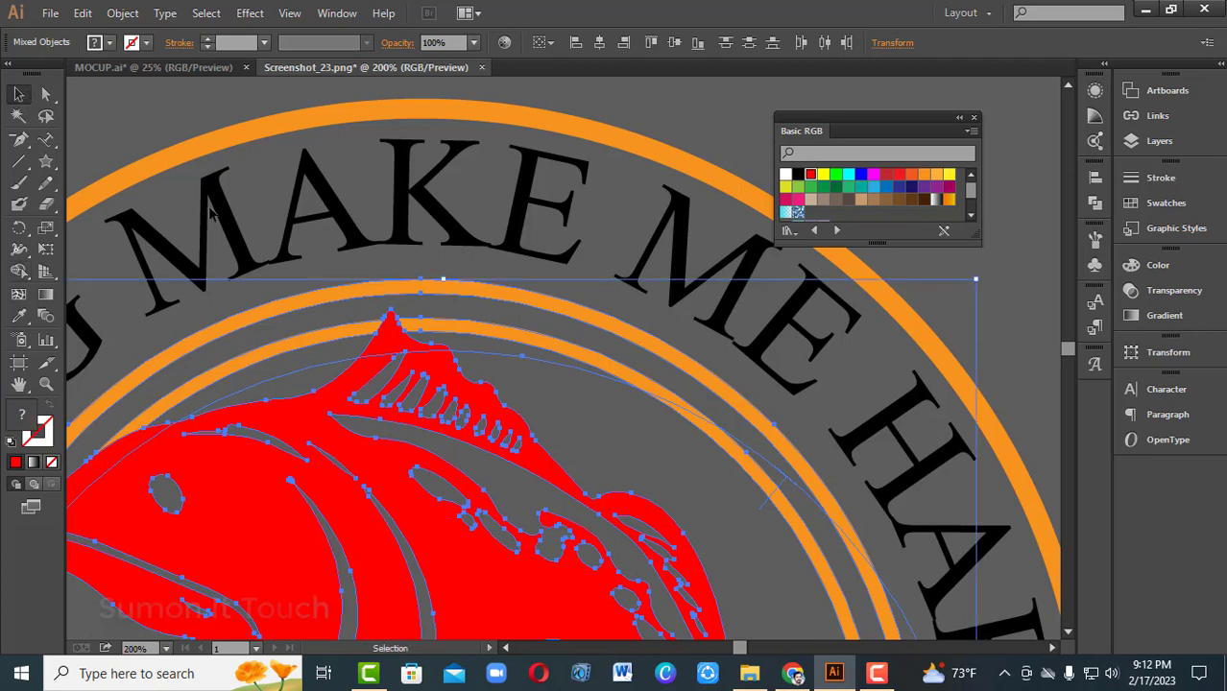
pyautogui.click(197, 115)
# - Fill the whole fish with bright yellow from the Basic RGB library
pyautogui.hotkey('ctrl', '-')
pyautogui.hotkey('ctrl', '-')
pyautogui.hotkey('ctrl', '-')
pyautogui.hotkey('ctrl', '-')
pyautogui.hotkey('ctrl', '-')
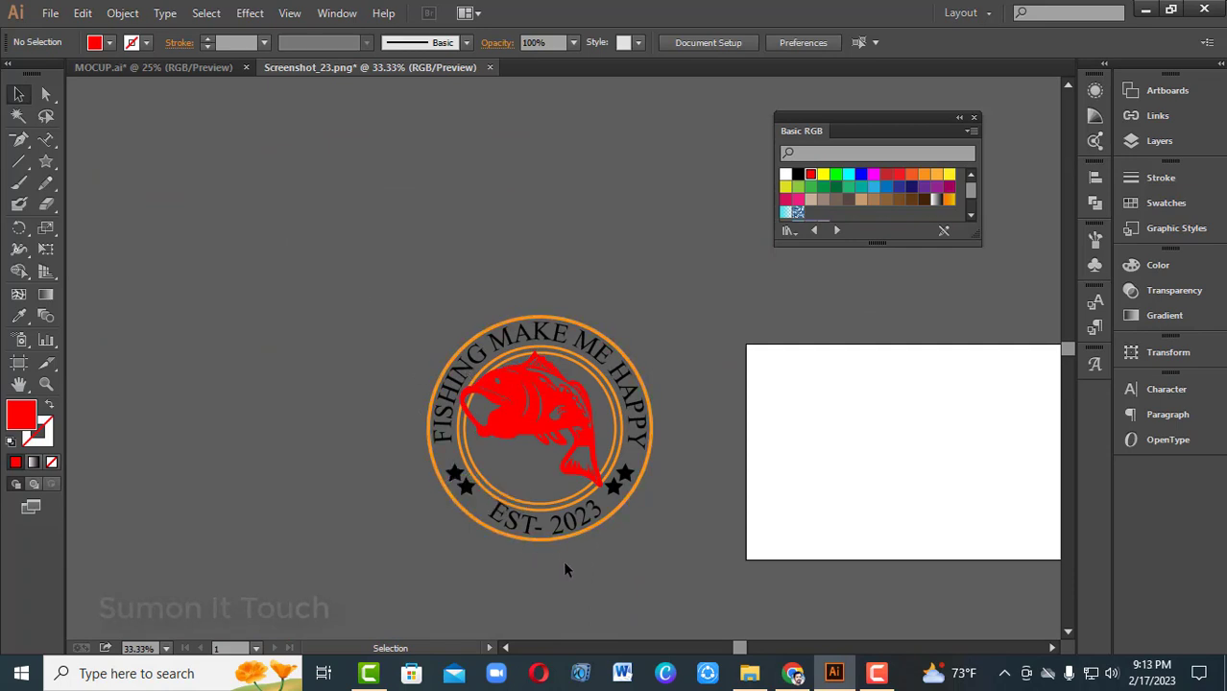
pyautogui.click(512, 406)
pyautogui.click(823, 176)
pyautogui.click(641, 250)
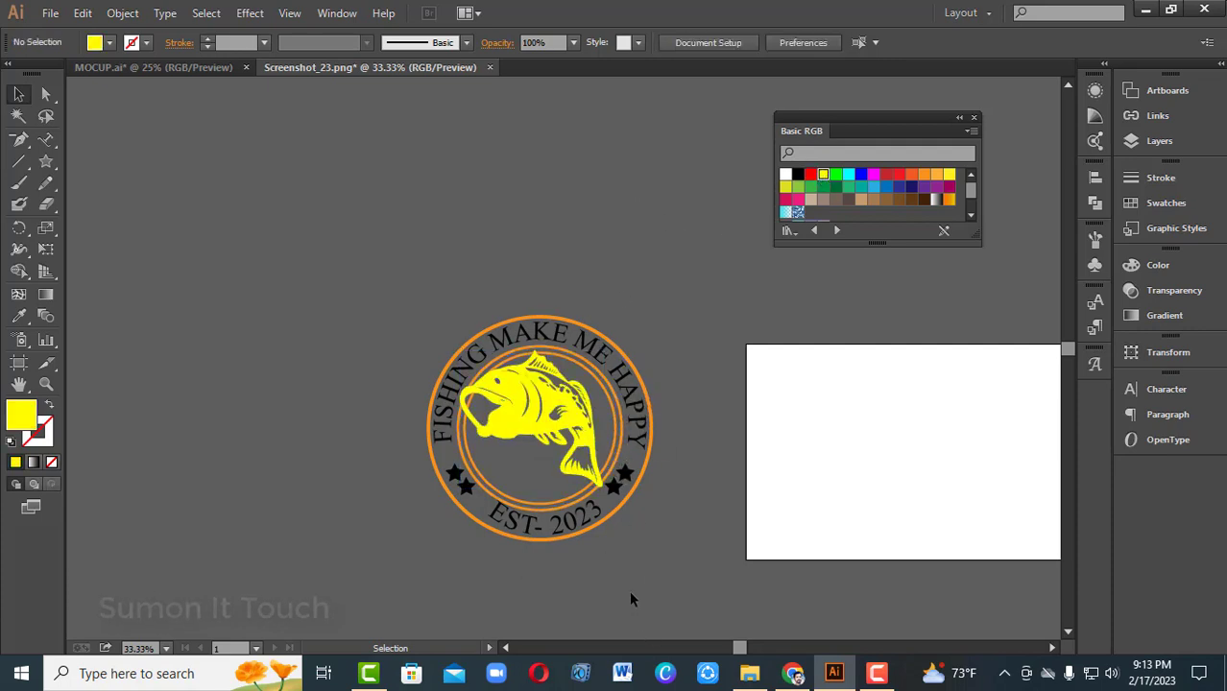
pyautogui.press('ctrl')
pyautogui.hotkey('ctrl', 'a')
pyautogui.click(329, 362)
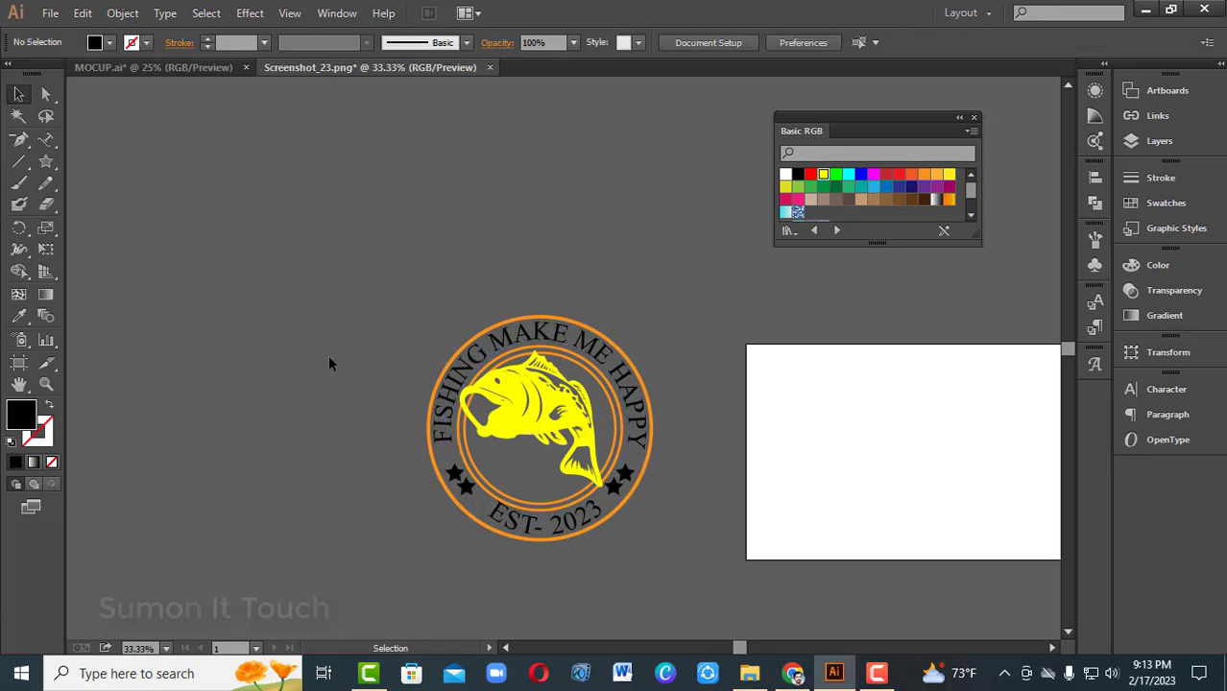
# - Fill both curved texts and the left pair of stars with white
pyautogui.hotkey('ctrl', '1')
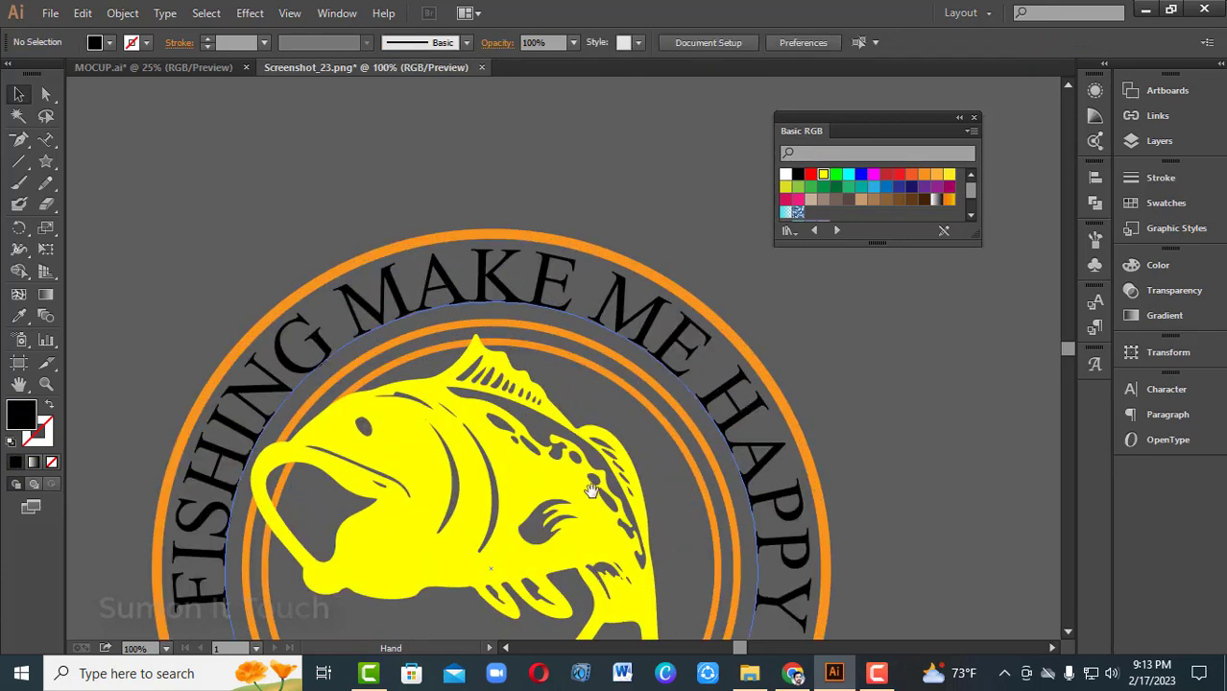
pyautogui.moveTo(600, 427); pyautogui.dragTo(600, 351)
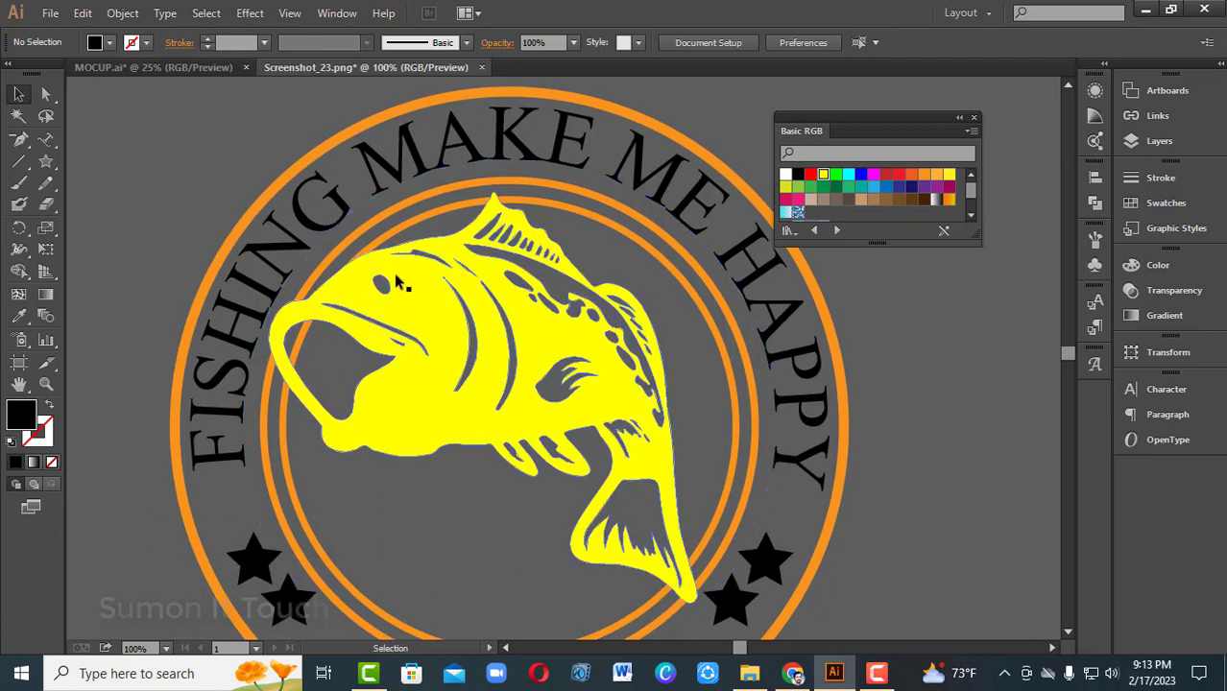
pyautogui.click(305, 196)
pyautogui.moveTo(500, 418); pyautogui.dragTo(540, 296)
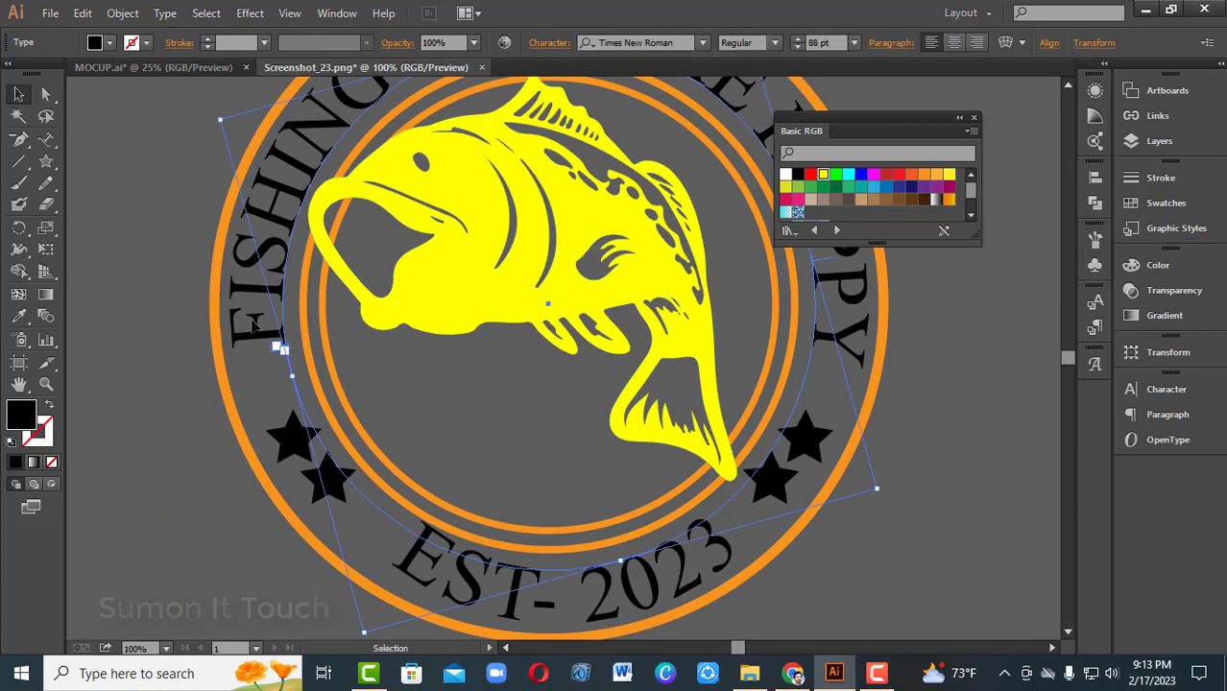
pyautogui.keyDown('shift'); pyautogui.click(305, 443); pyautogui.keyUp('shift')
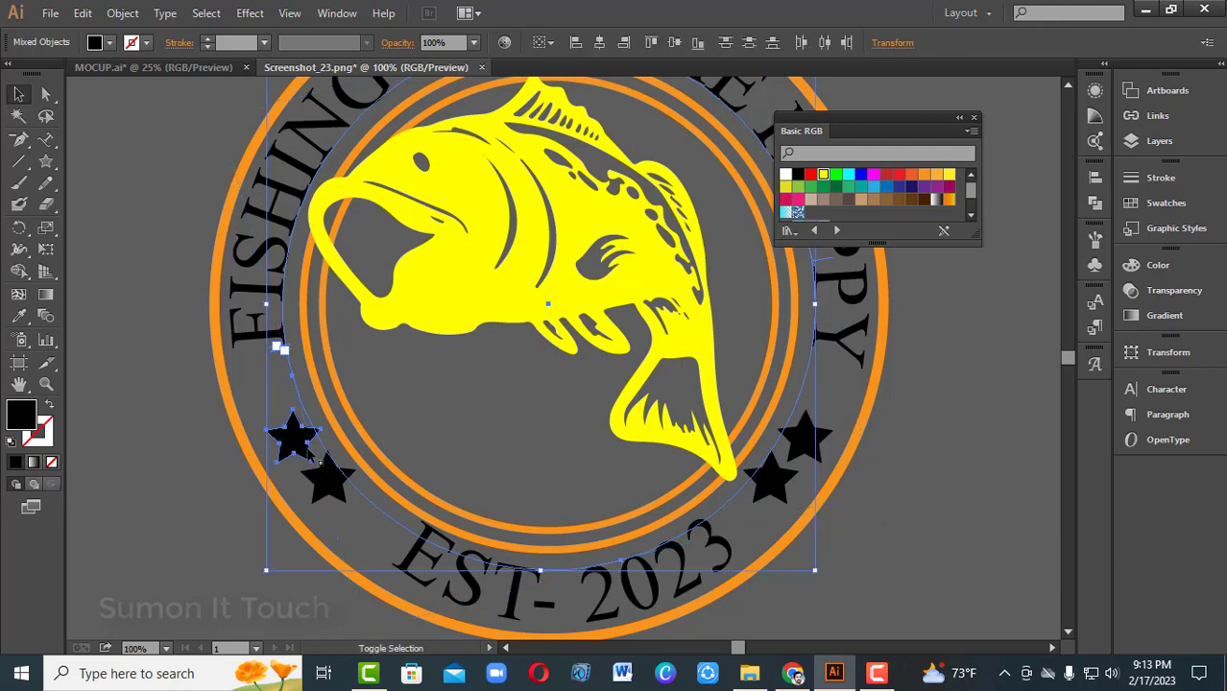
pyautogui.keyDown('shift'); pyautogui.click(430, 560); pyautogui.keyUp('shift')
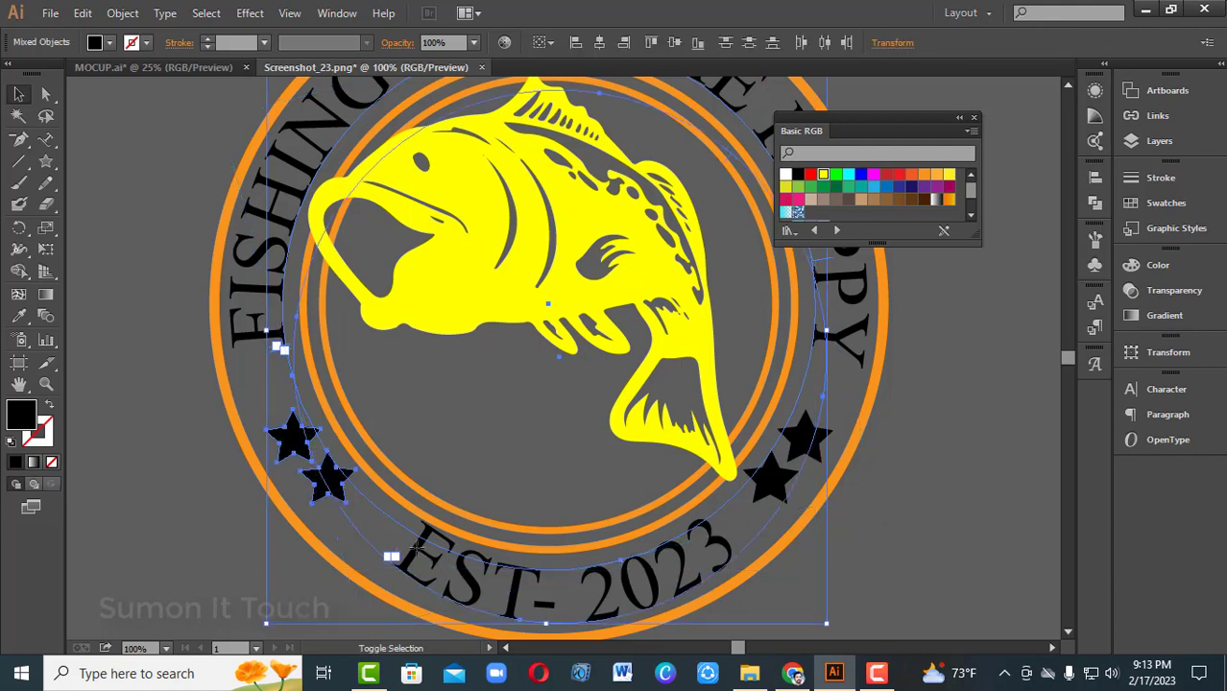
pyautogui.click(786, 175)
pyautogui.click(961, 452)
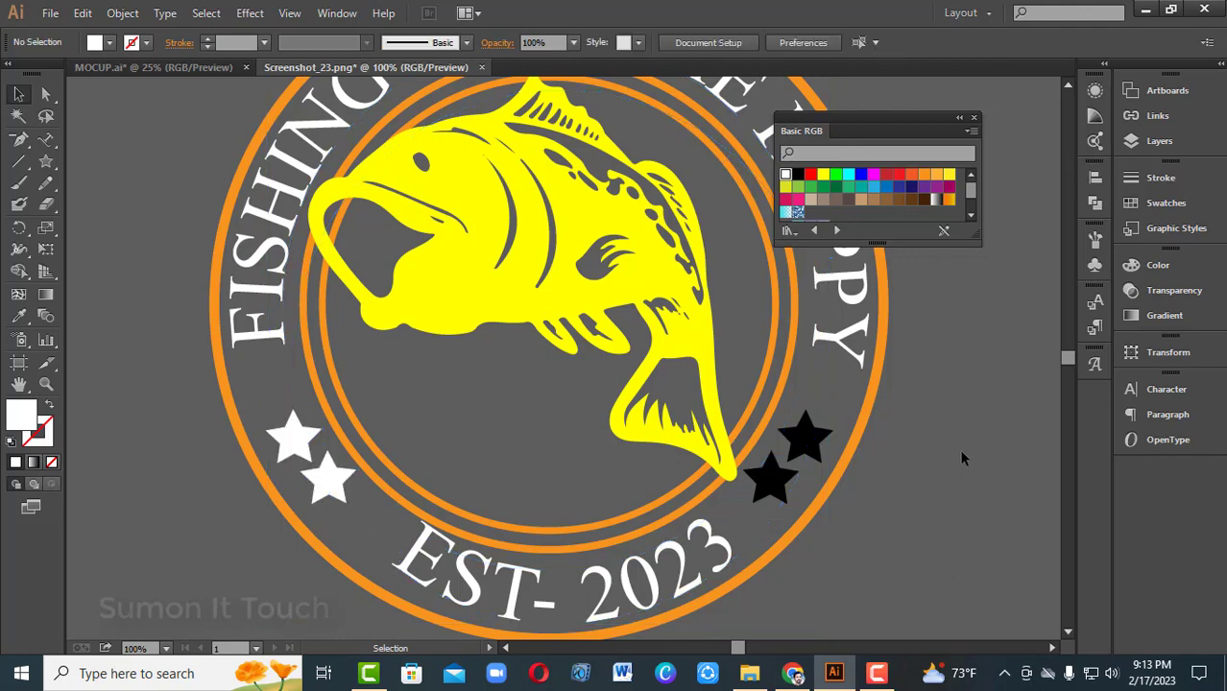
# - Fill the right pair of stars with white as well
pyautogui.hotkey('ctrl', '-')
pyautogui.click(727, 421)
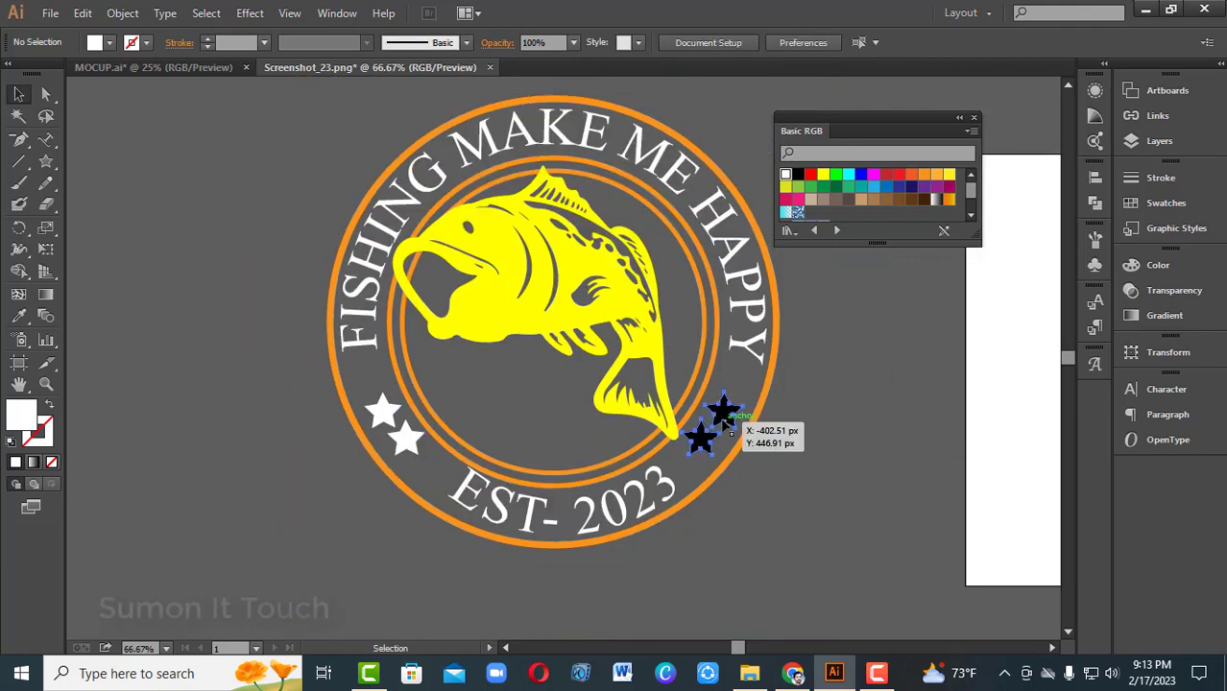
pyautogui.click(785, 173)
pyautogui.click(853, 384)
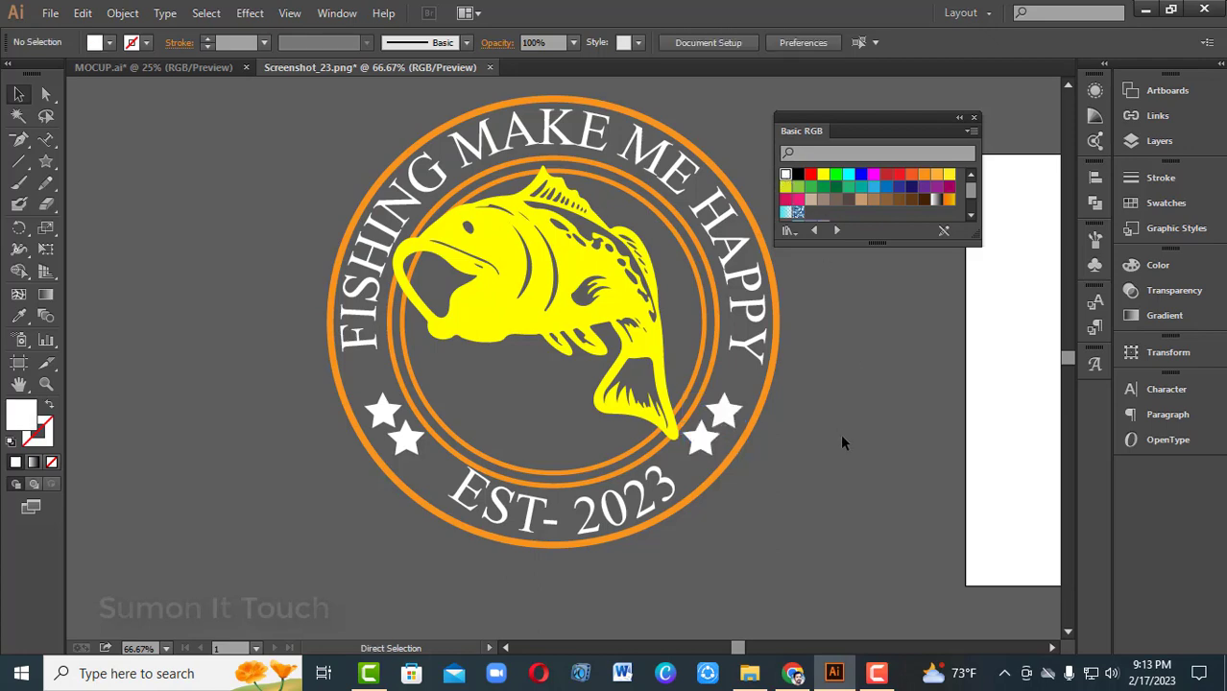
# - Select all four stars and give them an orange F7931E stroke
pyautogui.hotkey('ctrl', '-')
pyautogui.hotkey('ctrl', '-')
pyautogui.hotkey('ctrl', '+')
pyautogui.hotkey('ctrl', '+')
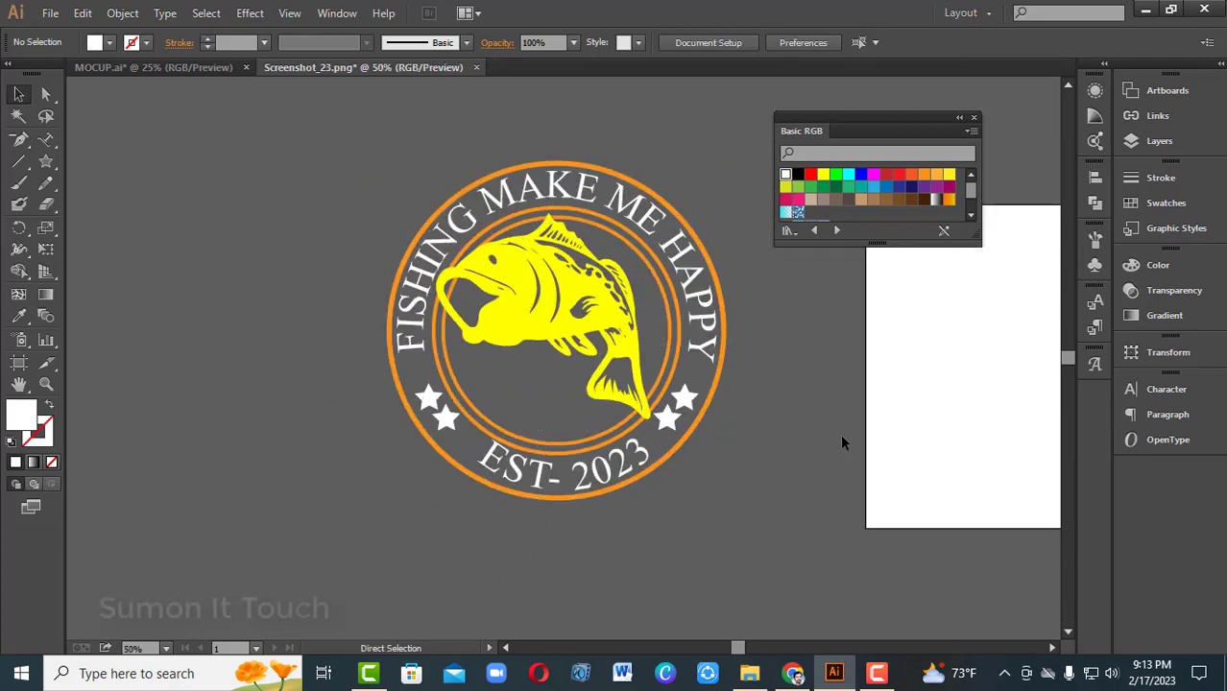
pyautogui.click(722, 415)
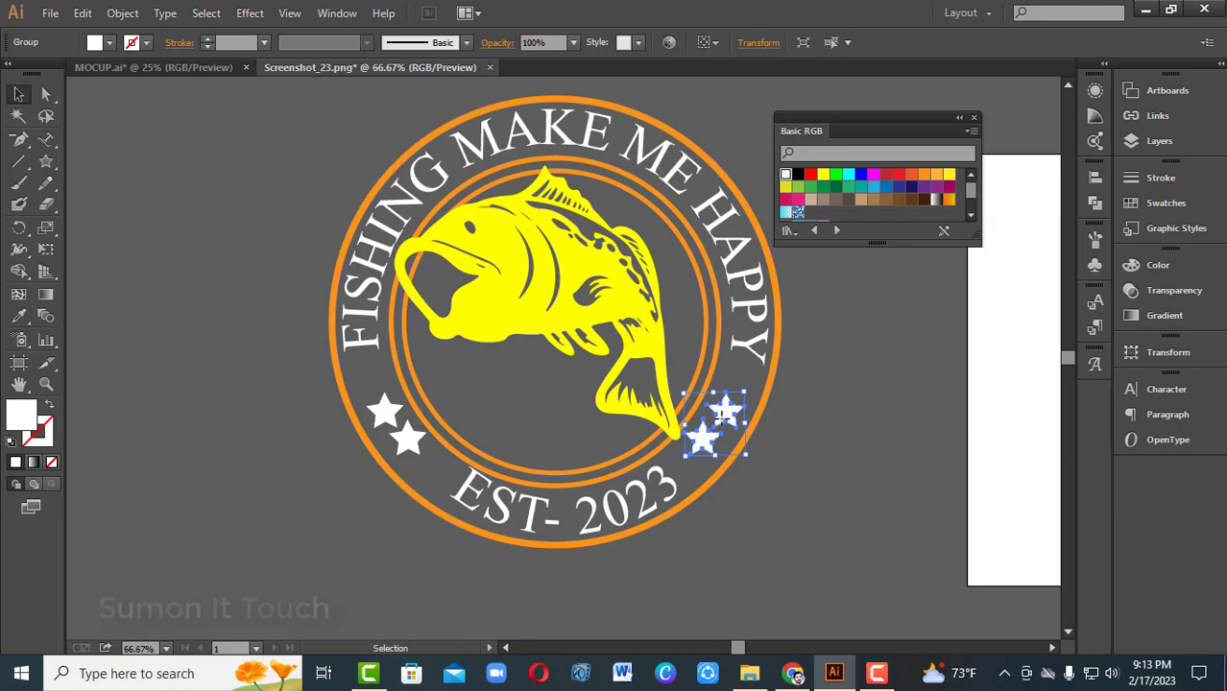
pyautogui.keyDown('shift'); pyautogui.click(405, 439); pyautogui.keyUp('shift')
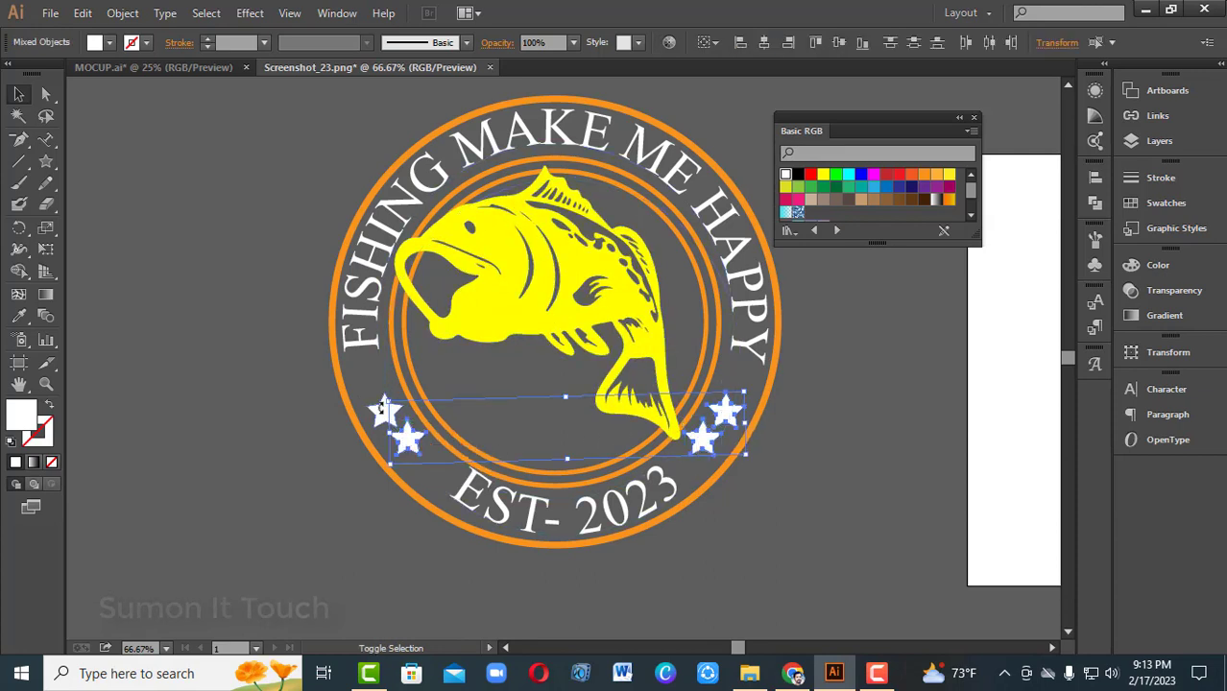
pyautogui.moveTo(382, 408); pyautogui.dragTo(384, 411)
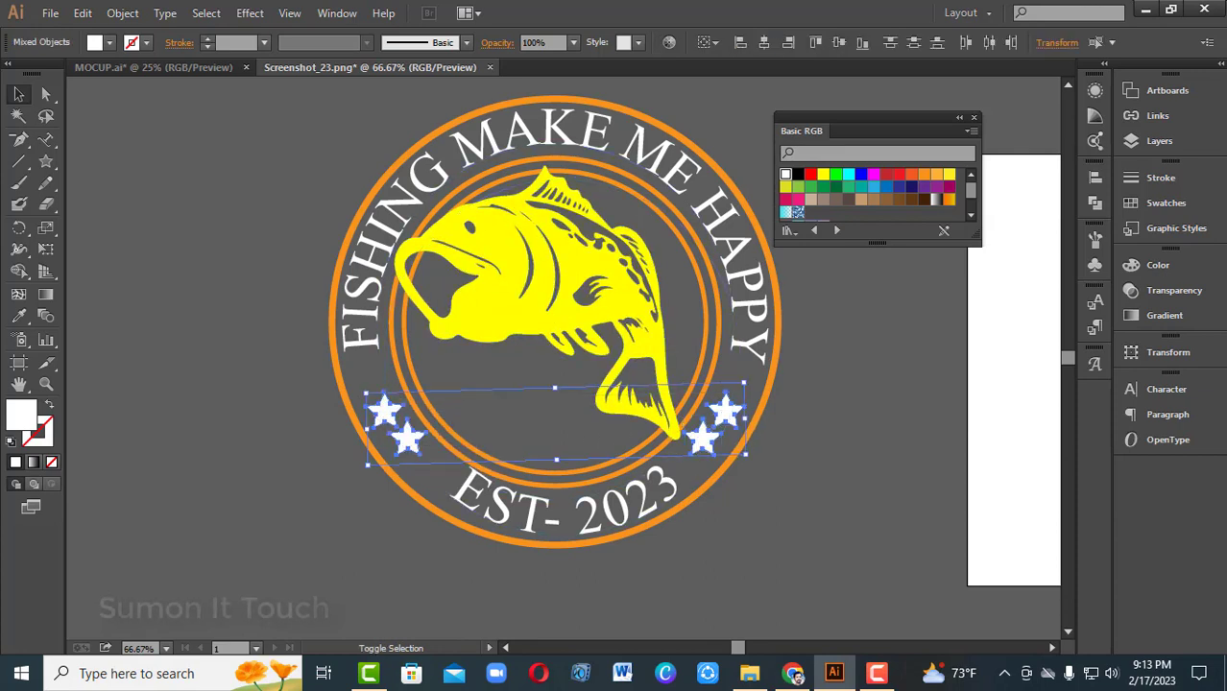
pyautogui.click(38, 440)
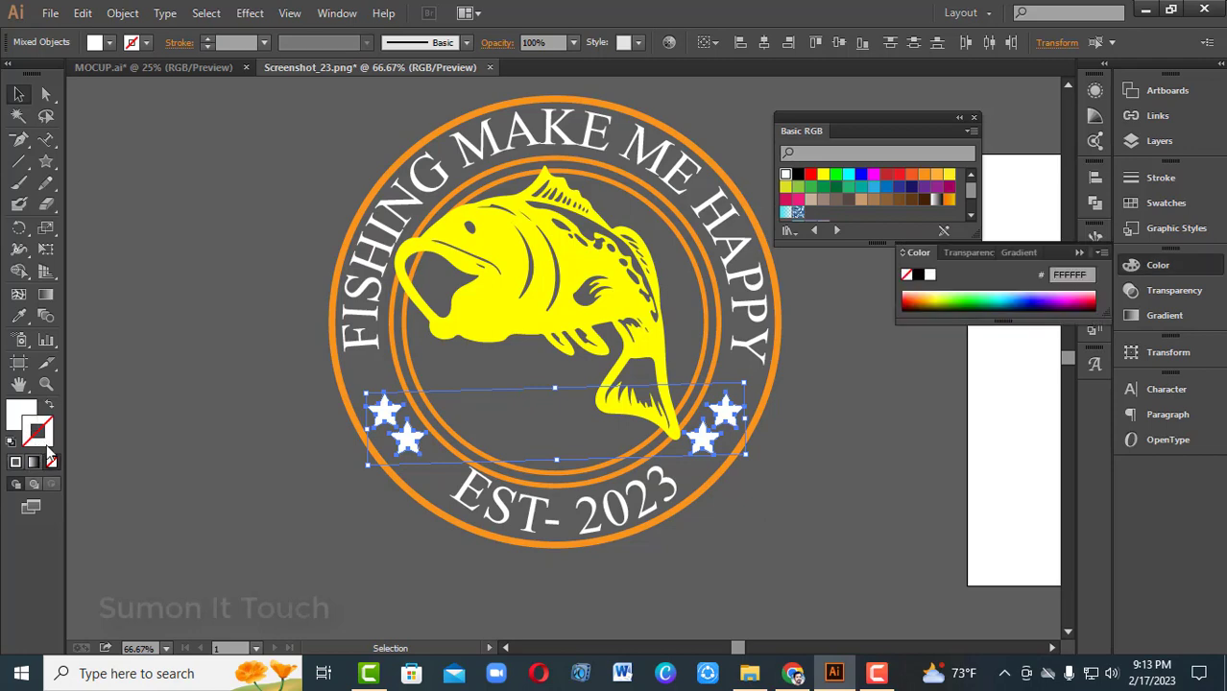
pyautogui.click(918, 276)
pyautogui.click(811, 176)
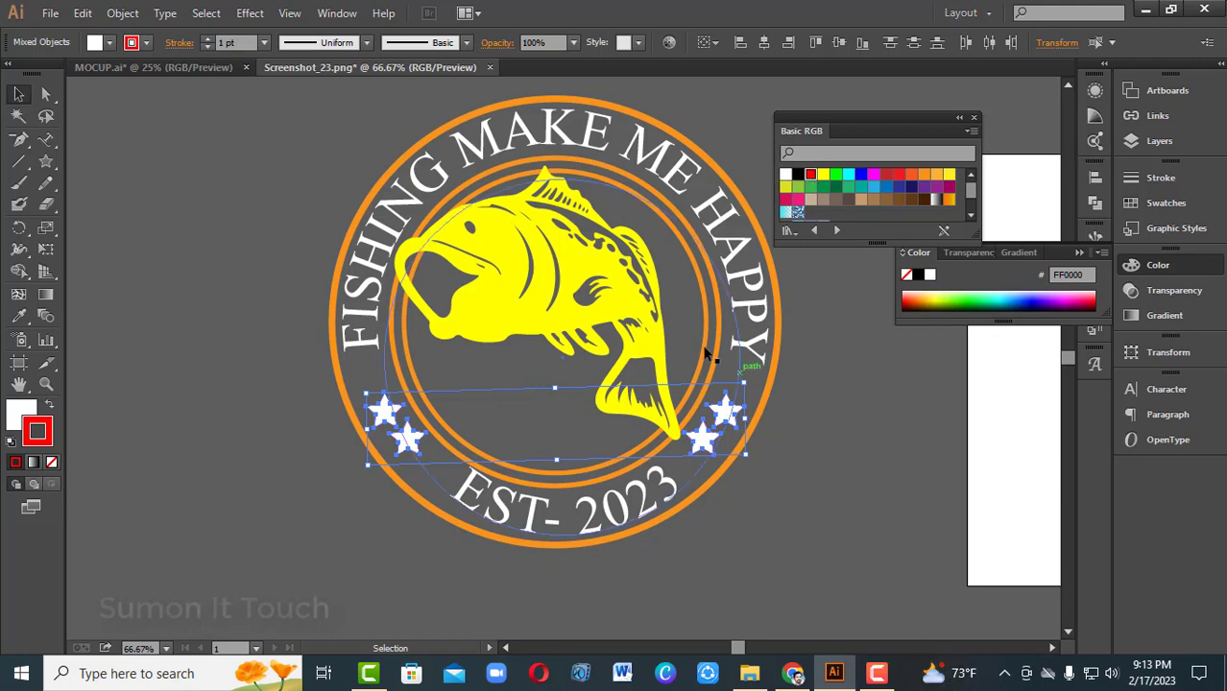
pyautogui.click(924, 176)
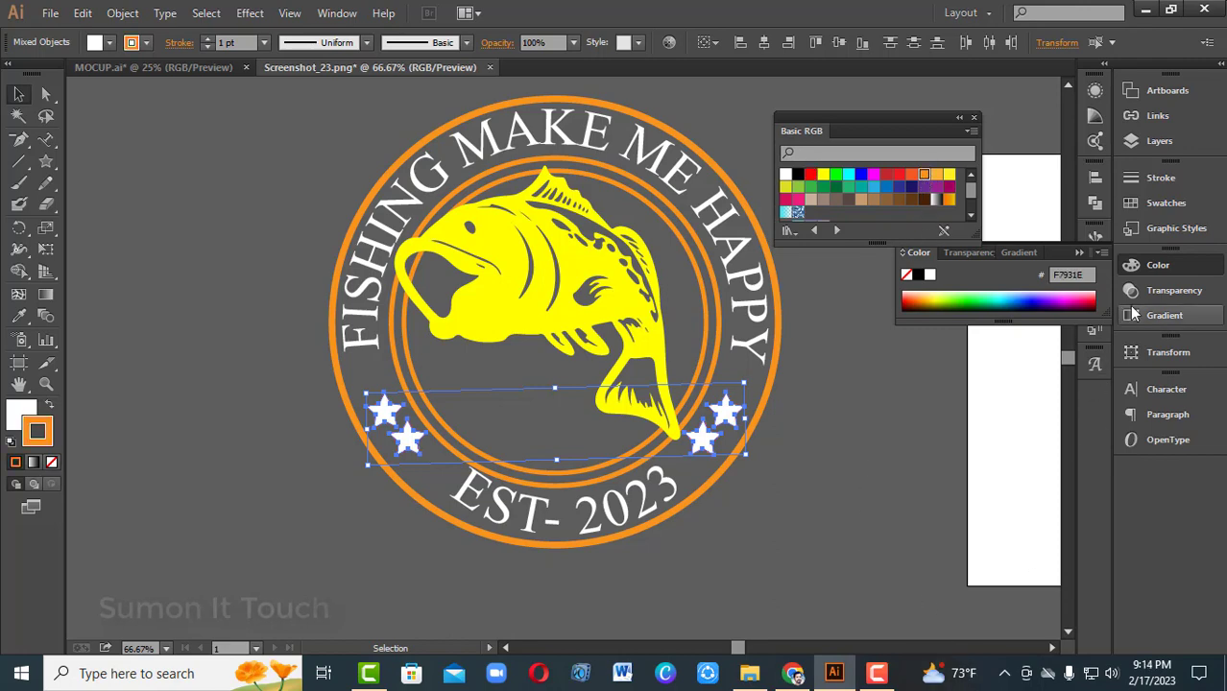
# - Set the four stars' stroke weight to 2 pt and deselect them
pyautogui.click(1155, 180)
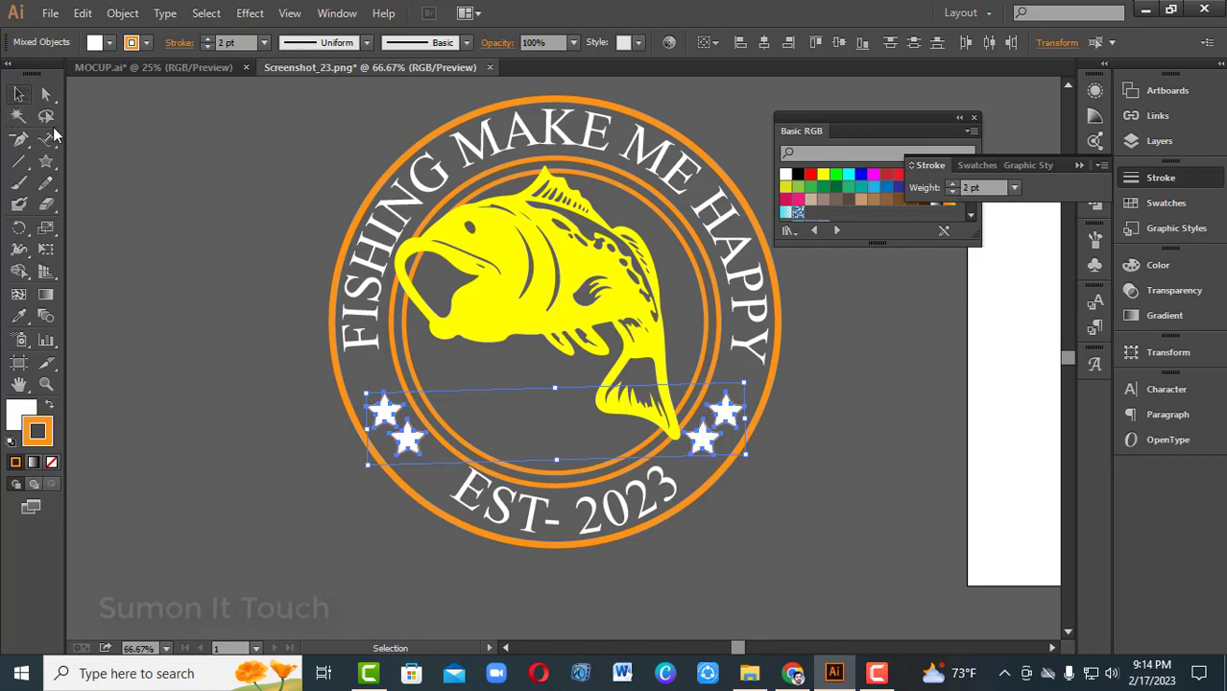
pyautogui.click(92, 176)
pyautogui.hotkey('ctrl', '-')
pyautogui.hotkey('ctrl', '-')
pyautogui.hotkey('ctrl', '-')
pyautogui.hotkey('ctrl', '-')
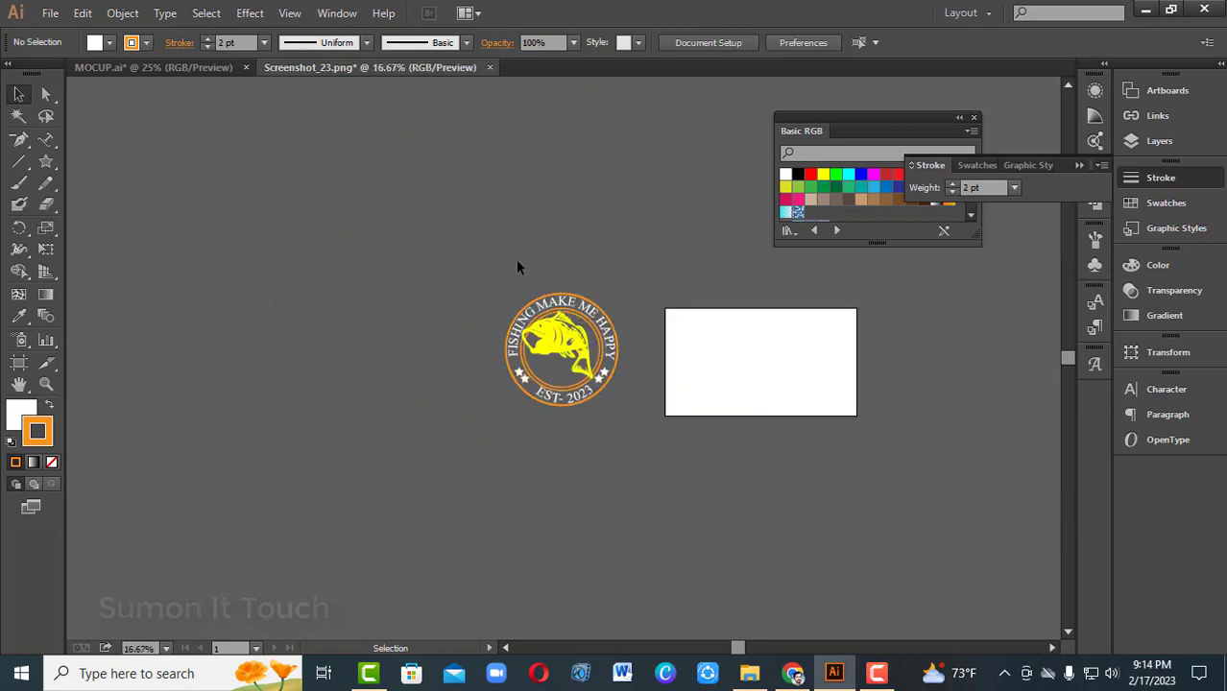
# - Select the complete fishing badge and bring it into the MOCUP.ai document, placing it beside the white artboard
pyautogui.moveTo(585, 459); pyautogui.dragTo(583, 455)
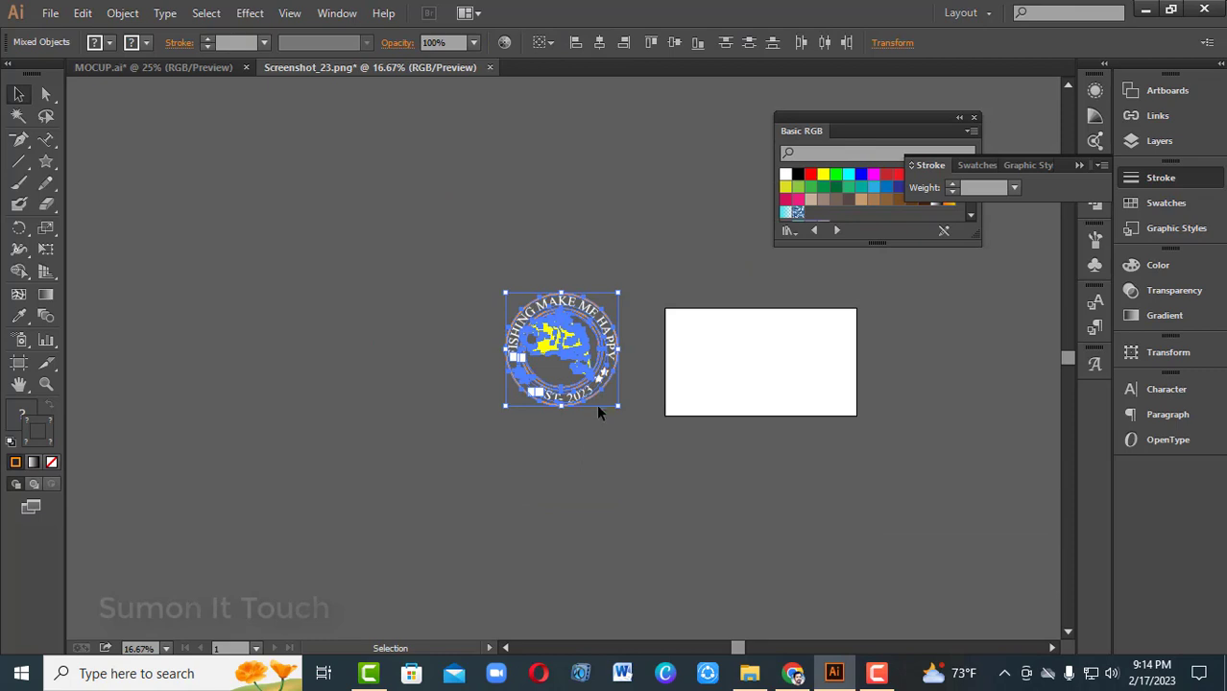
pyautogui.click(628, 479)
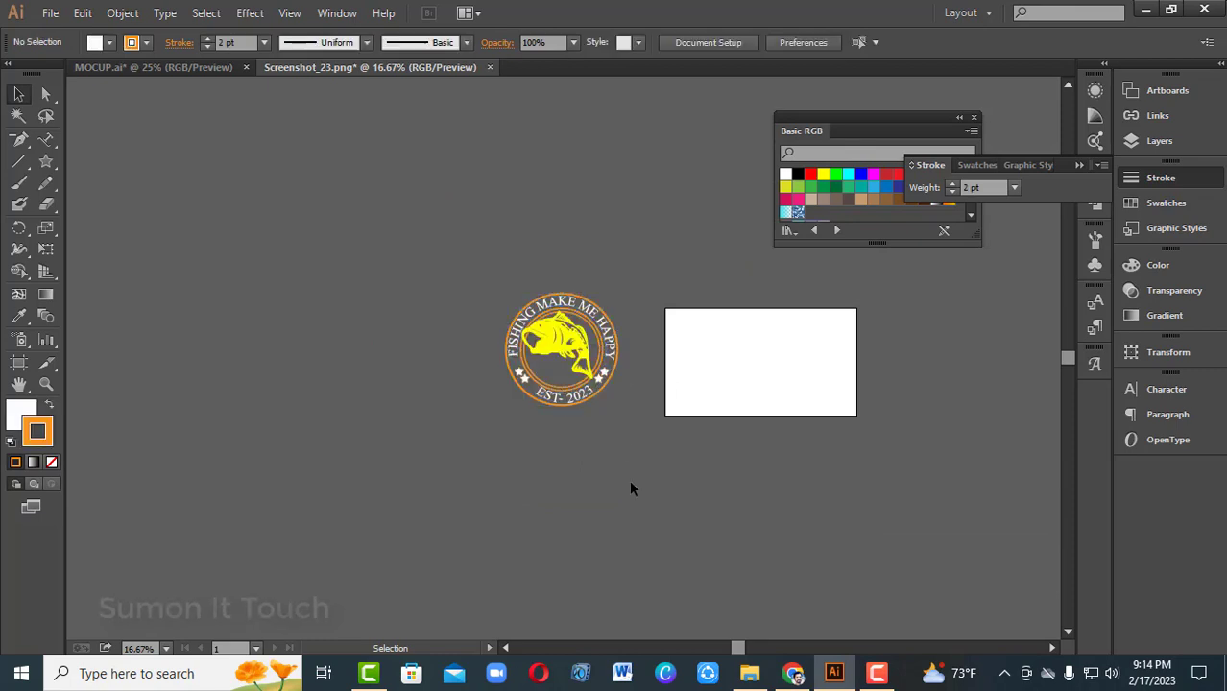
pyautogui.moveTo(507, 261); pyautogui.dragTo(575, 457)
pyautogui.moveTo(577, 337); pyautogui.dragTo(766, 424)
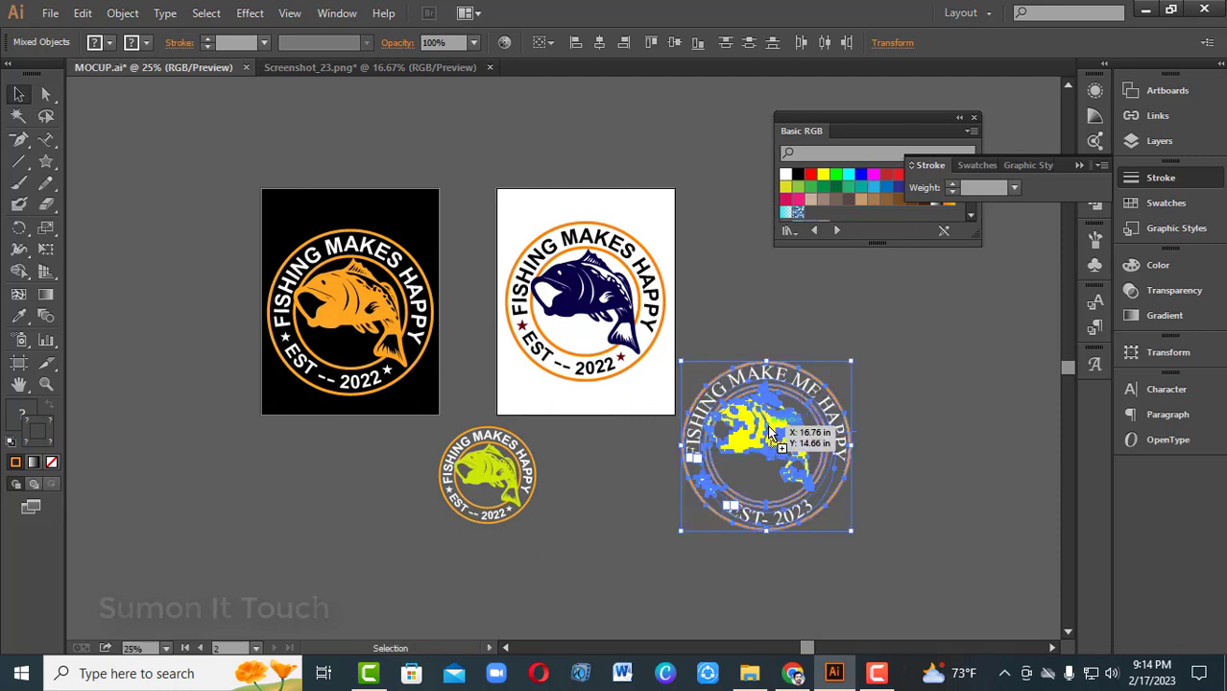
pyautogui.click(919, 430)
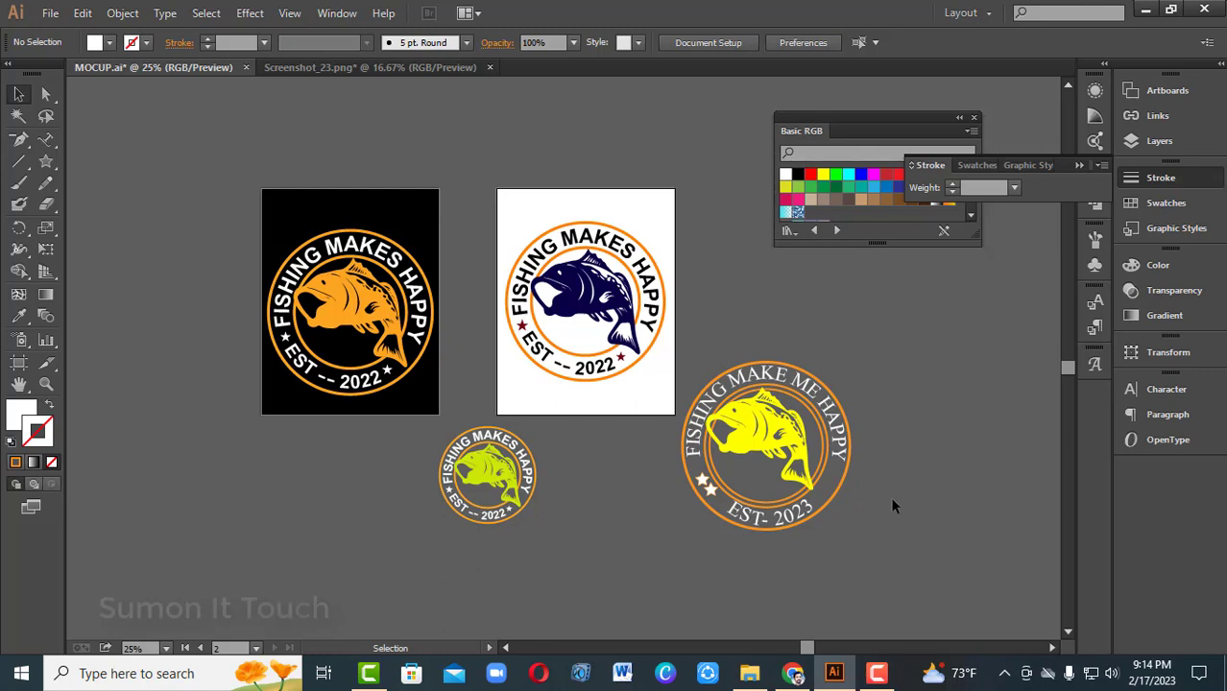
pyautogui.press('space')
pyautogui.moveTo(591, 425); pyautogui.dragTo(472, 436)
pyautogui.click(506, 406)
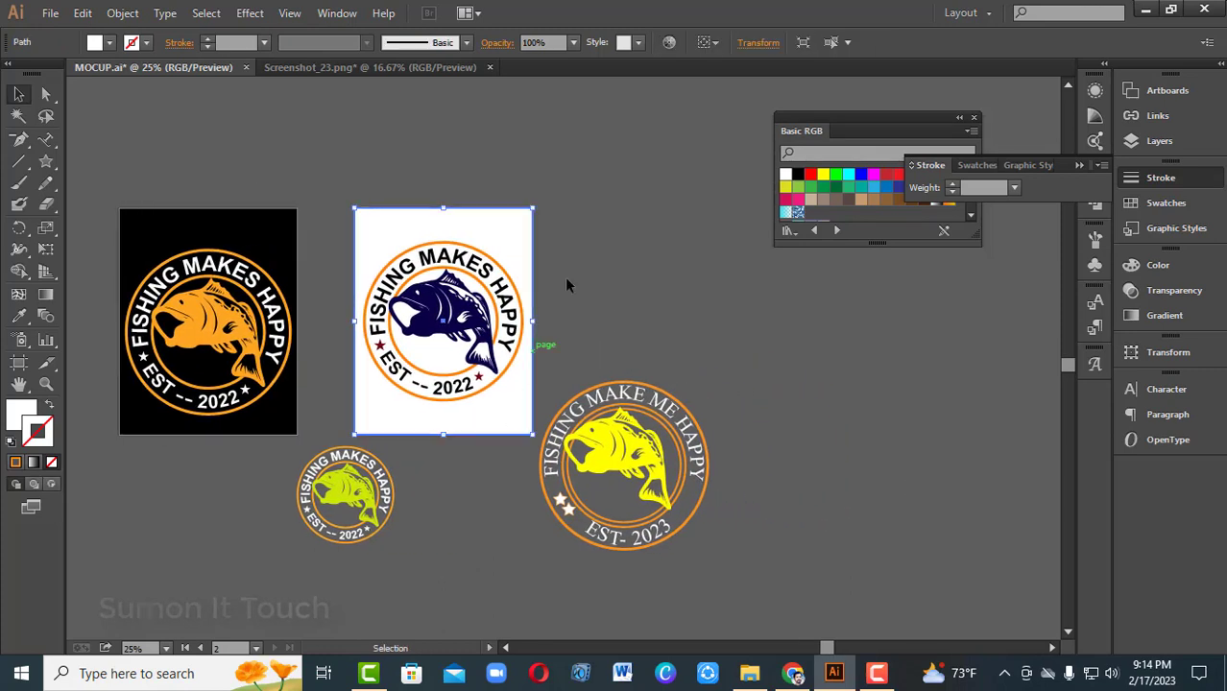
pyautogui.click(557, 269)
pyautogui.click(507, 241)
pyautogui.moveTo(507, 241); pyautogui.dragTo(546, 242)
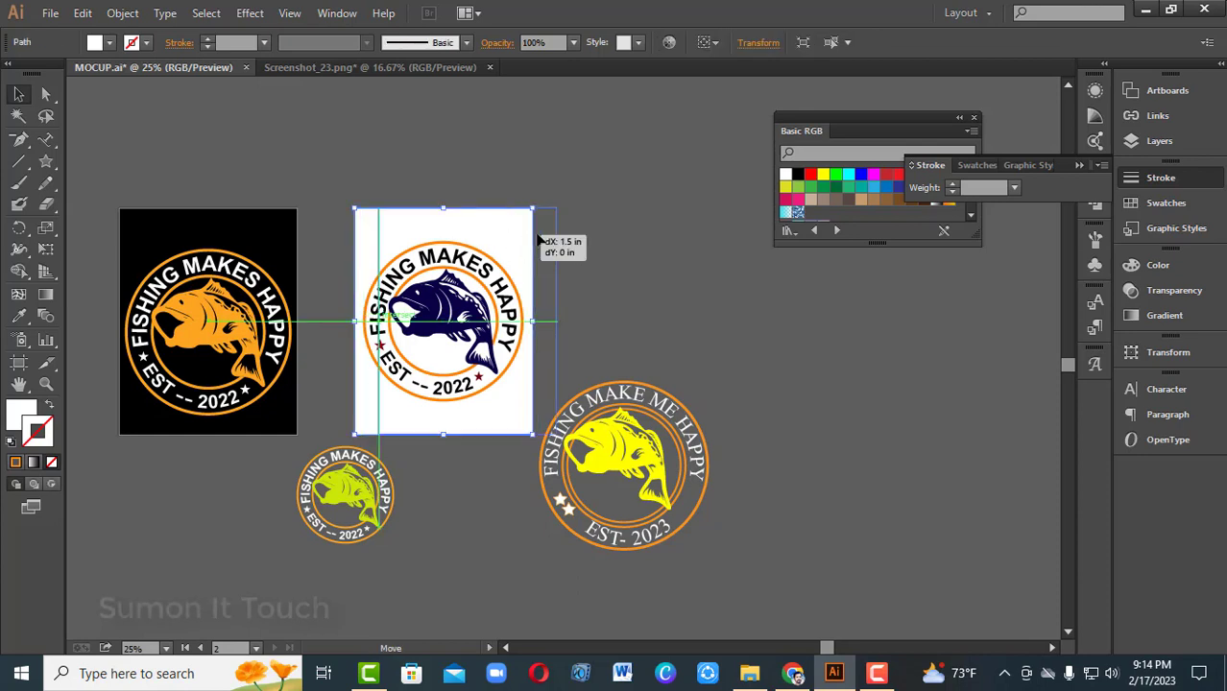
pyautogui.hotkey('ctrl', 'z')
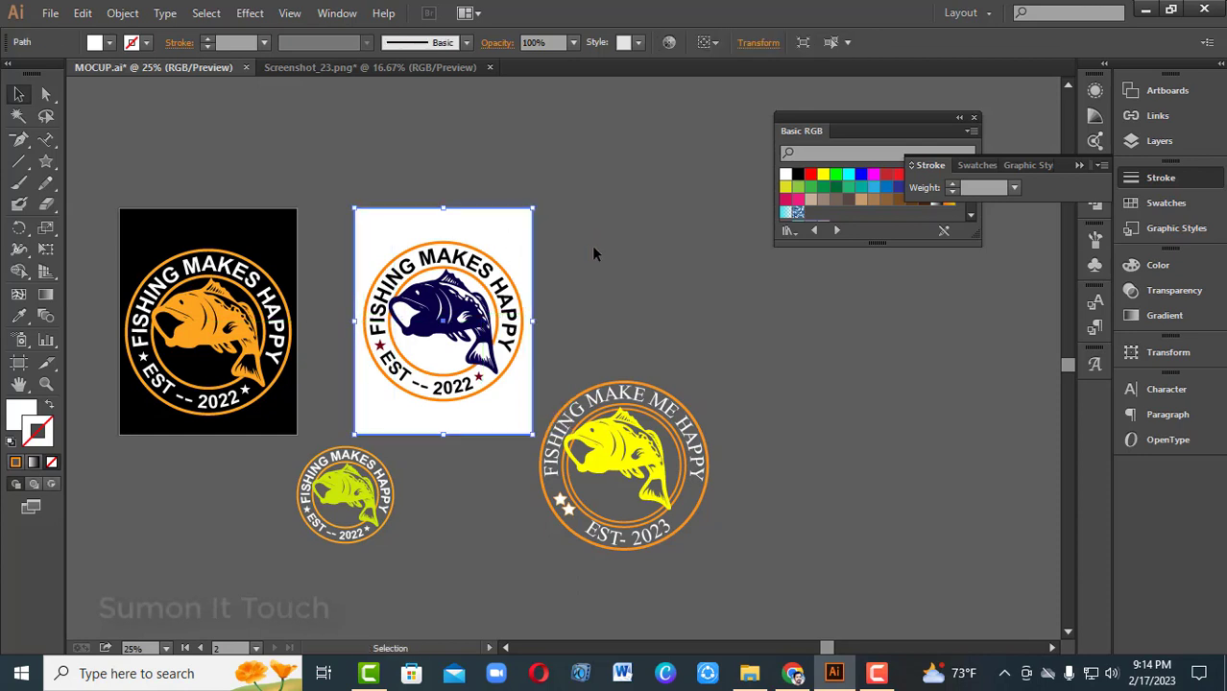
pyautogui.click(591, 245)
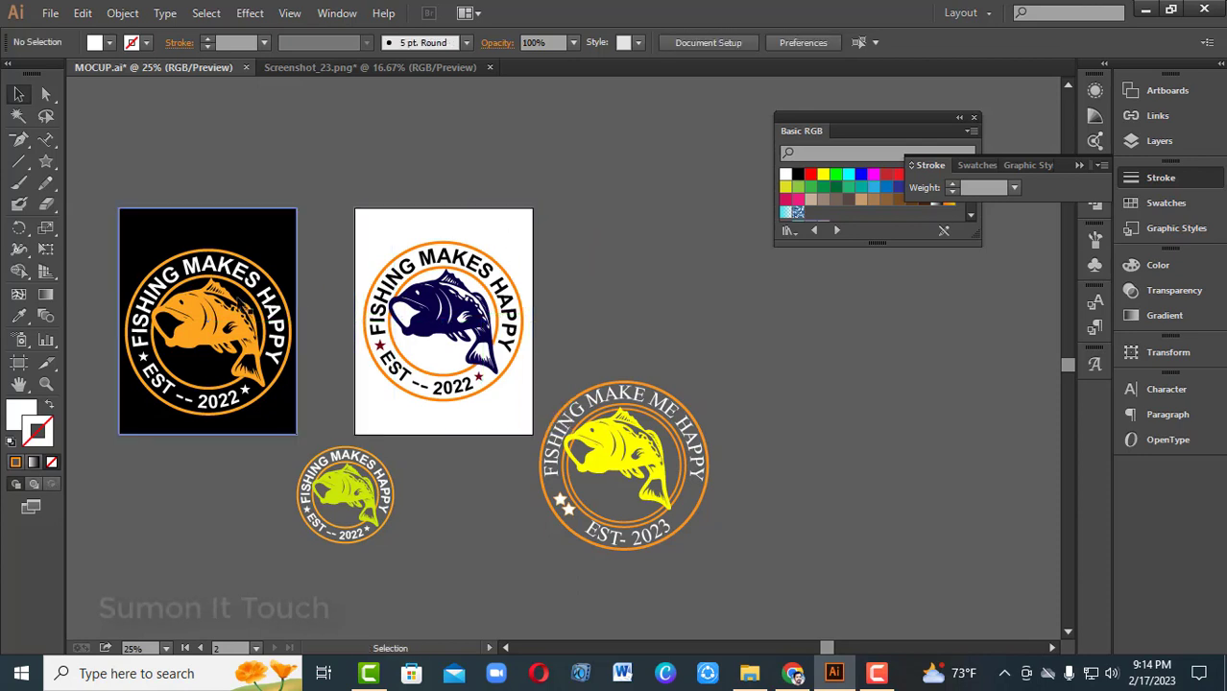
# - Duplicate the white artboard together with its artwork, placing the copy beside the original at the same height
pyautogui.click(20, 363)
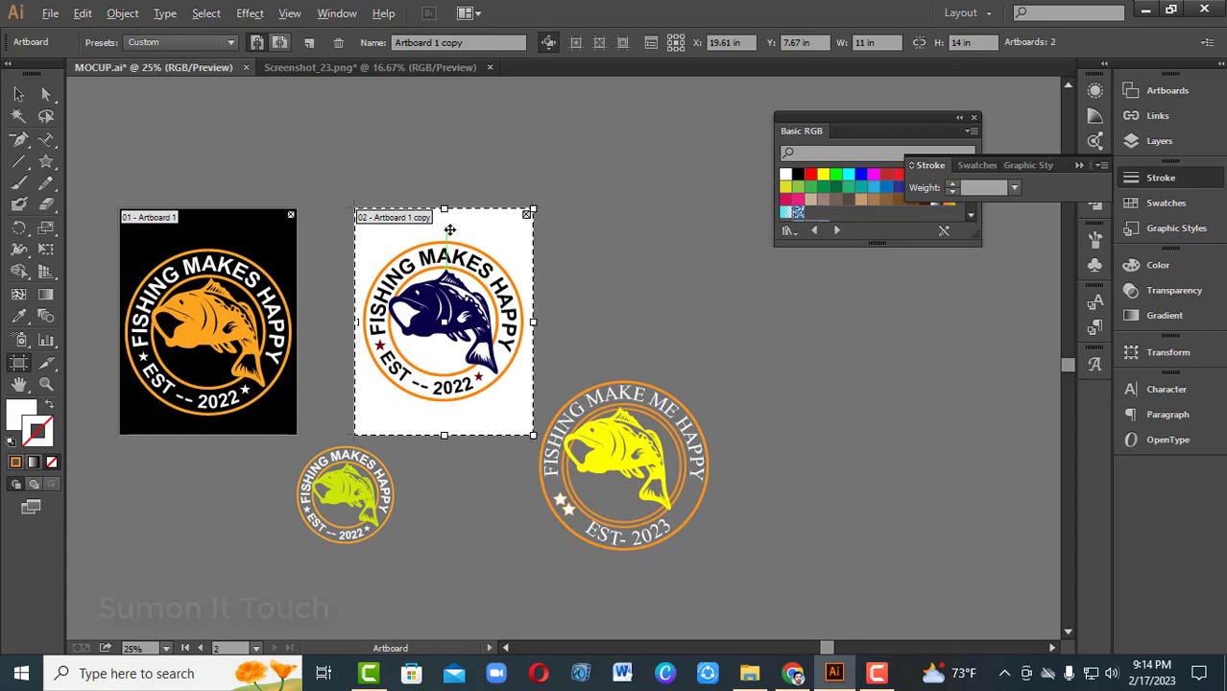
pyautogui.moveTo(449, 231); pyautogui.dragTo(639, 252)
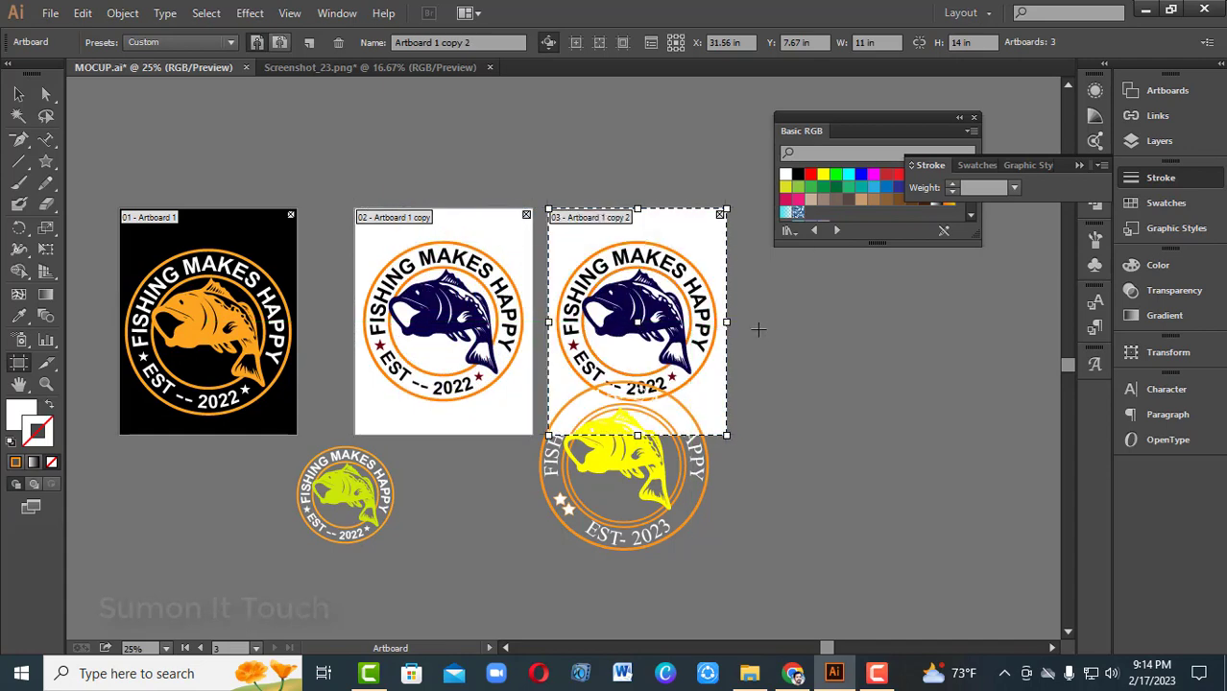
pyautogui.click(18, 93)
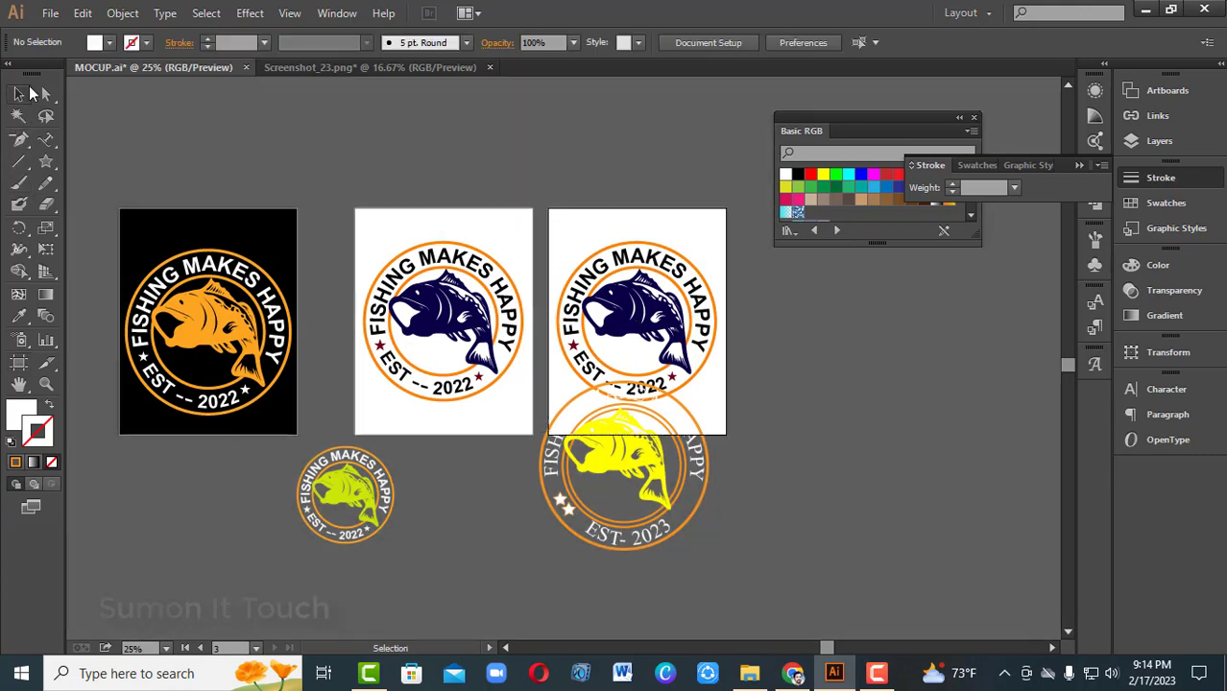
# - Delete all the copied artwork from the new artboard, including the badge, its background and the leftover red stars
pyautogui.click(664, 238)
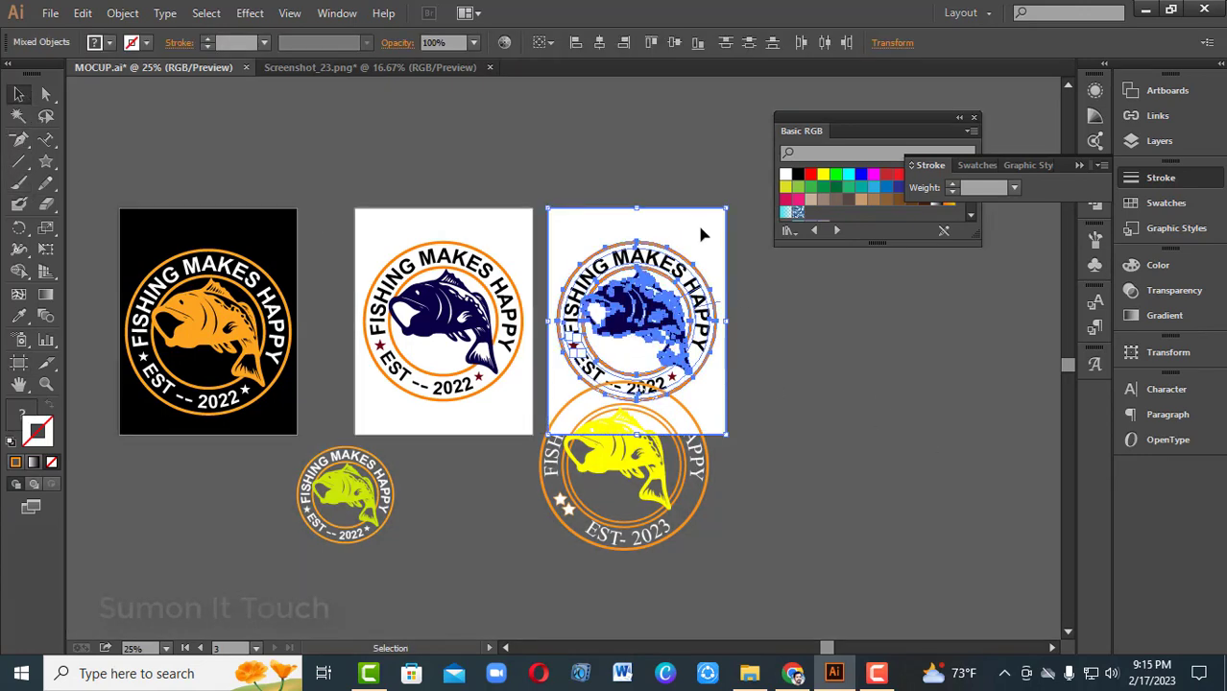
pyautogui.press('Delete')
pyautogui.moveTo(564, 330); pyautogui.dragTo(586, 351)
pyautogui.press('Delete')
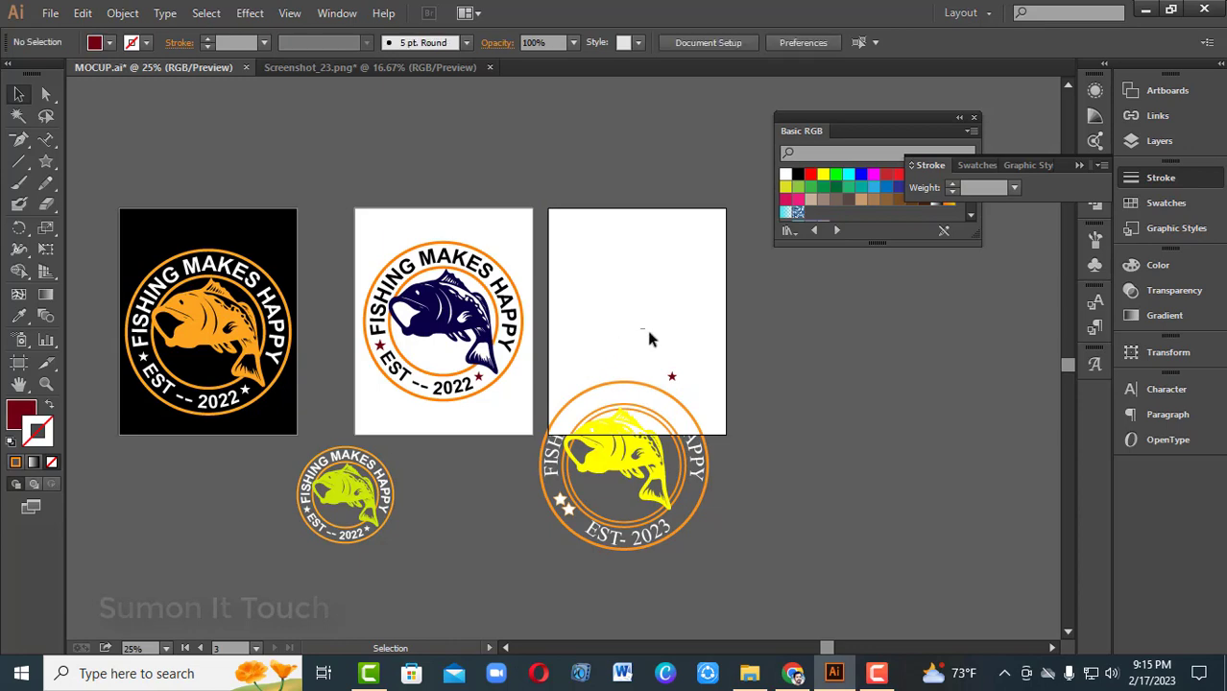
pyautogui.moveTo(692, 380); pyautogui.dragTo(693, 383)
pyautogui.press('Delete')
# - Draw a rectangle that covers the empty third artboard from corner to corner
pyautogui.hotkey('ctrl', '-')
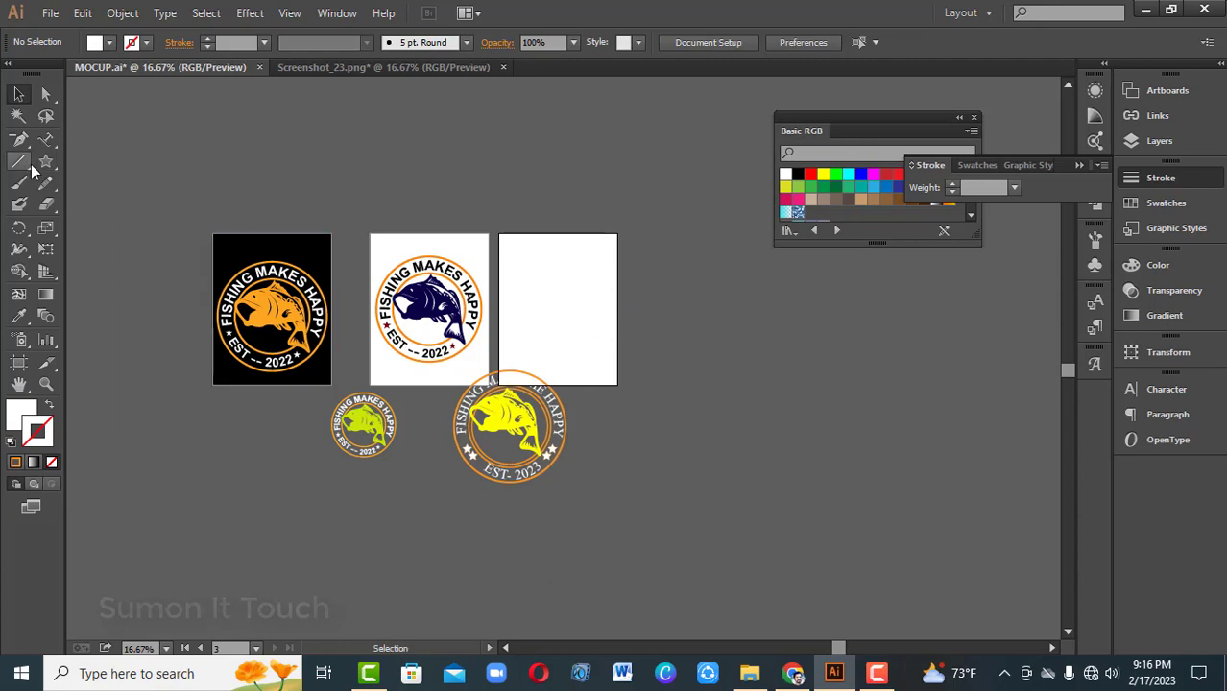
pyautogui.moveTo(45, 160); pyautogui.dragTo(88, 162)
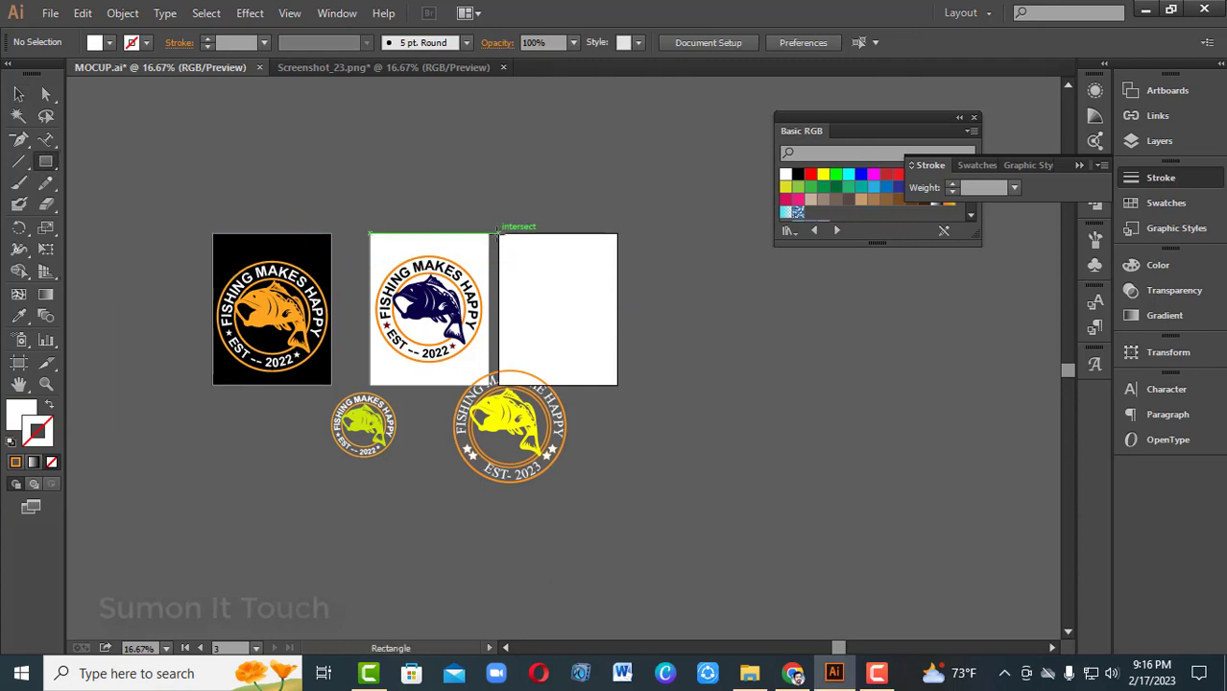
pyautogui.moveTo(499, 233)
pyautogui.mouseDown()
pyautogui.moveTo(572, 356)
pyautogui.moveTo(617, 384)
pyautogui.mouseUp()
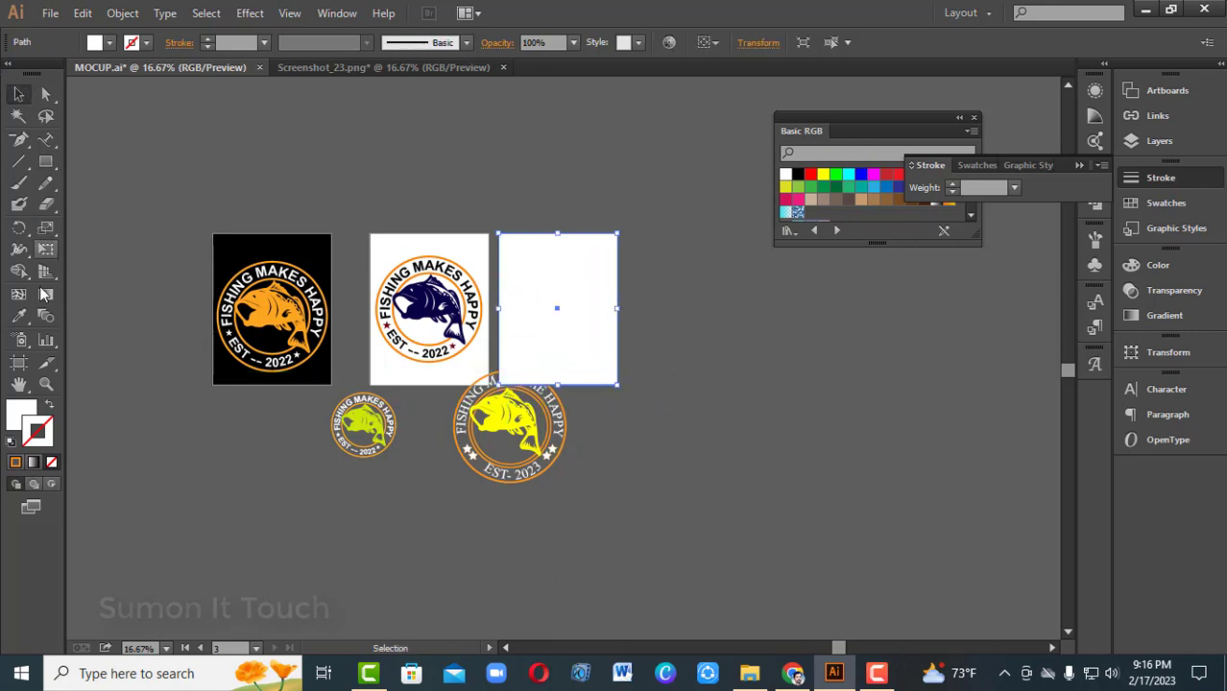
# - Fill the new rectangle with the black sampled from the first artboard's background and deselect it
pyautogui.click(19, 316)
pyautogui.click(244, 251)
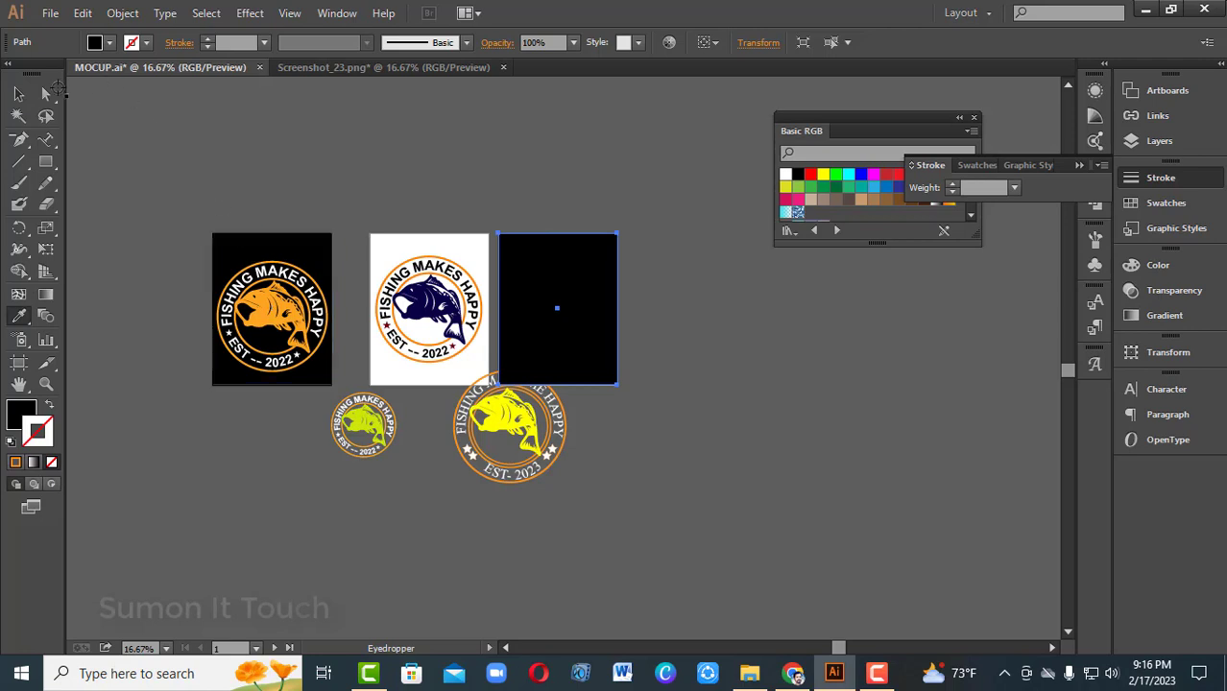
pyautogui.click(18, 93)
pyautogui.click(747, 419)
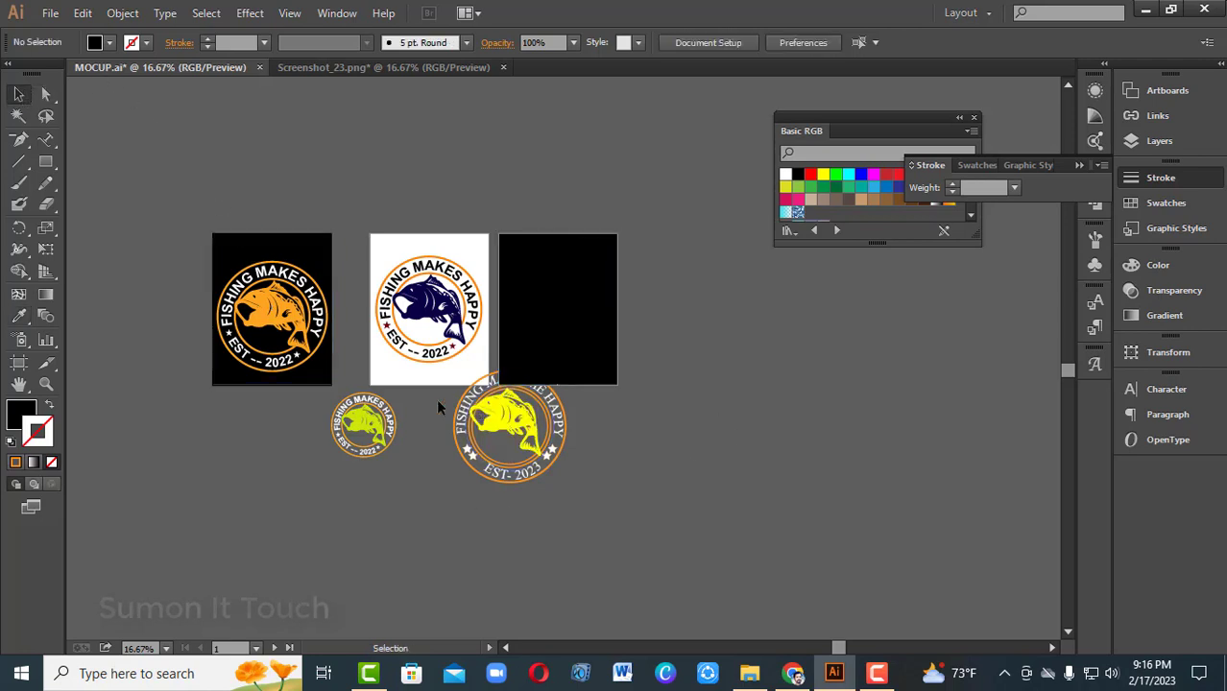
# - Move the yellow fish badge onto the black third artboard and bring it to the front of the background
pyautogui.moveTo(536, 434); pyautogui.dragTo(588, 318)
pyautogui.hotkey('ctrl', '+')
pyautogui.hotkey('ctrl', '+')
pyautogui.hotkey('ctrl', '+')
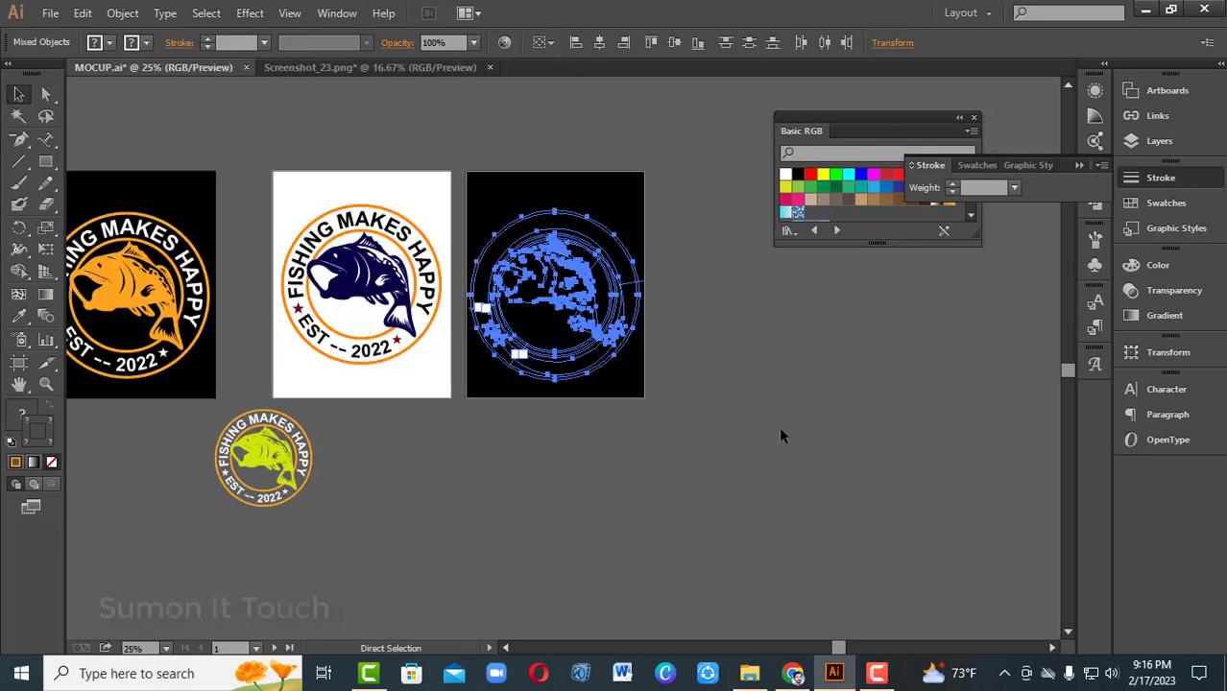
pyautogui.moveTo(750, 398); pyautogui.dragTo(802, 499)
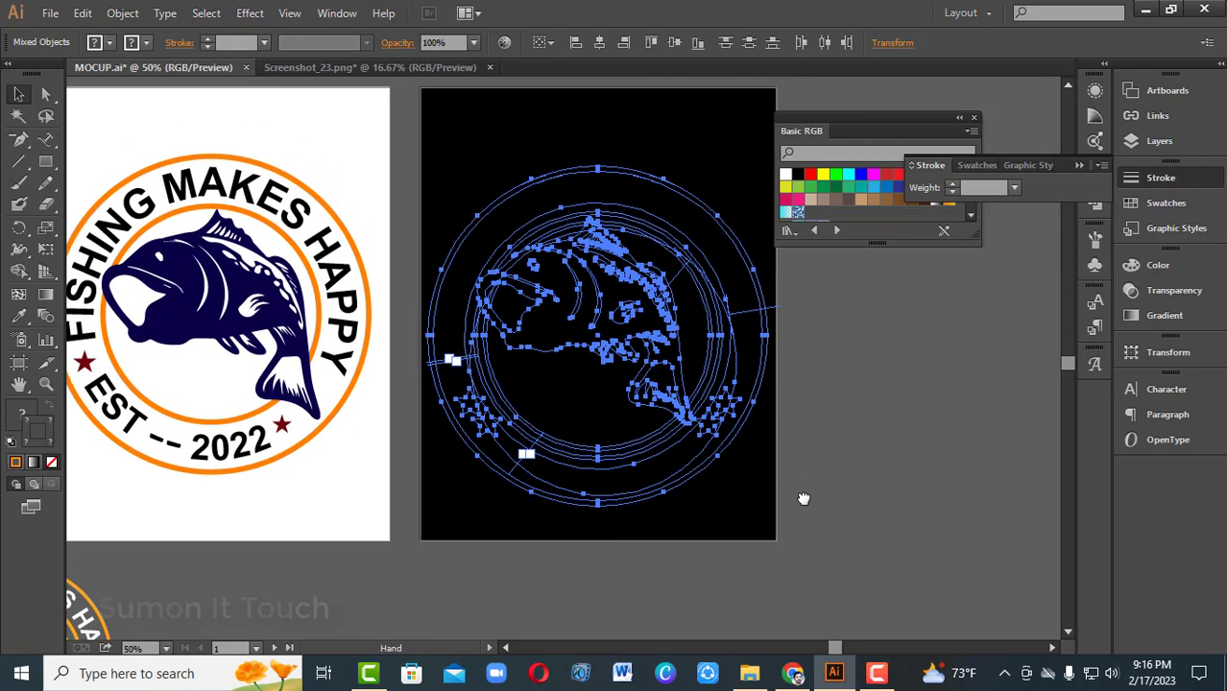
pyautogui.rightClick(619, 310)
pyautogui.moveTo(691, 466)
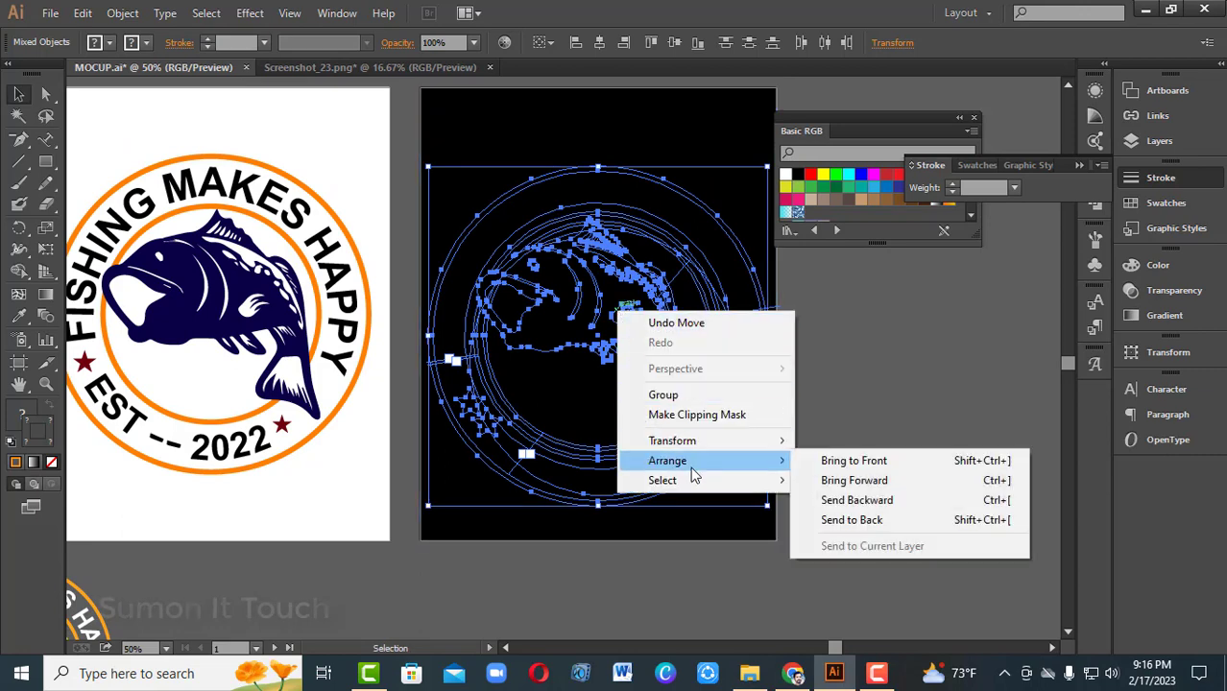
pyautogui.click(841, 464)
pyautogui.click(878, 418)
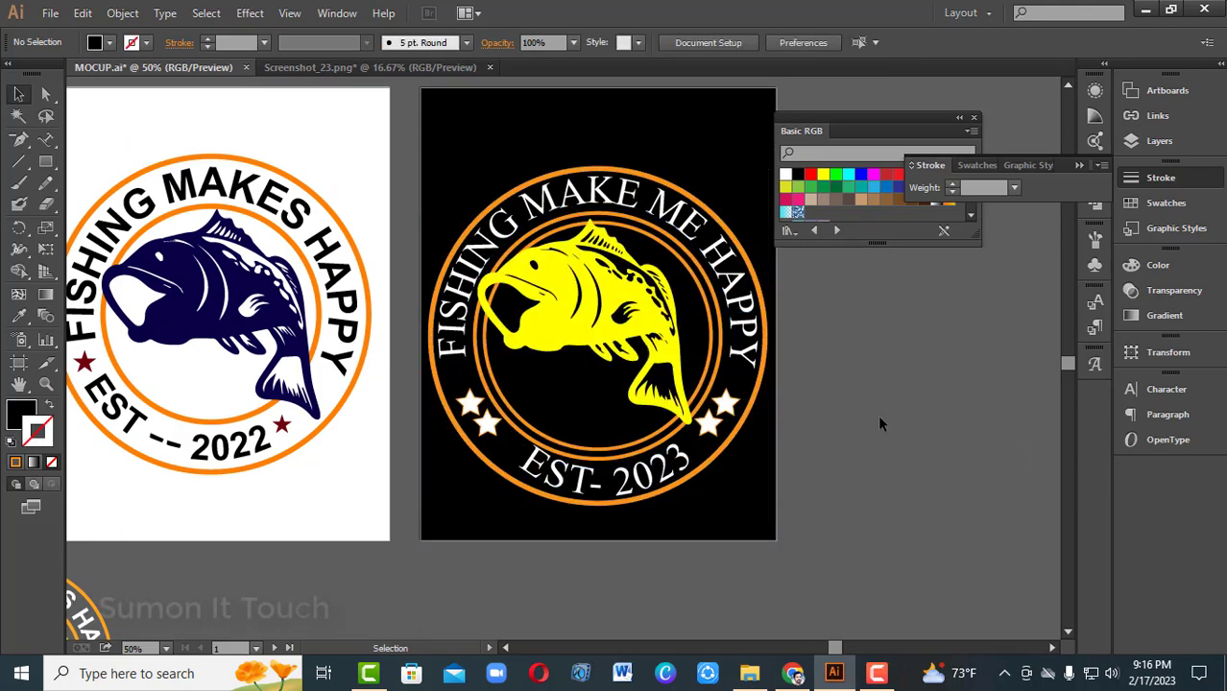
# - Scale the badge's outer orange ring down slightly from its centre
pyautogui.hotkey('ctrl', '-')
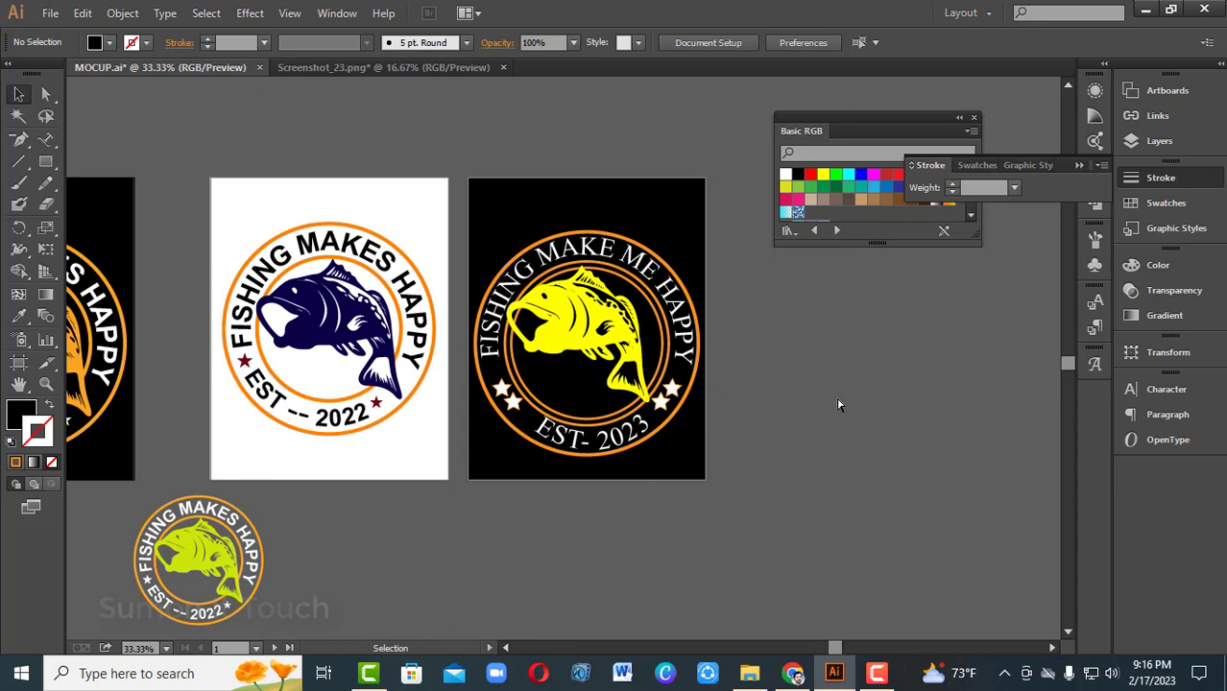
pyautogui.hotkey('ctrl', '-')
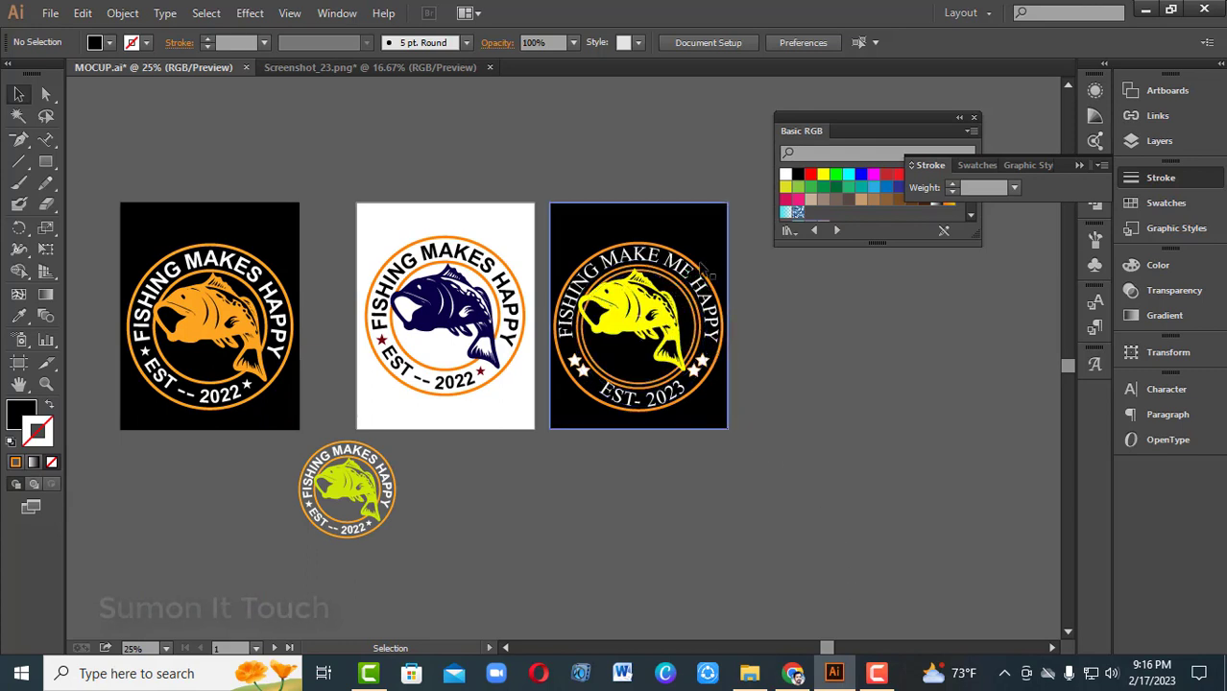
pyautogui.click(720, 293)
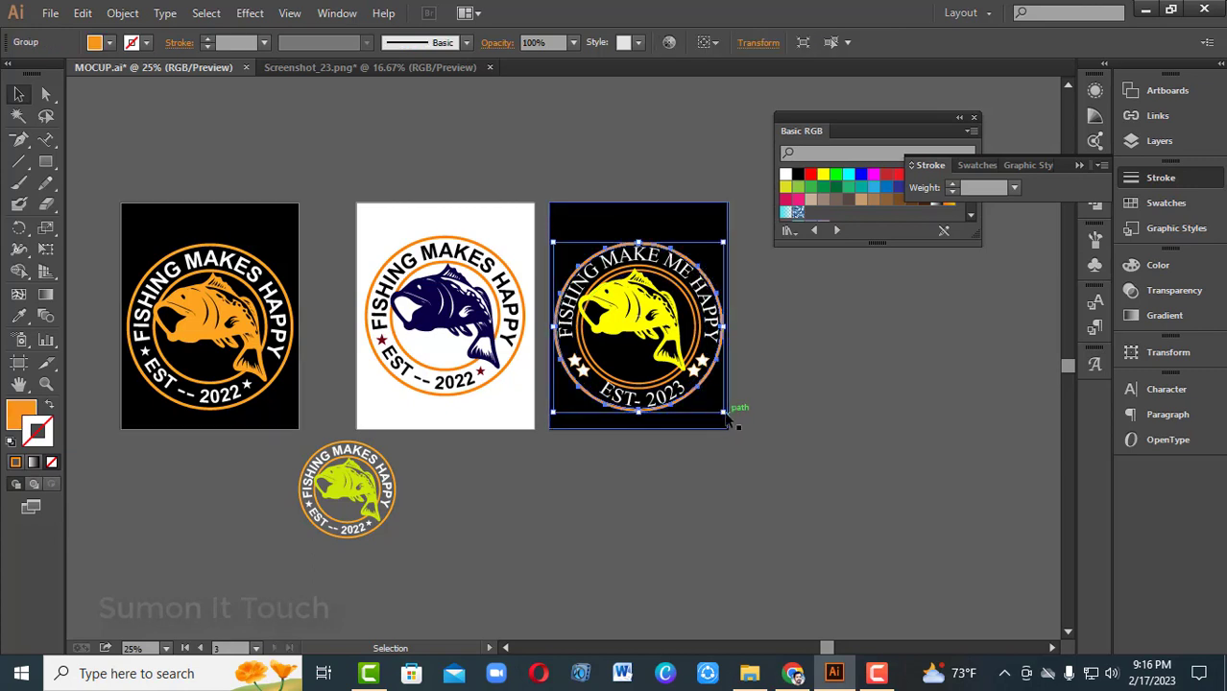
pyautogui.moveTo(726, 414); pyautogui.dragTo(722, 411)
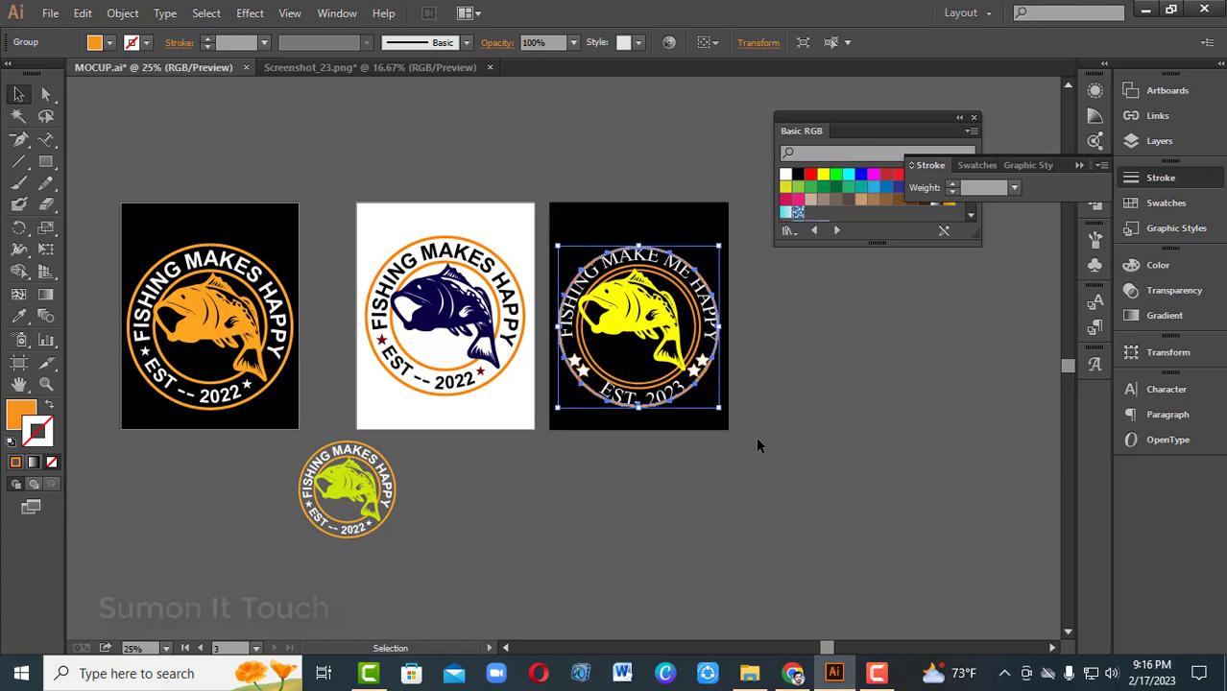
# - Ungroup the outer orange ring and clear the selection
pyautogui.rightClick(662, 335)
pyautogui.click(728, 445)
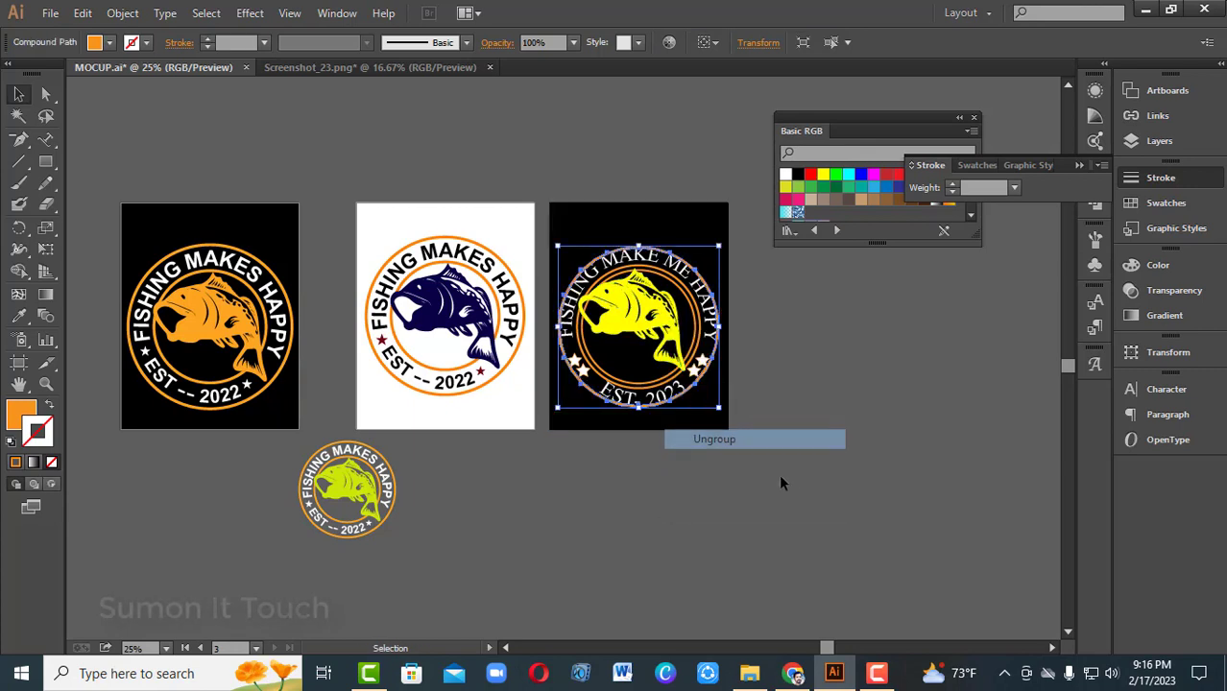
pyautogui.click(753, 445)
pyautogui.click(691, 399)
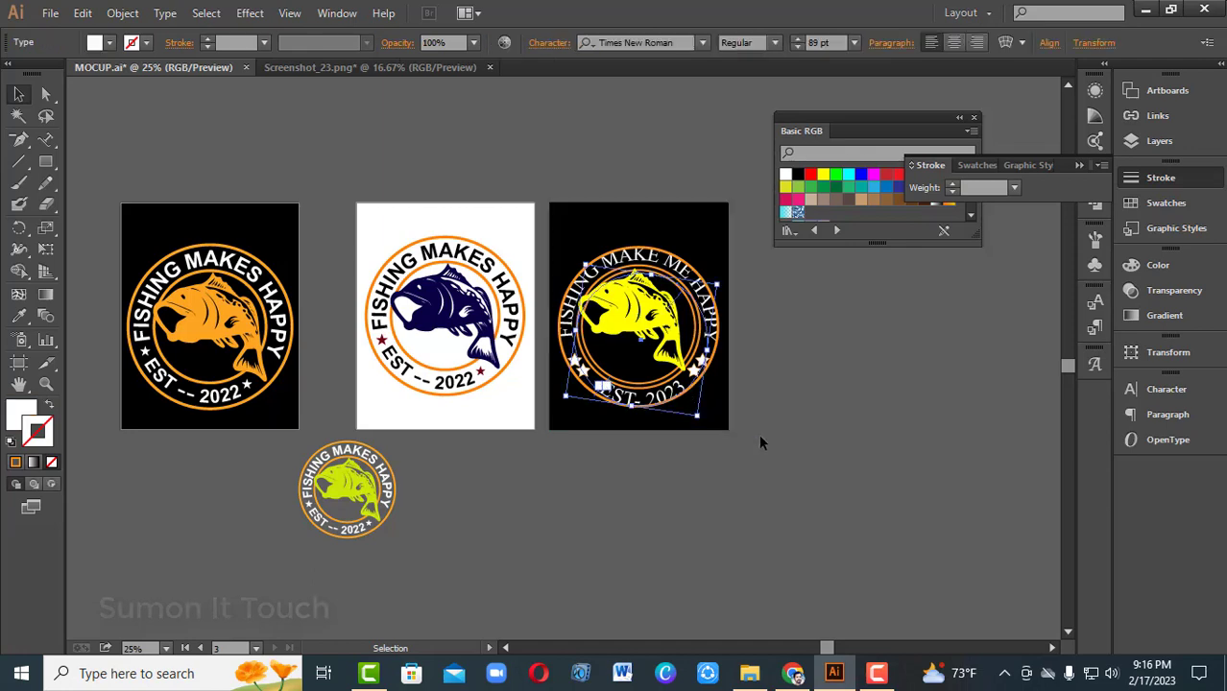
pyautogui.click(801, 399)
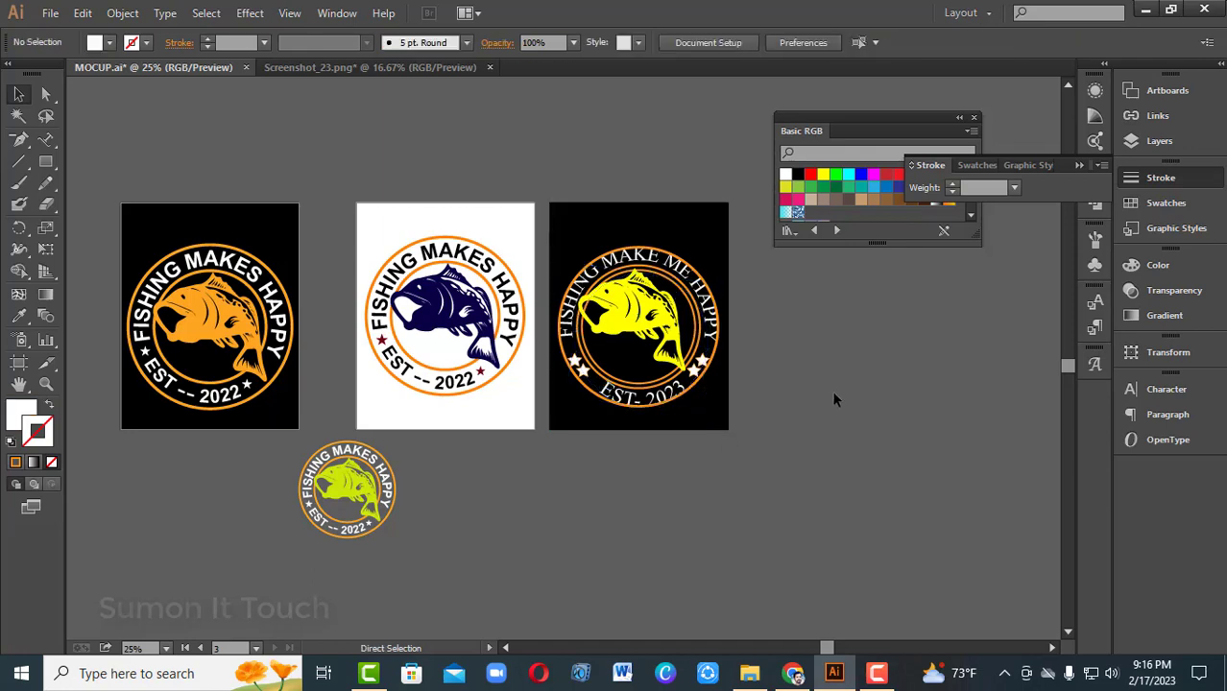
# - Enlarge the outer orange ring slightly from its centre so it clears the EST- 2023 text
pyautogui.hotkey('ctrl', '=')
pyautogui.hotkey('ctrl', '=')
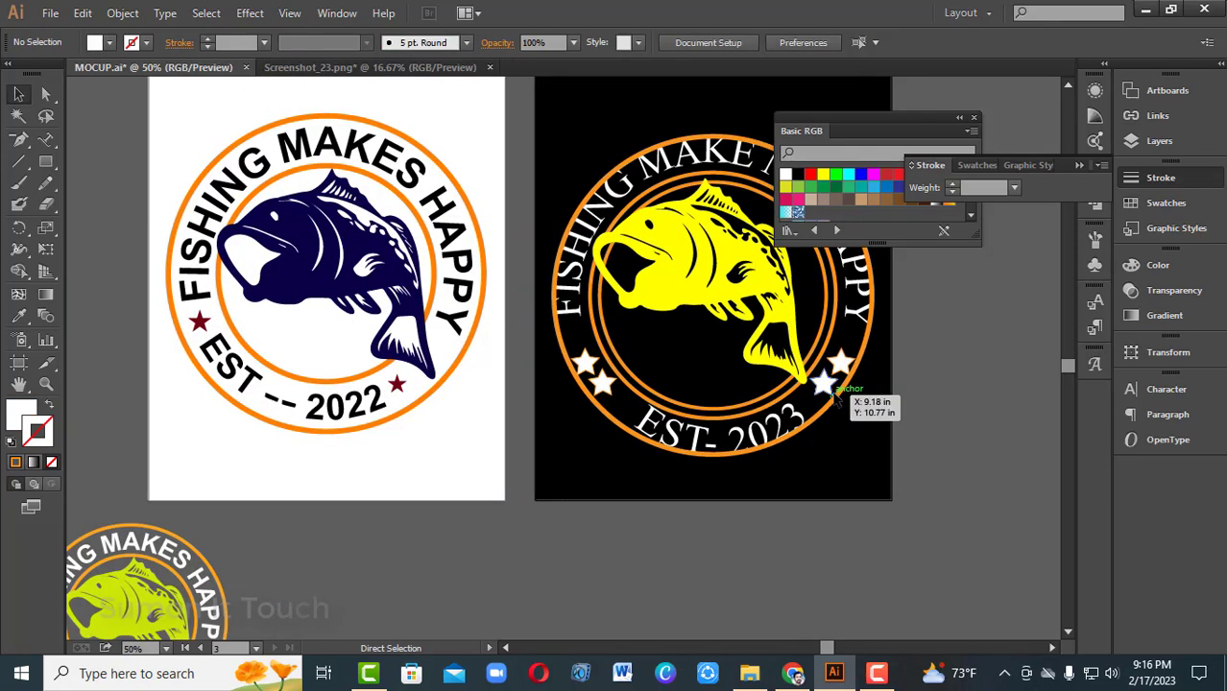
pyautogui.moveTo(725, 480); pyautogui.dragTo(465, 514)
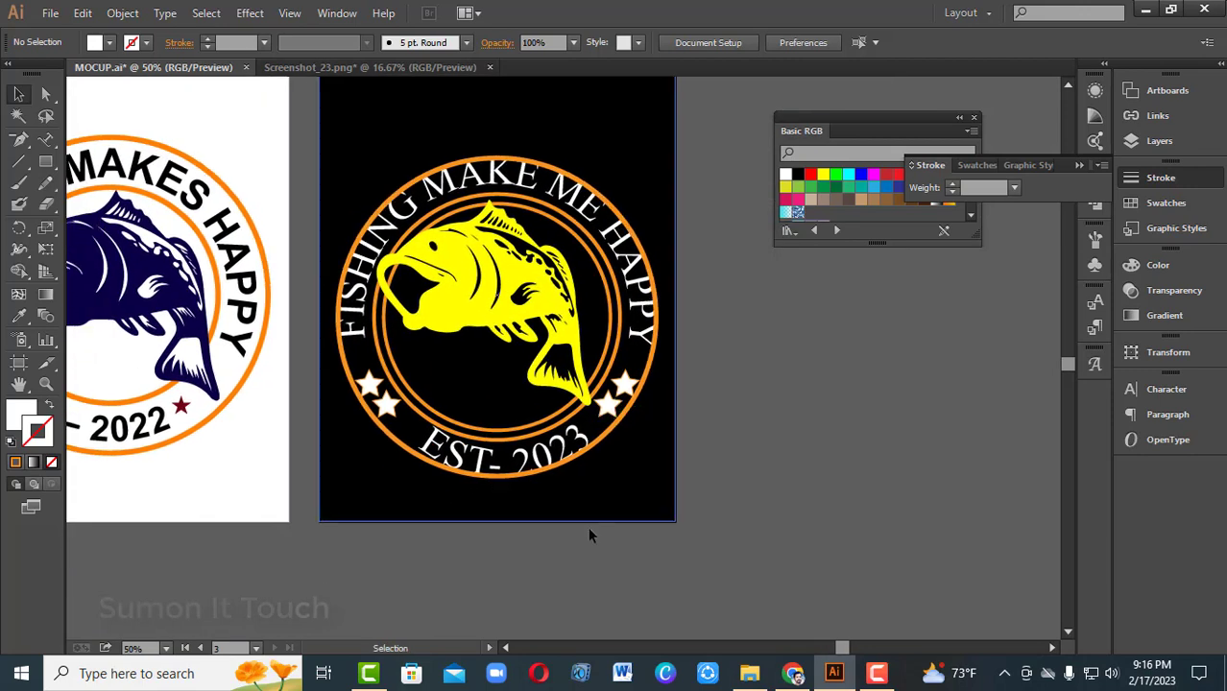
pyautogui.click(593, 446)
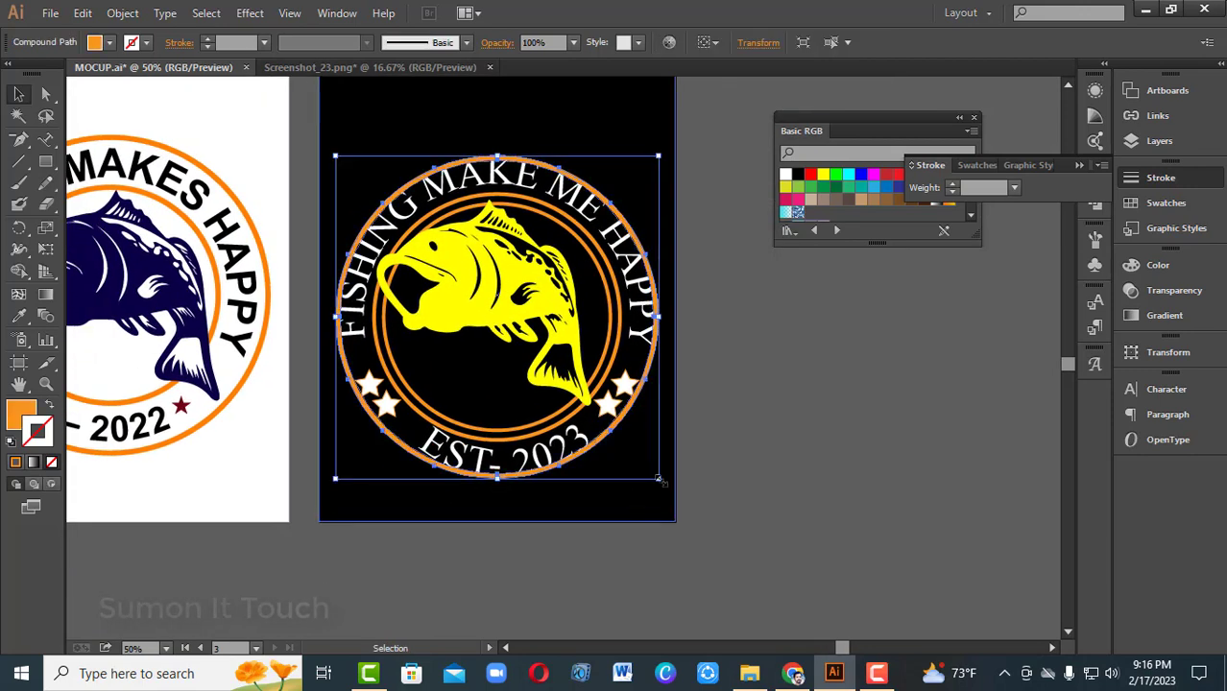
pyautogui.moveTo(659, 478)
pyautogui.mouseDown()
pyautogui.moveTo(673, 474)
pyautogui.moveTo(669, 492)
pyautogui.mouseUp()
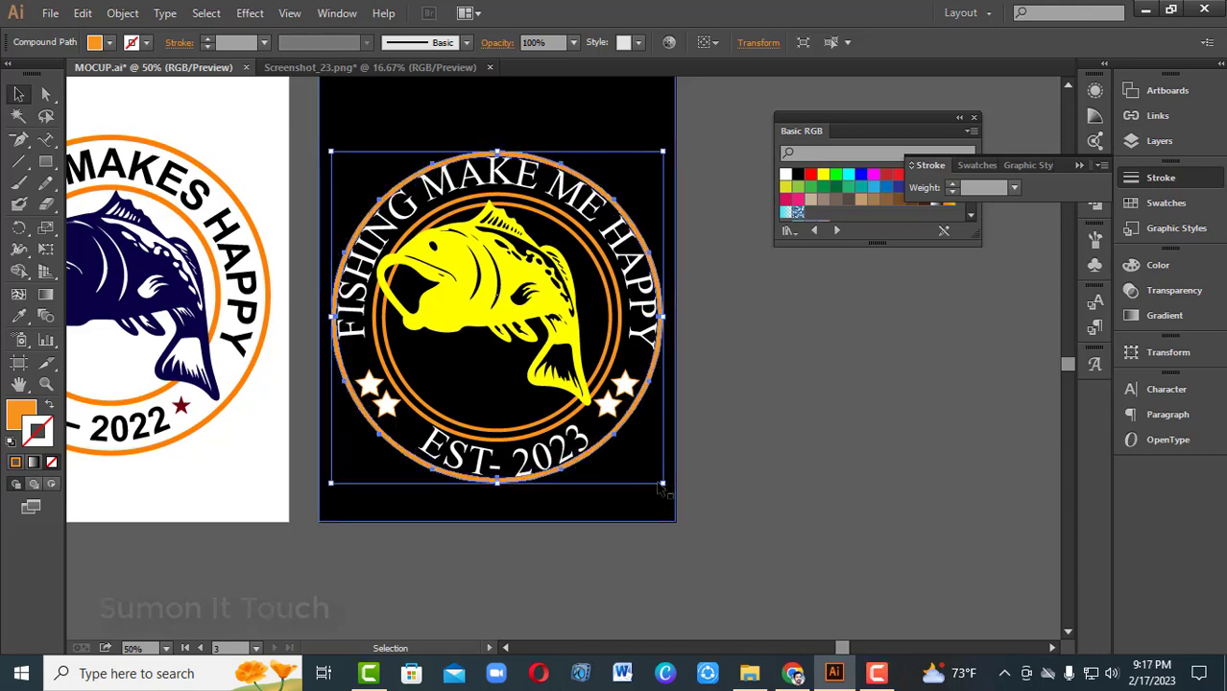
pyautogui.moveTo(662, 483); pyautogui.dragTo(662, 484)
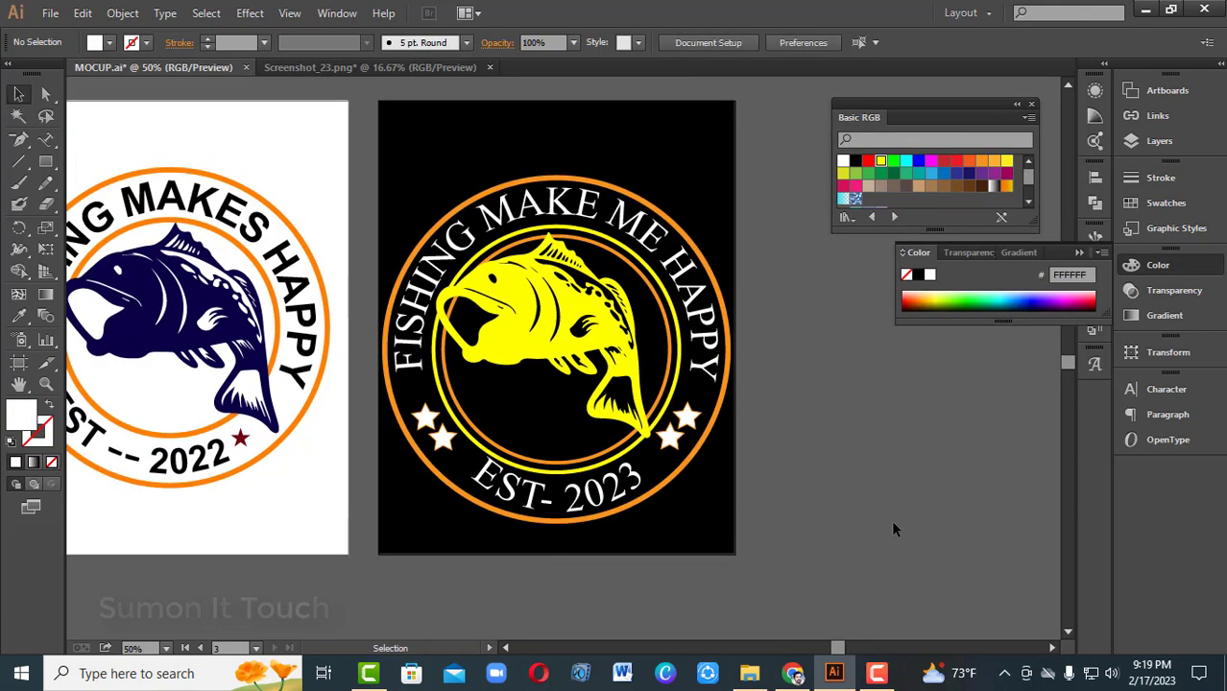